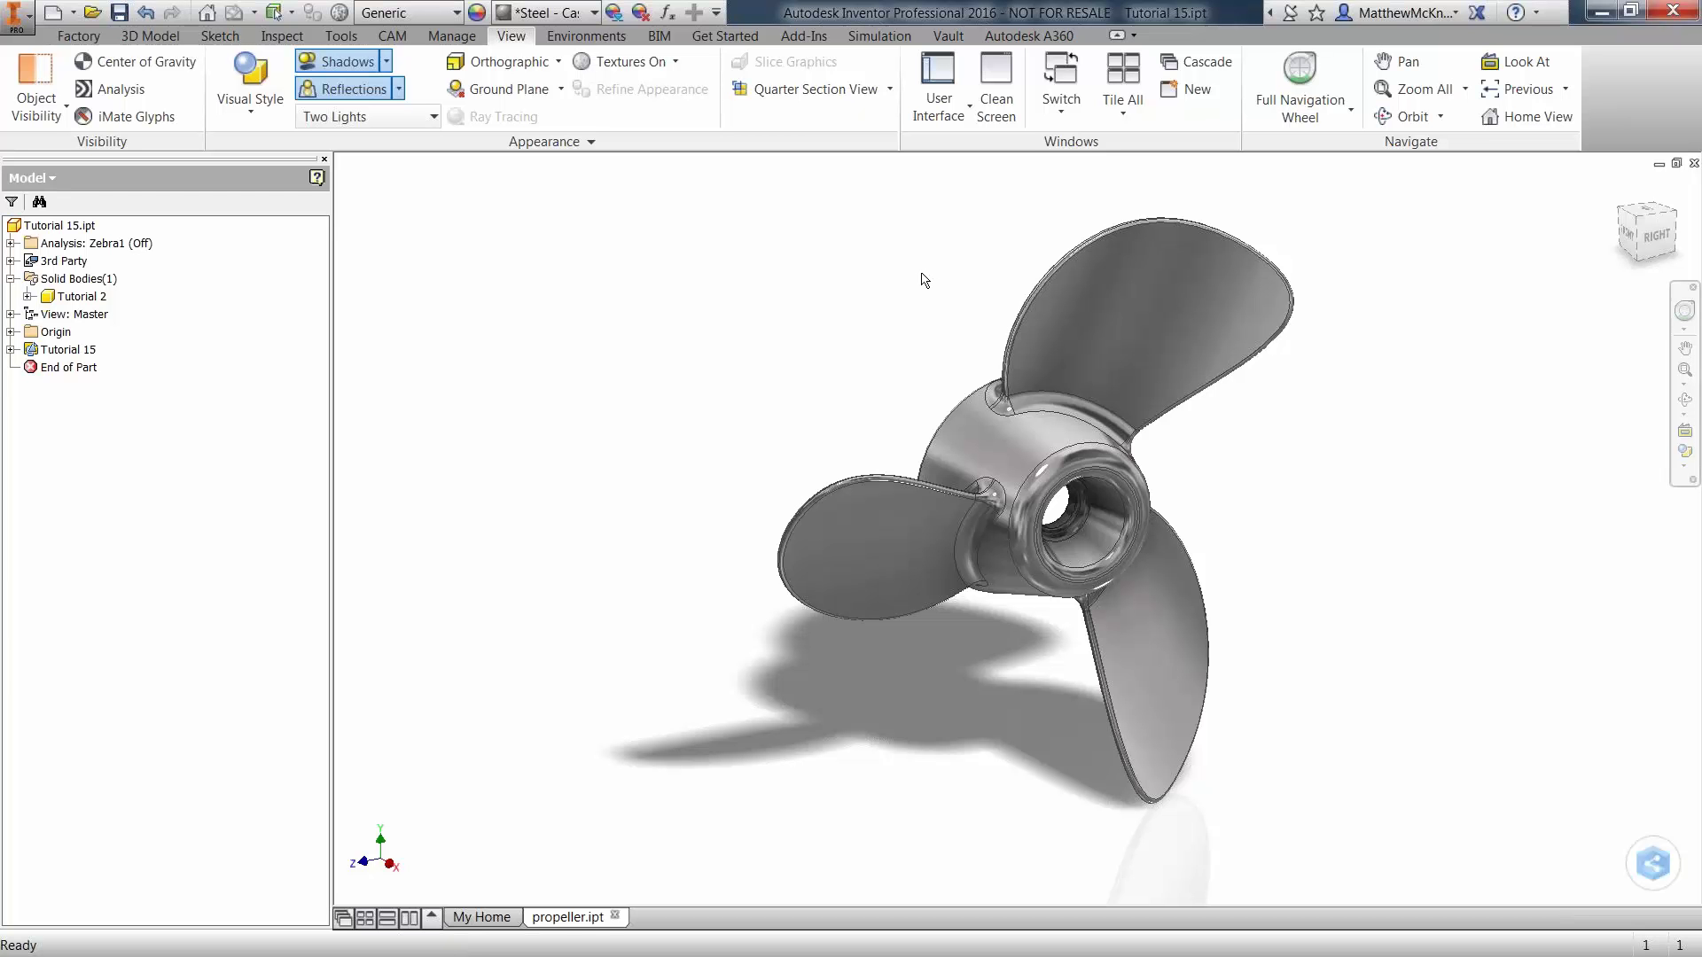
# Enter the Autodesk Nastran environment and set the type of Analysis 1 to Normal Modes.
pyautogui.click(581, 38)
pyautogui.click(741, 83)
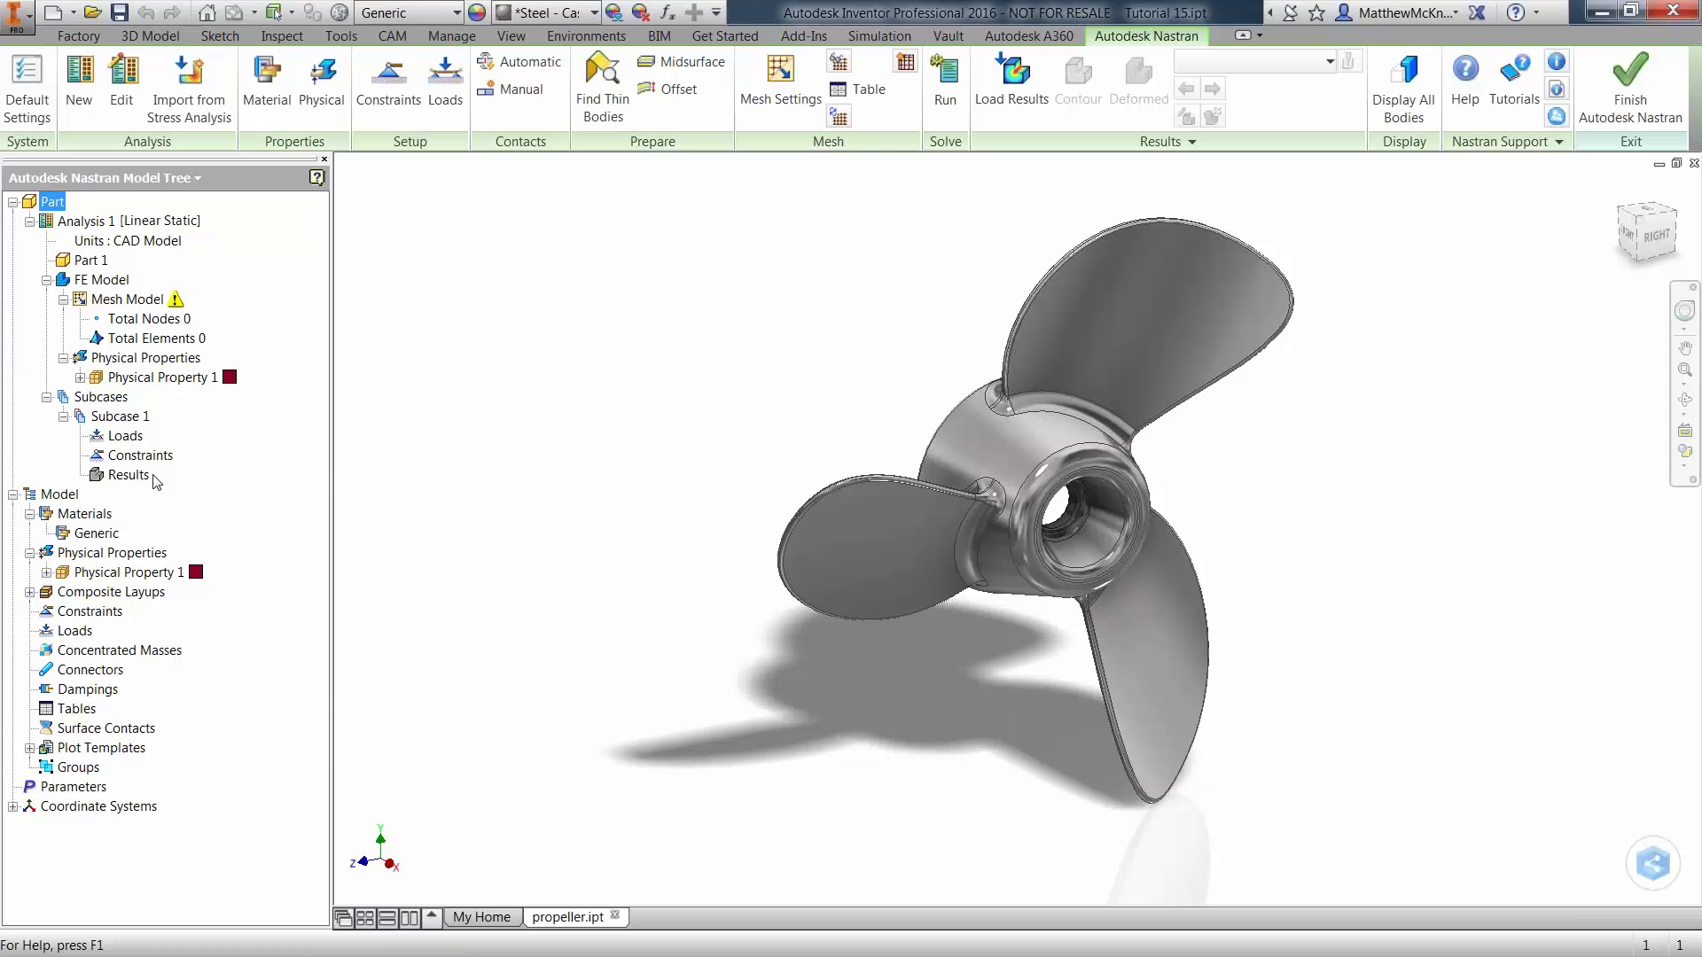
pyautogui.rightClick(89, 222)
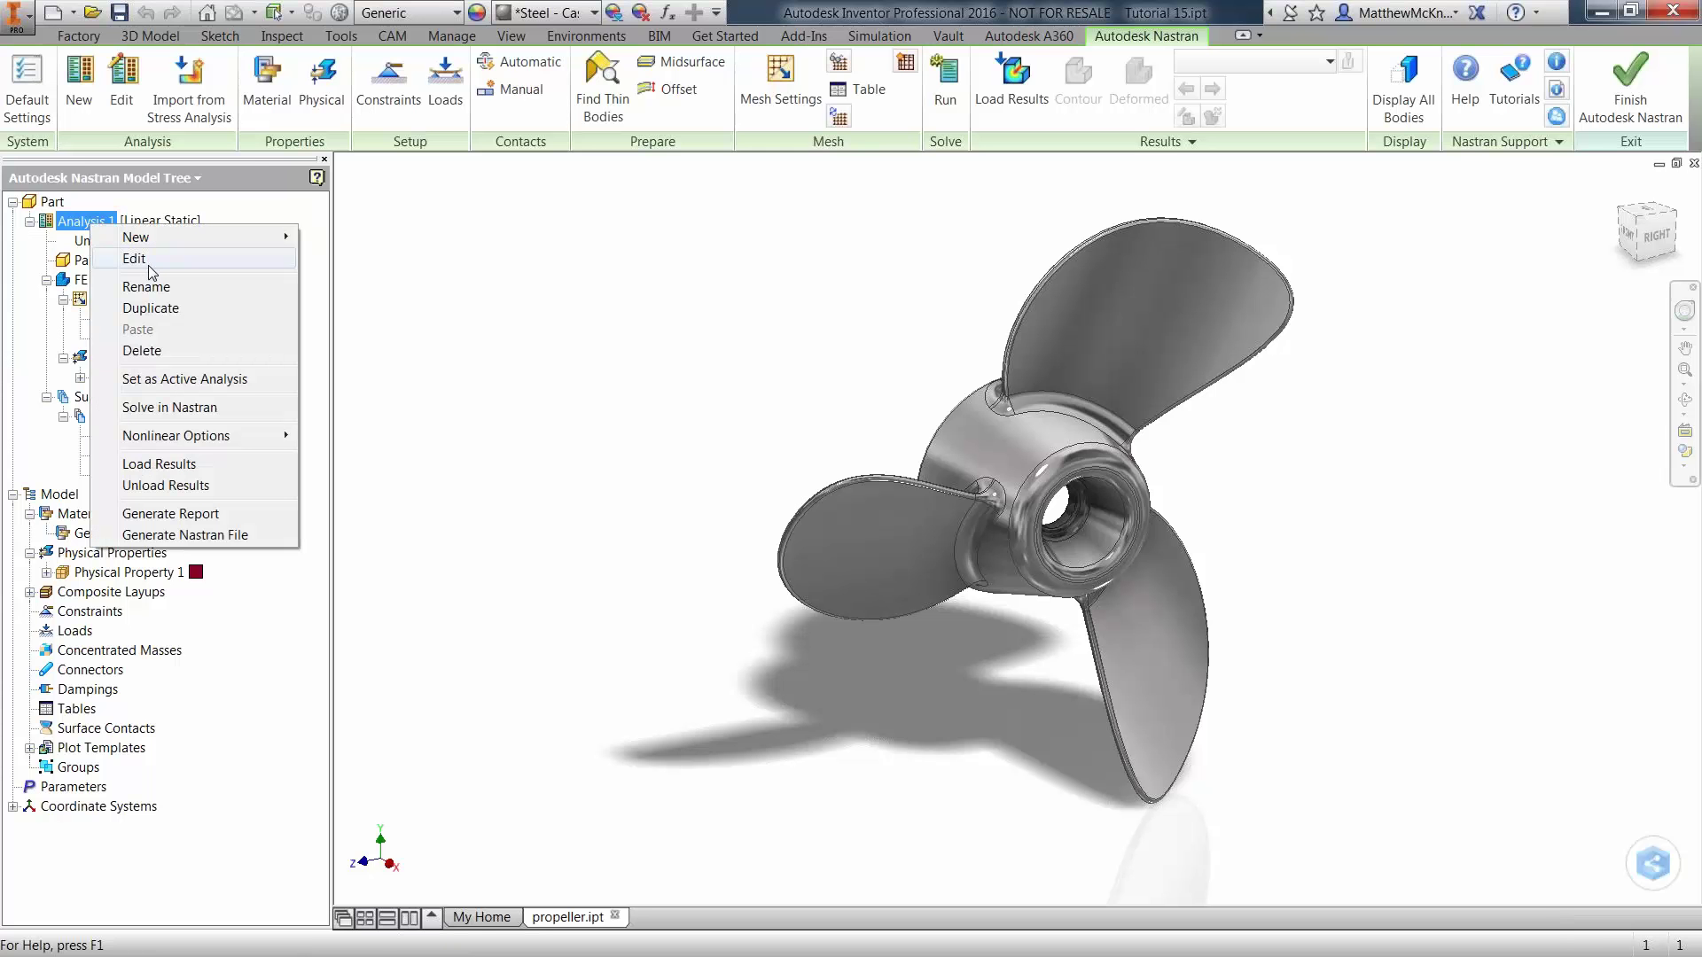
pyautogui.click(161, 261)
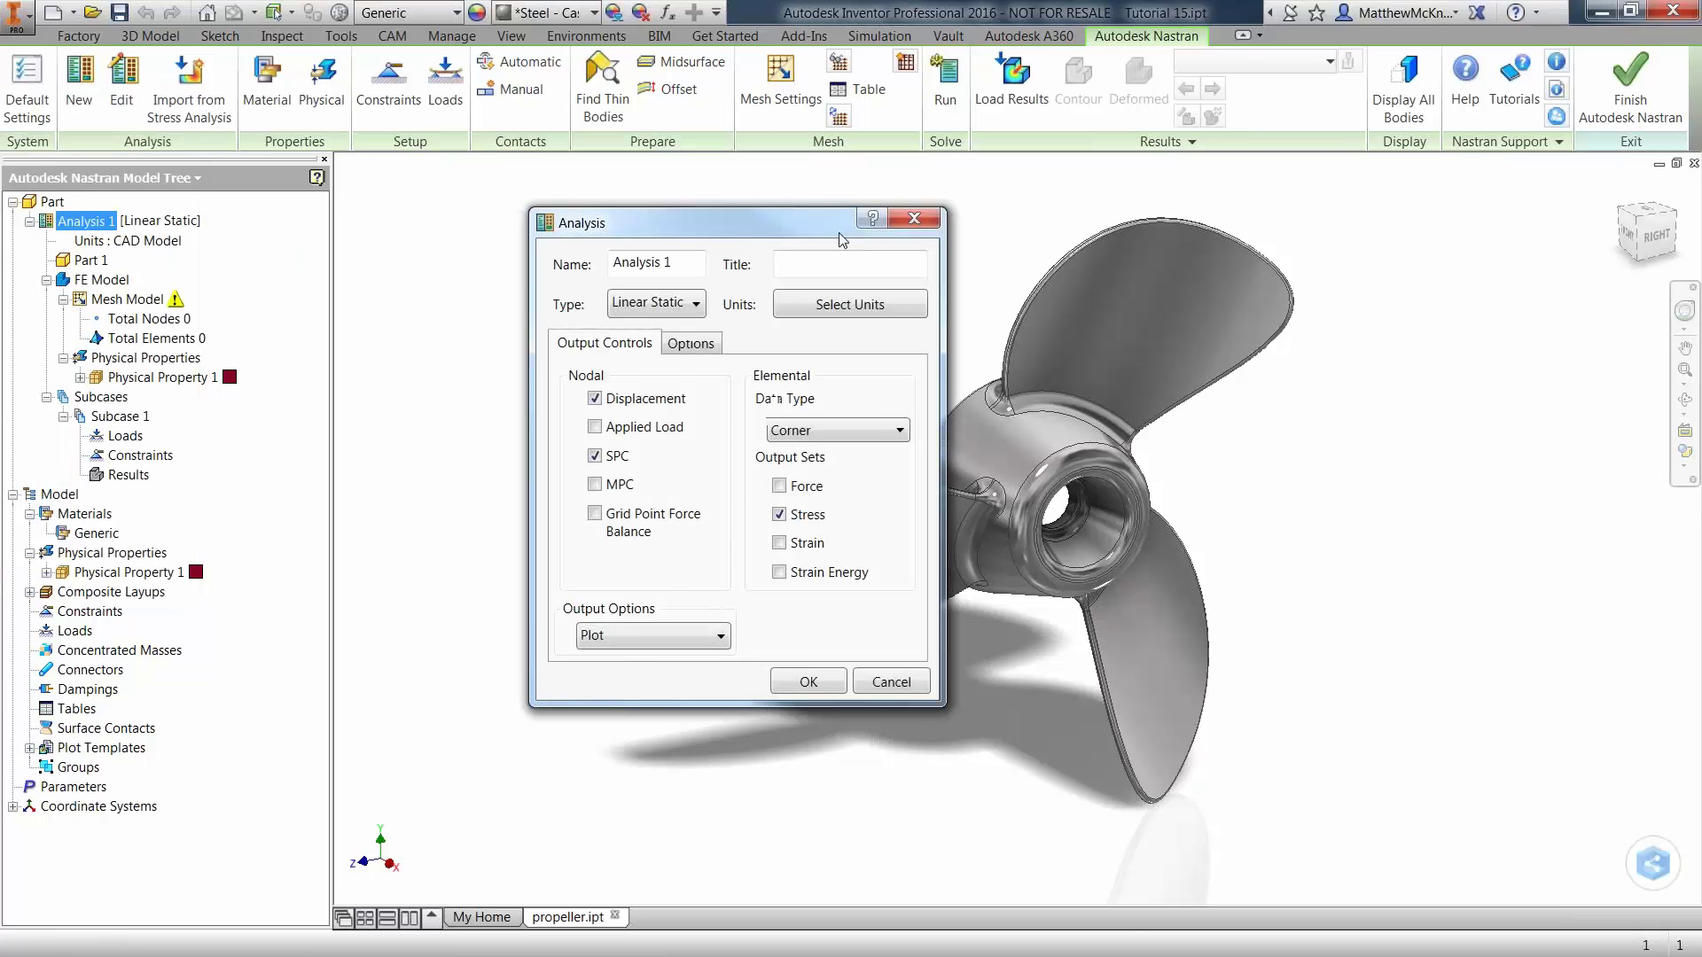
pyautogui.click(689, 304)
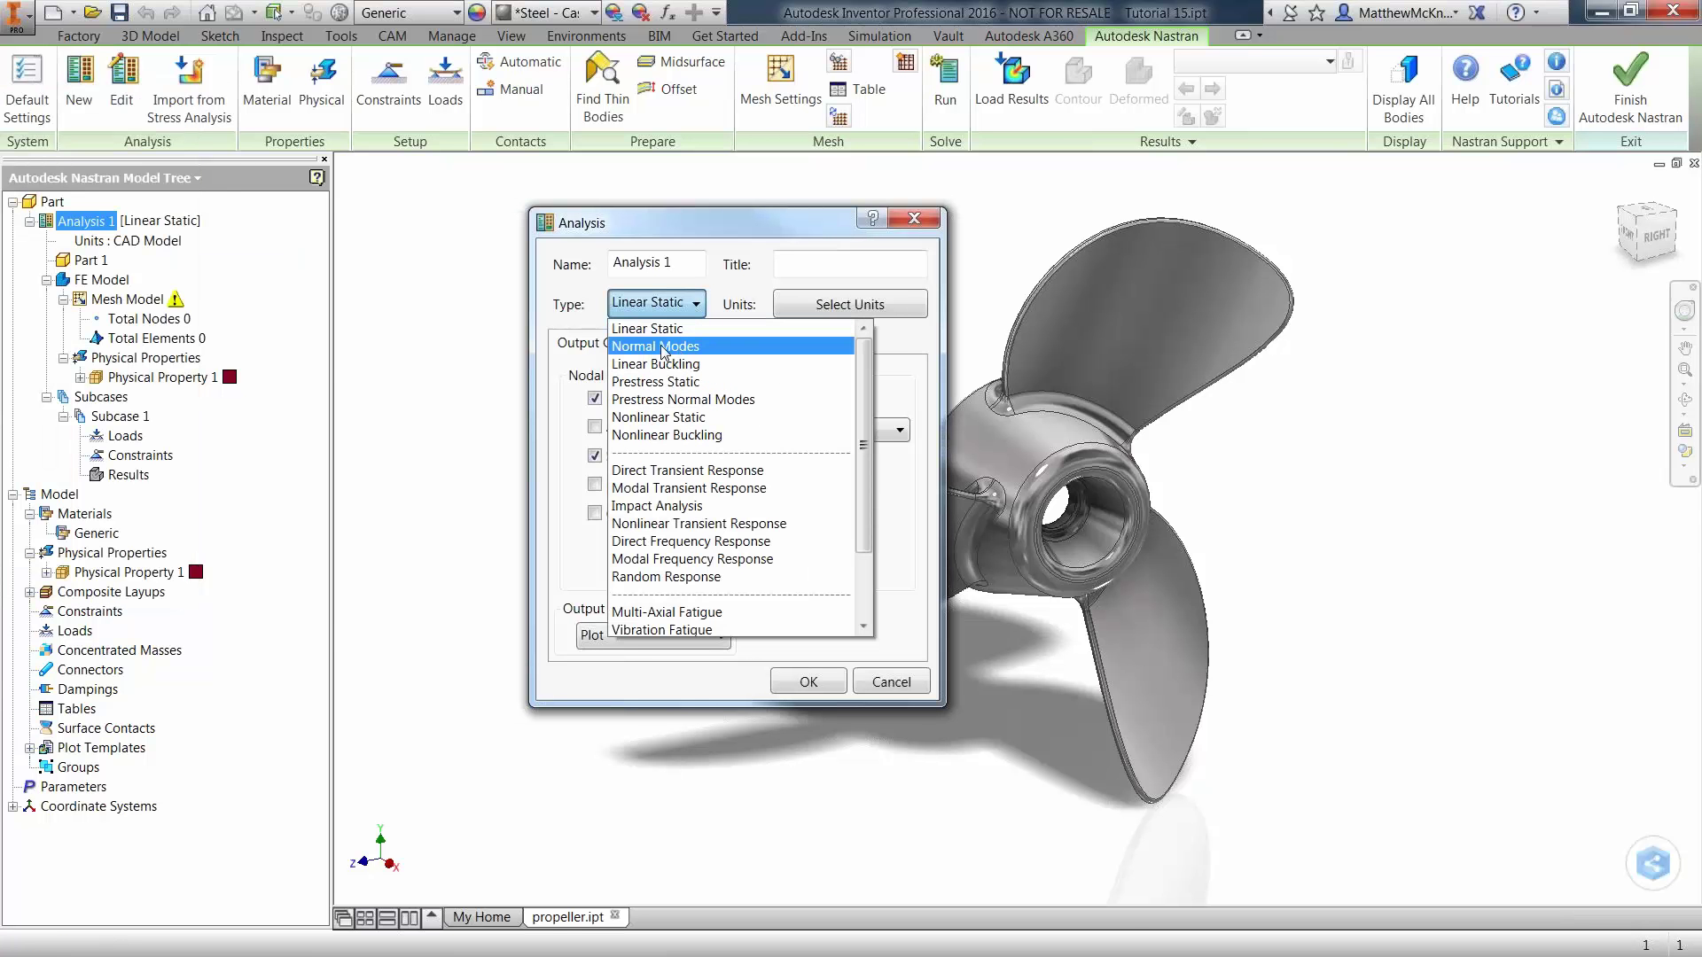
pyautogui.click(674, 349)
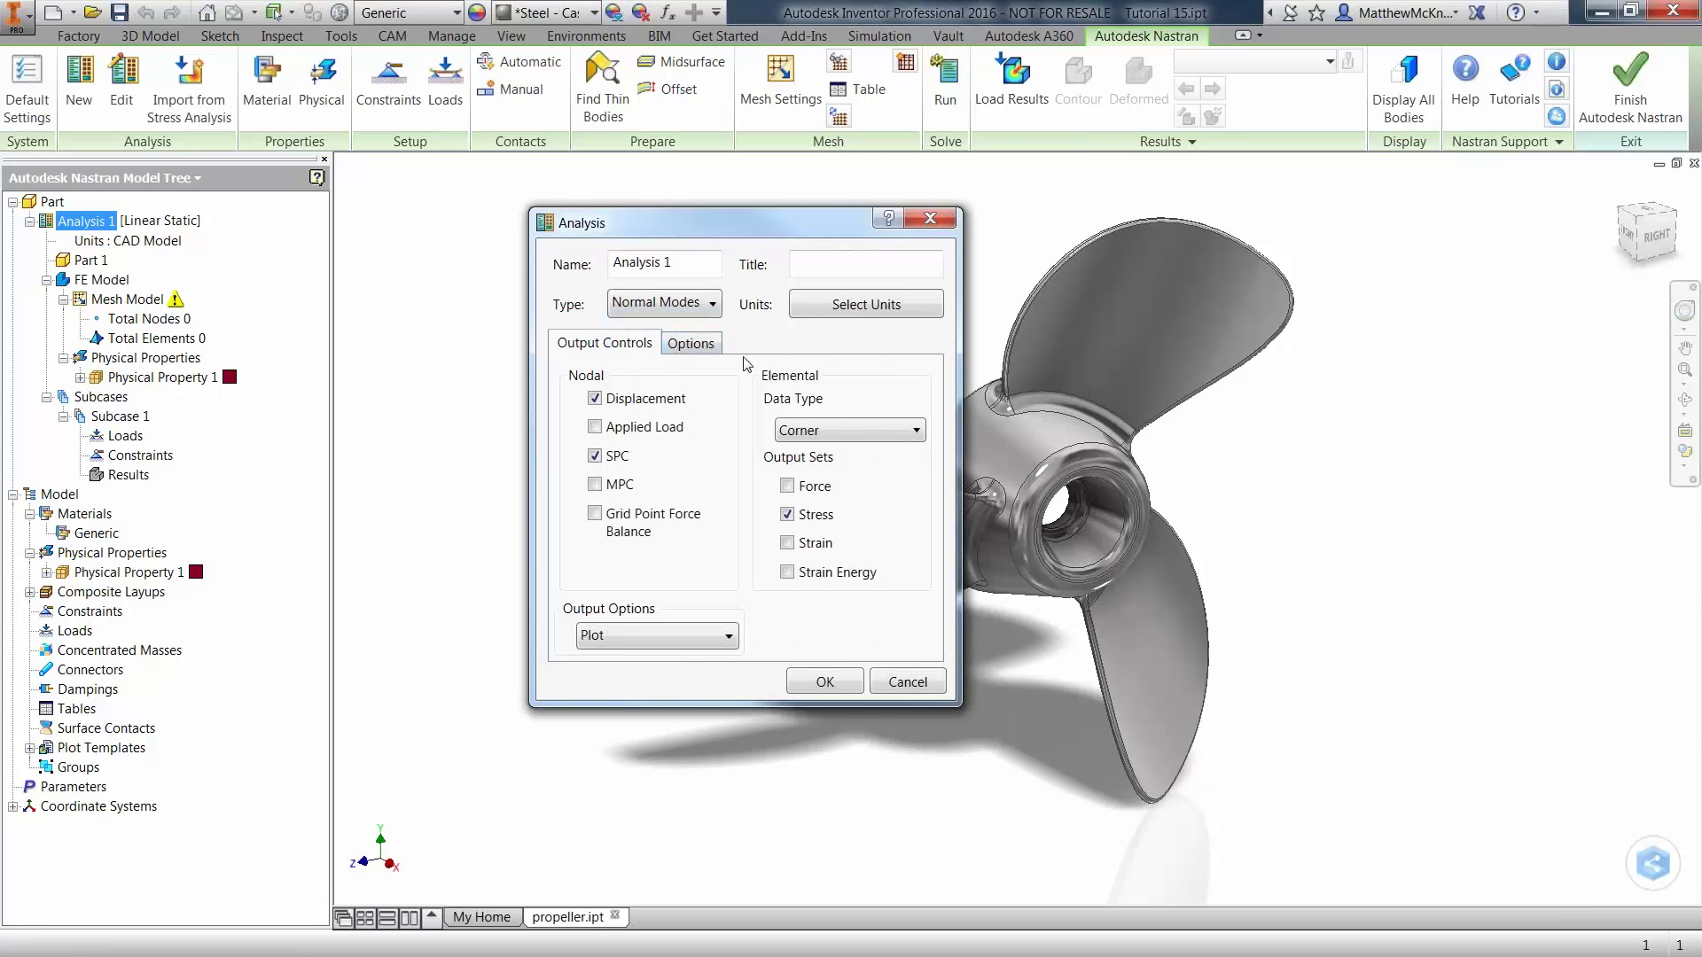
pyautogui.click(824, 683)
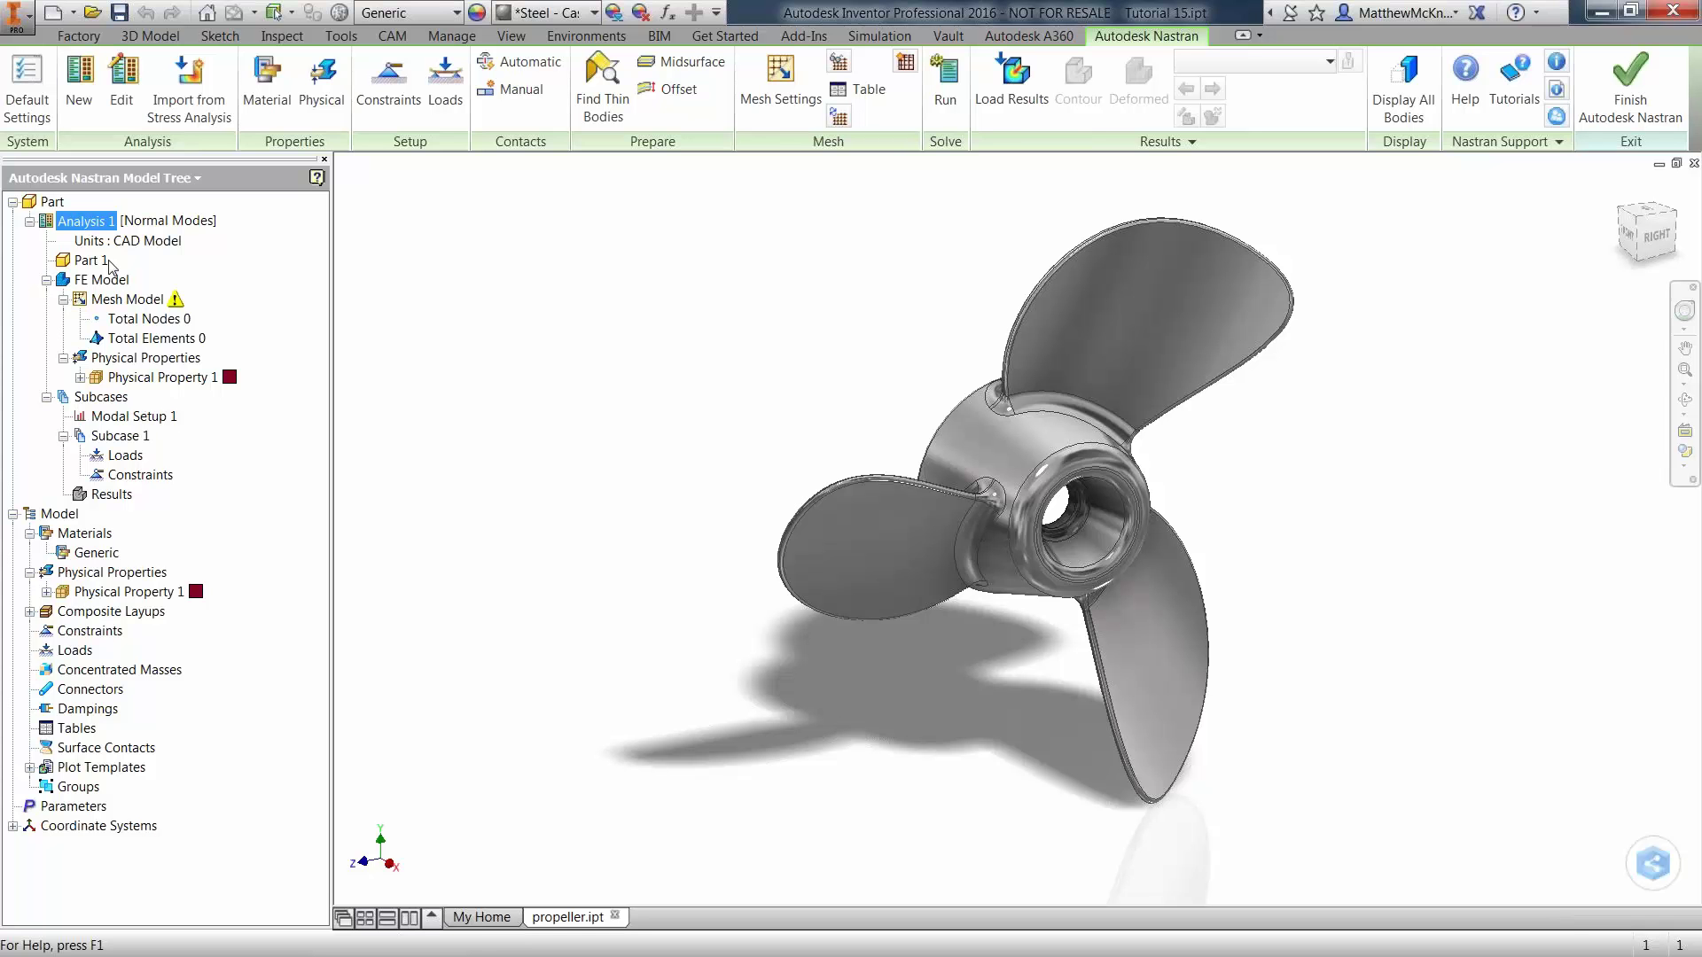
# Review Modal Setup 1 and accept it with 10 modes and blank lowest and highest frequencies.
pyautogui.rightClick(141, 417)
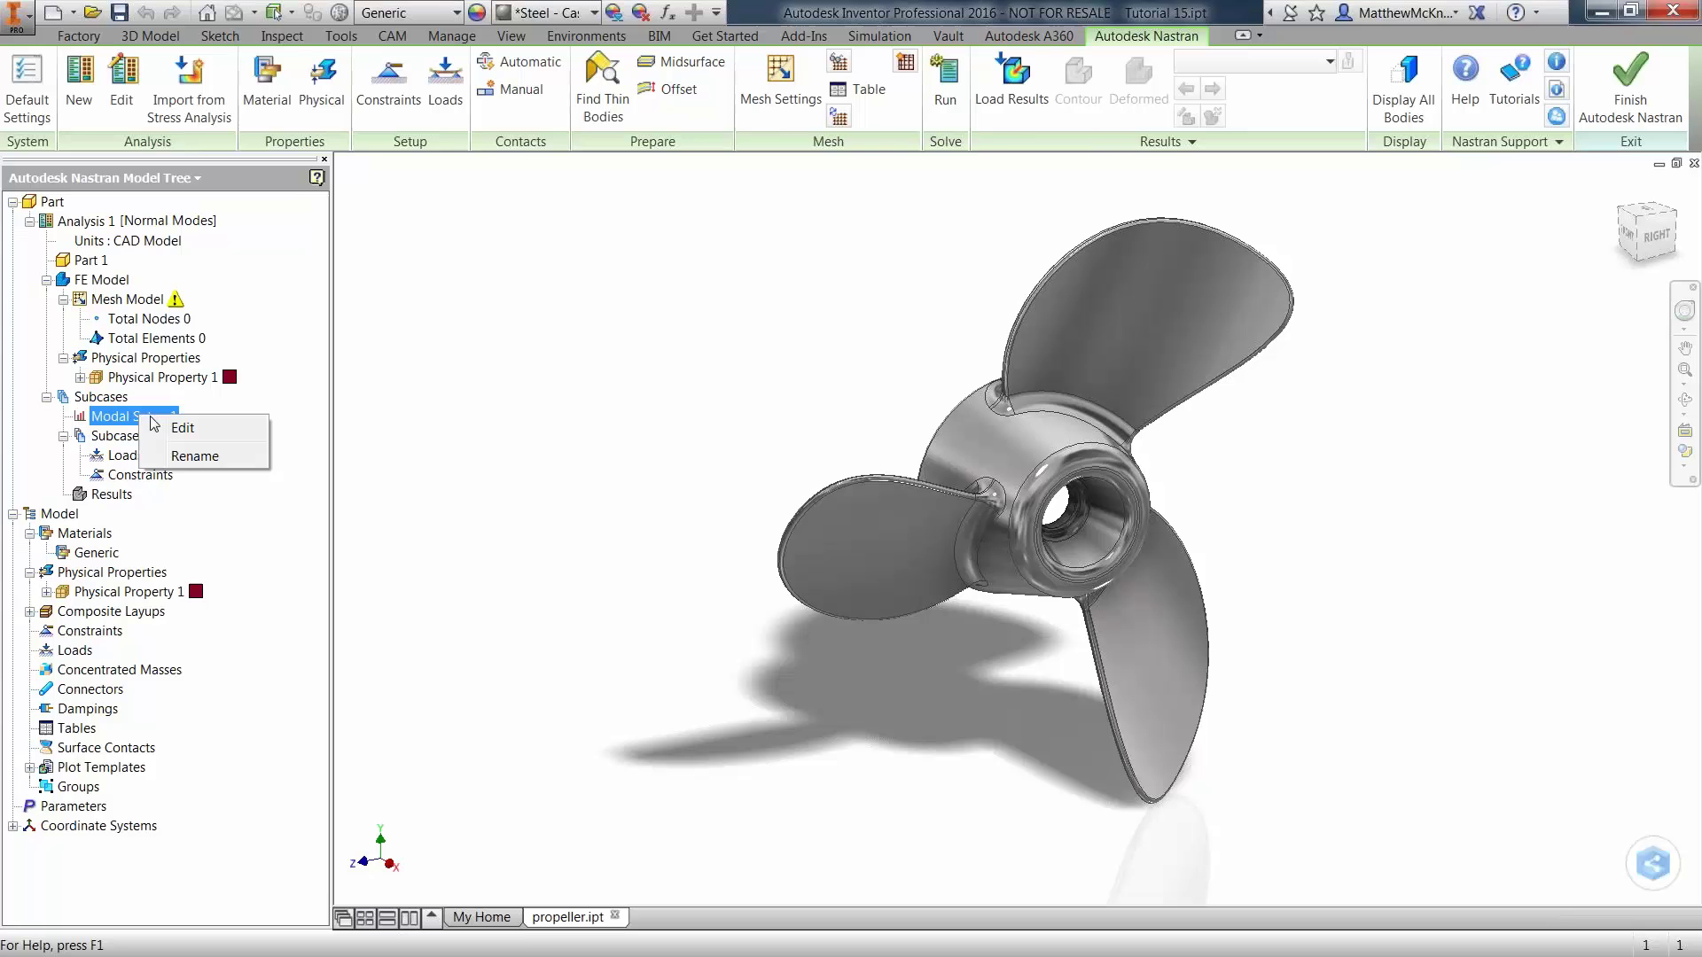
pyautogui.click(206, 429)
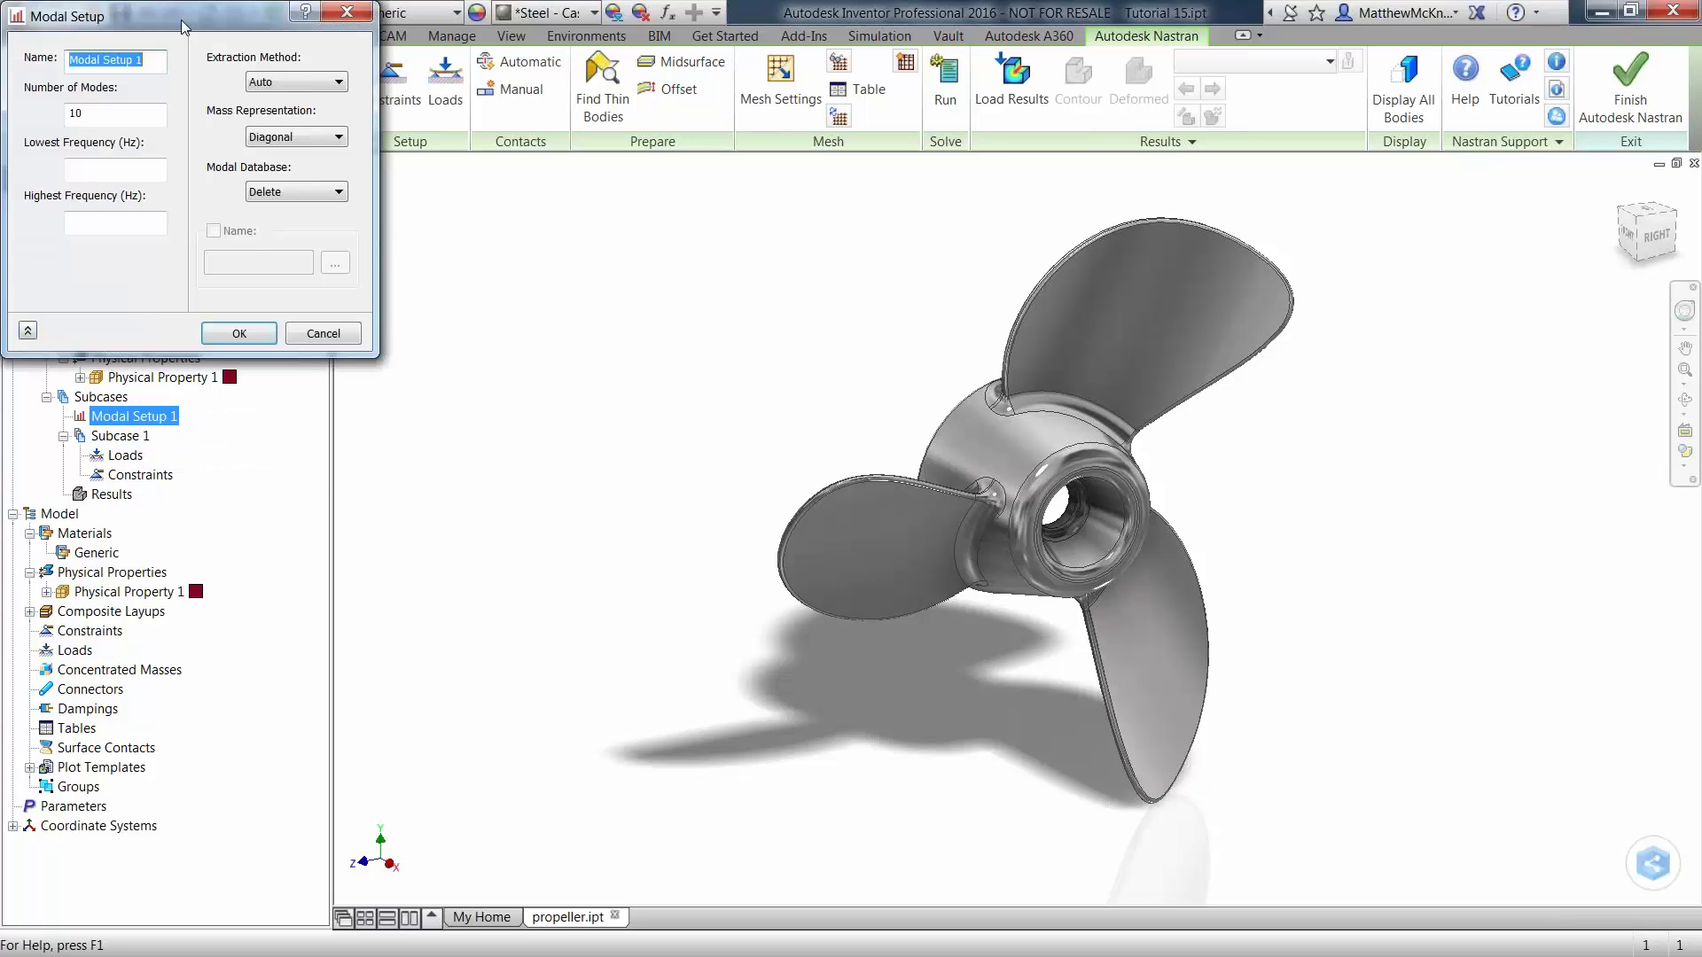
pyautogui.moveTo(182, 26); pyautogui.dragTo(585, 242)
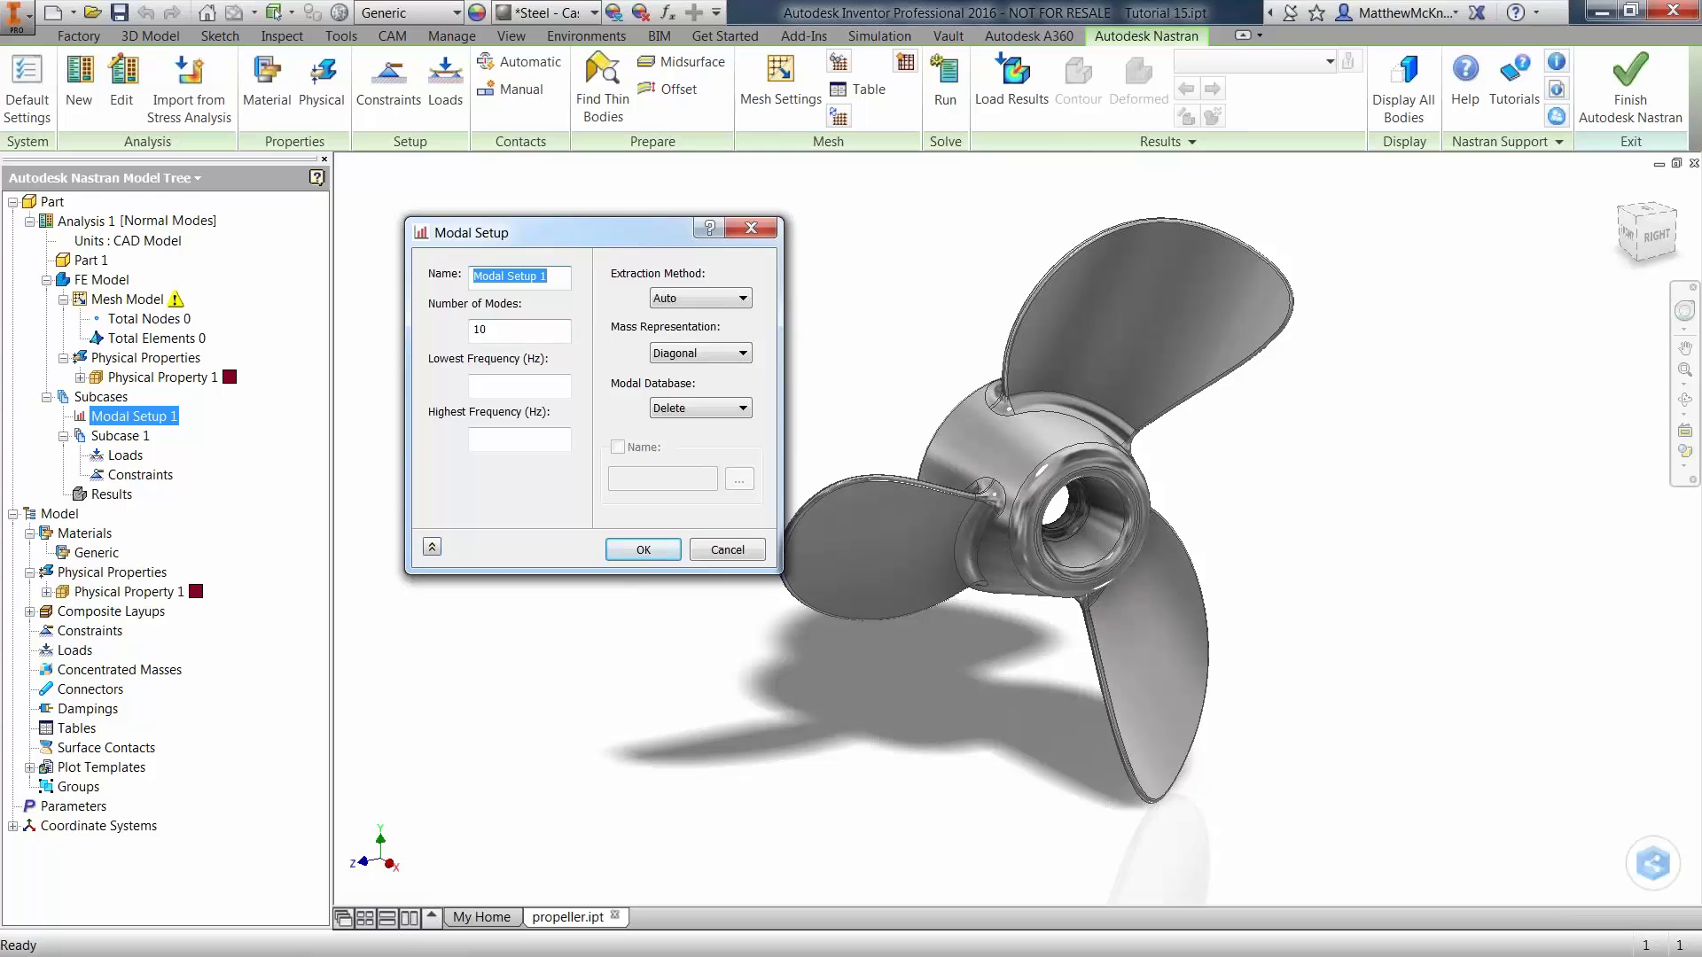
pyautogui.click(496, 327)
pyautogui.moveTo(497, 328); pyautogui.dragTo(417, 323)
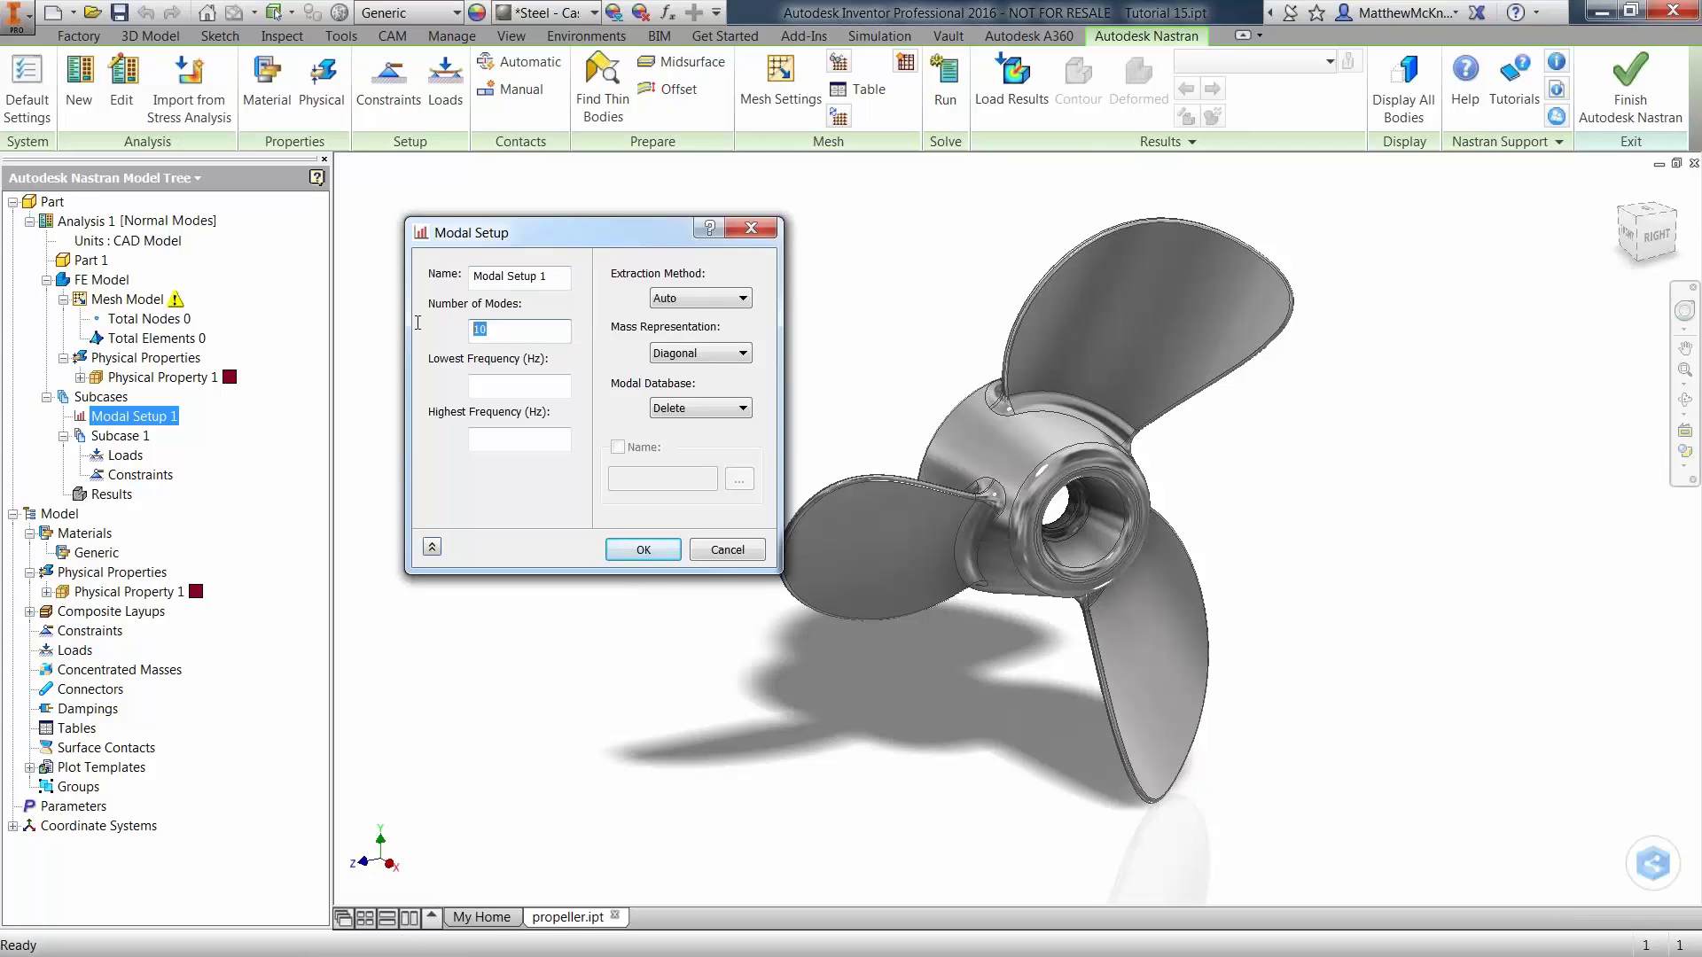
pyautogui.click(502, 329)
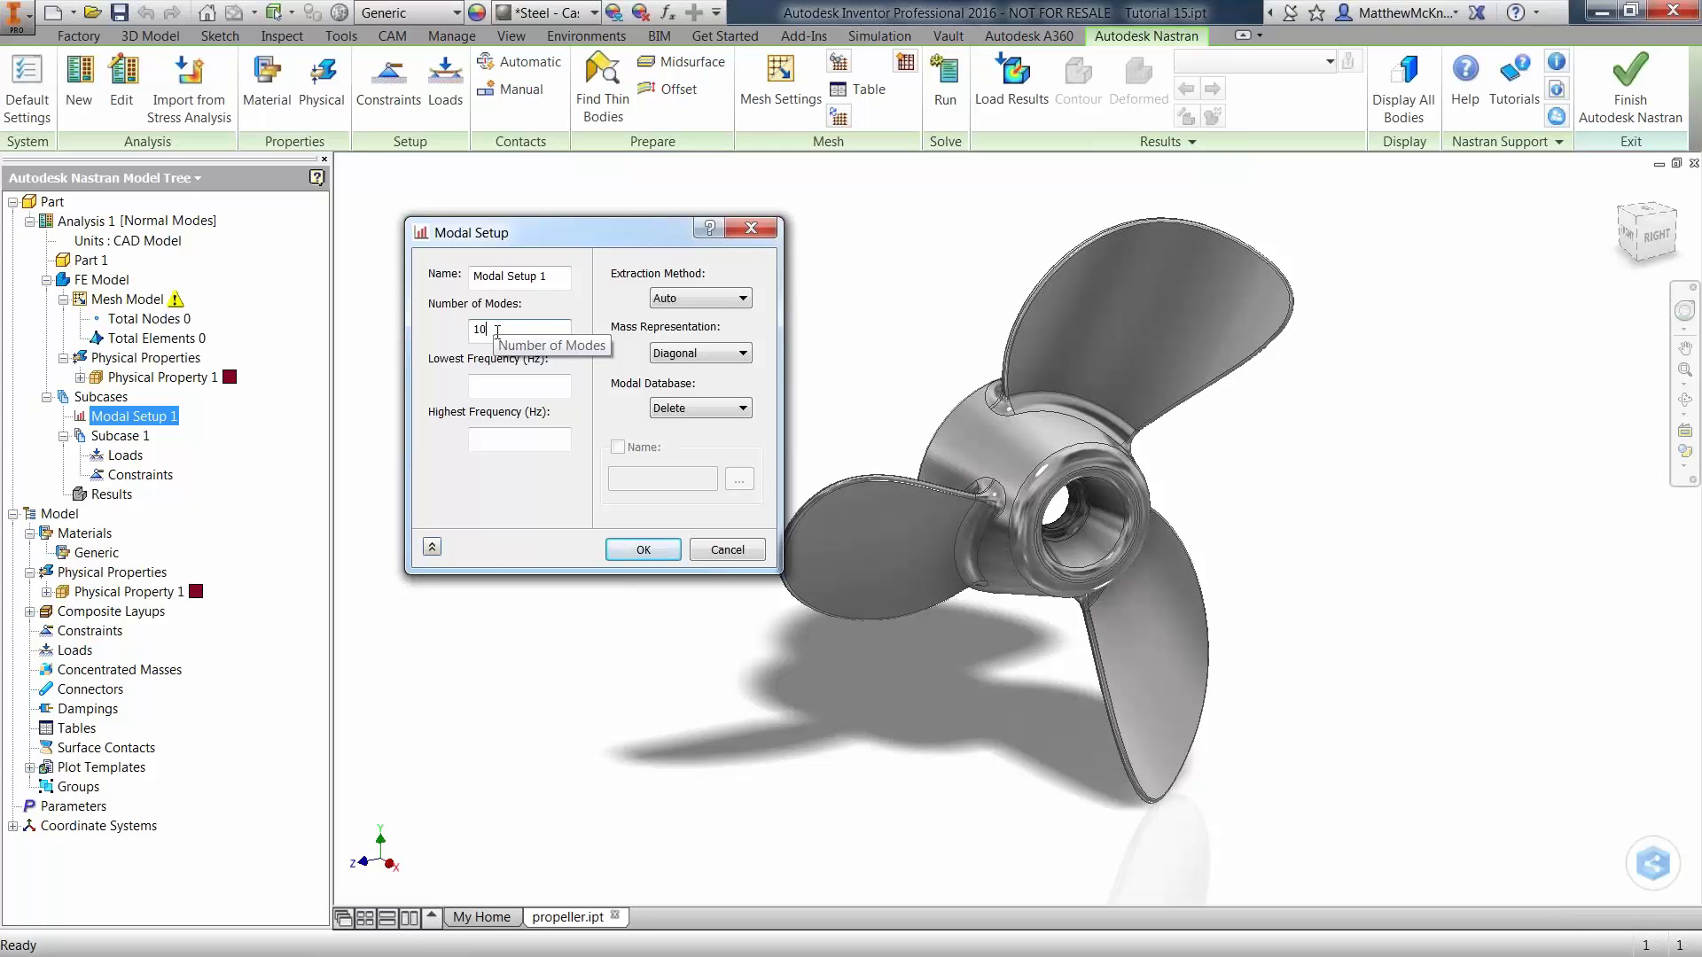
pyautogui.click(496, 386)
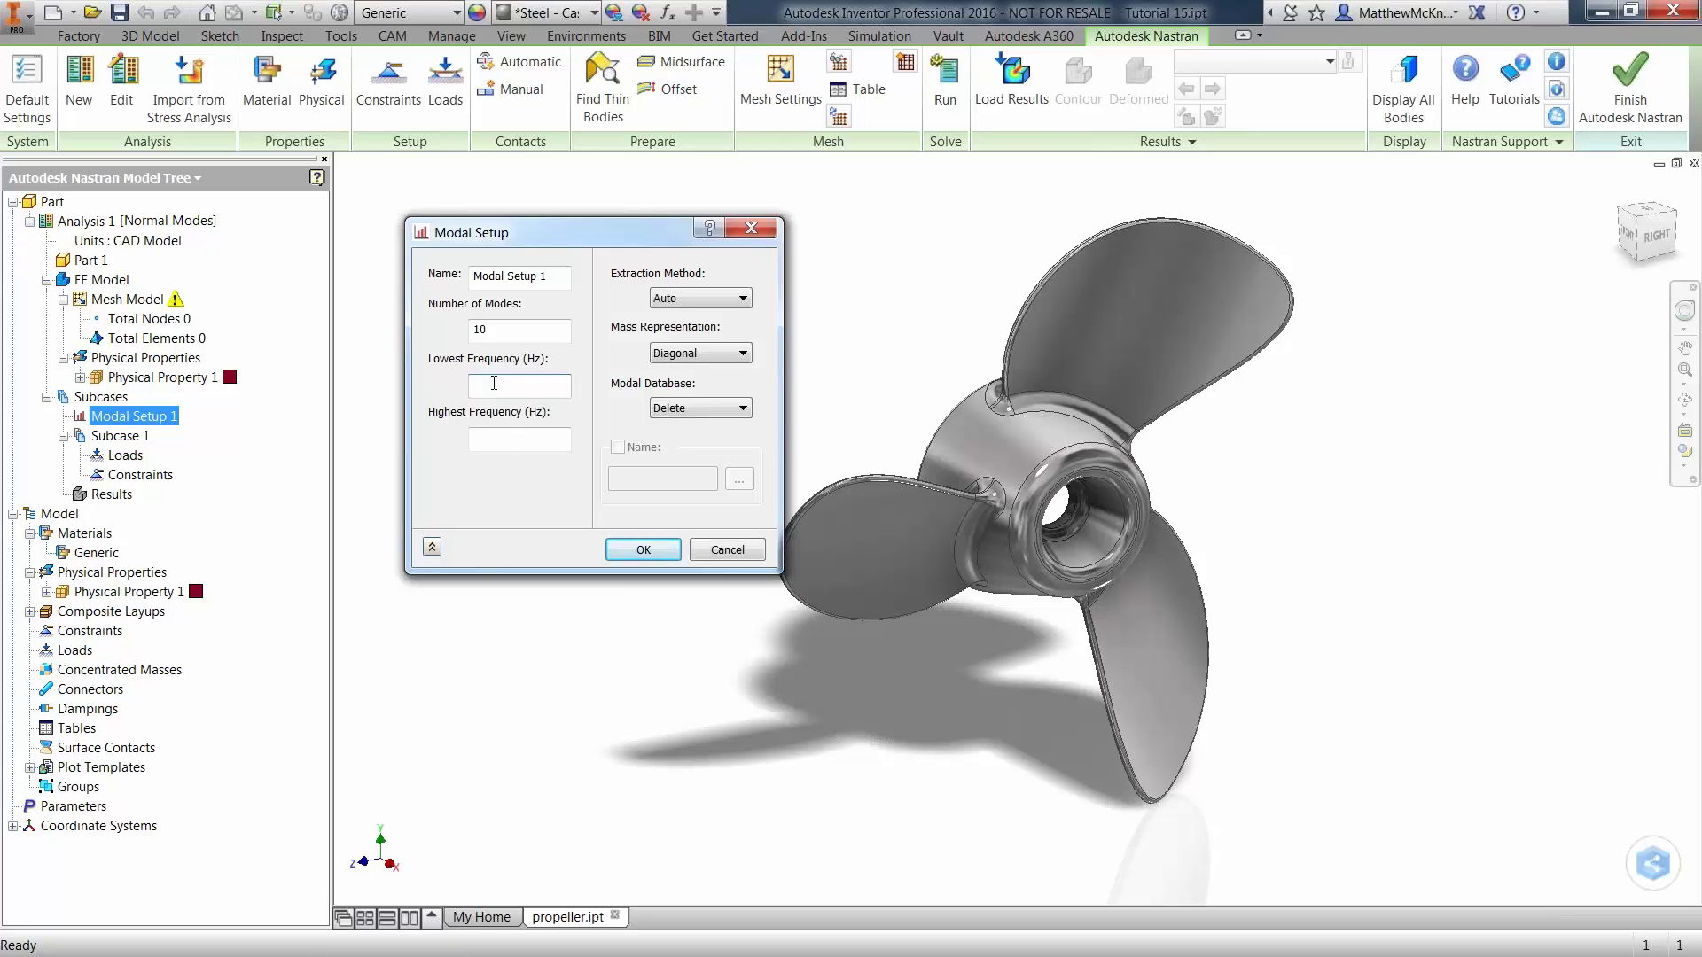
pyautogui.press('Tab')
pyautogui.click(640, 551)
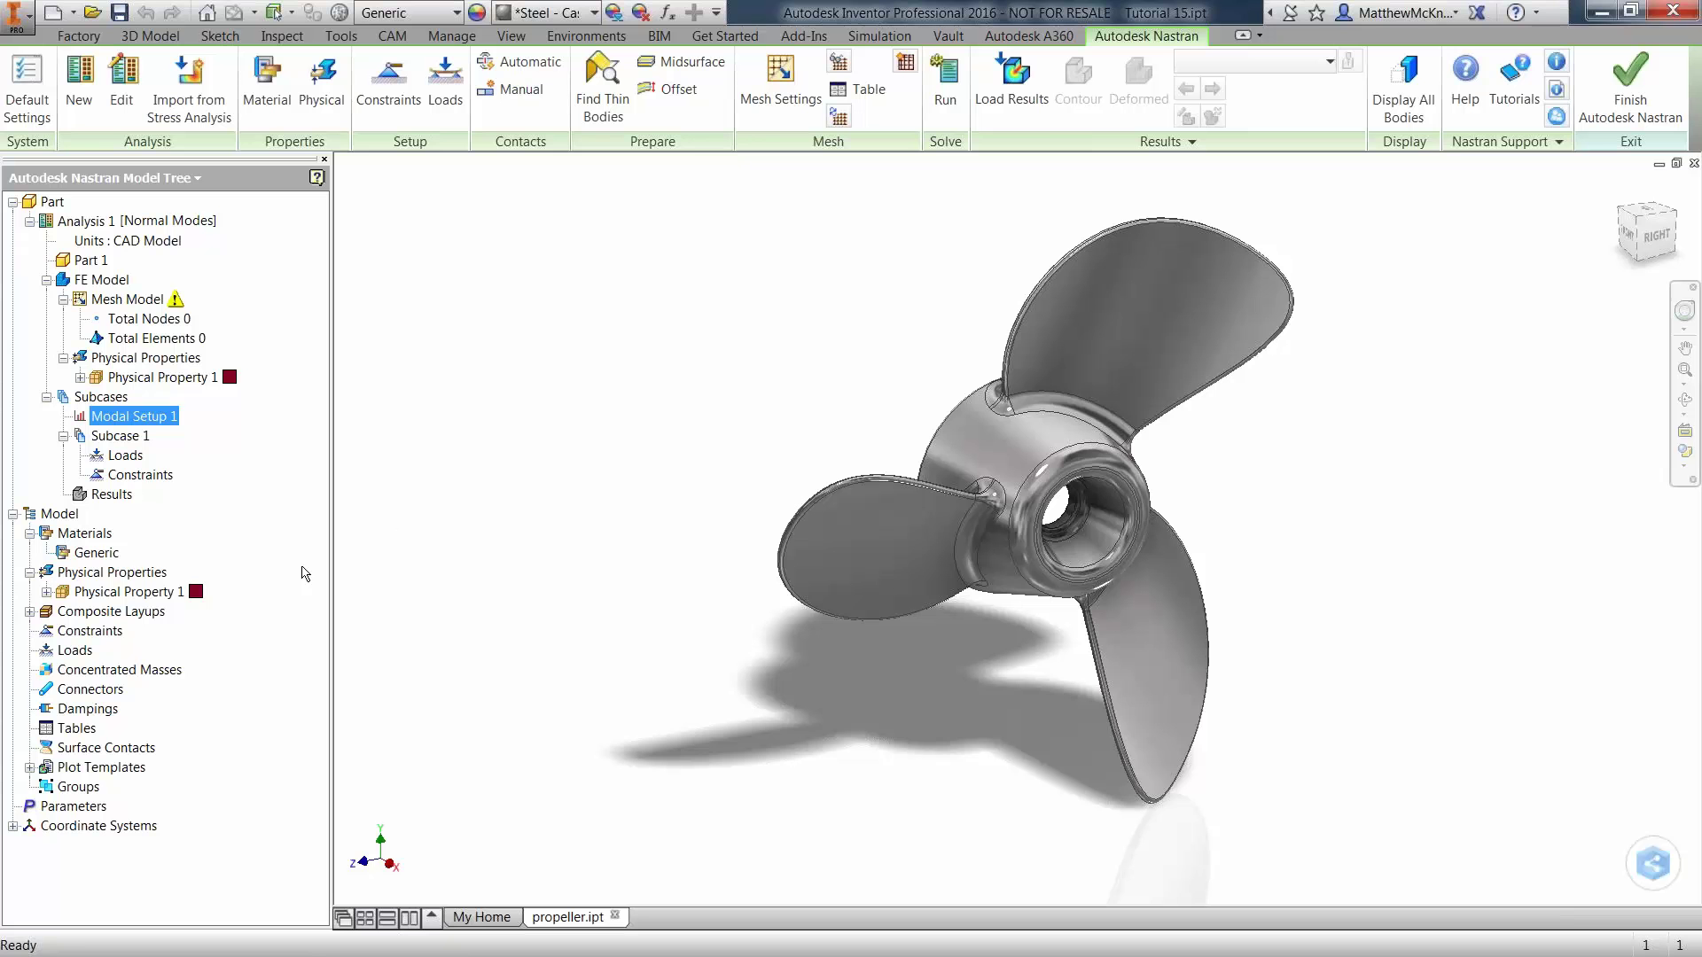
# Assign Alloy Steel from the Autodesk Material Library to Physical Property 1 and check the material under the analysis's physical property.
pyautogui.rightClick(158, 596)
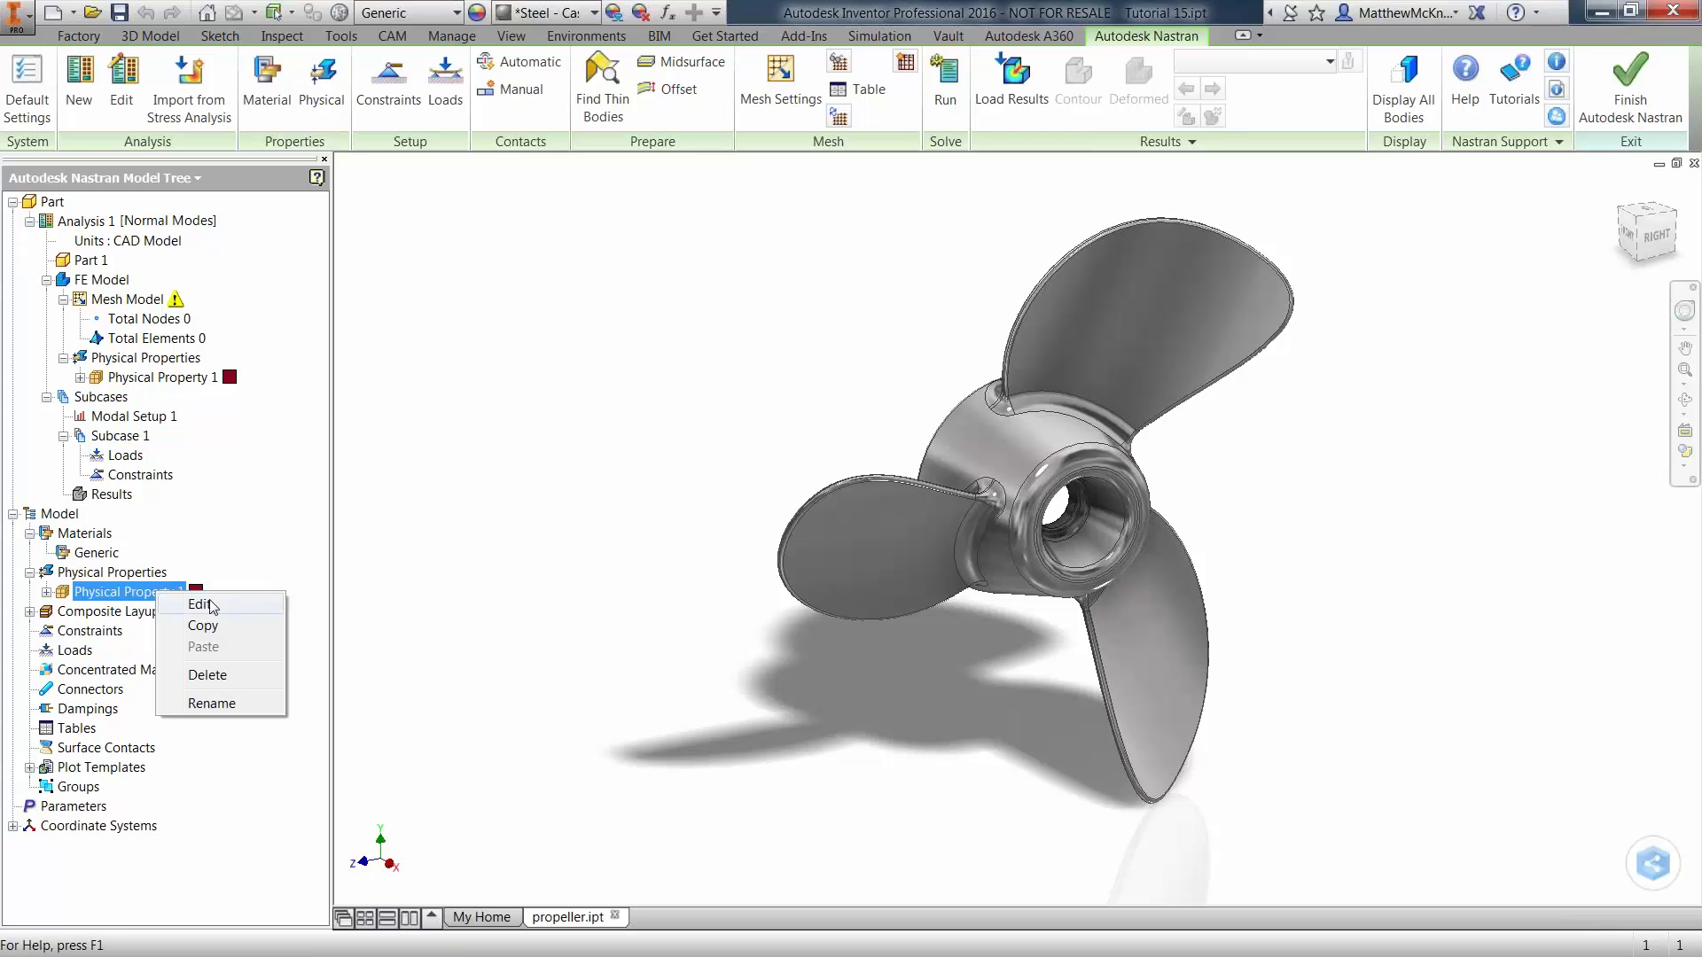
pyautogui.click(200, 604)
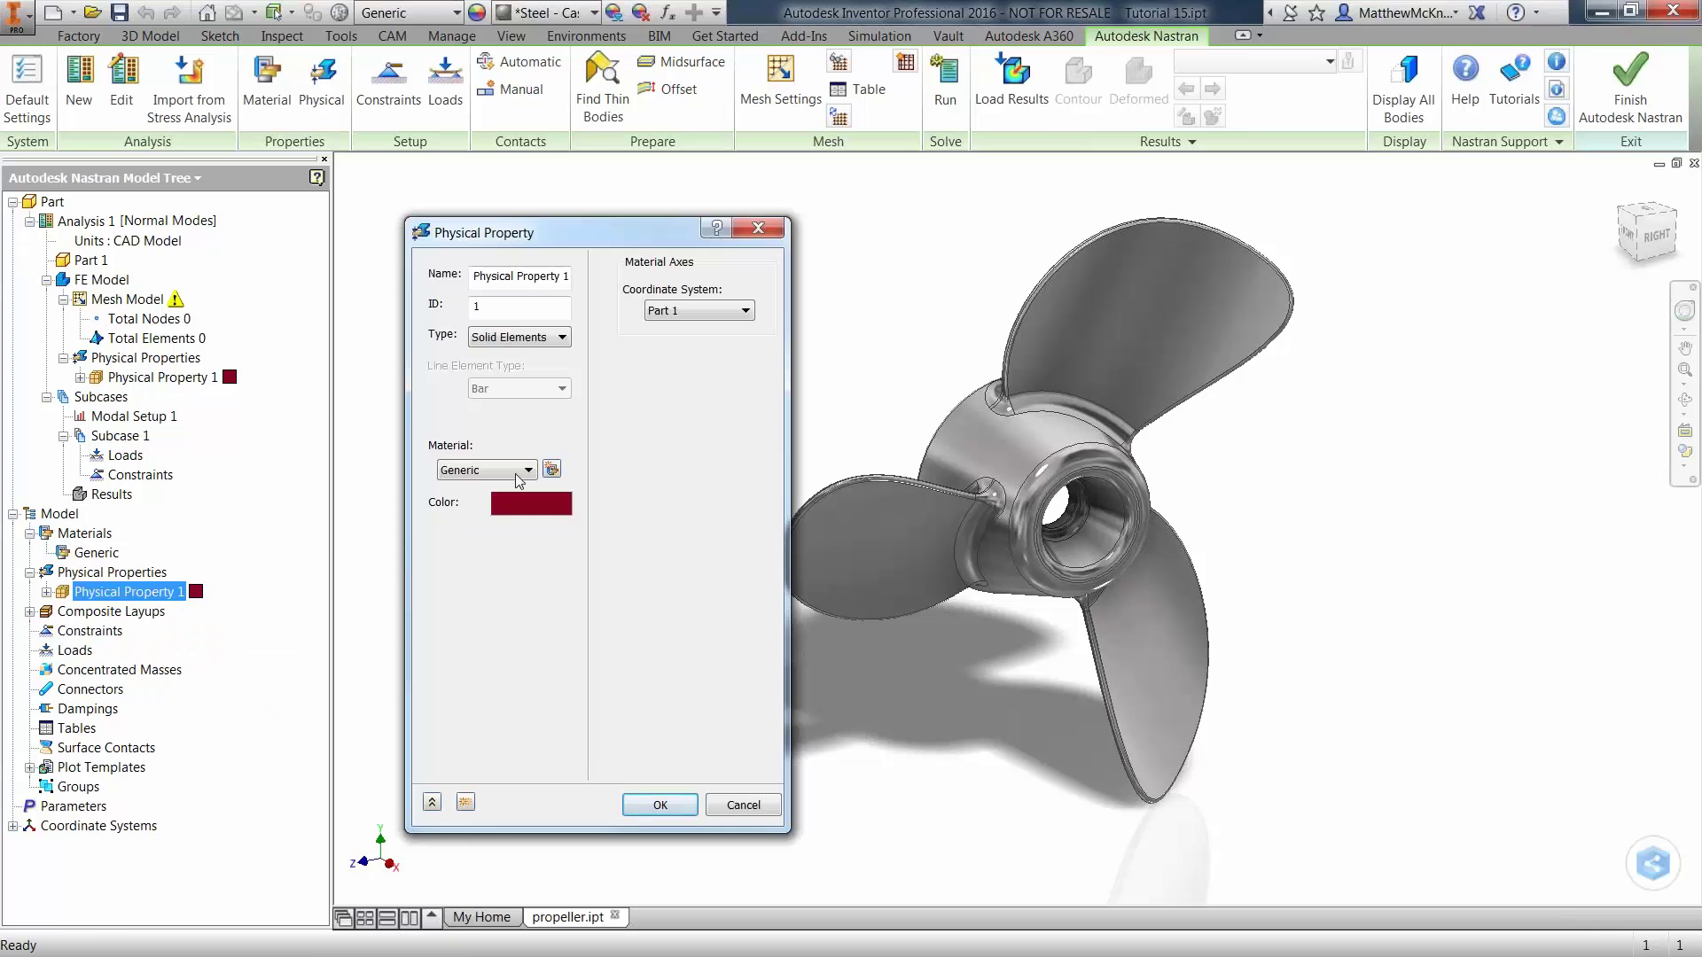
pyautogui.click(552, 469)
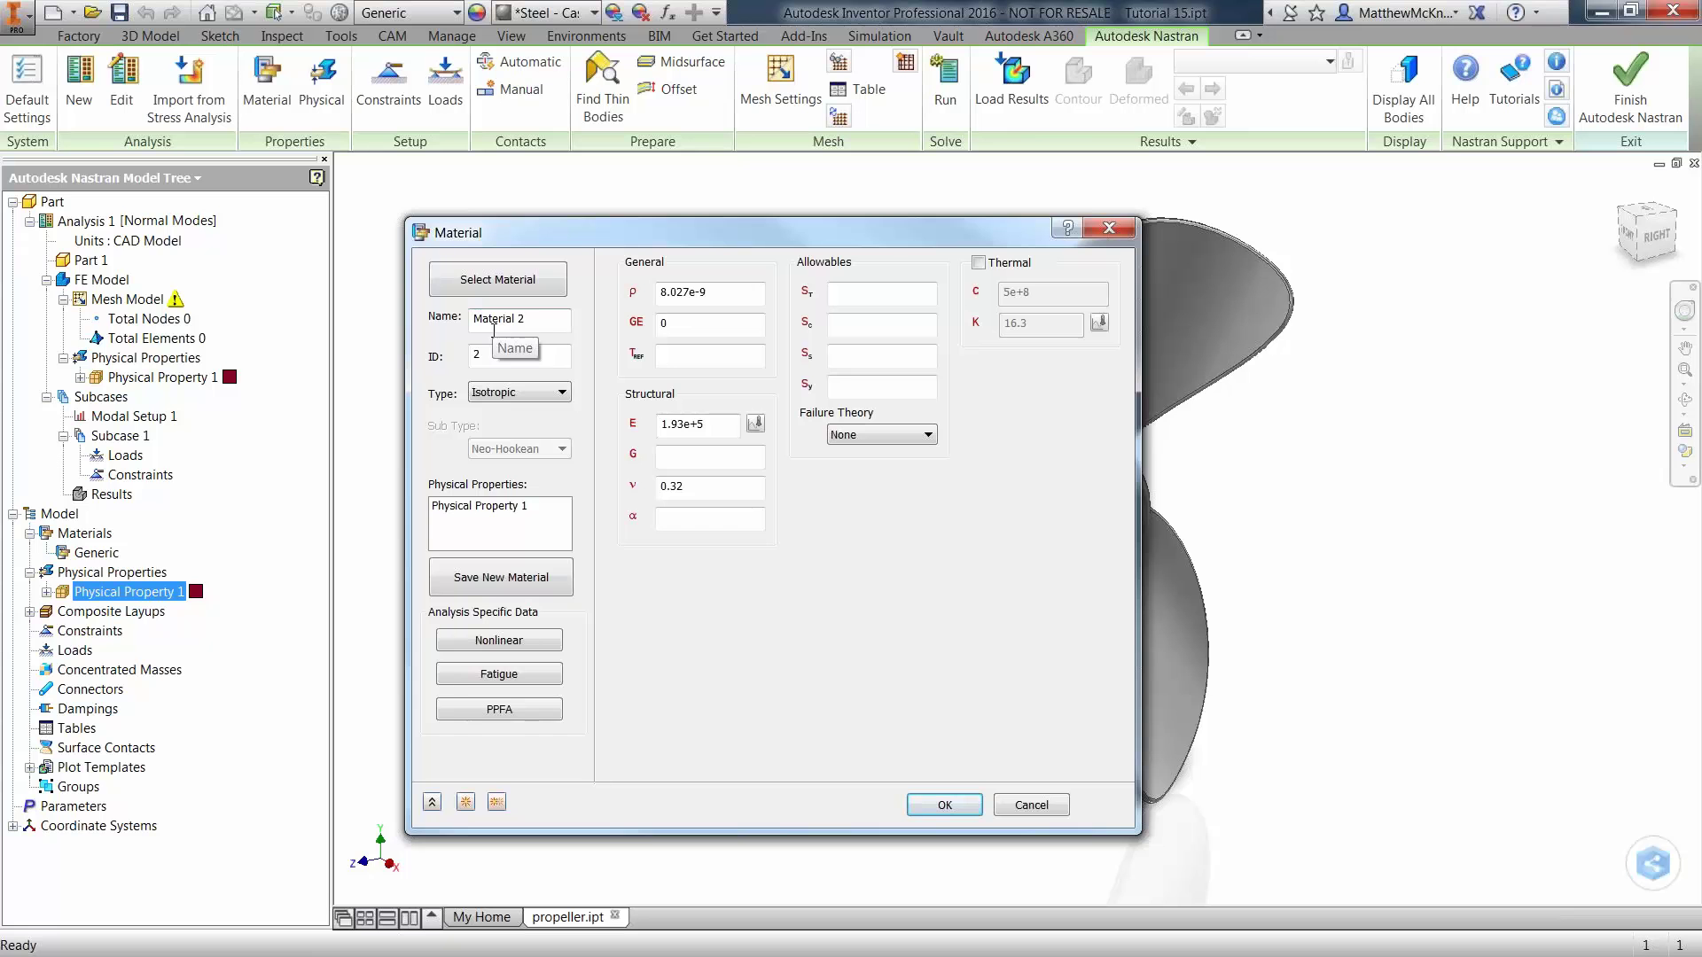
pyautogui.click(535, 289)
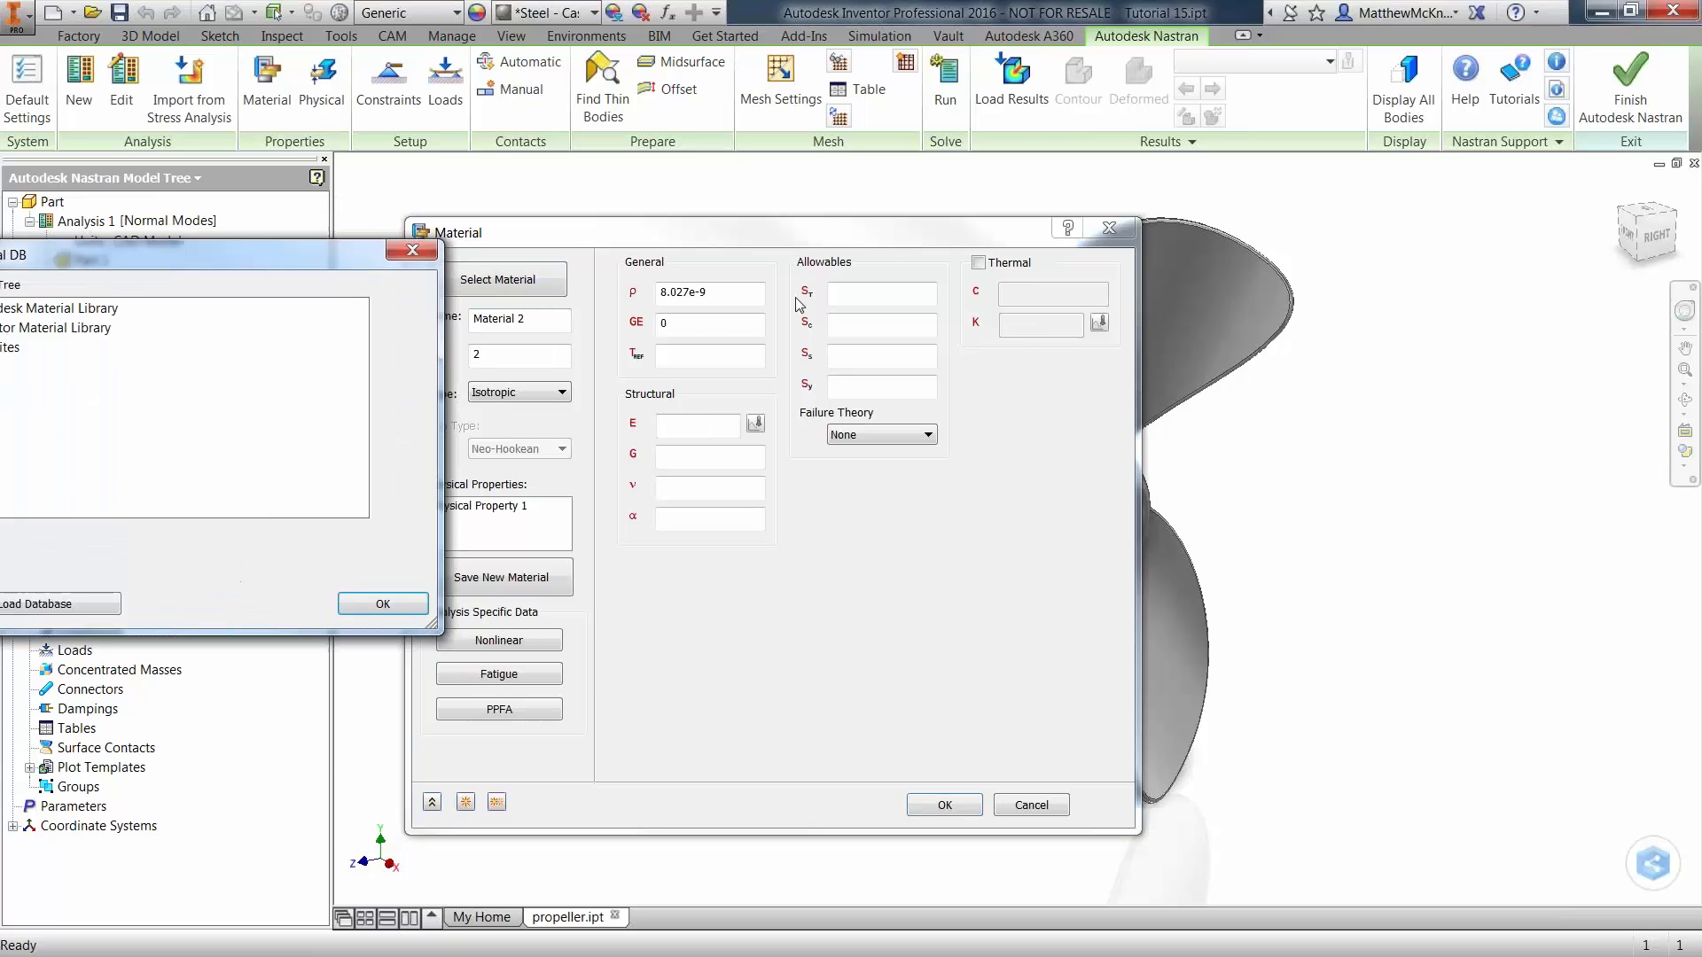
pyautogui.click(467, 352)
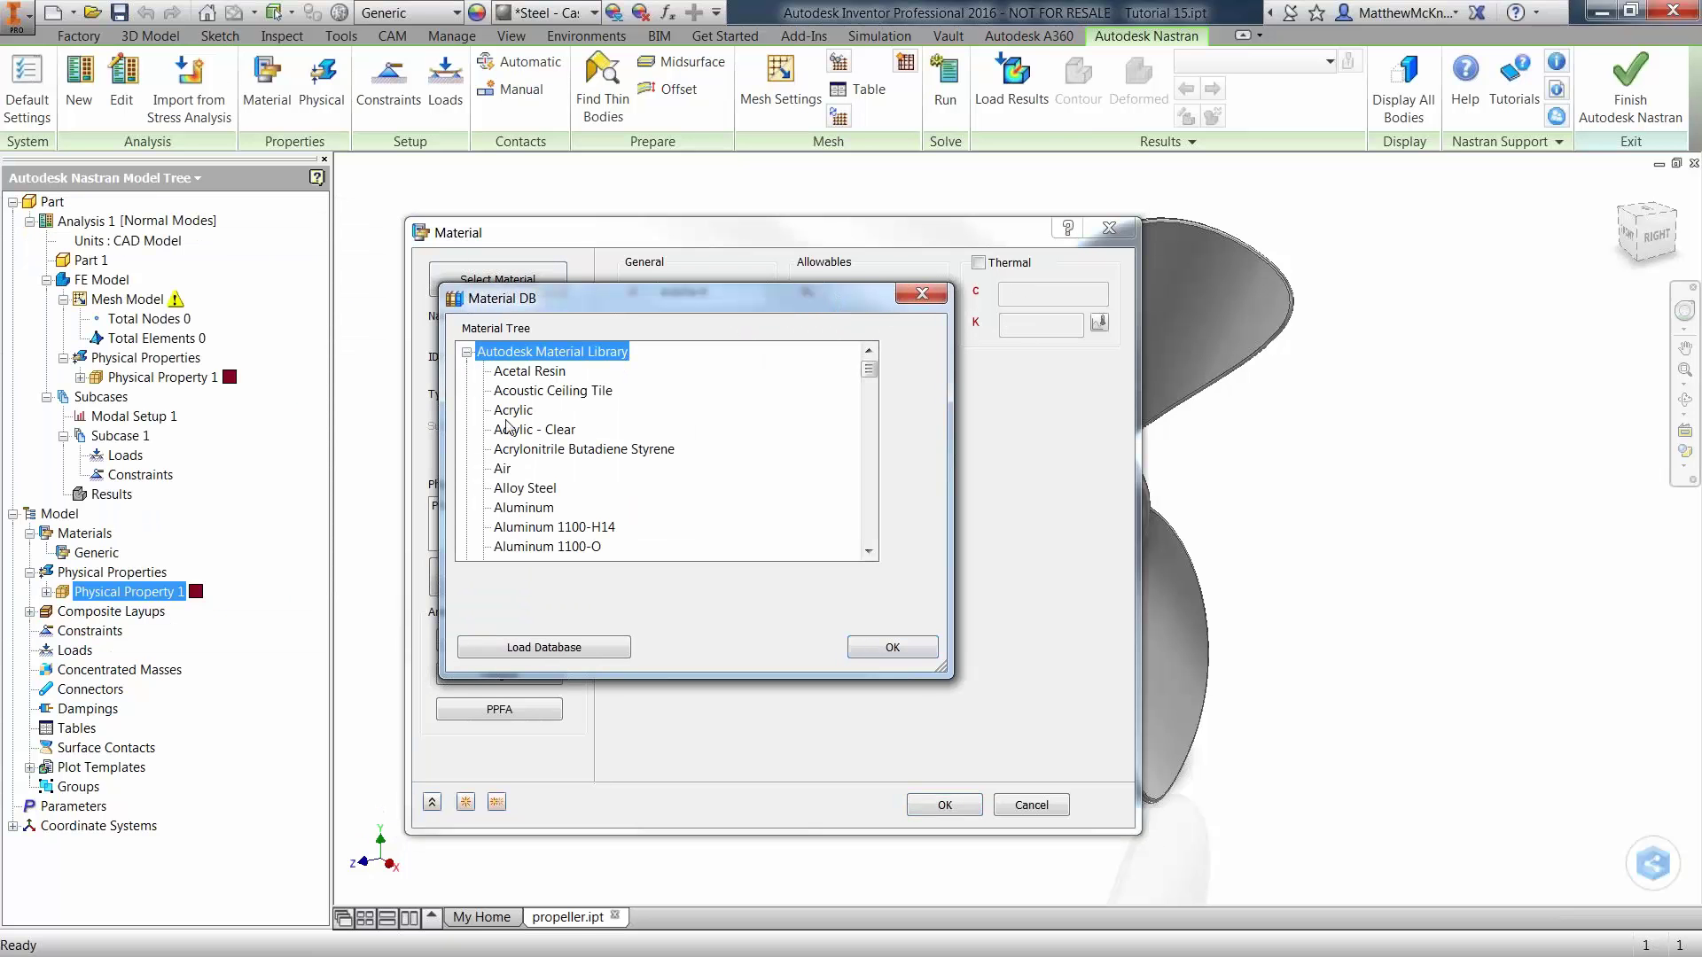
pyautogui.click(525, 488)
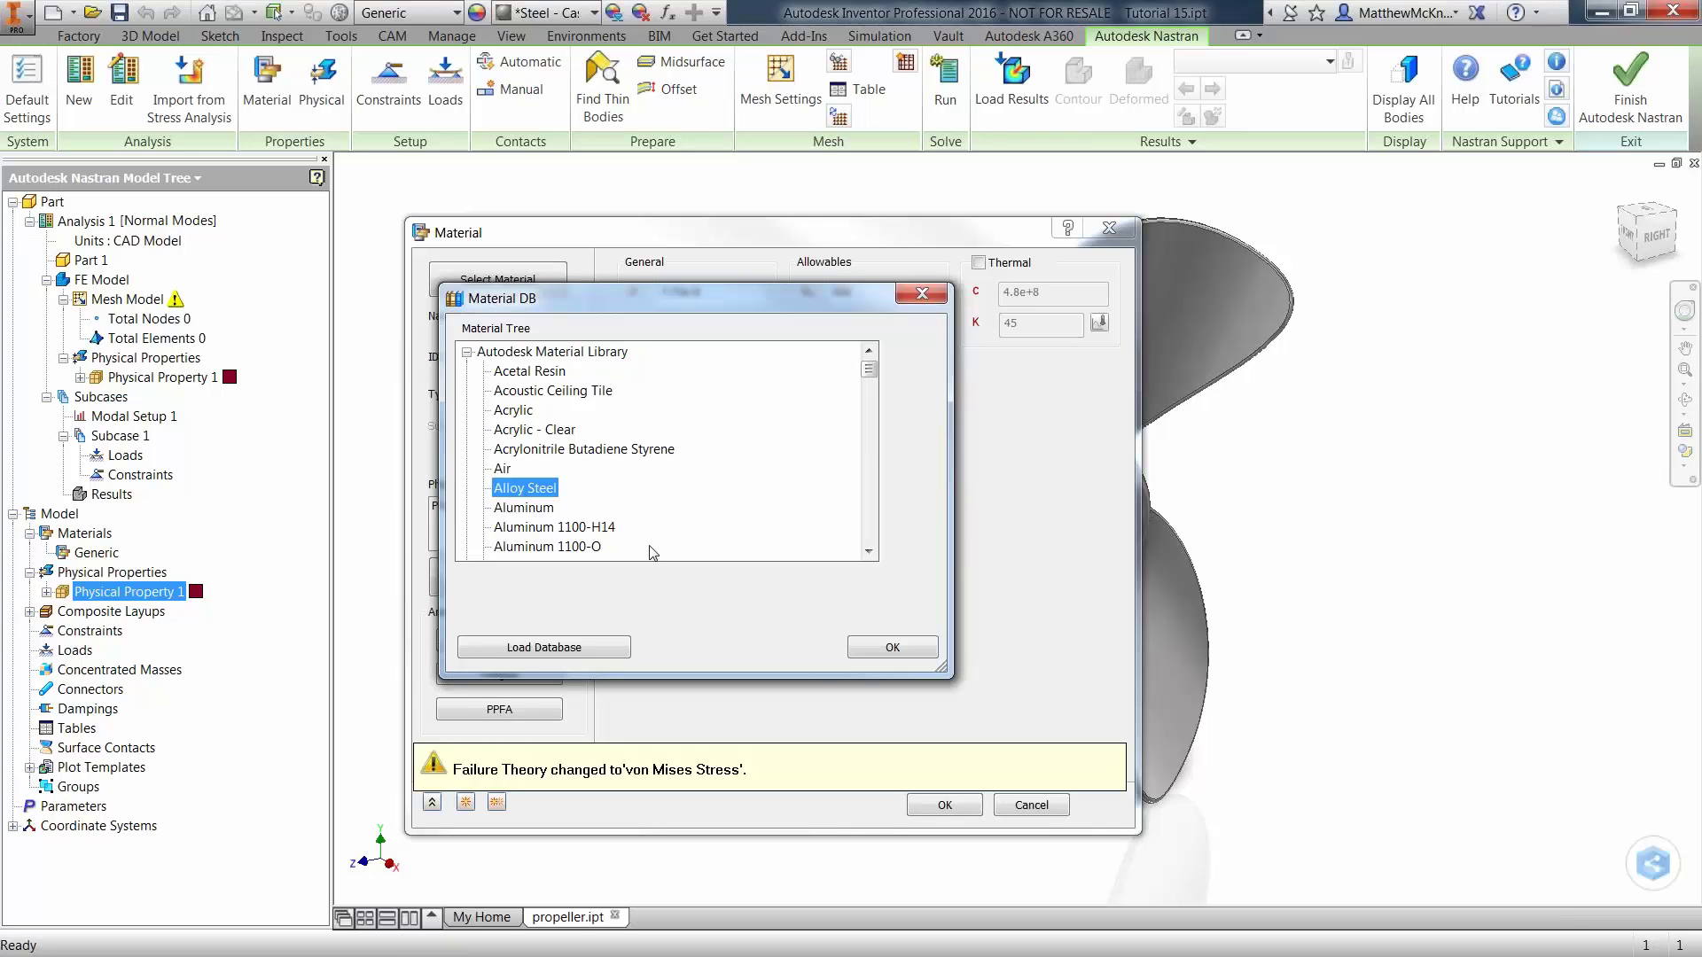
pyautogui.click(891, 649)
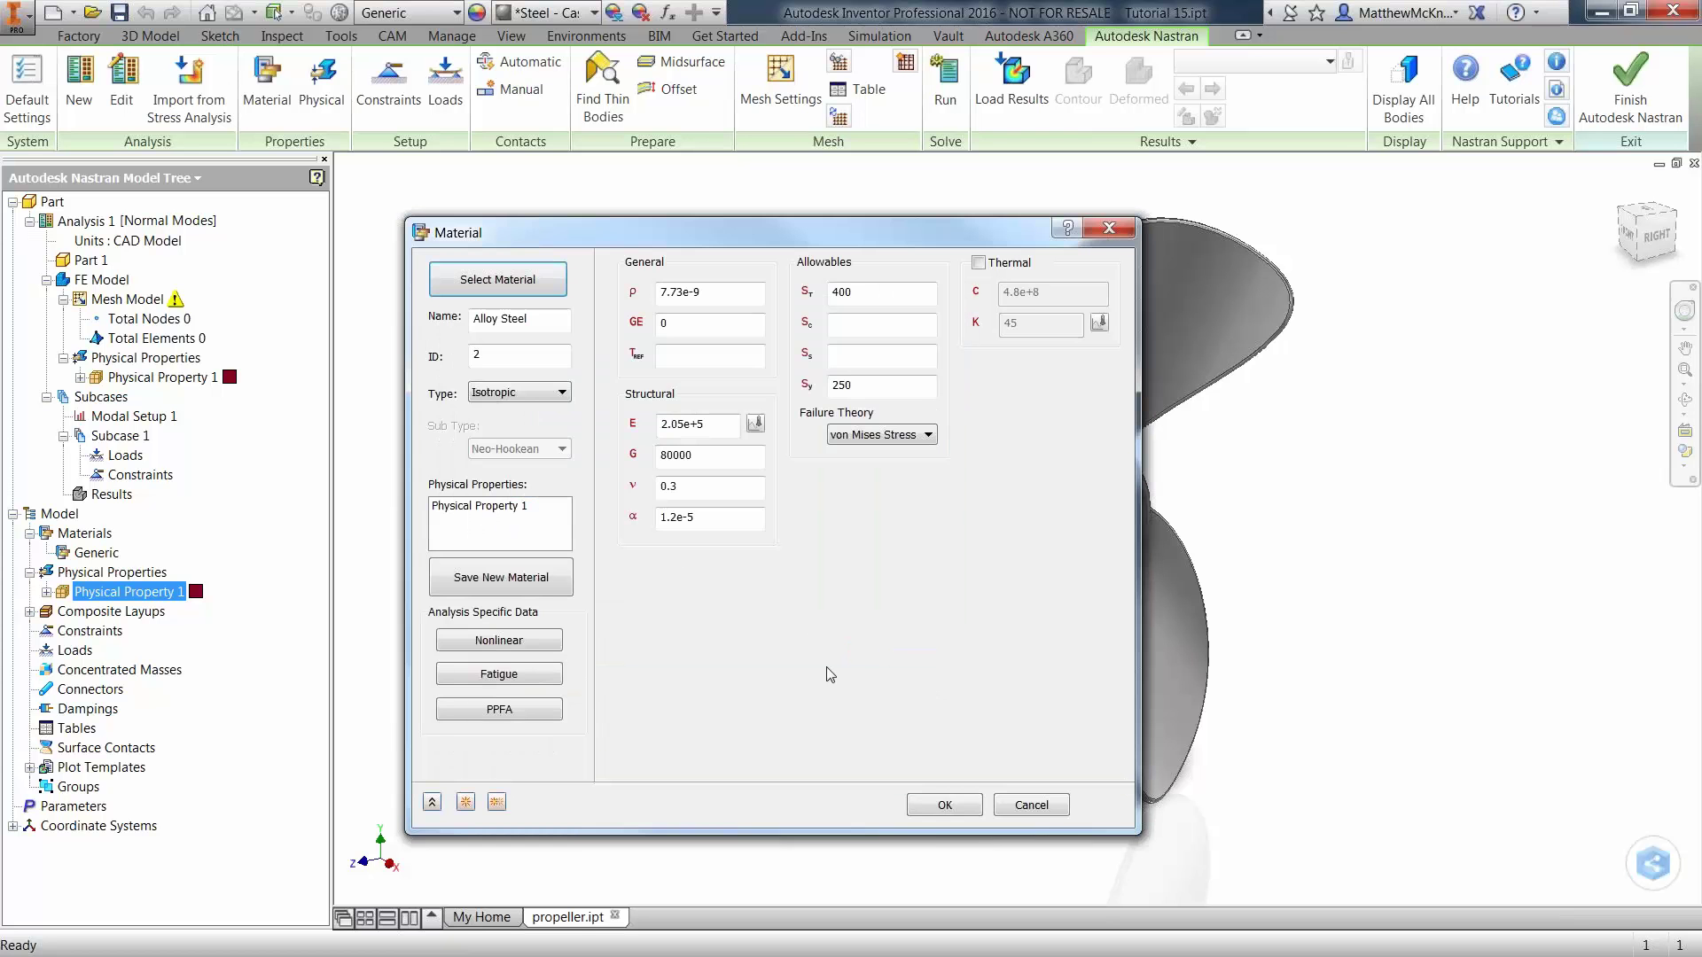
pyautogui.click(940, 802)
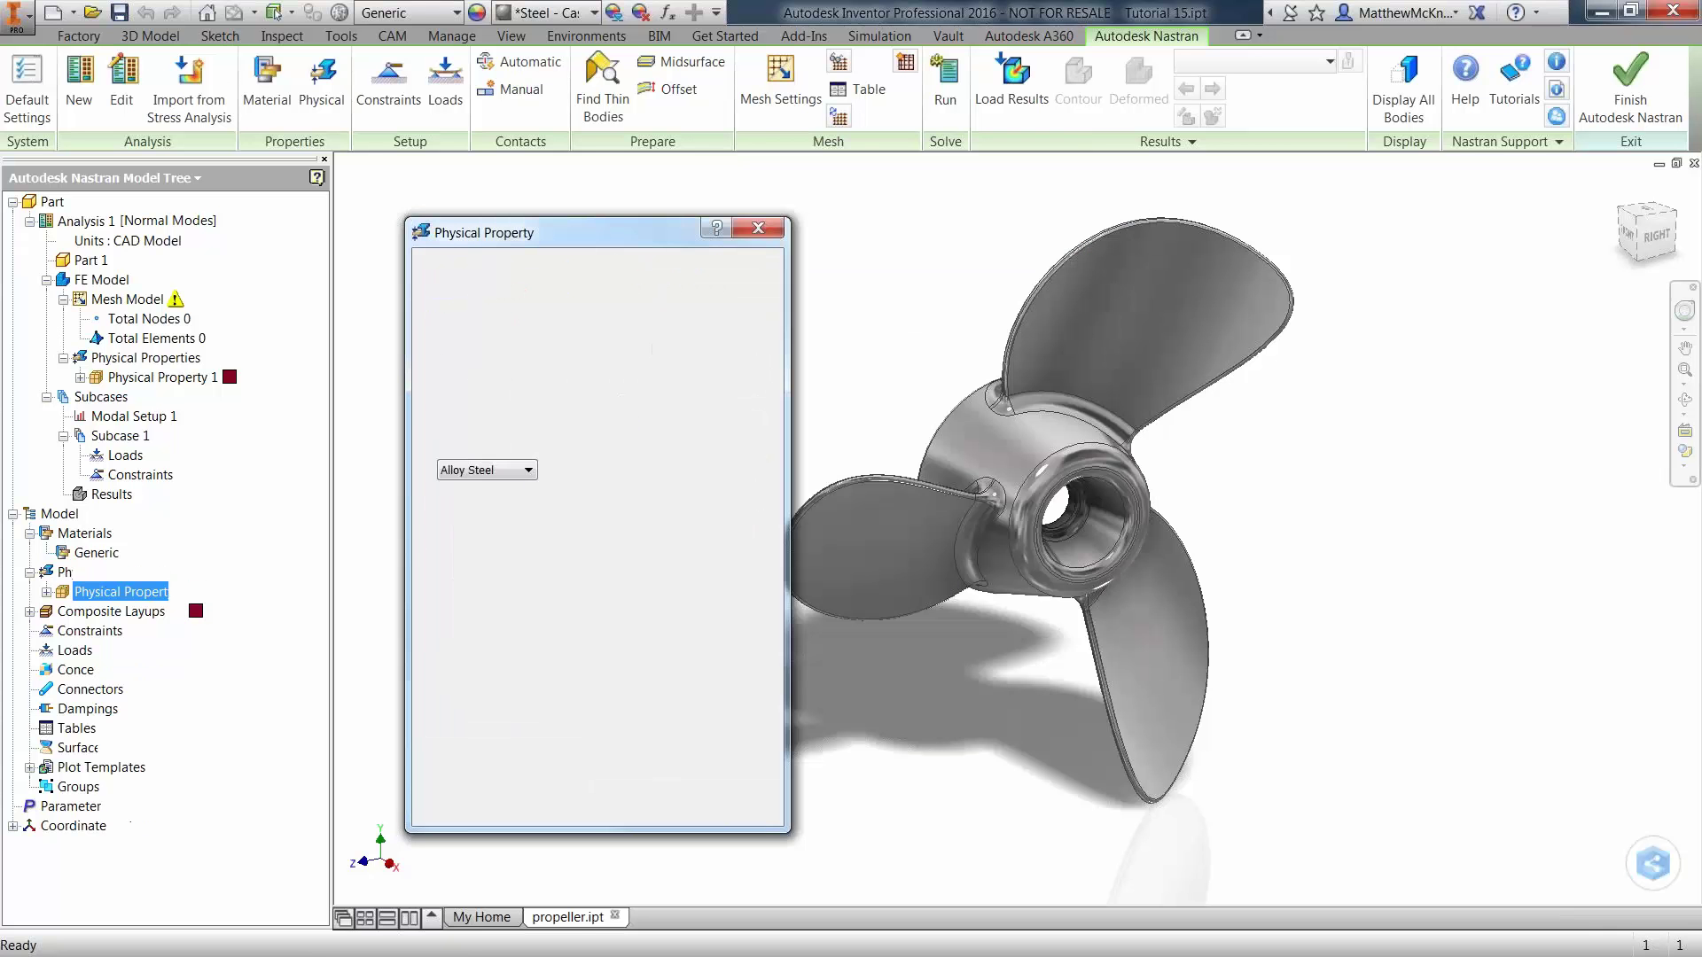
pyautogui.click(658, 805)
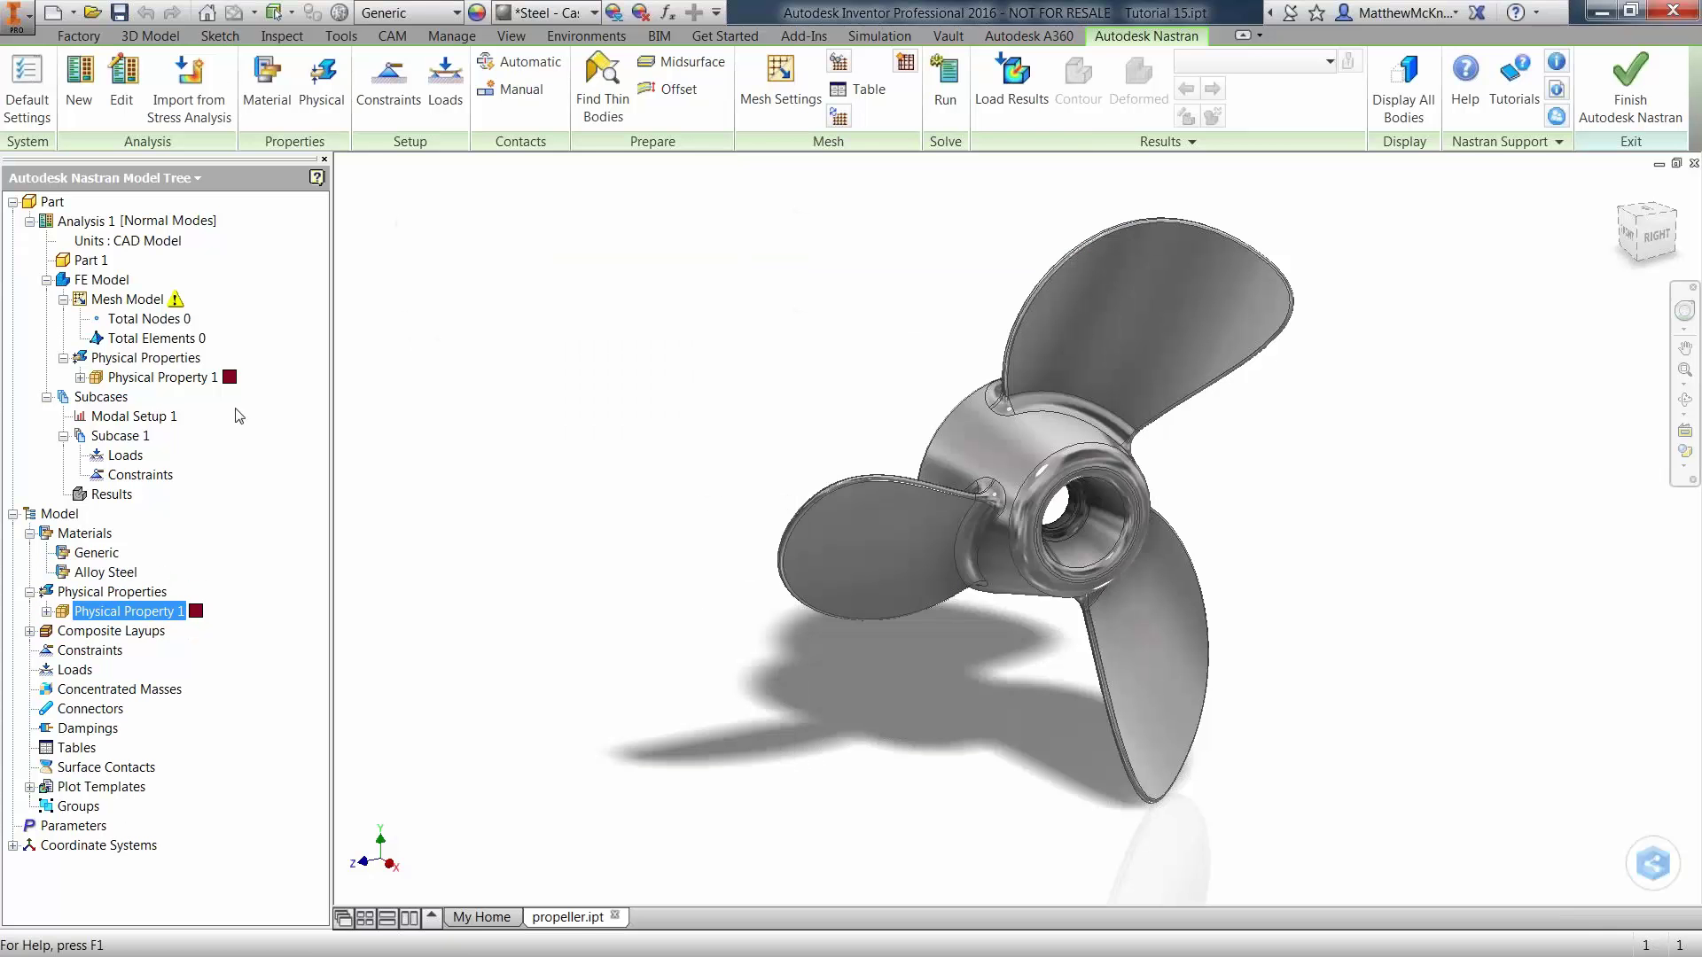
pyautogui.click(80, 377)
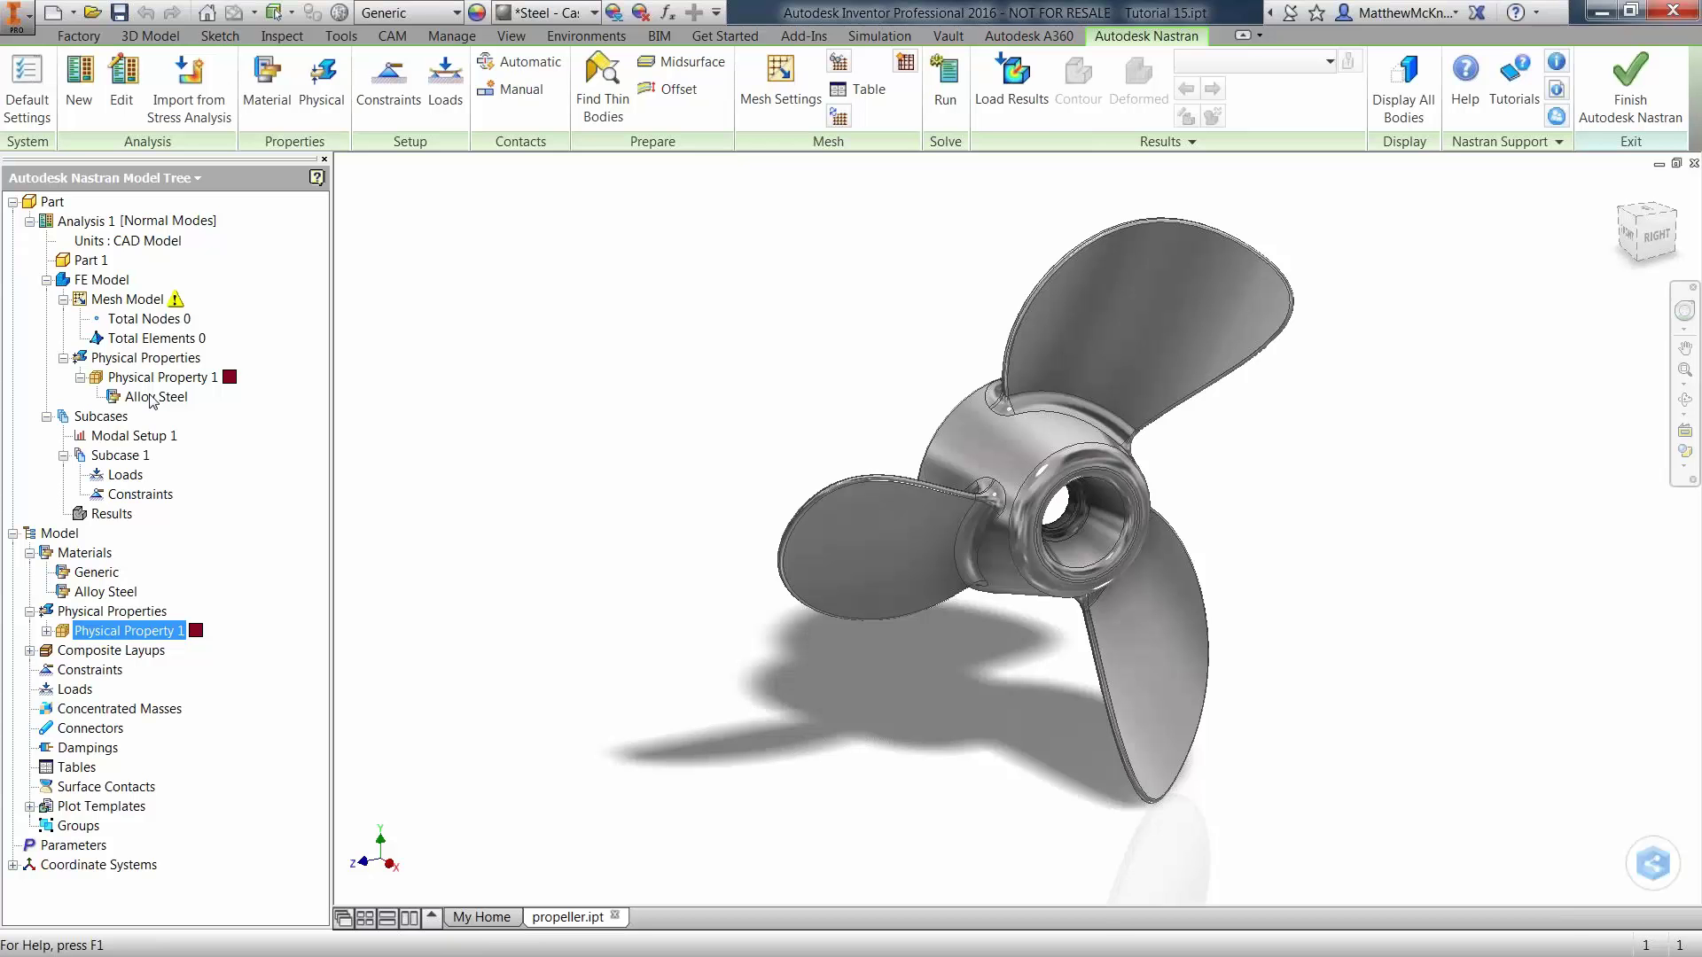
pyautogui.click(514, 455)
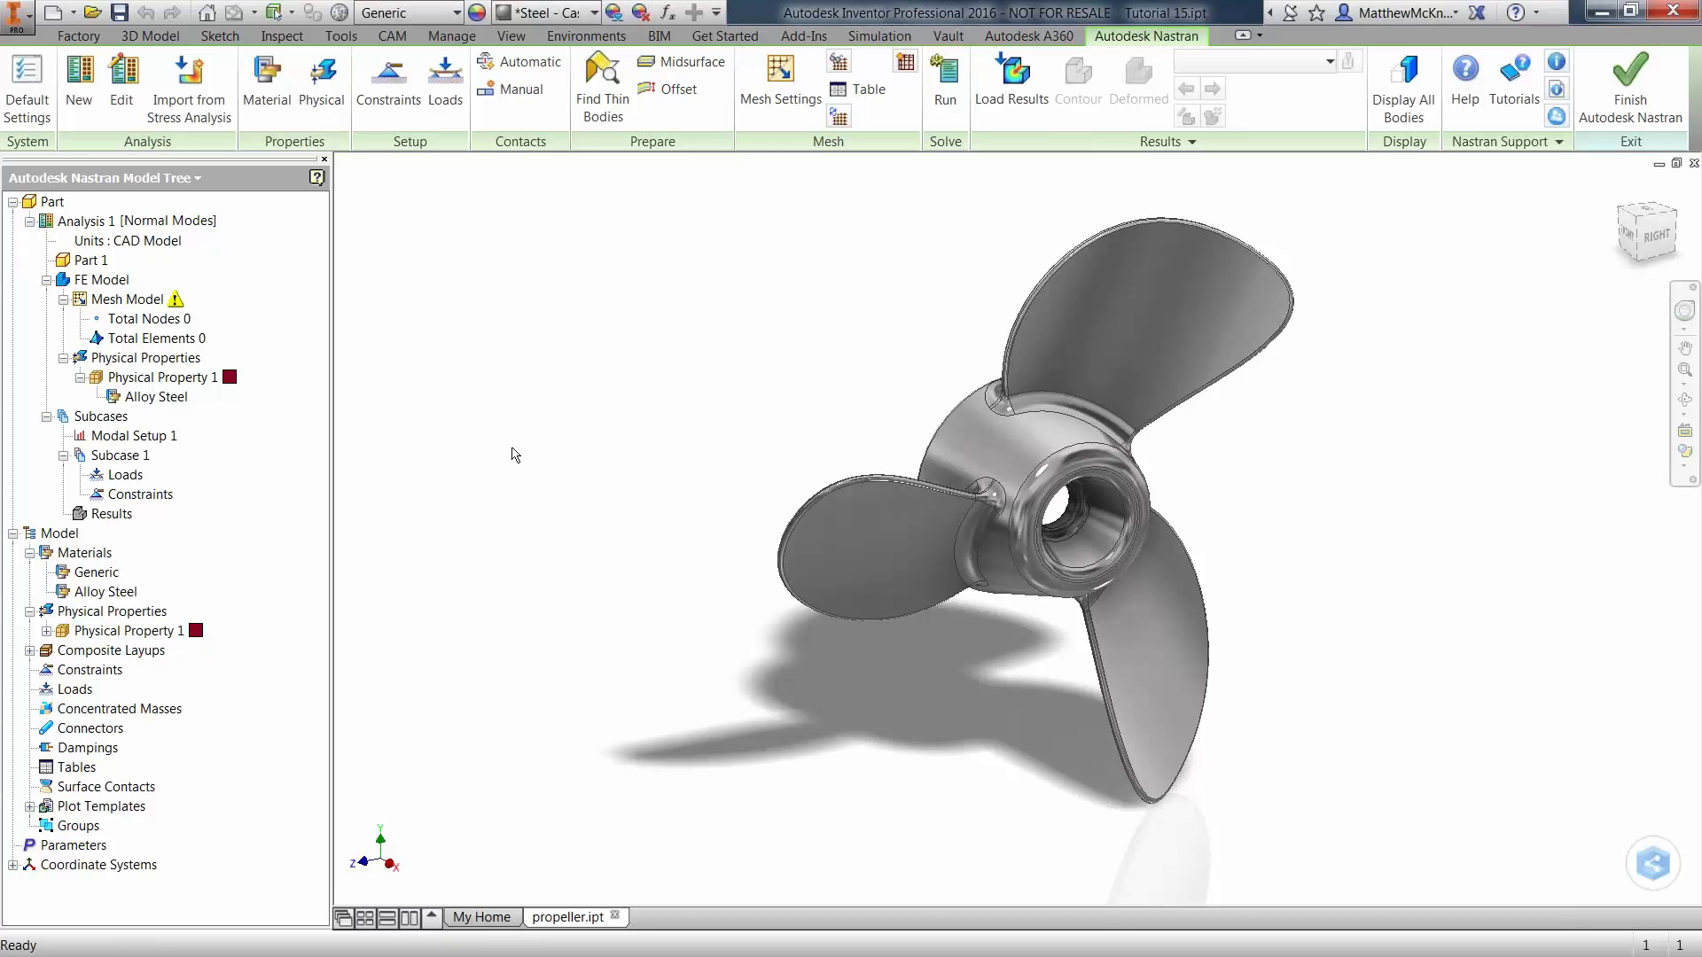
# Add a structural constraint fixing all degrees of freedom on the inner cylindrical face of the hub's stepped bore.
pyautogui.keyDown('shift'); pyautogui.moveTo(526, 413); pyautogui.dragTo(854, 419, button='middle'); pyautogui.keyUp('shift')
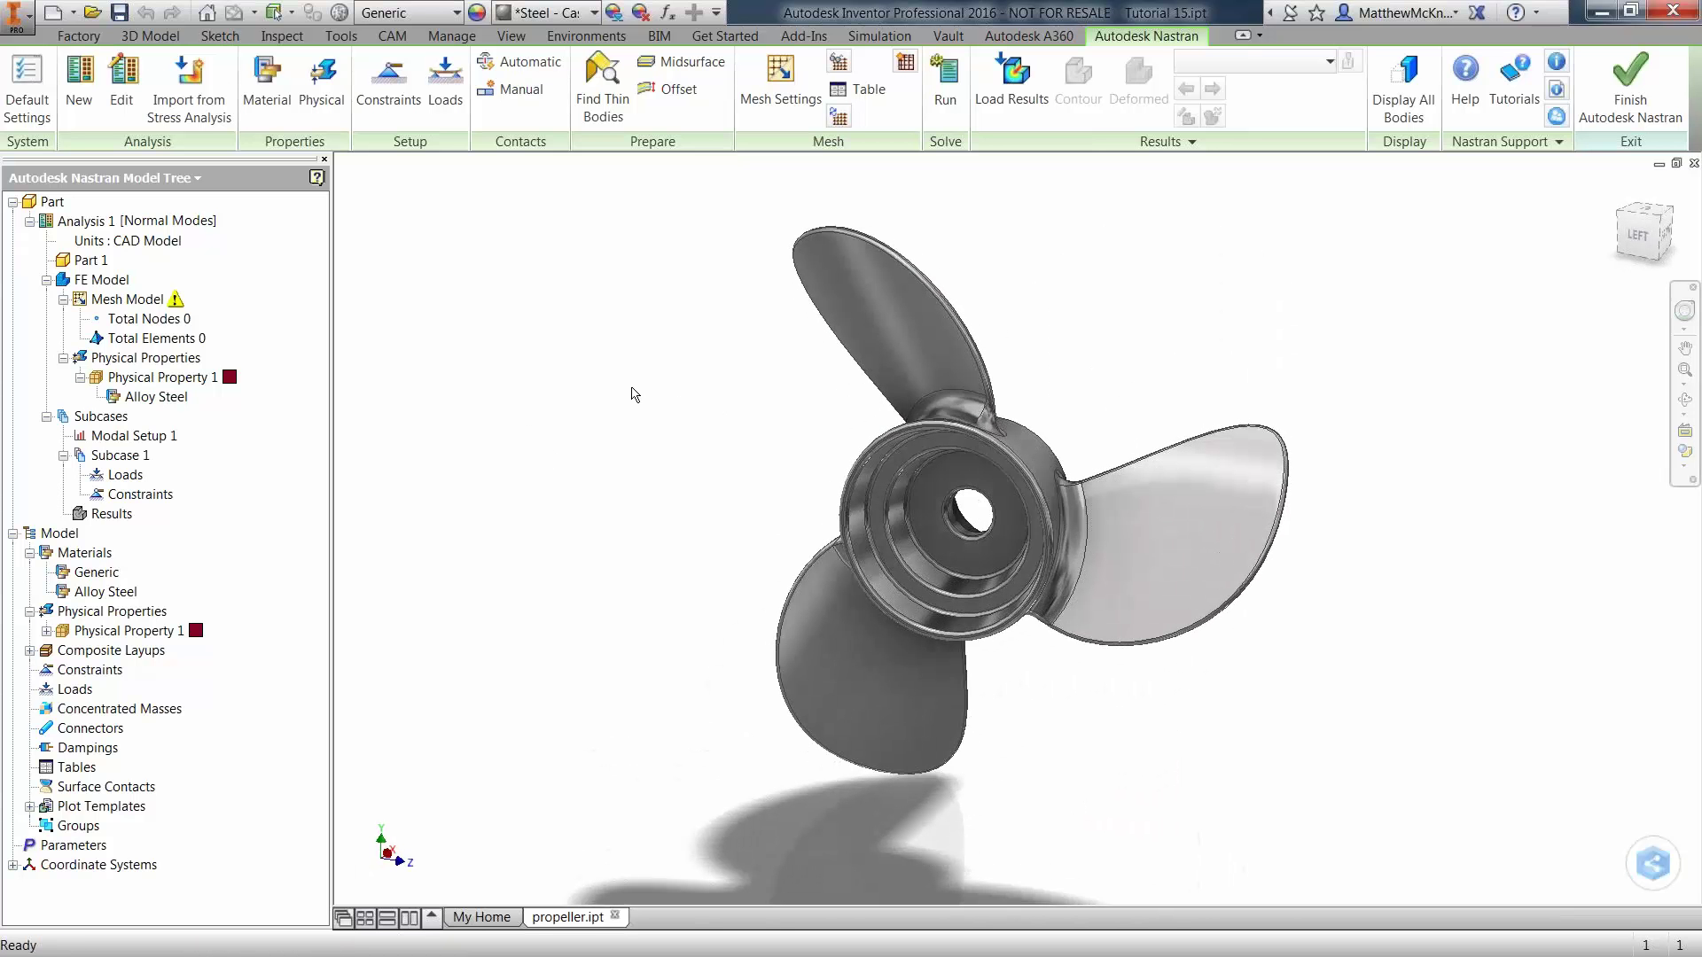
pyautogui.click(388, 78)
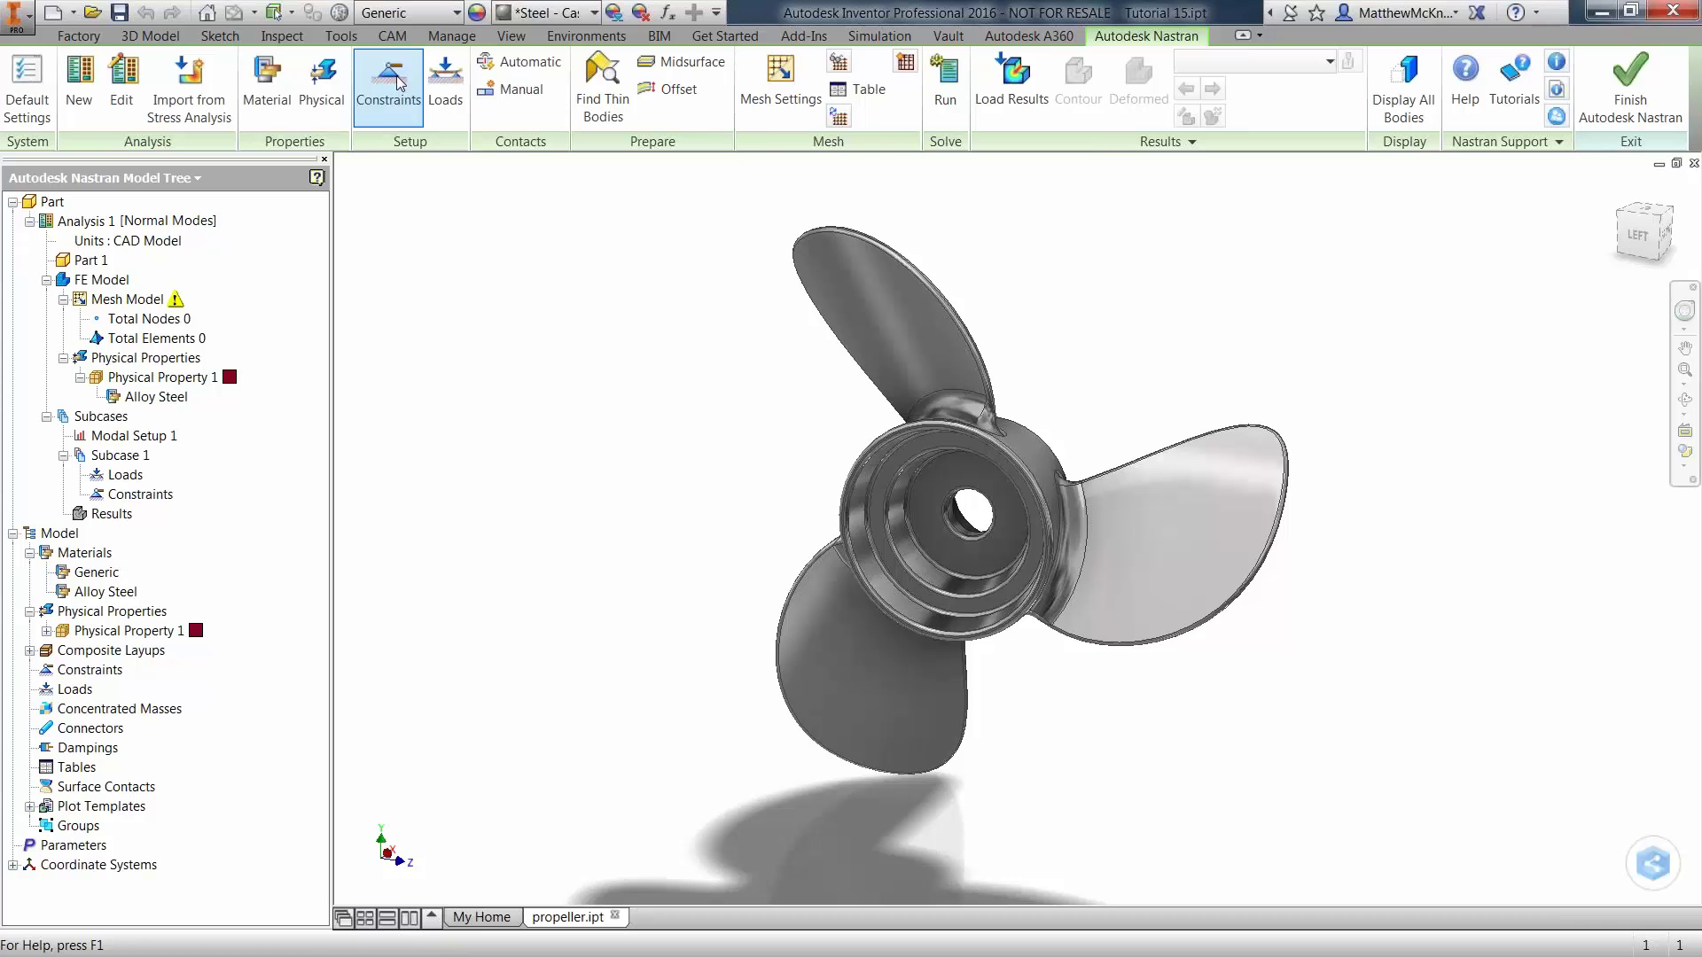
pyautogui.moveTo(604, 236); pyautogui.dragTo(539, 212)
pyautogui.click(911, 561)
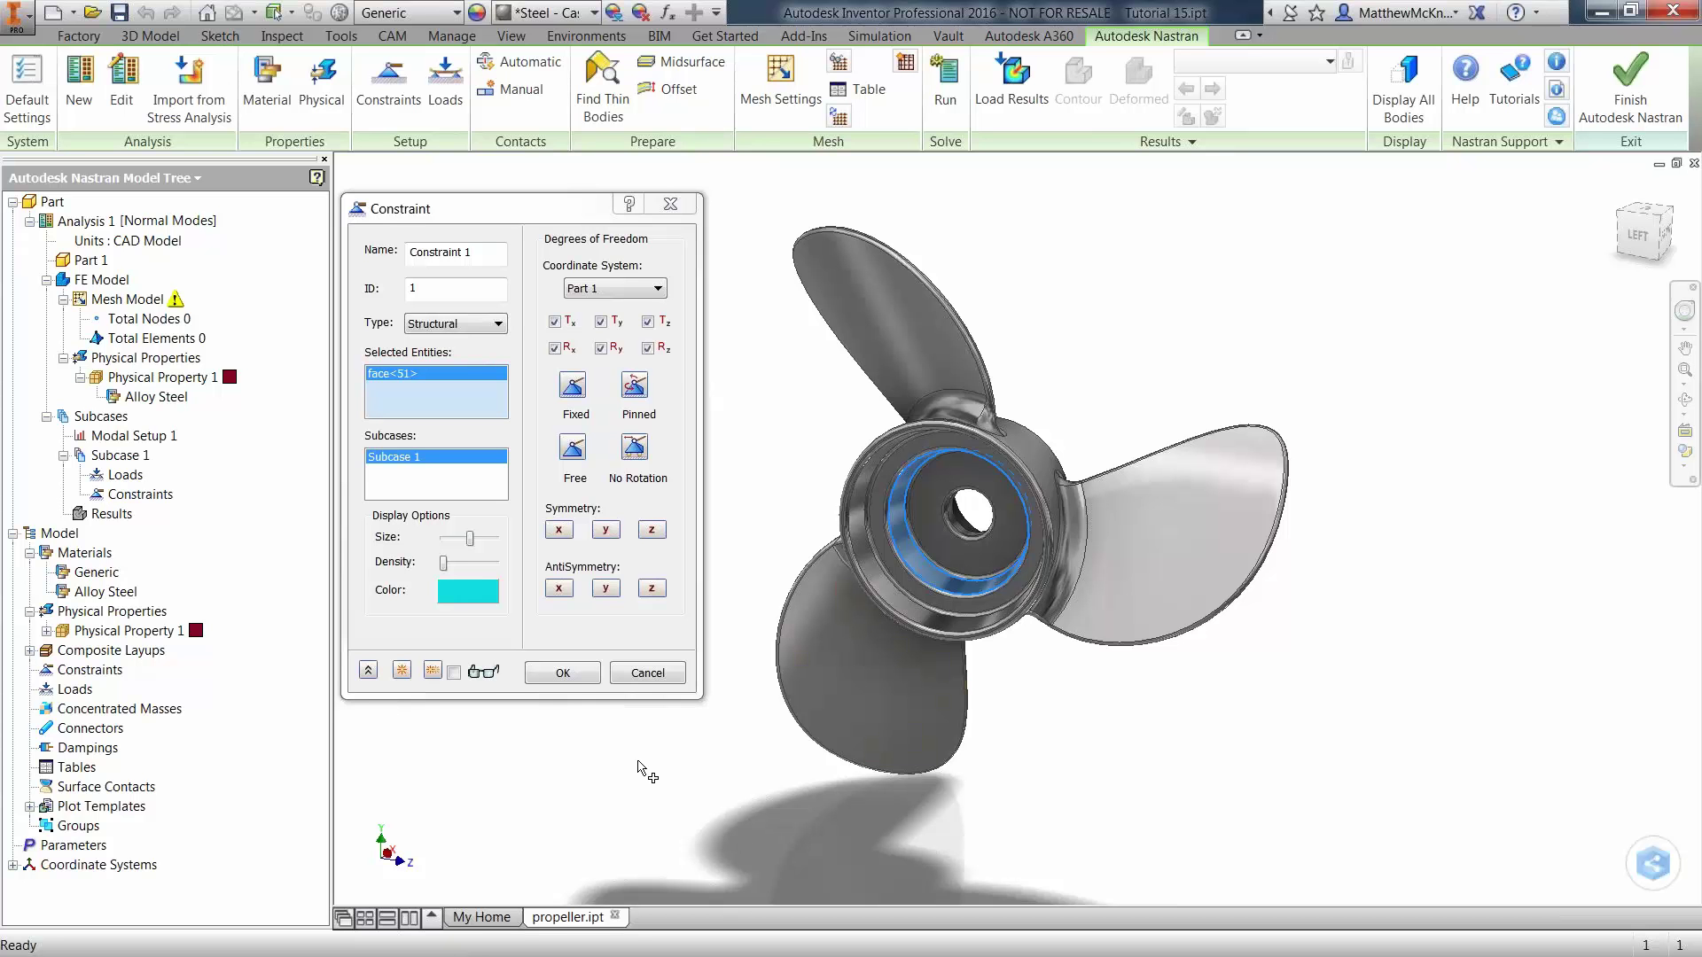
pyautogui.click(583, 675)
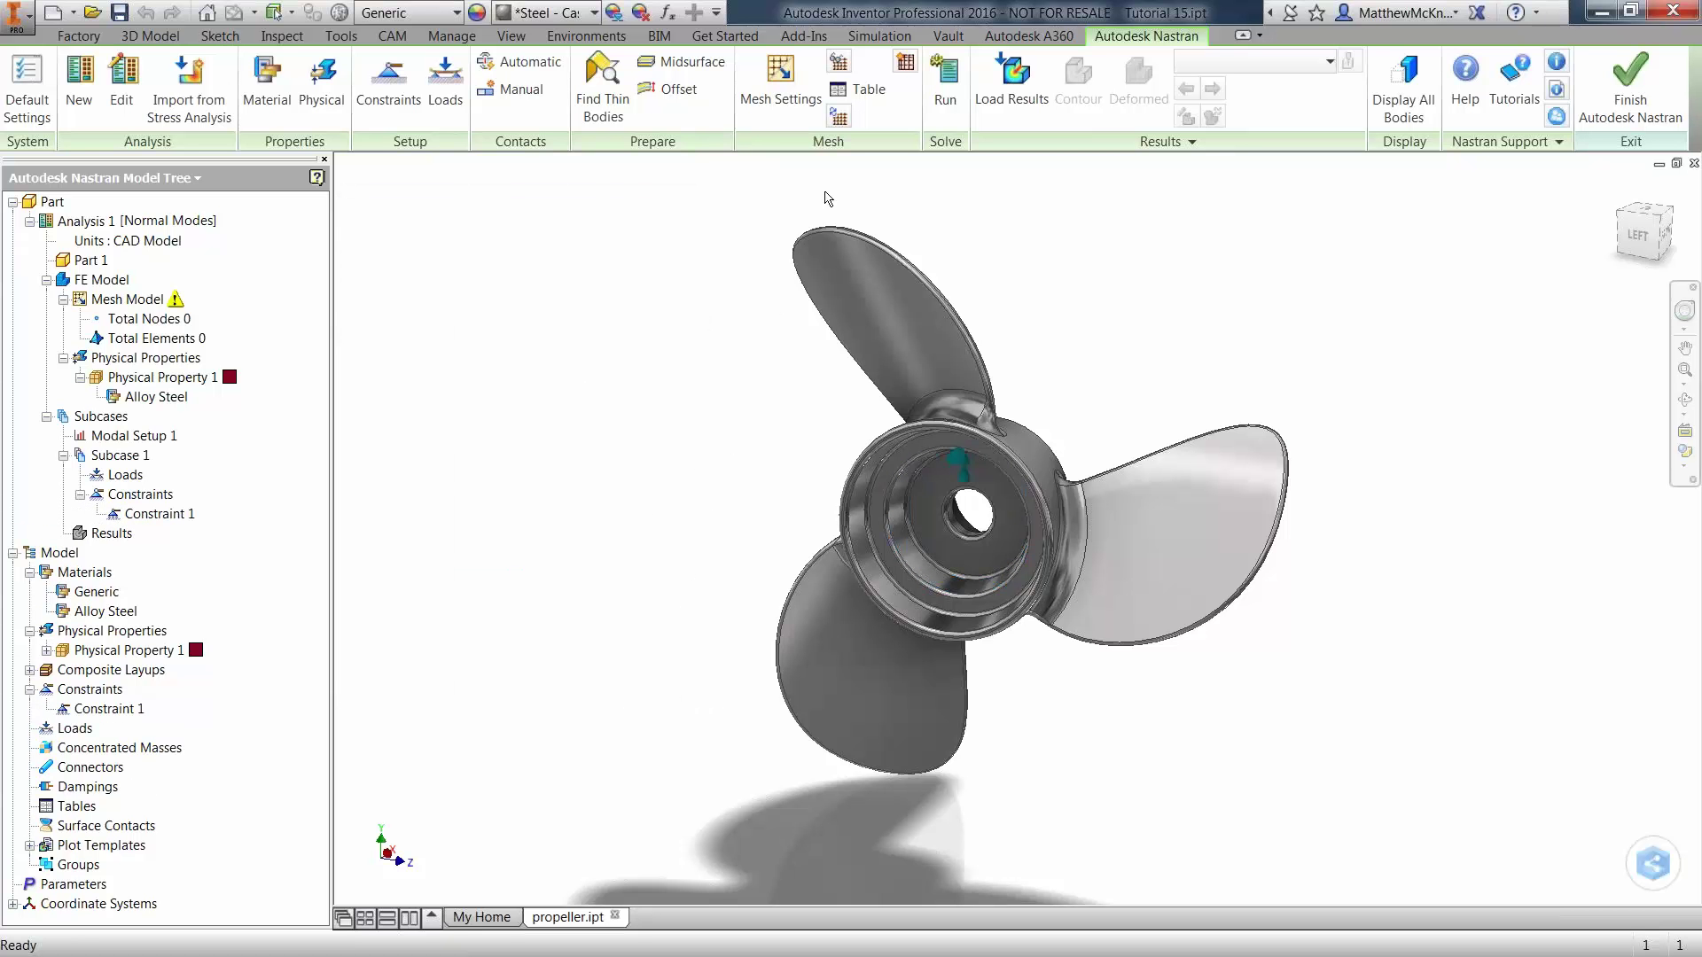
# Solve the propeller's normal modes analysis and close the completion message.
pyautogui.click(949, 79)
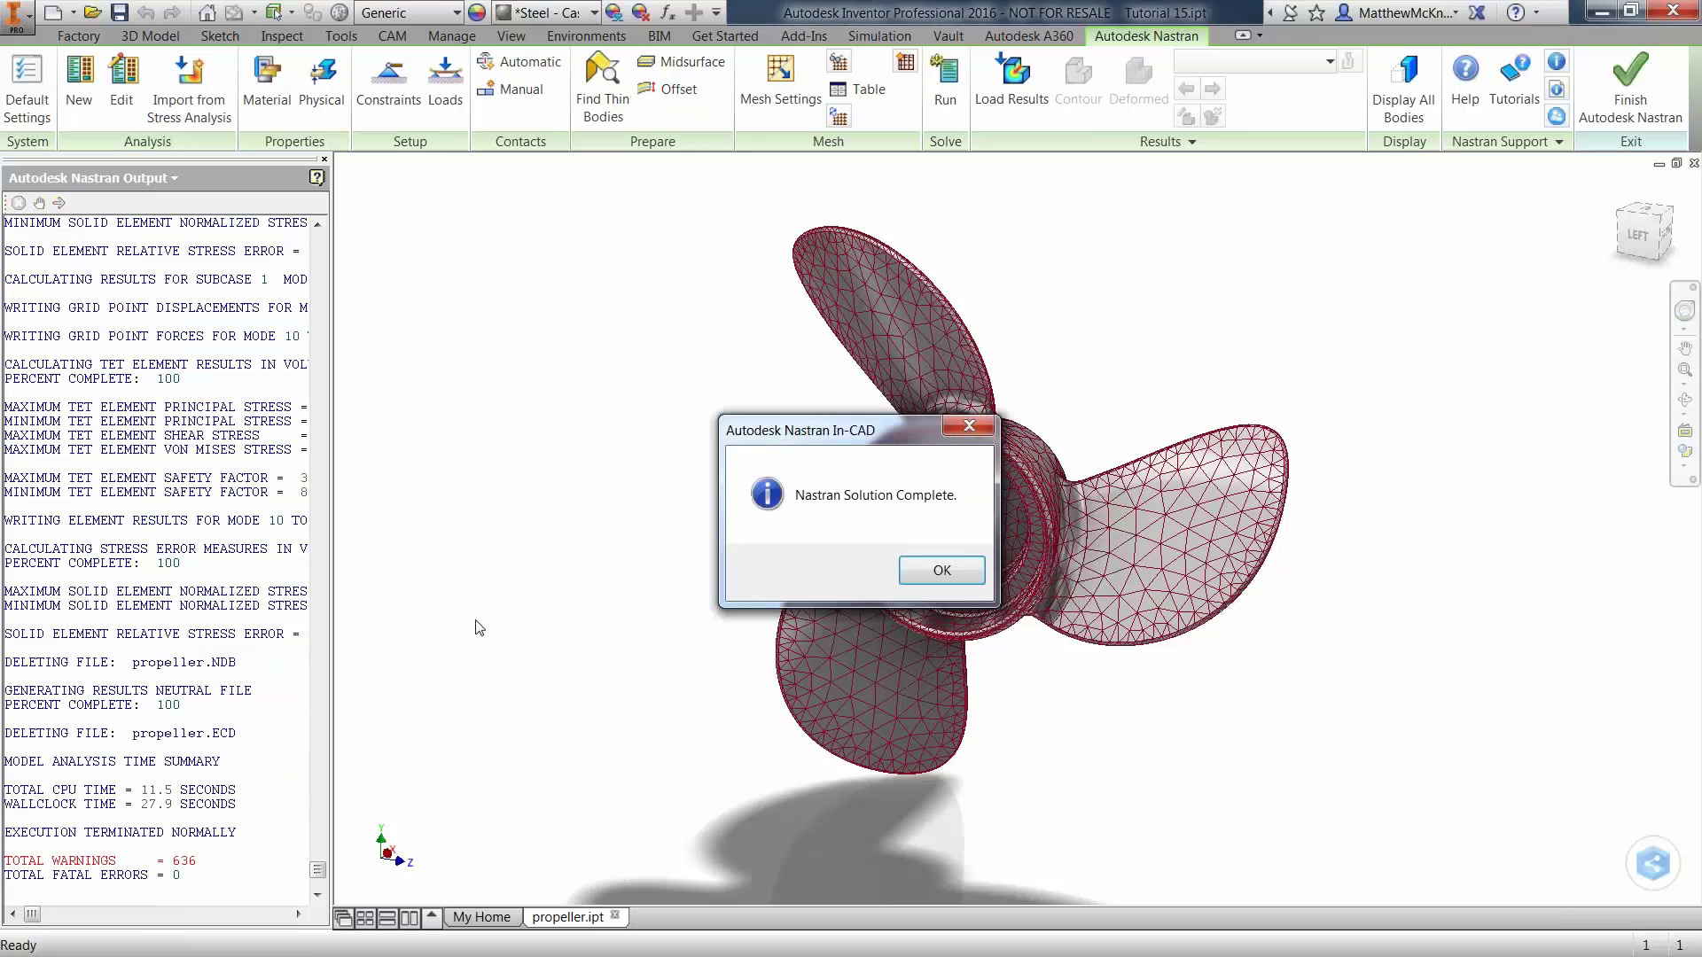
pyautogui.click(942, 570)
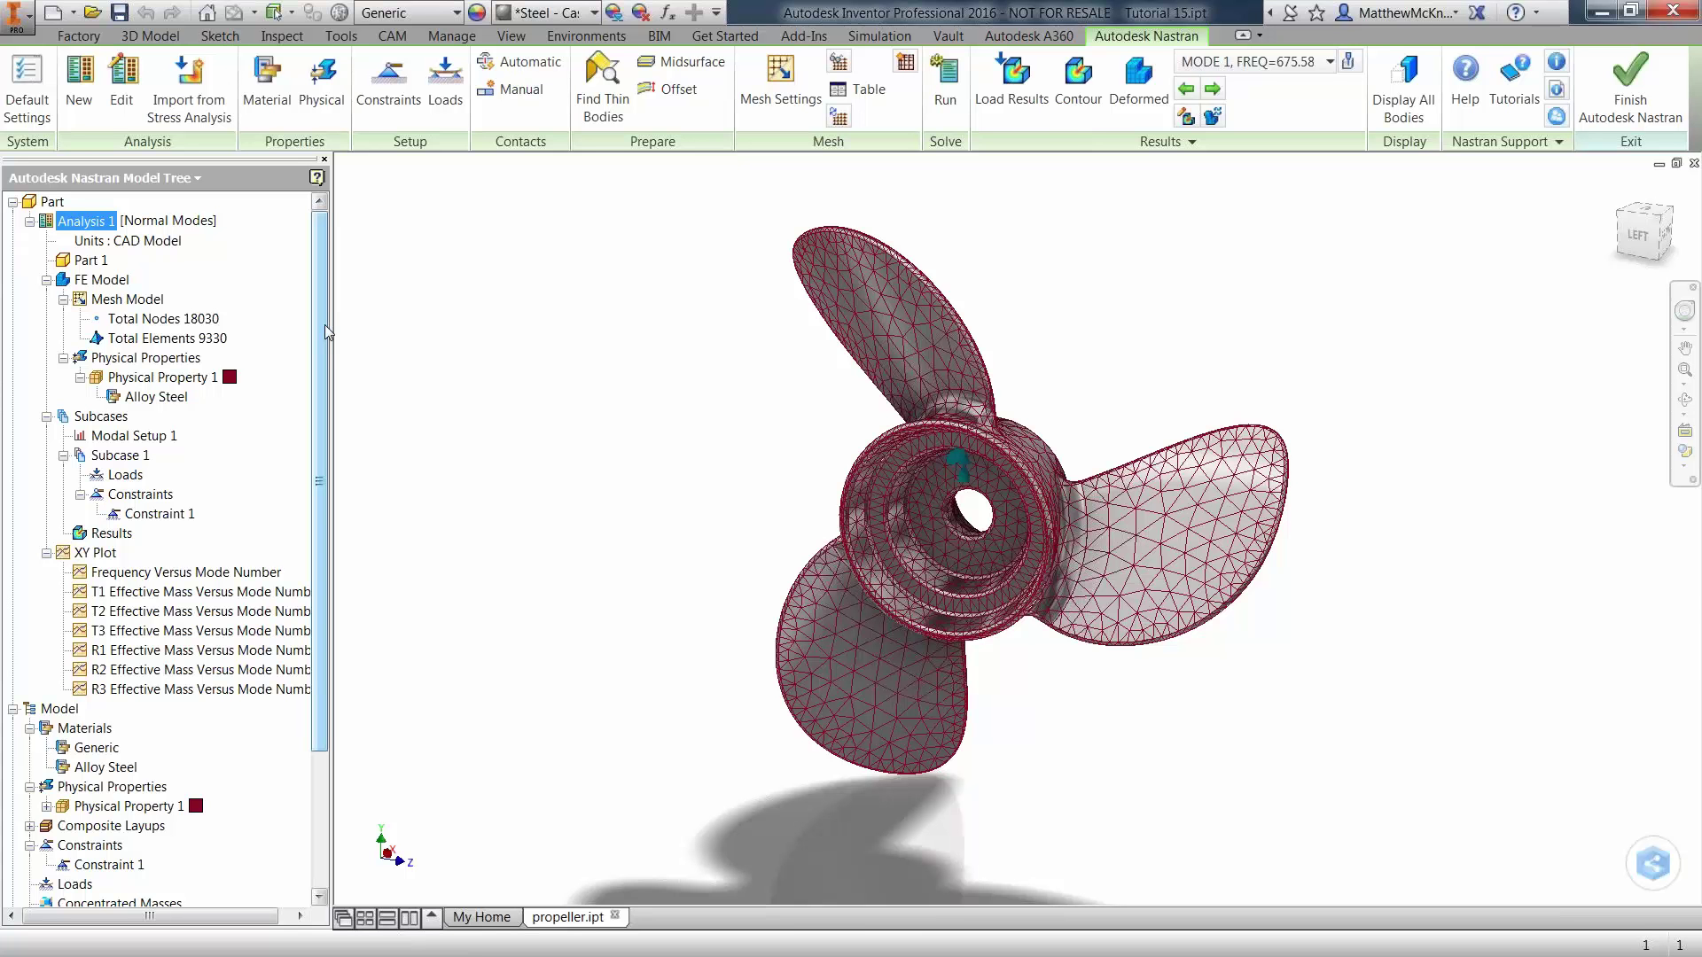
# Edit the analysis results plot to use DISPLACEMENT with type TOTAL and display the mode 1 contour on the deformed propeller.
pyautogui.rightClick(114, 533)
pyautogui.click(159, 543)
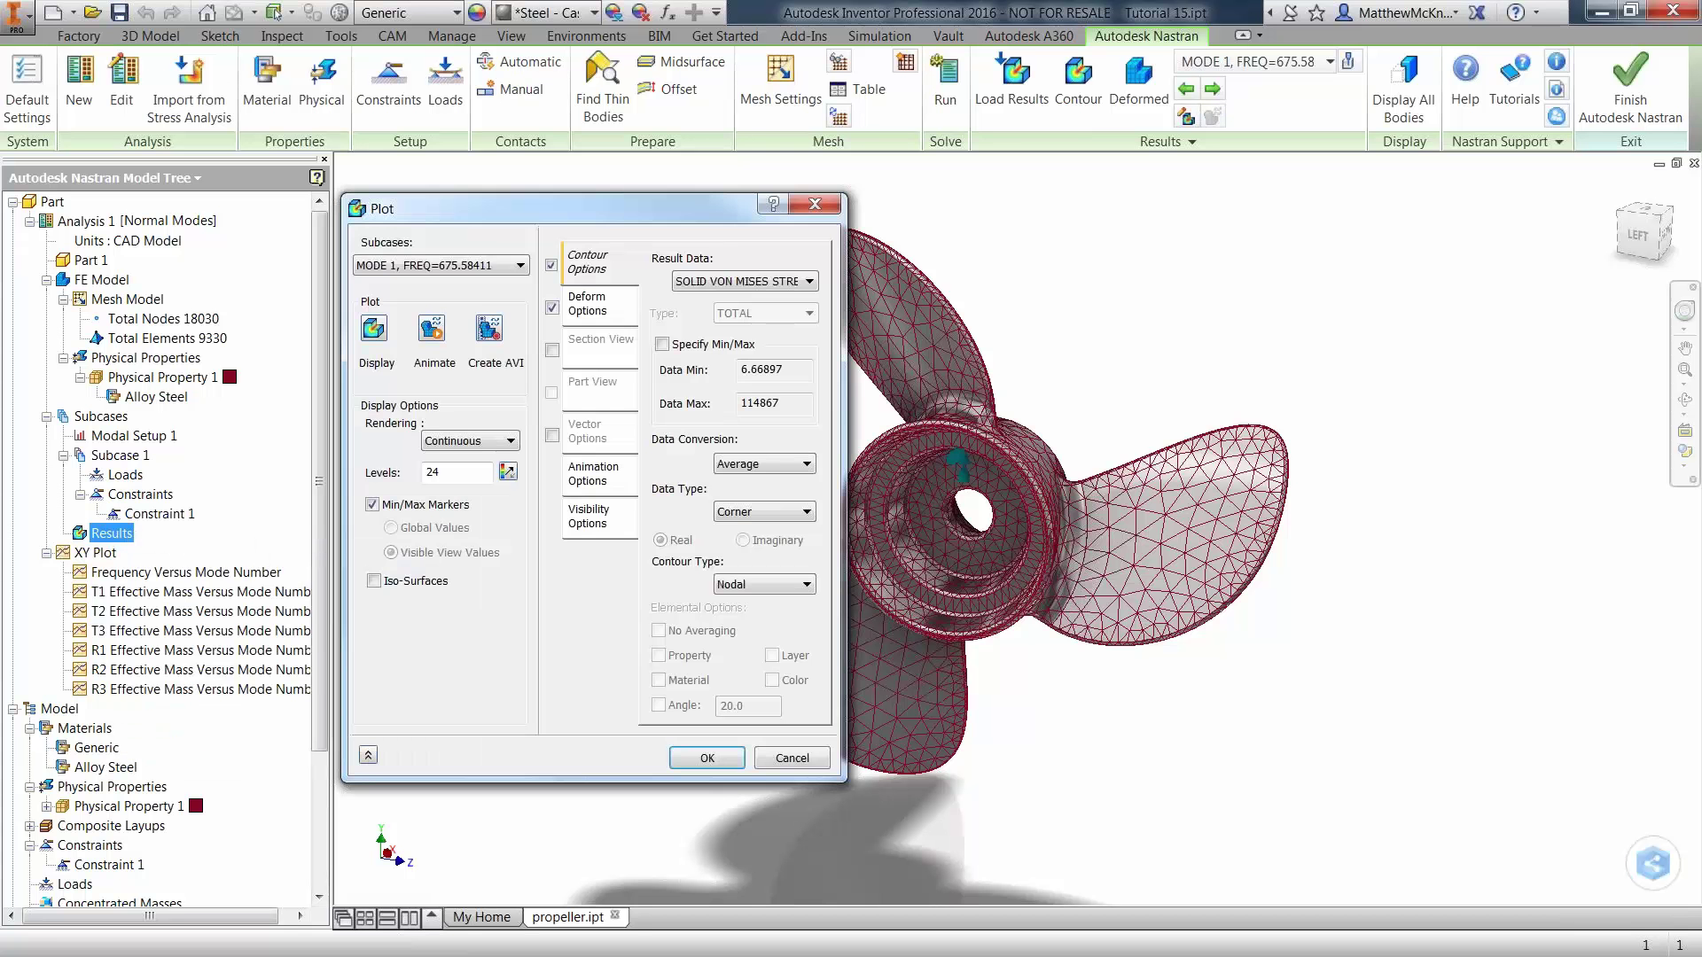
pyautogui.moveTo(809, 237); pyautogui.dragTo(1450, 249)
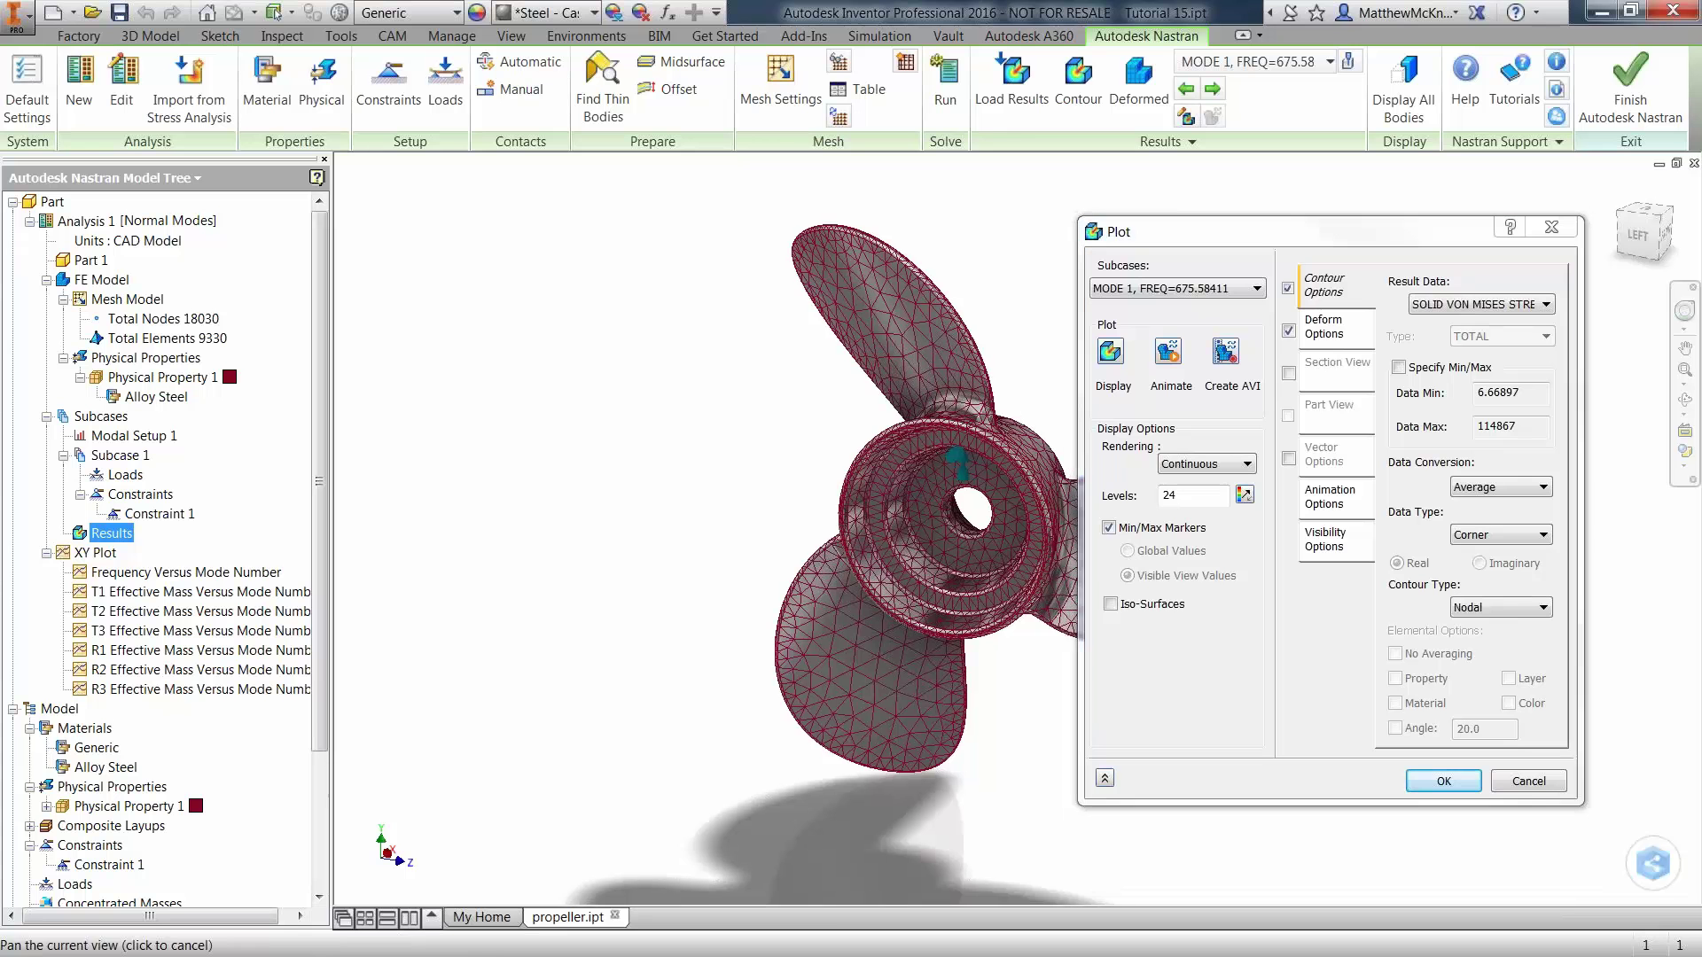
pyautogui.moveTo(1026, 415); pyautogui.dragTo(746, 401, button='middle')
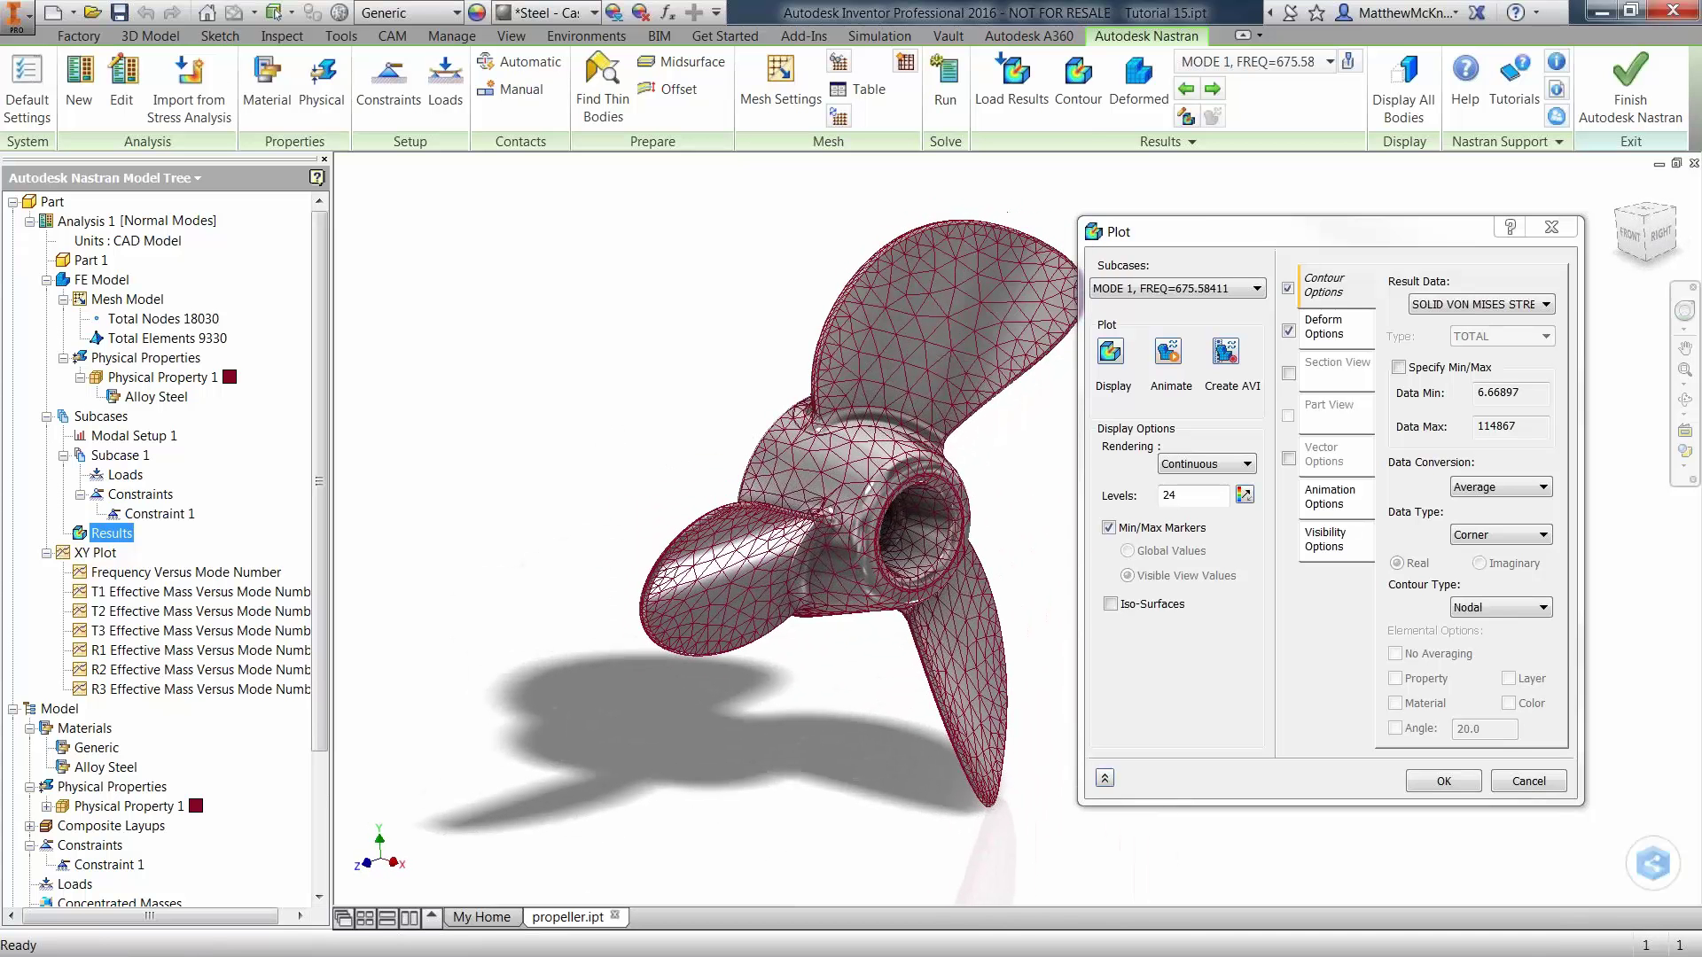
pyautogui.click(1474, 306)
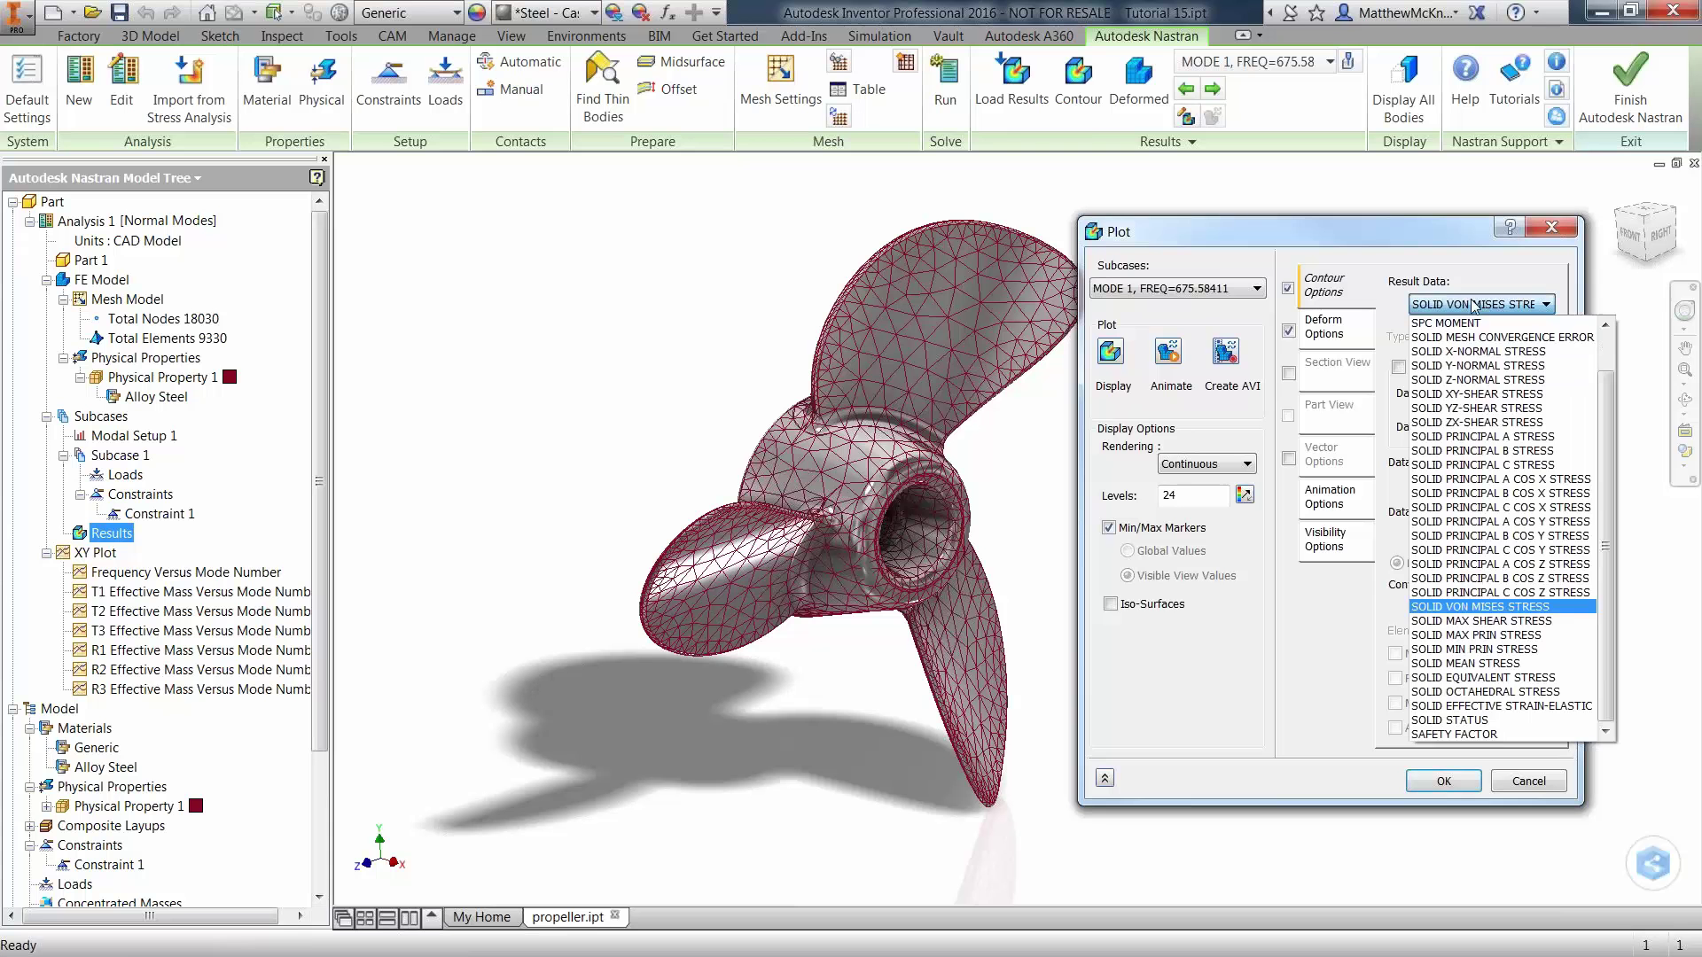
pyautogui.scroll(1, 1482, 337)
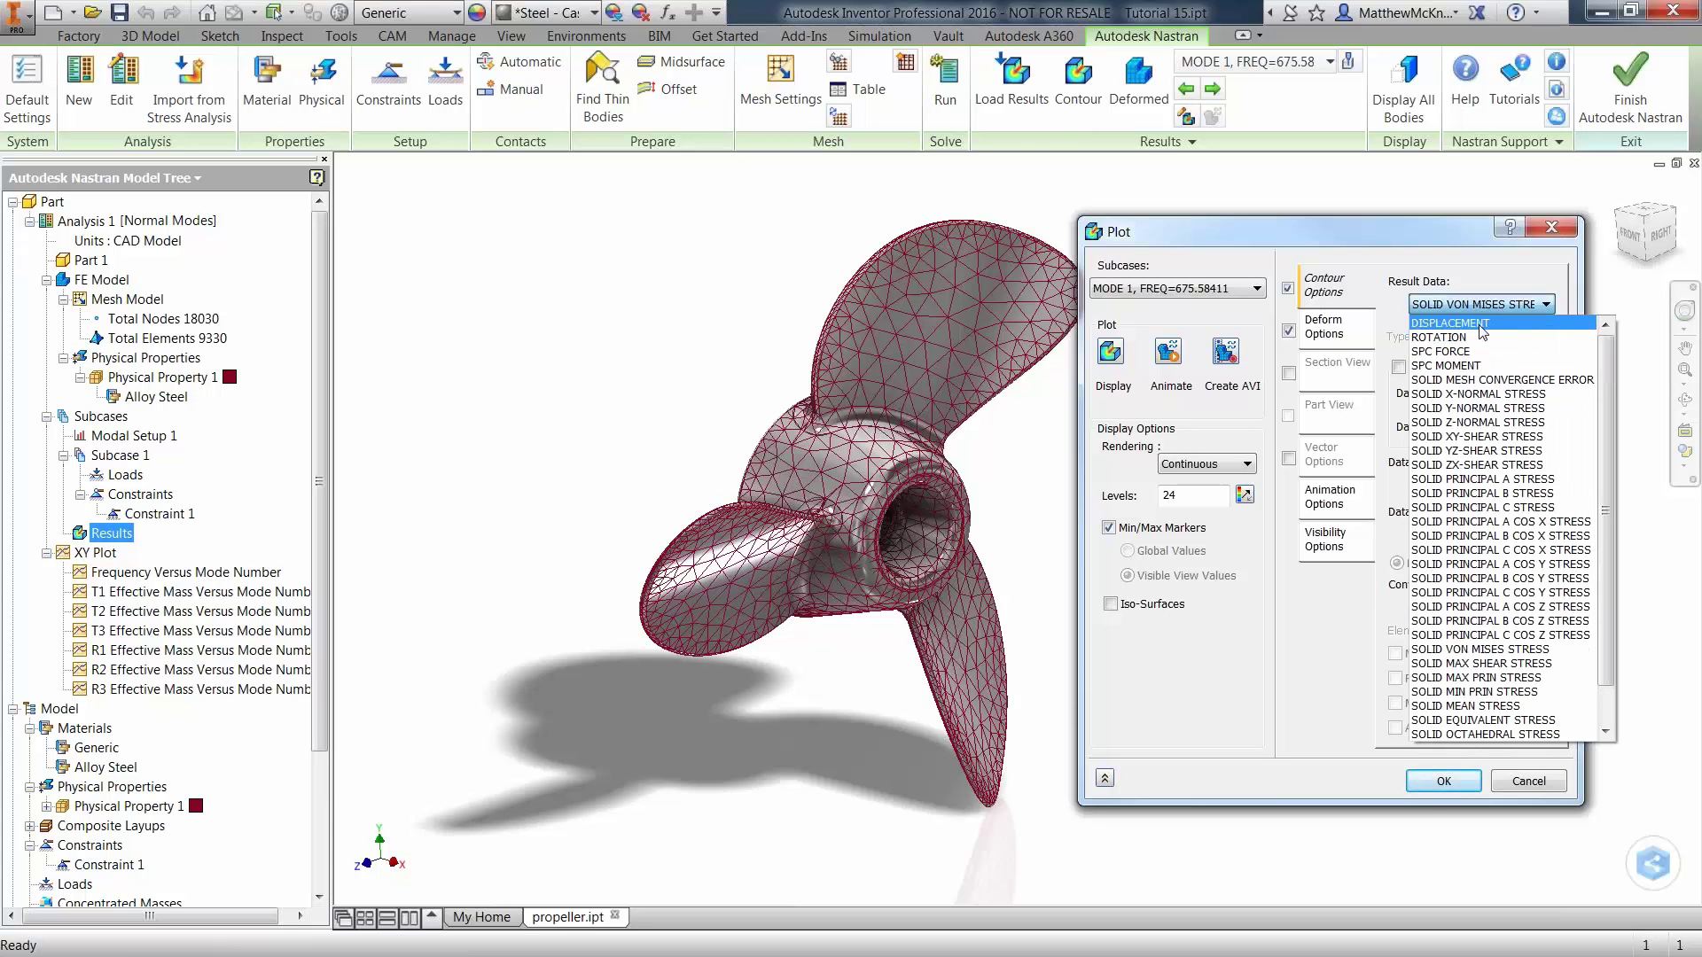
pyautogui.click(1483, 323)
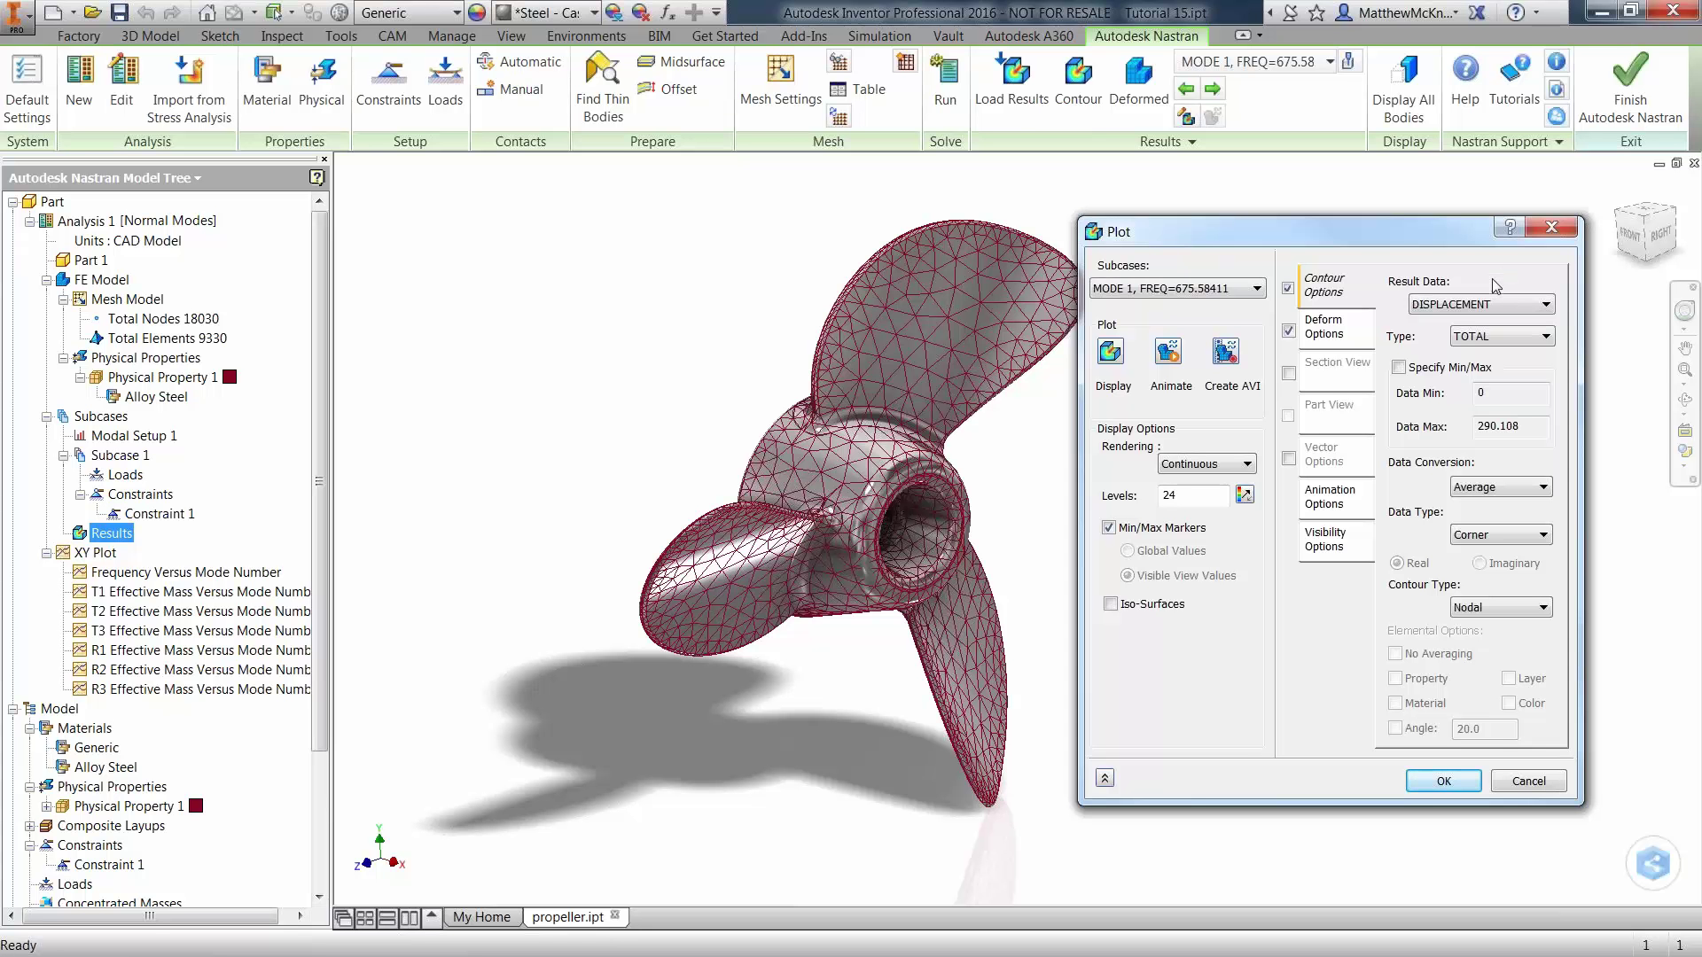
pyautogui.click(1110, 354)
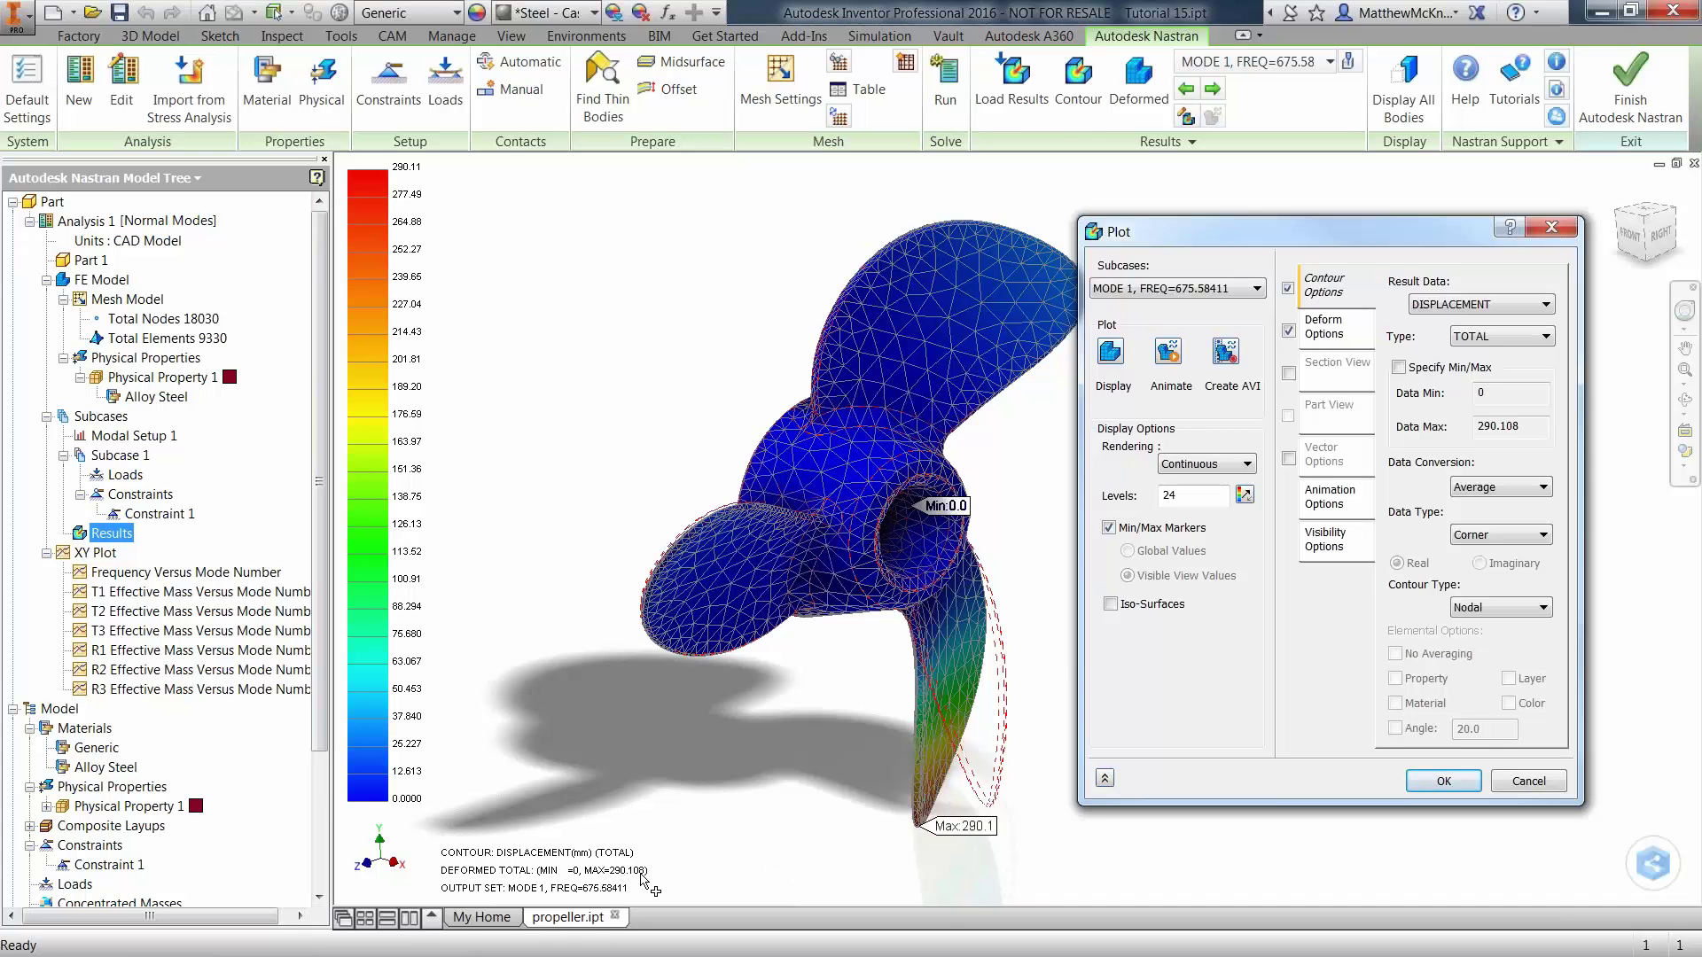
pyautogui.moveTo(813, 646); pyautogui.dragTo(701, 641, button='middle')
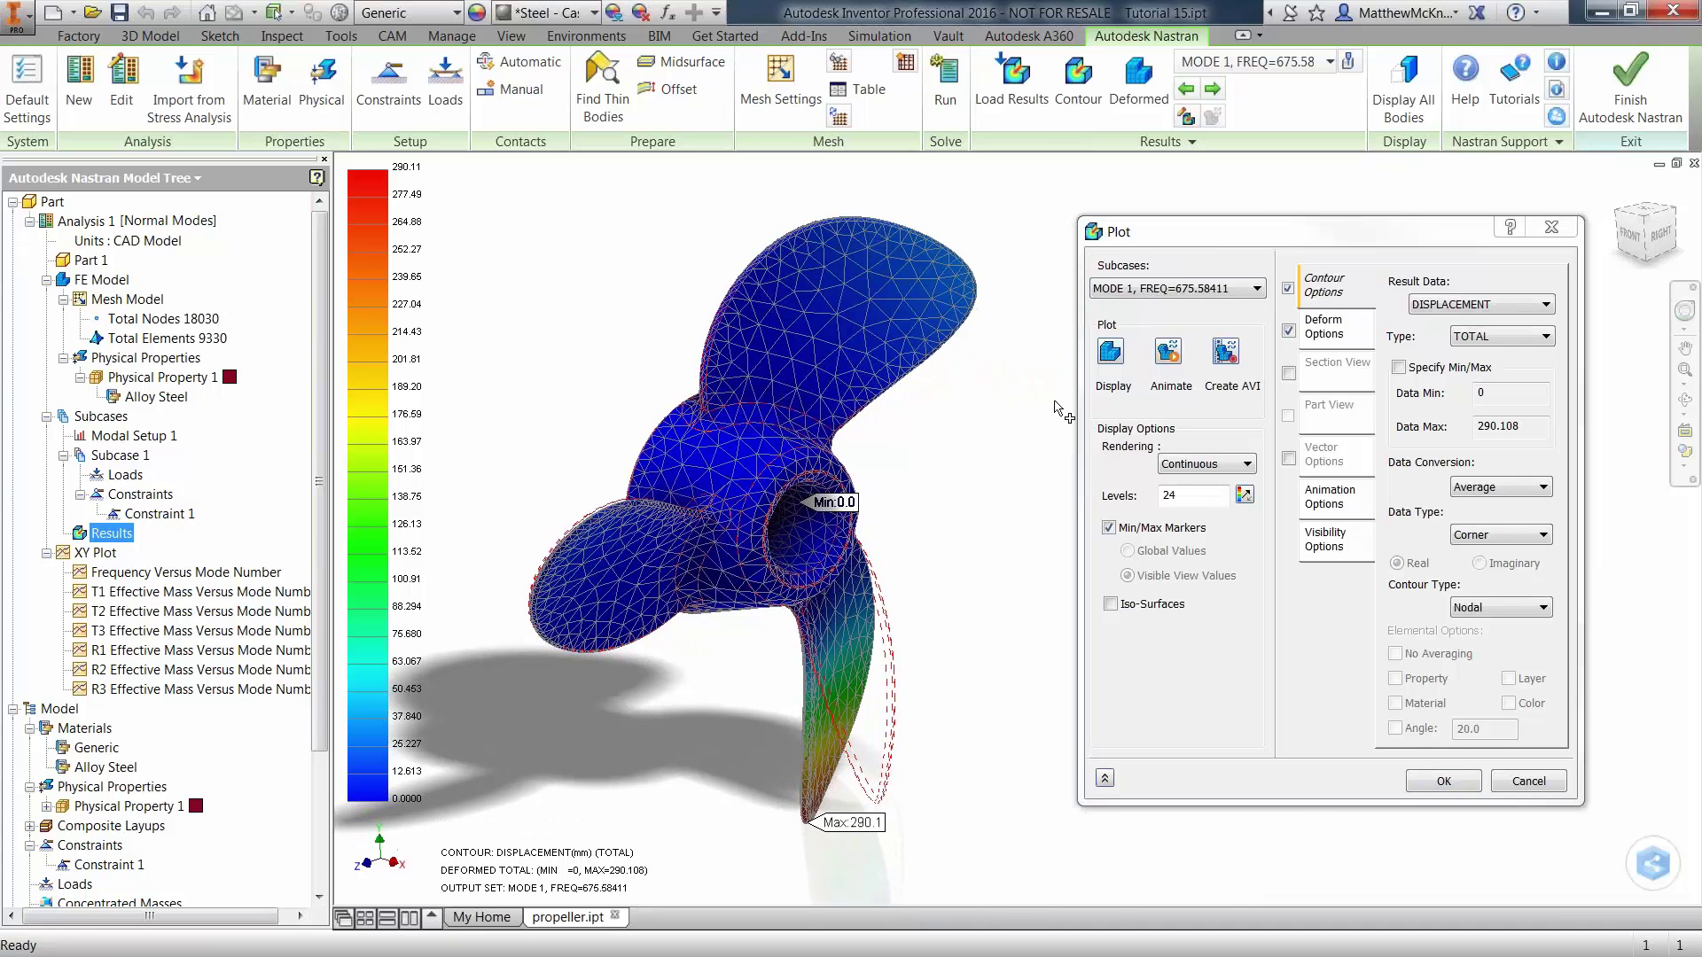
# Review the natural frequencies available under Subcase 1 and examine the mode 1 displacement plot from the right view.
pyautogui.click(1137, 289)
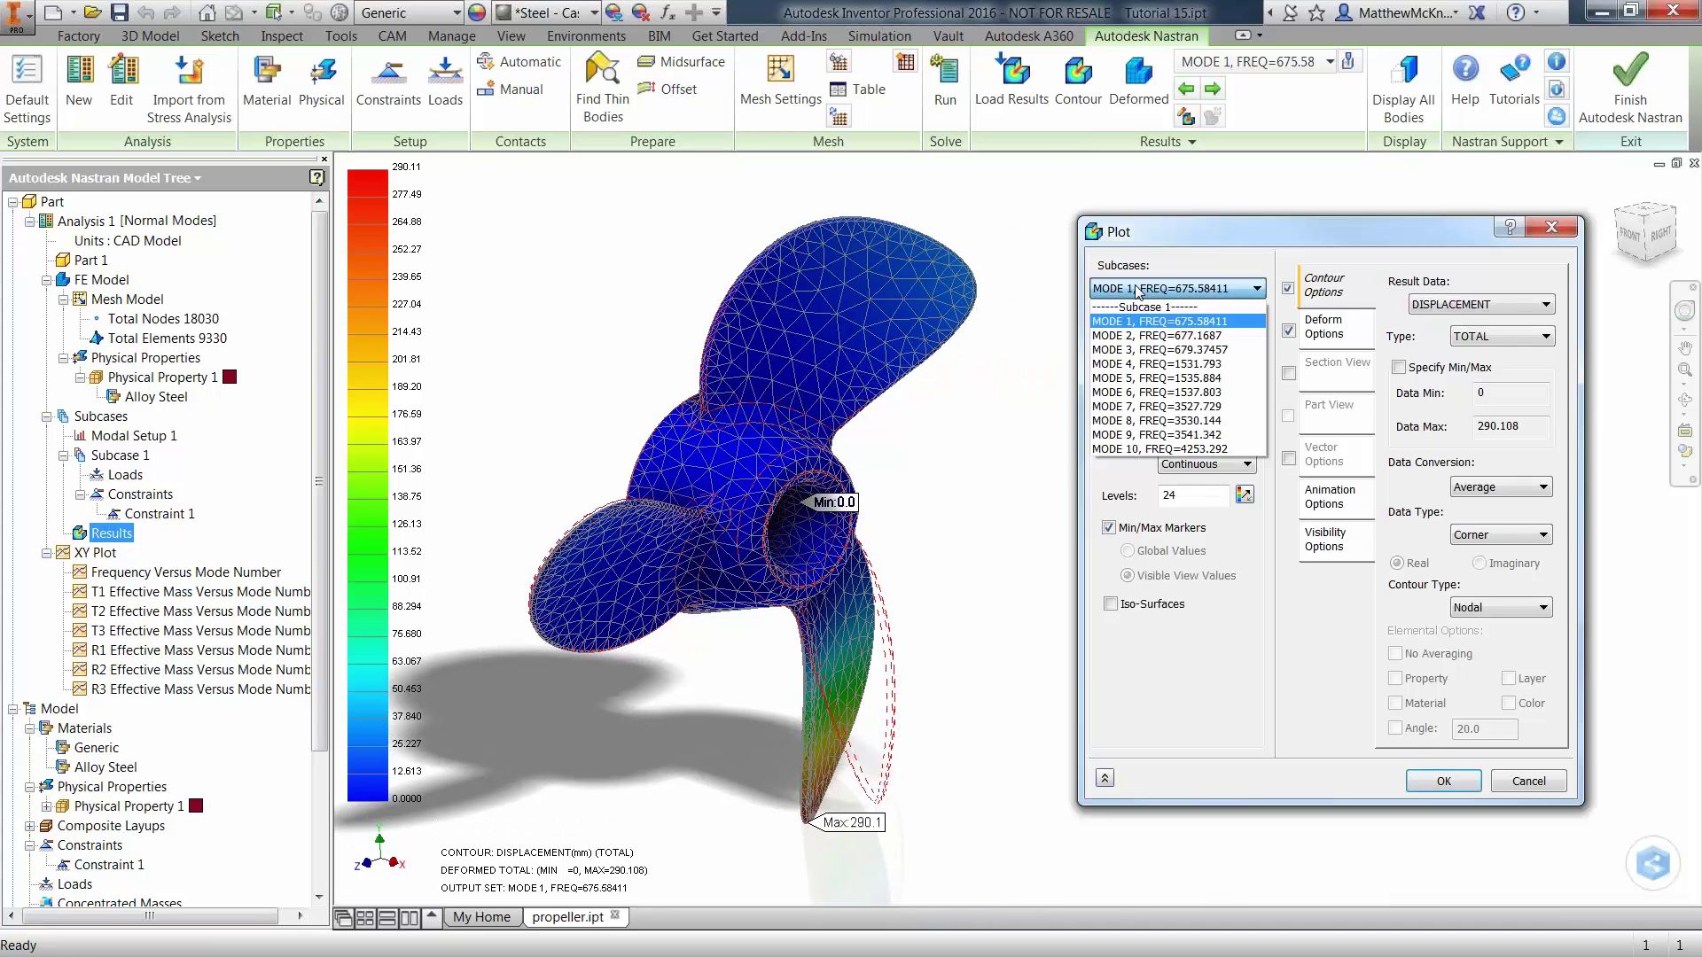
pyautogui.click(1188, 323)
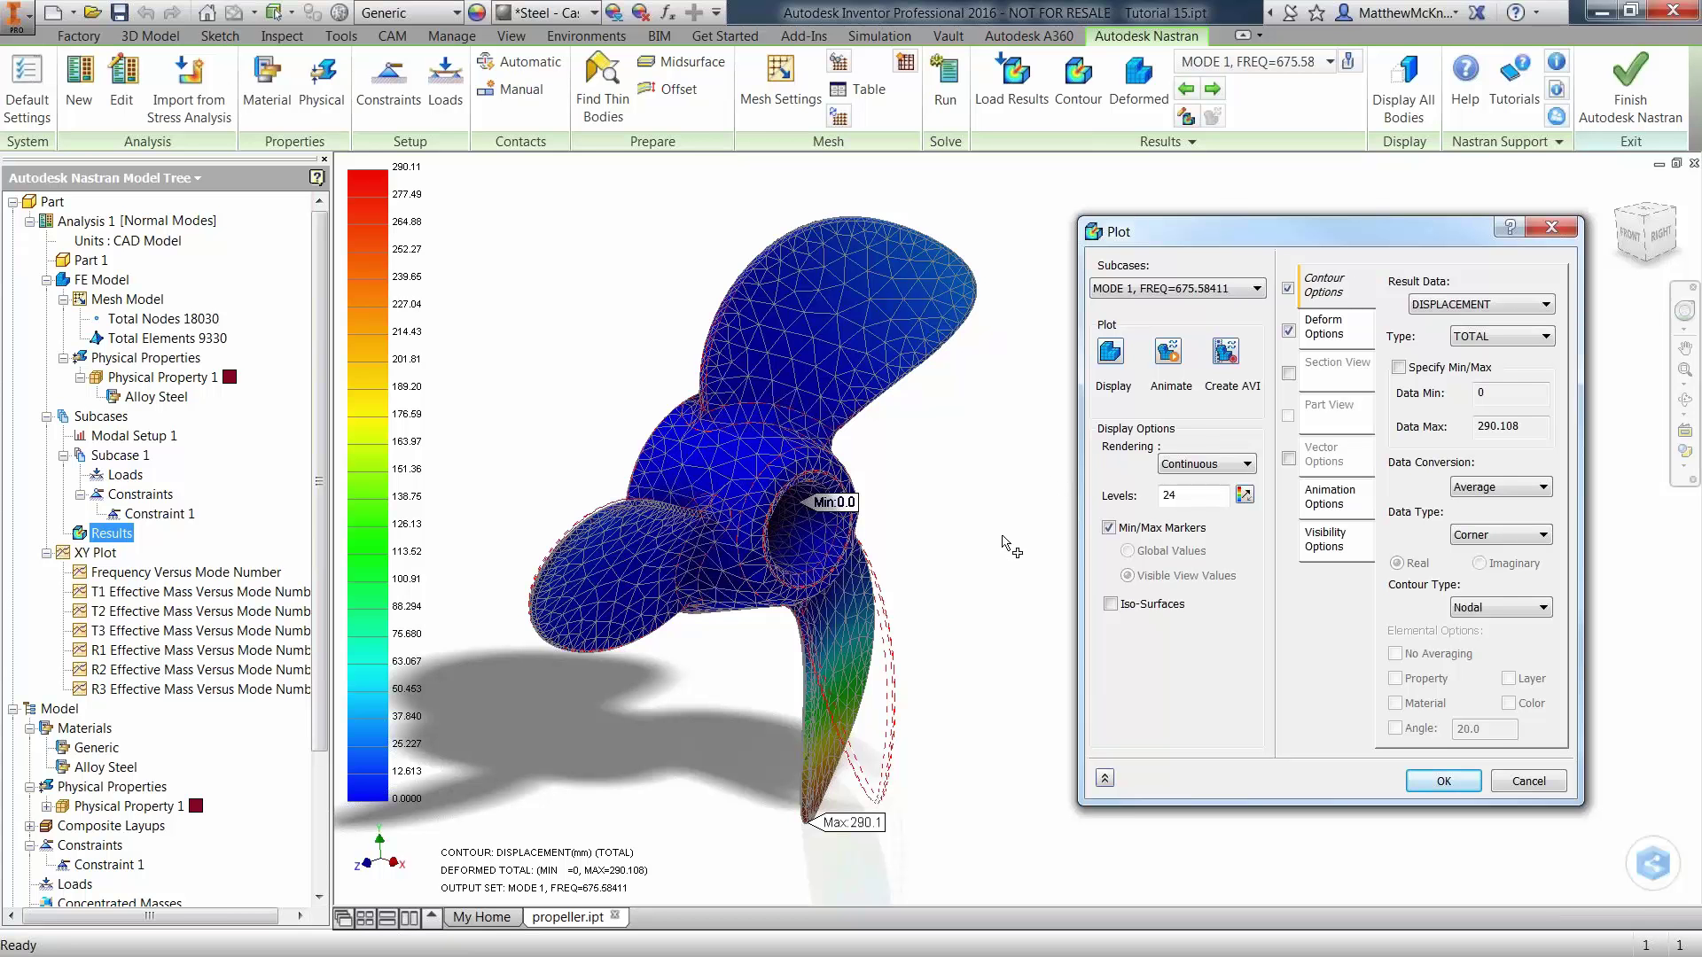
pyautogui.click(1153, 293)
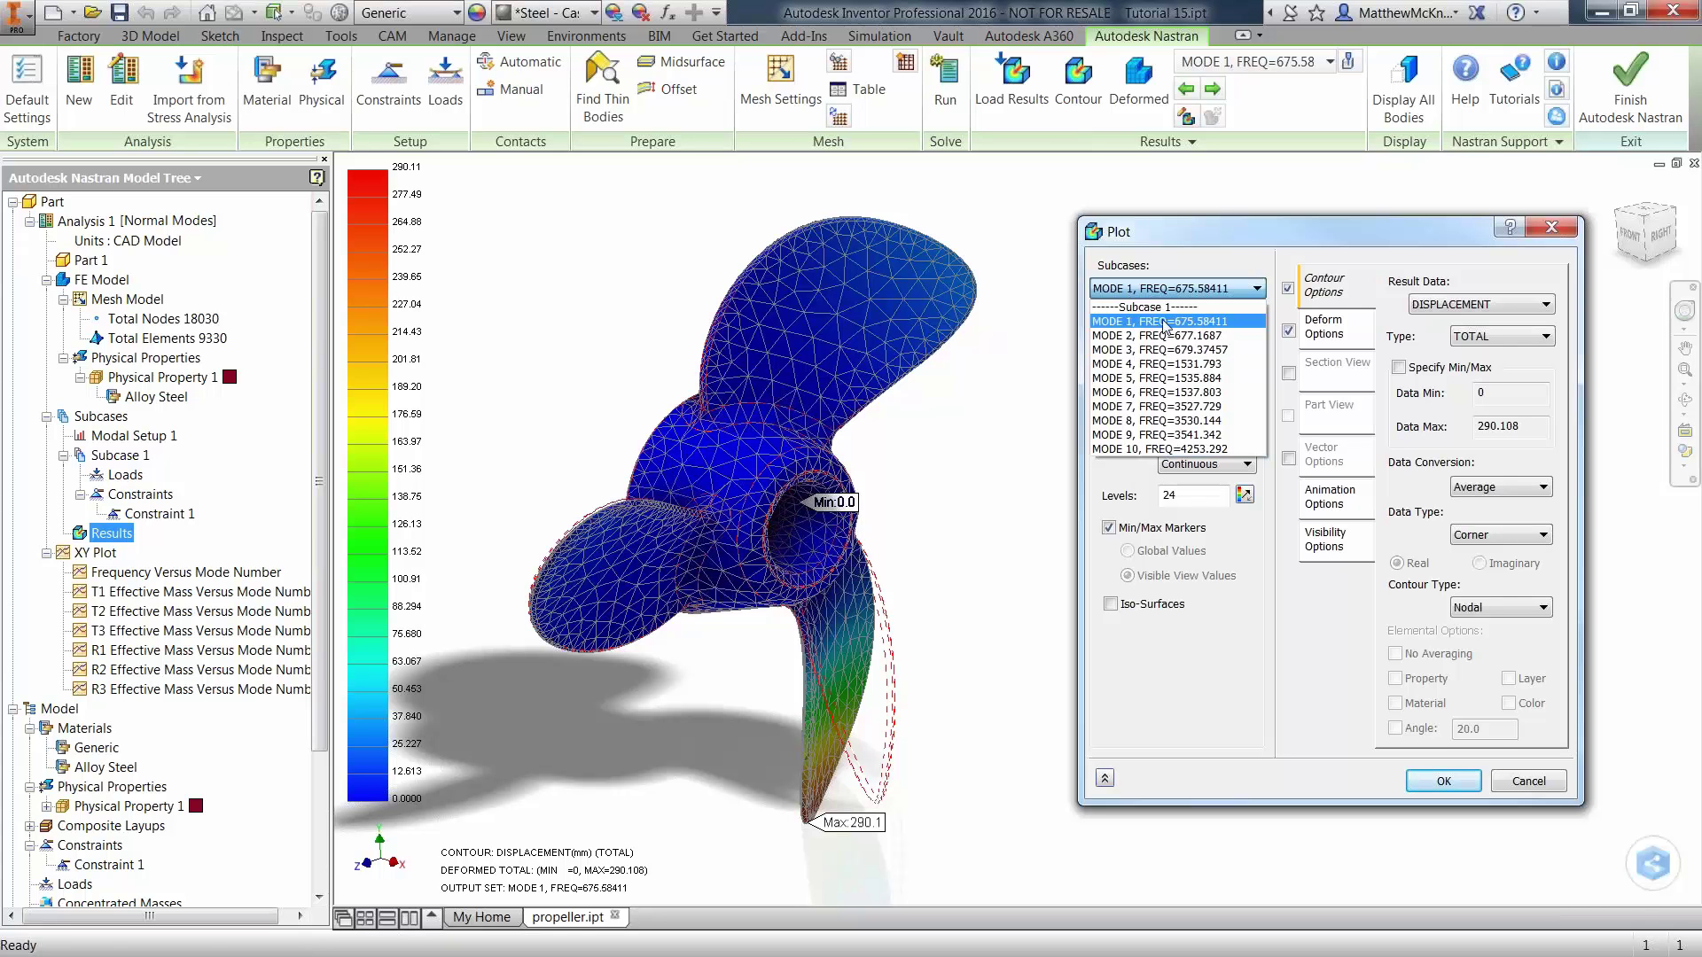
pyautogui.click(1010, 423)
pyautogui.click(1655, 242)
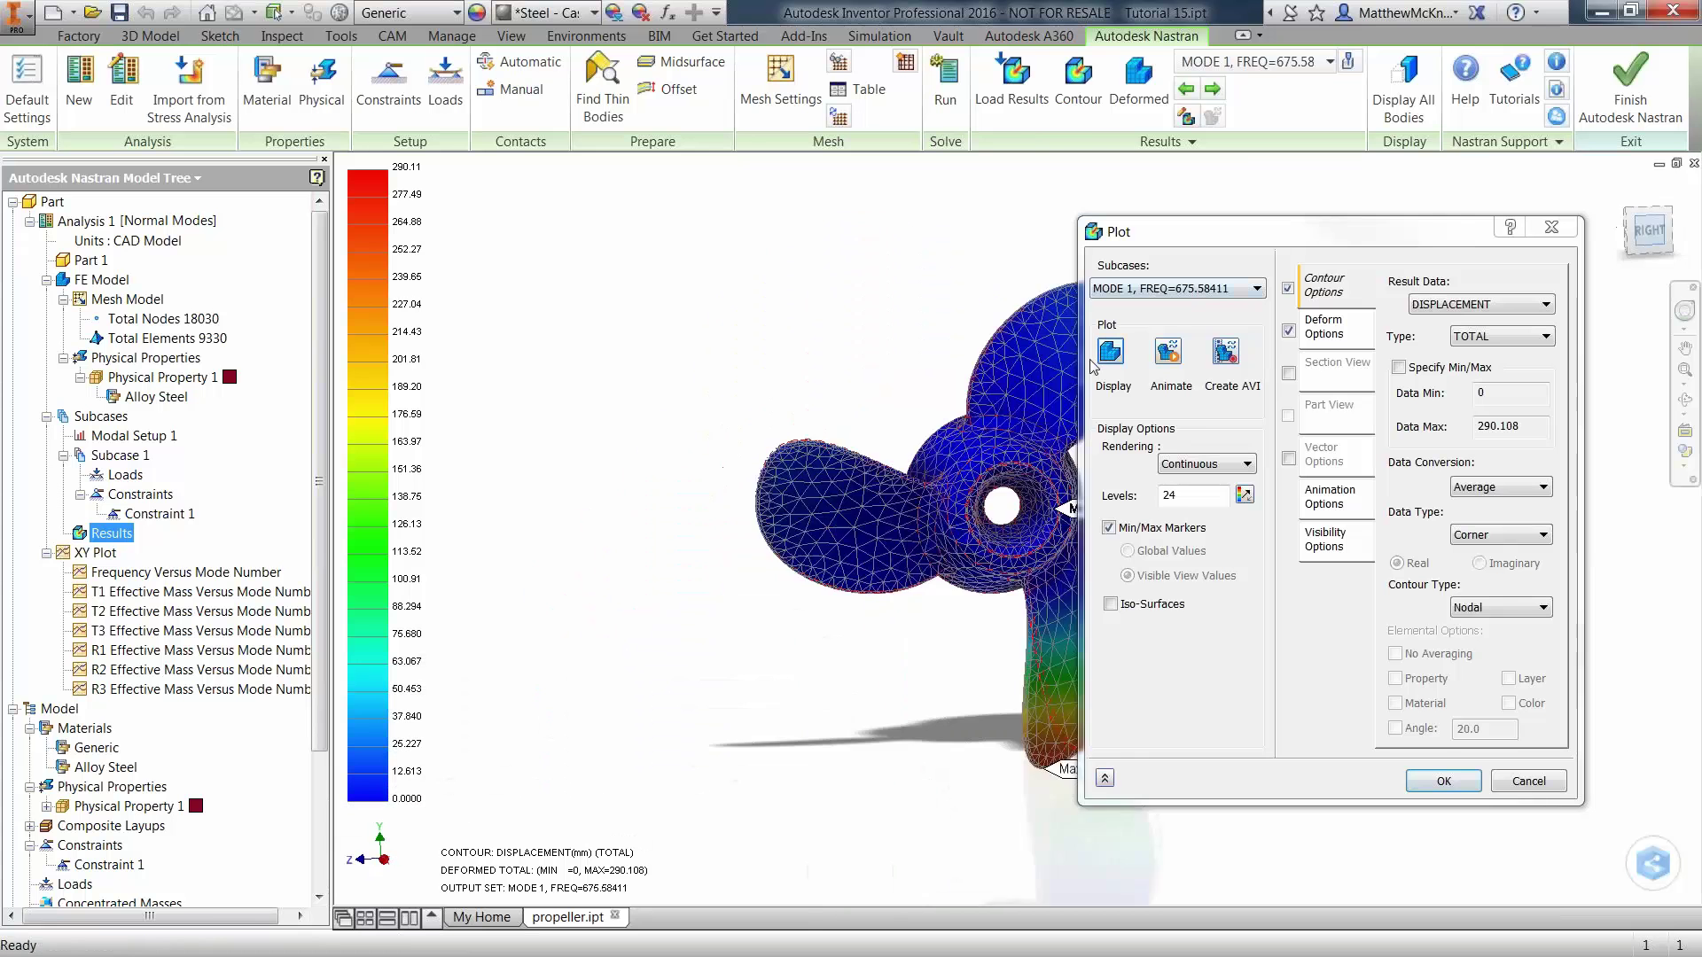
pyautogui.moveTo(710, 371); pyautogui.dragTo(613, 366)
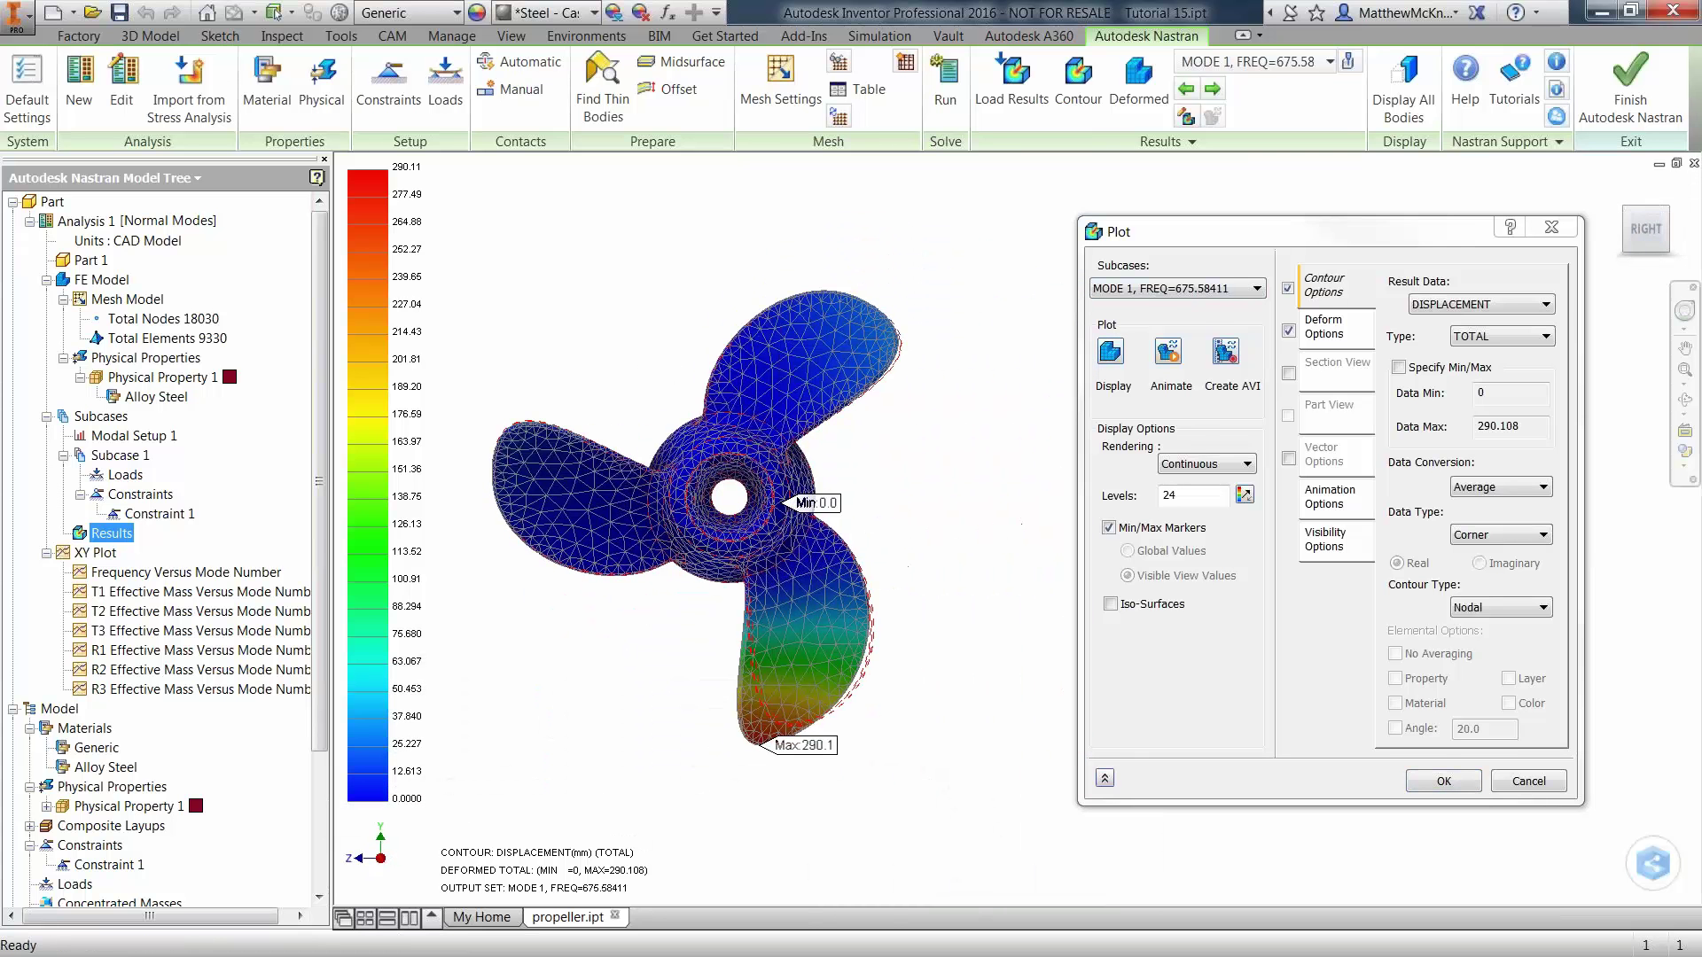
# Animate the mode 1 displacement shape and examine the blade motion from an edge-on angle.
pyautogui.click(1168, 289)
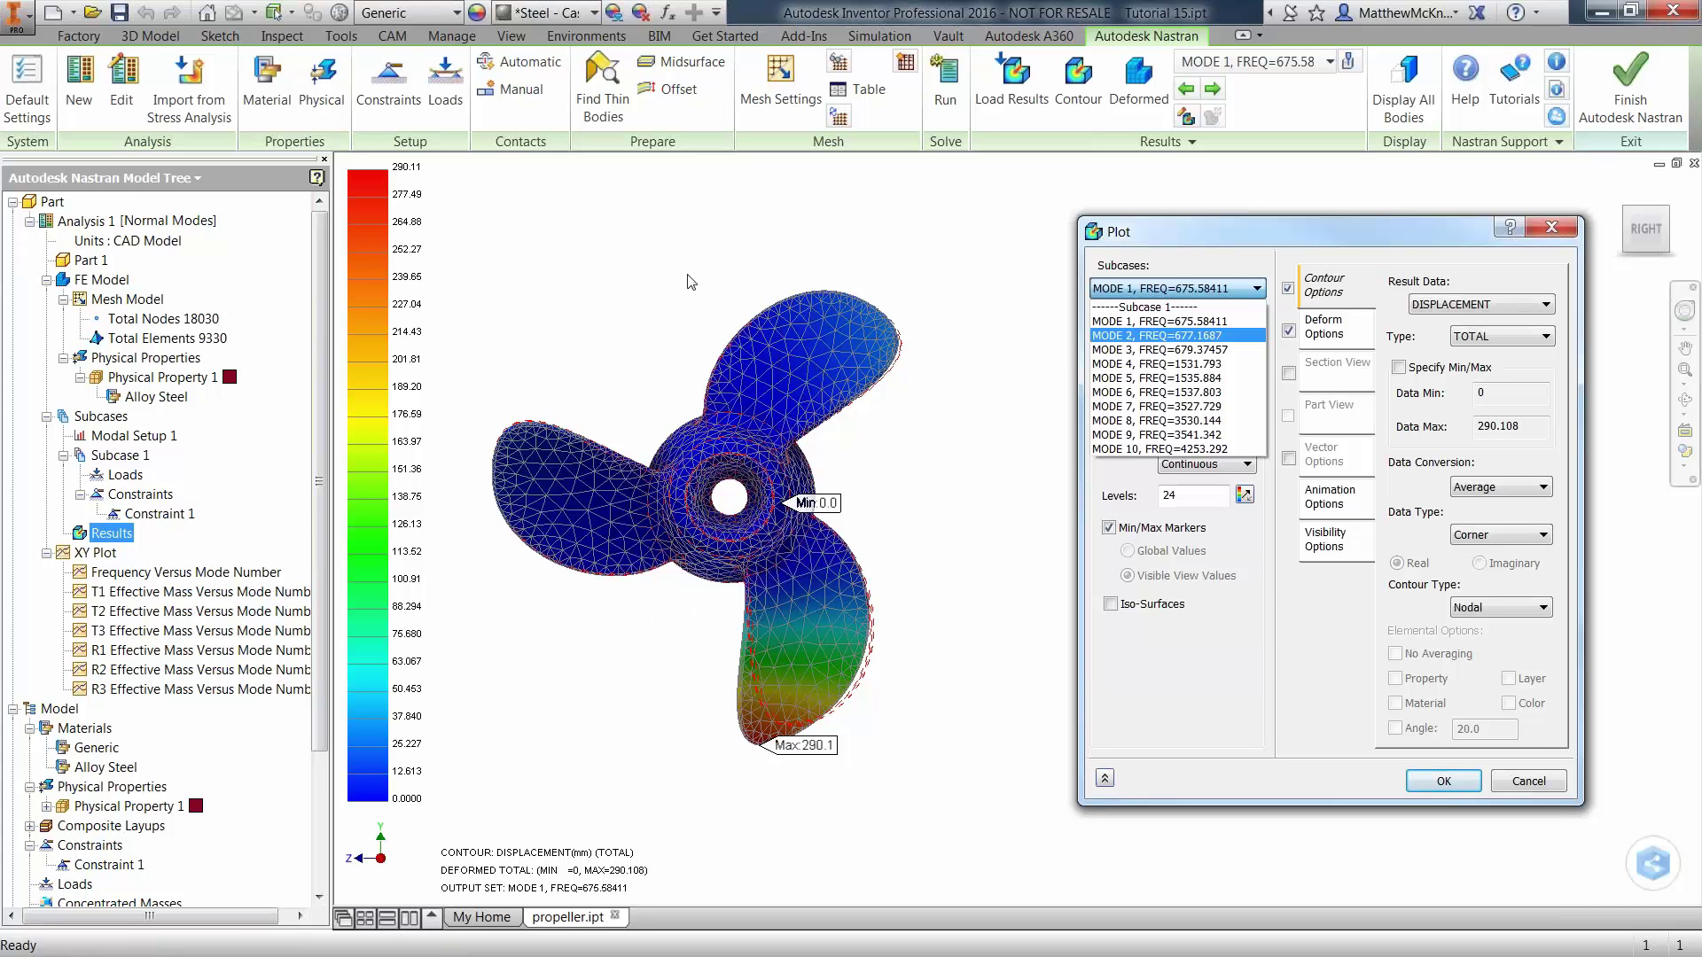
pyautogui.click(1192, 322)
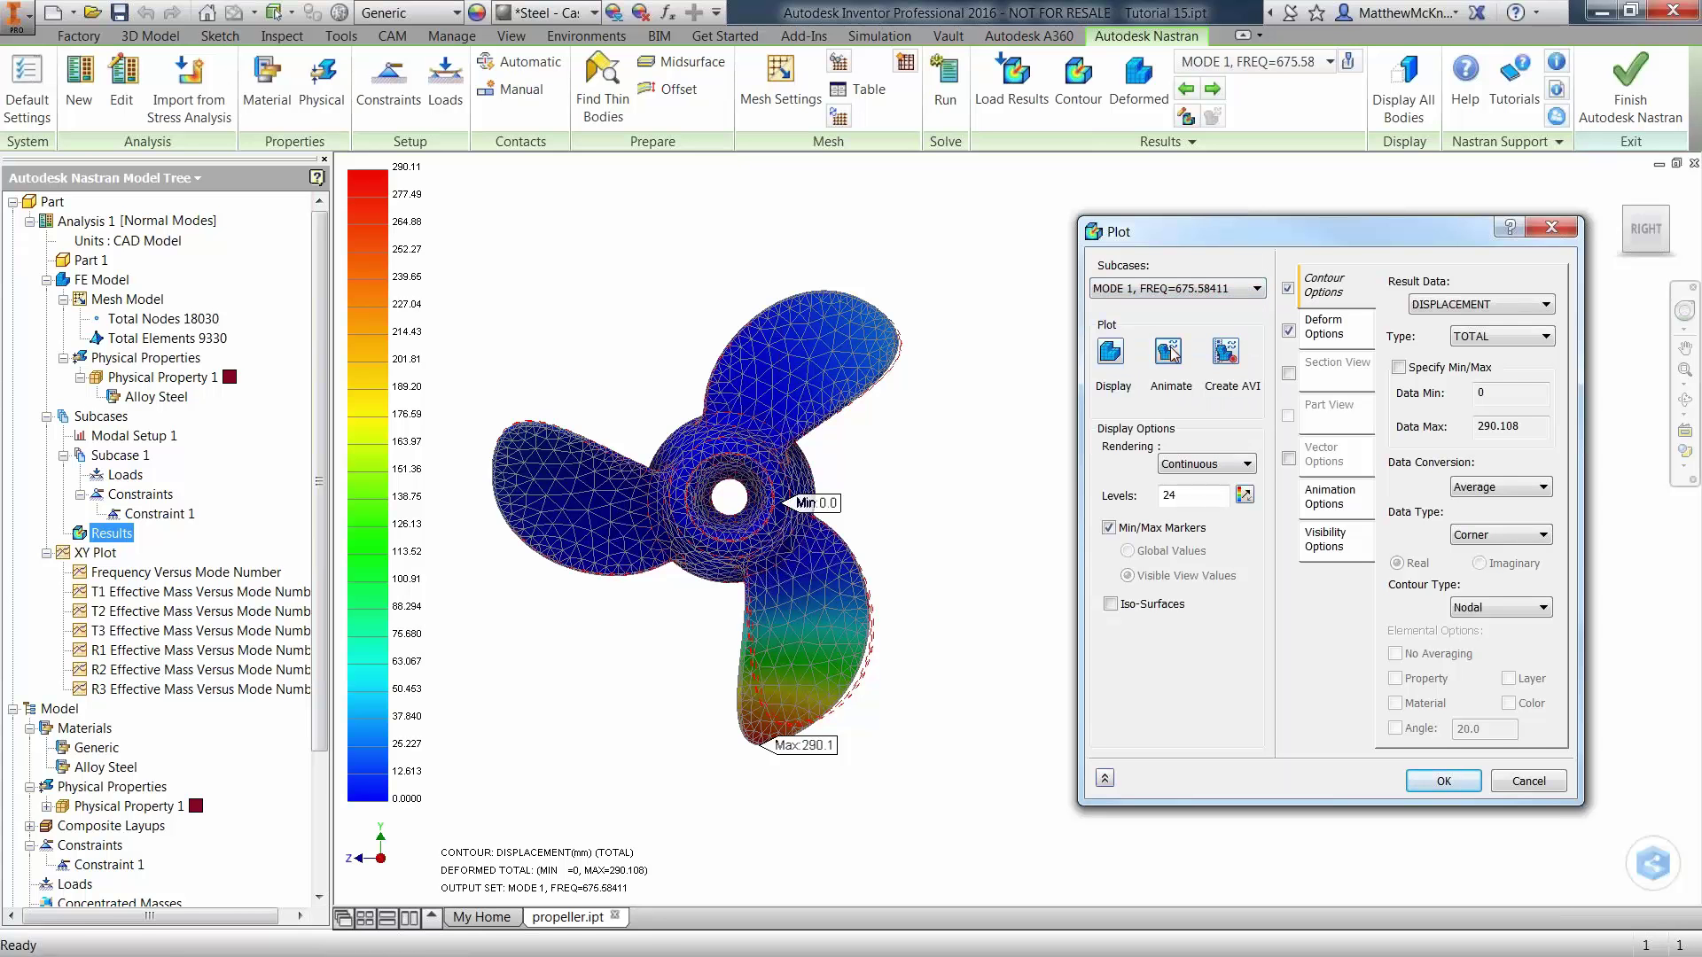
pyautogui.click(1171, 353)
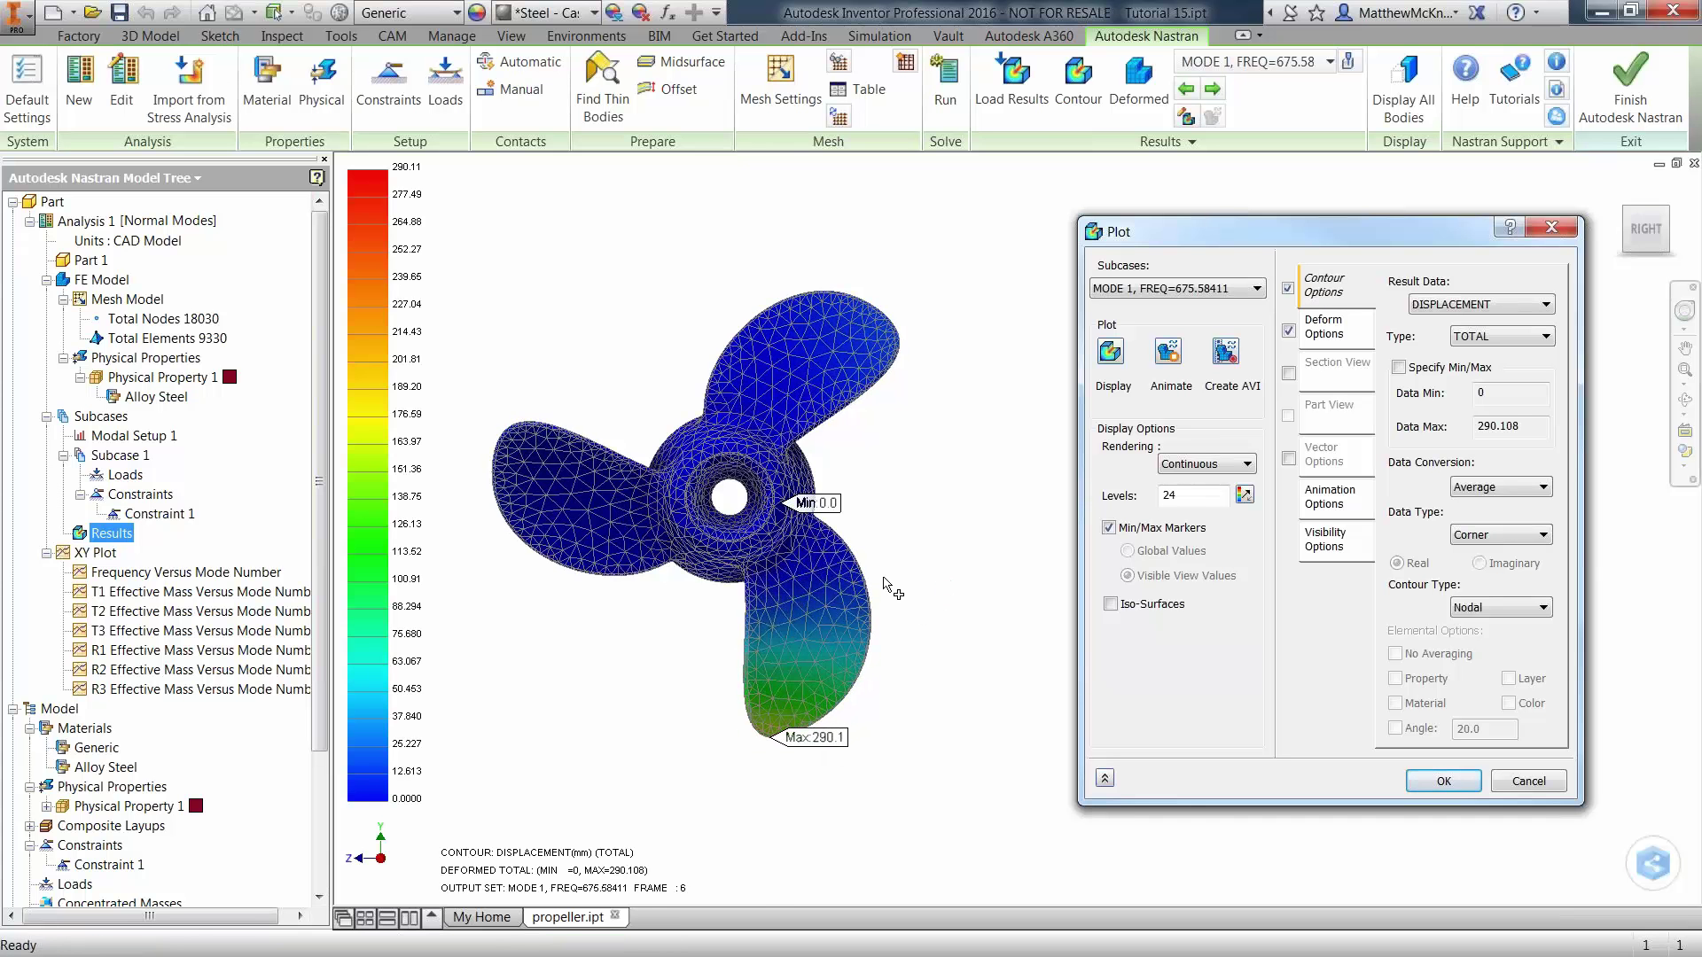
pyautogui.keyDown('shift'); pyautogui.moveTo(885, 581); pyautogui.dragTo(1033, 585, button='middle'); pyautogui.keyUp('shift')
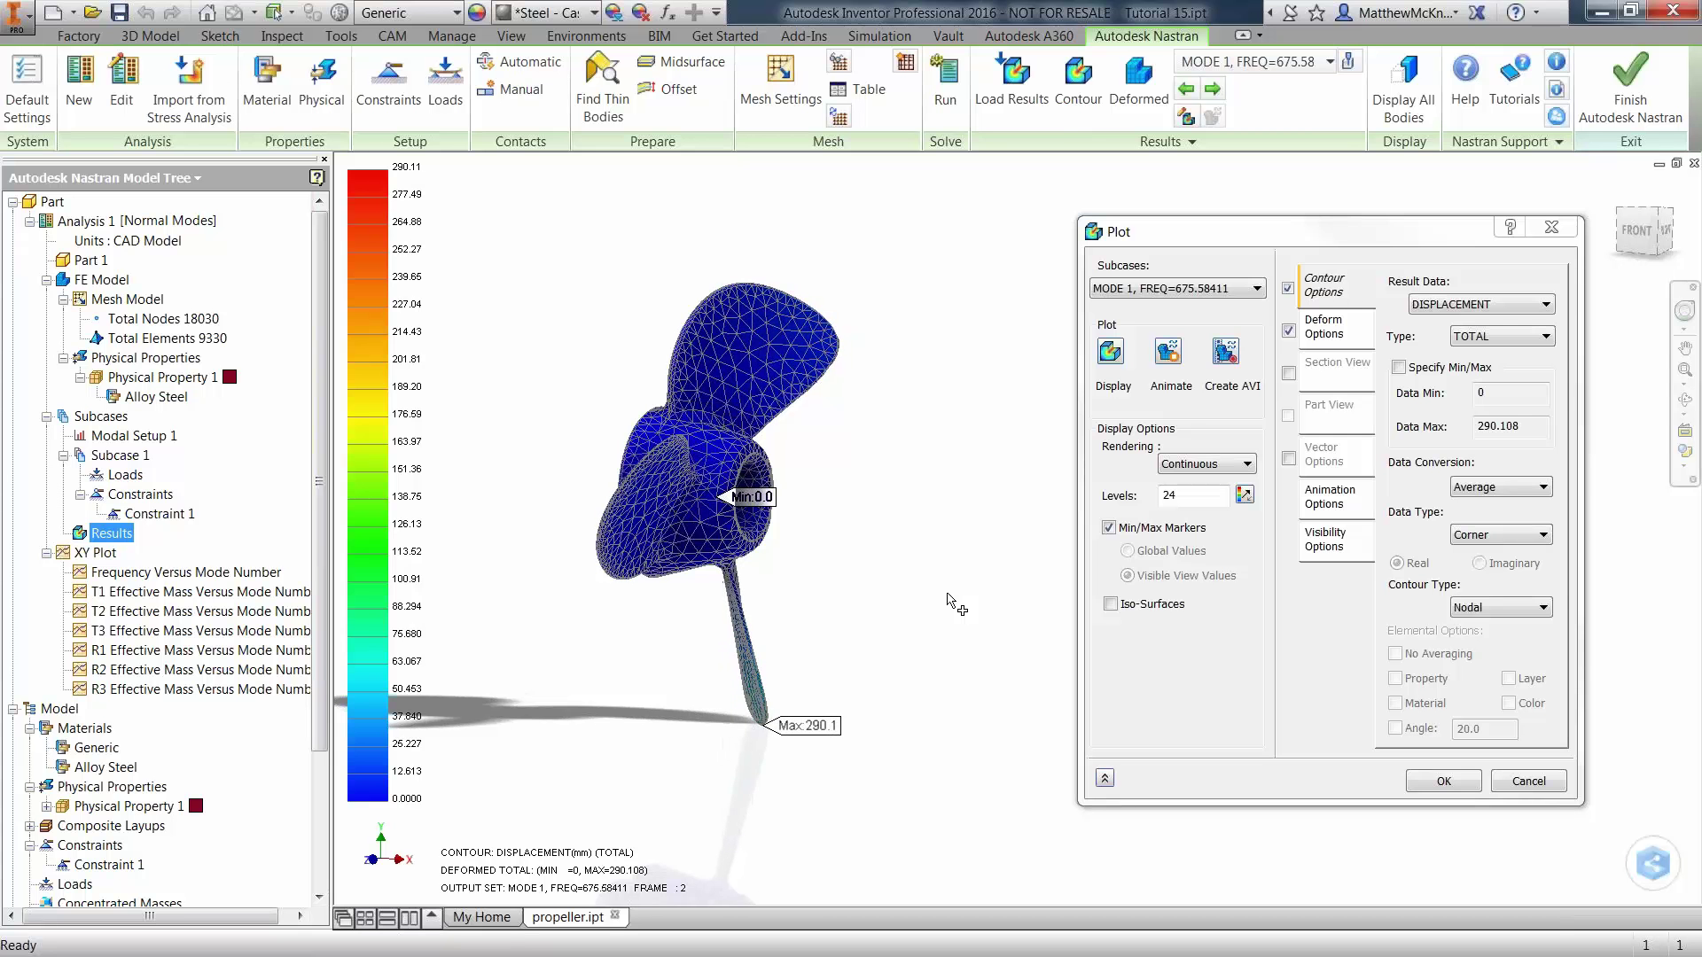
# Switch the plotted subcase to mode 2 and animate its displacement shape.
pyautogui.click(1163, 293)
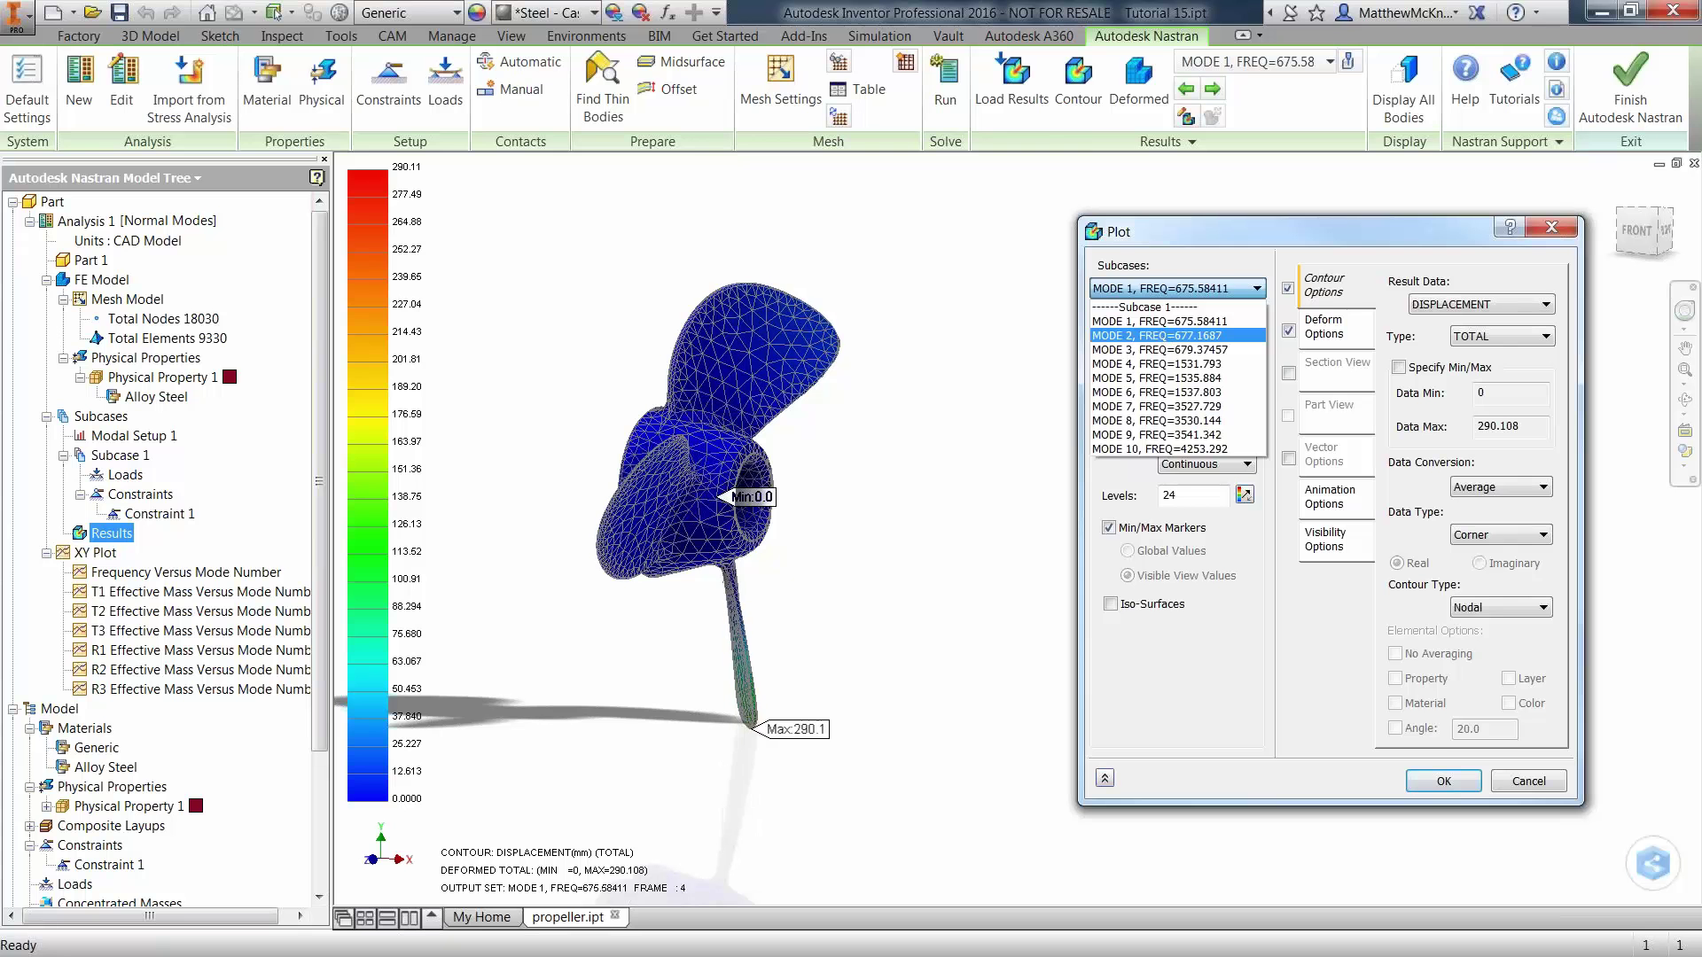
pyautogui.click(1165, 335)
pyautogui.click(1167, 355)
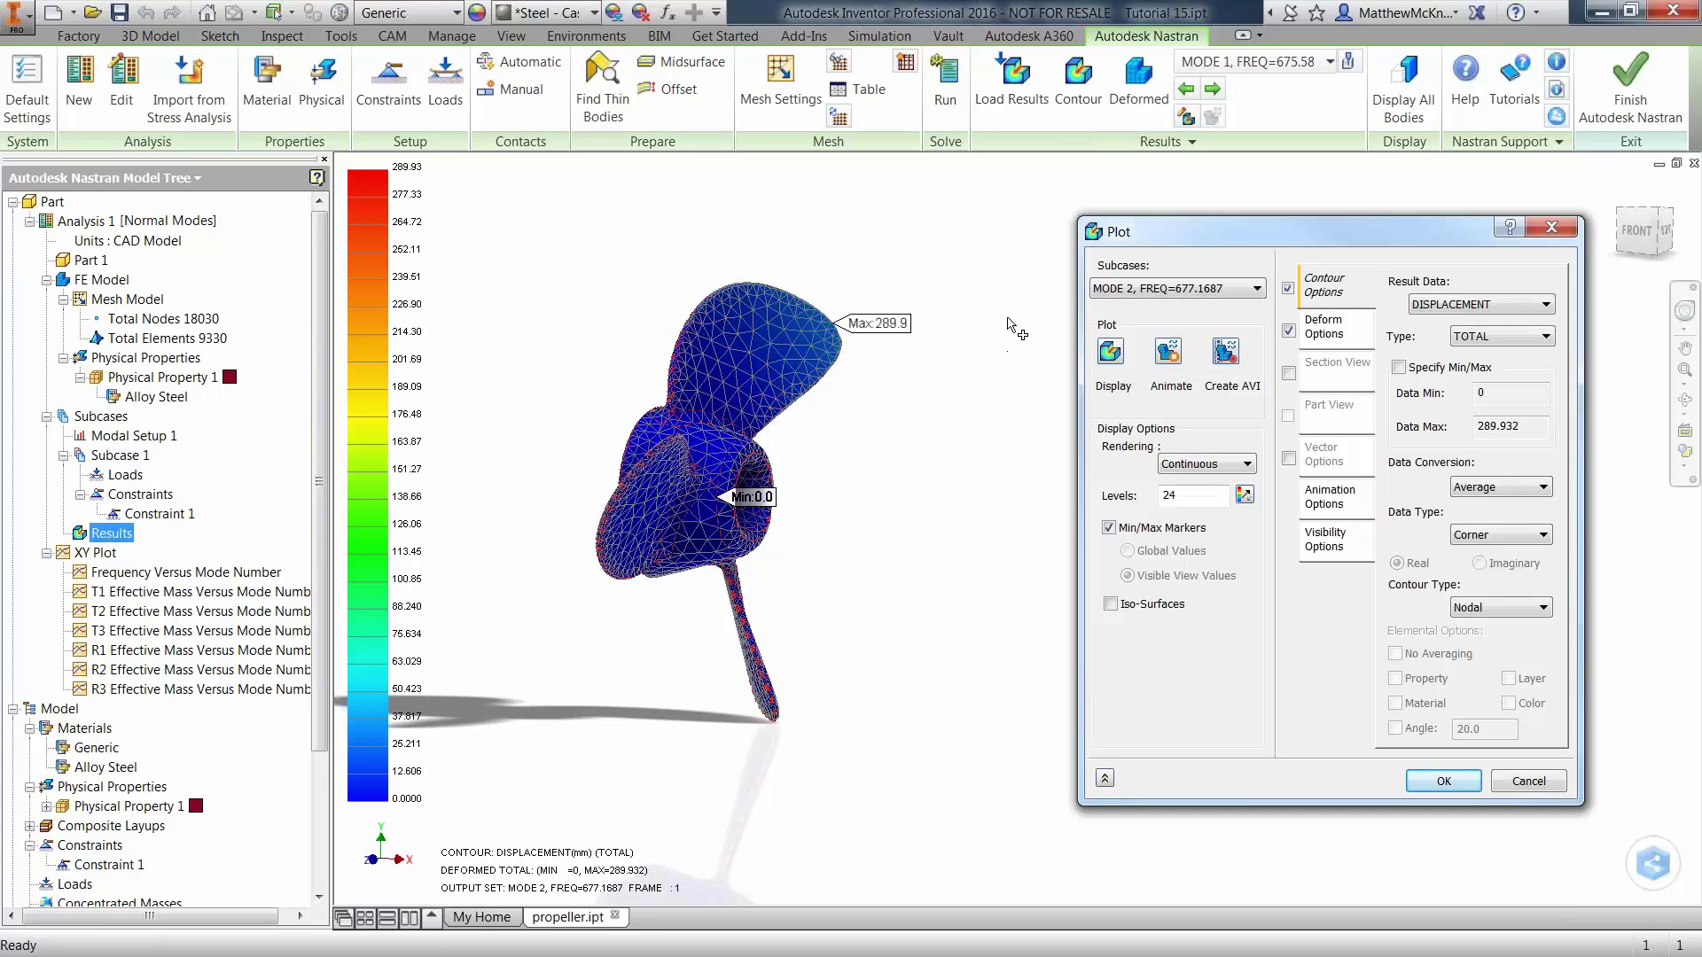
# Switch the plotted subcase to mode 4 and animate its displacement shape.
pyautogui.click(1166, 288)
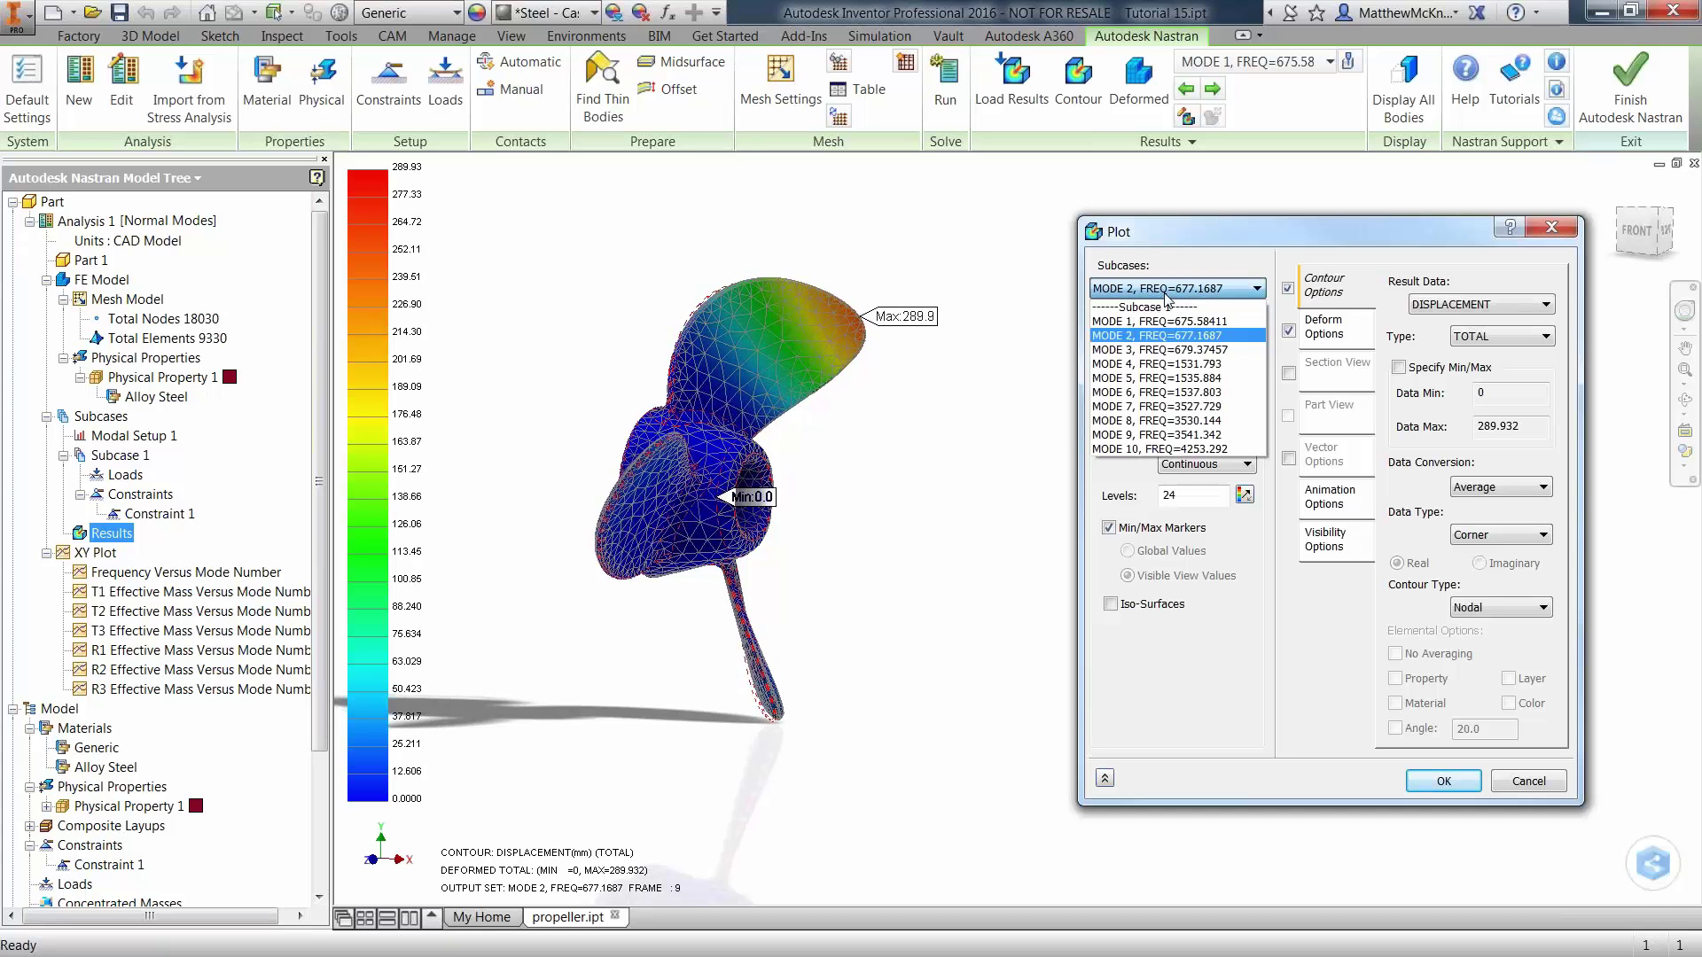
pyautogui.click(1166, 350)
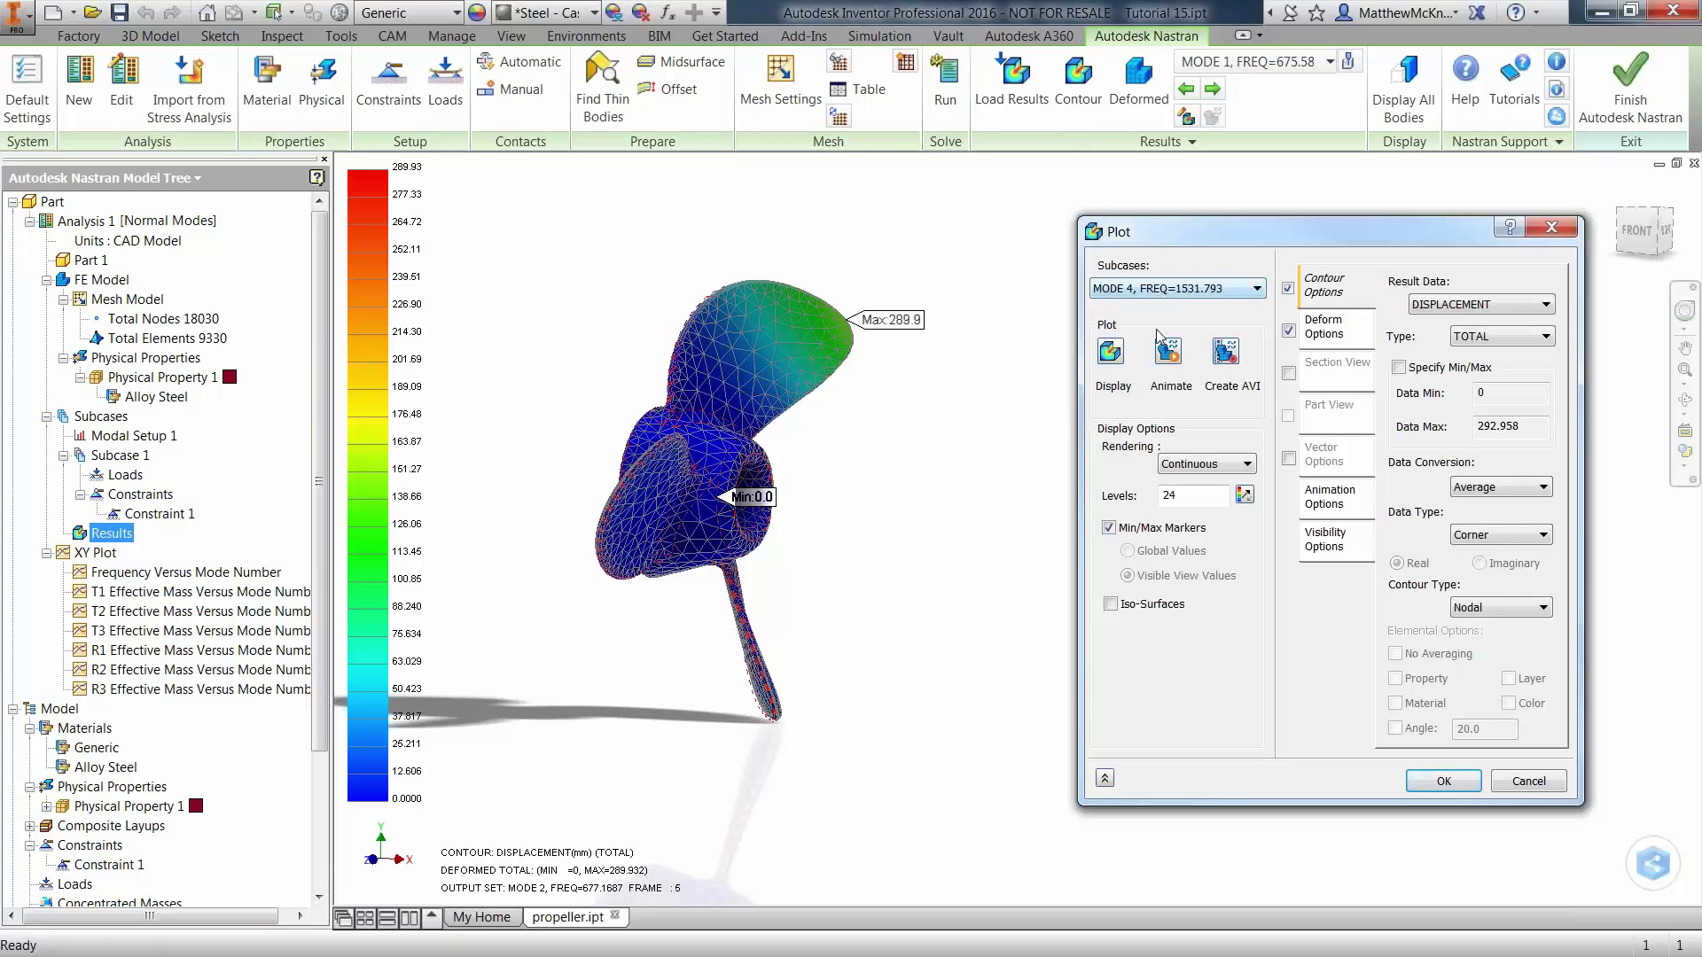
pyautogui.click(1168, 353)
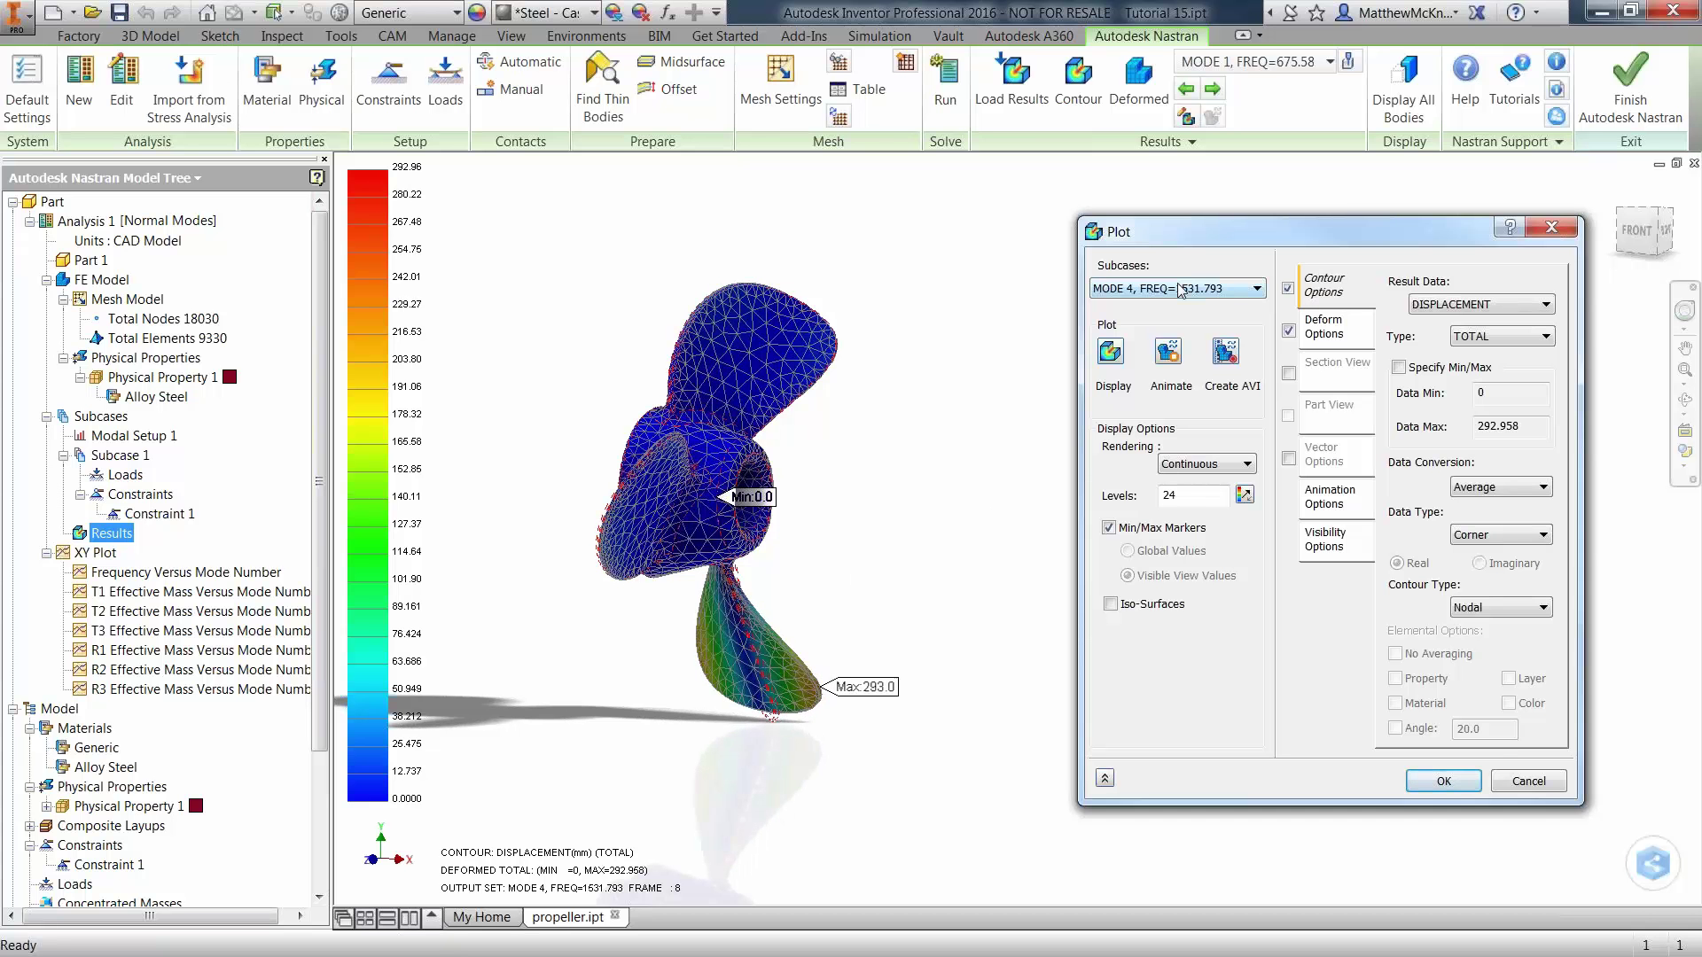
# Compare the frequencies of the modes under Subcase 1, keeping mode 4 selected, and cancel the plot settings.
pyautogui.click(1234, 290)
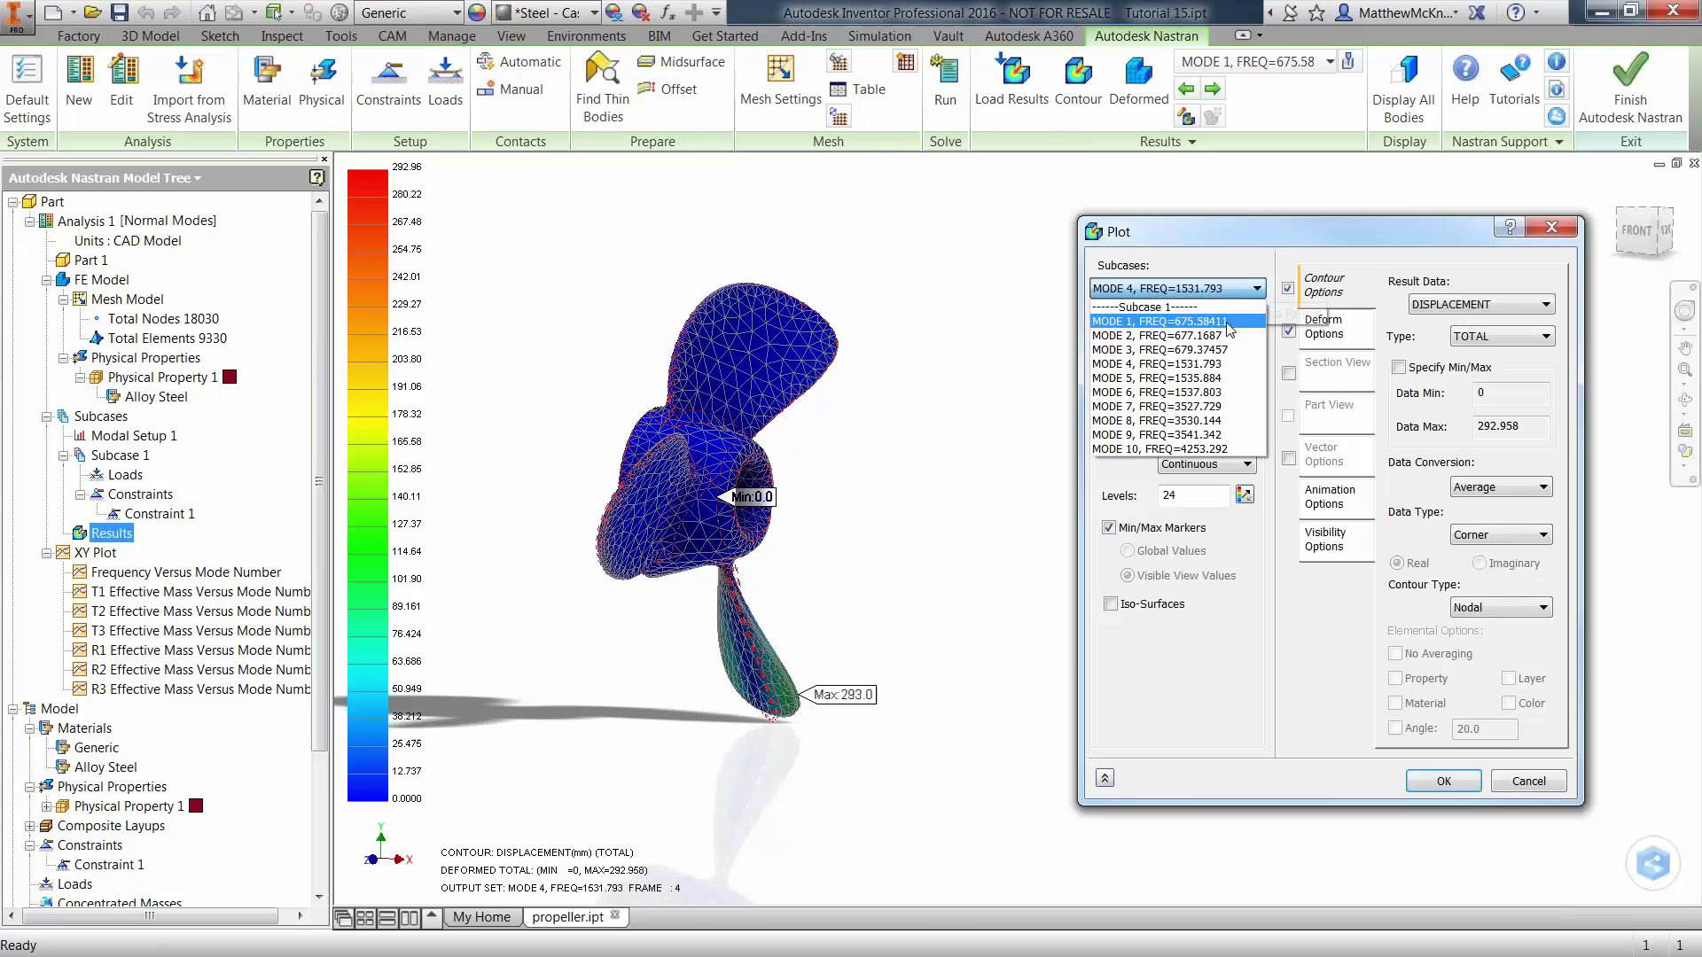
pyautogui.click(1202, 255)
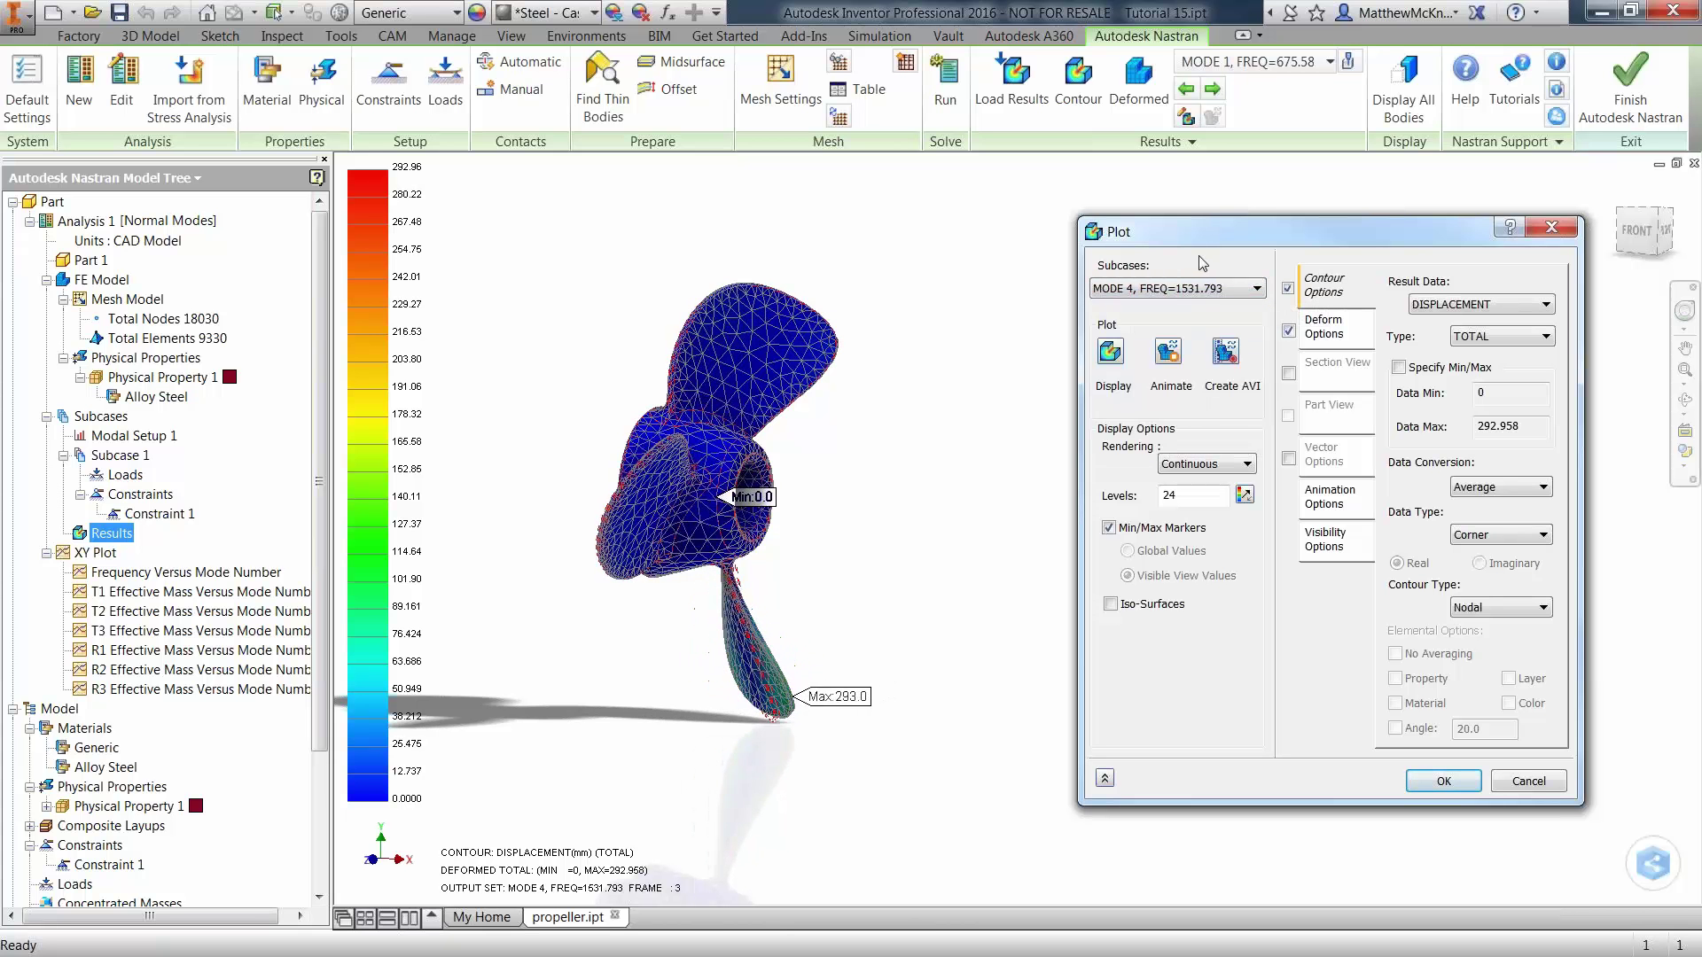
pyautogui.click(1203, 291)
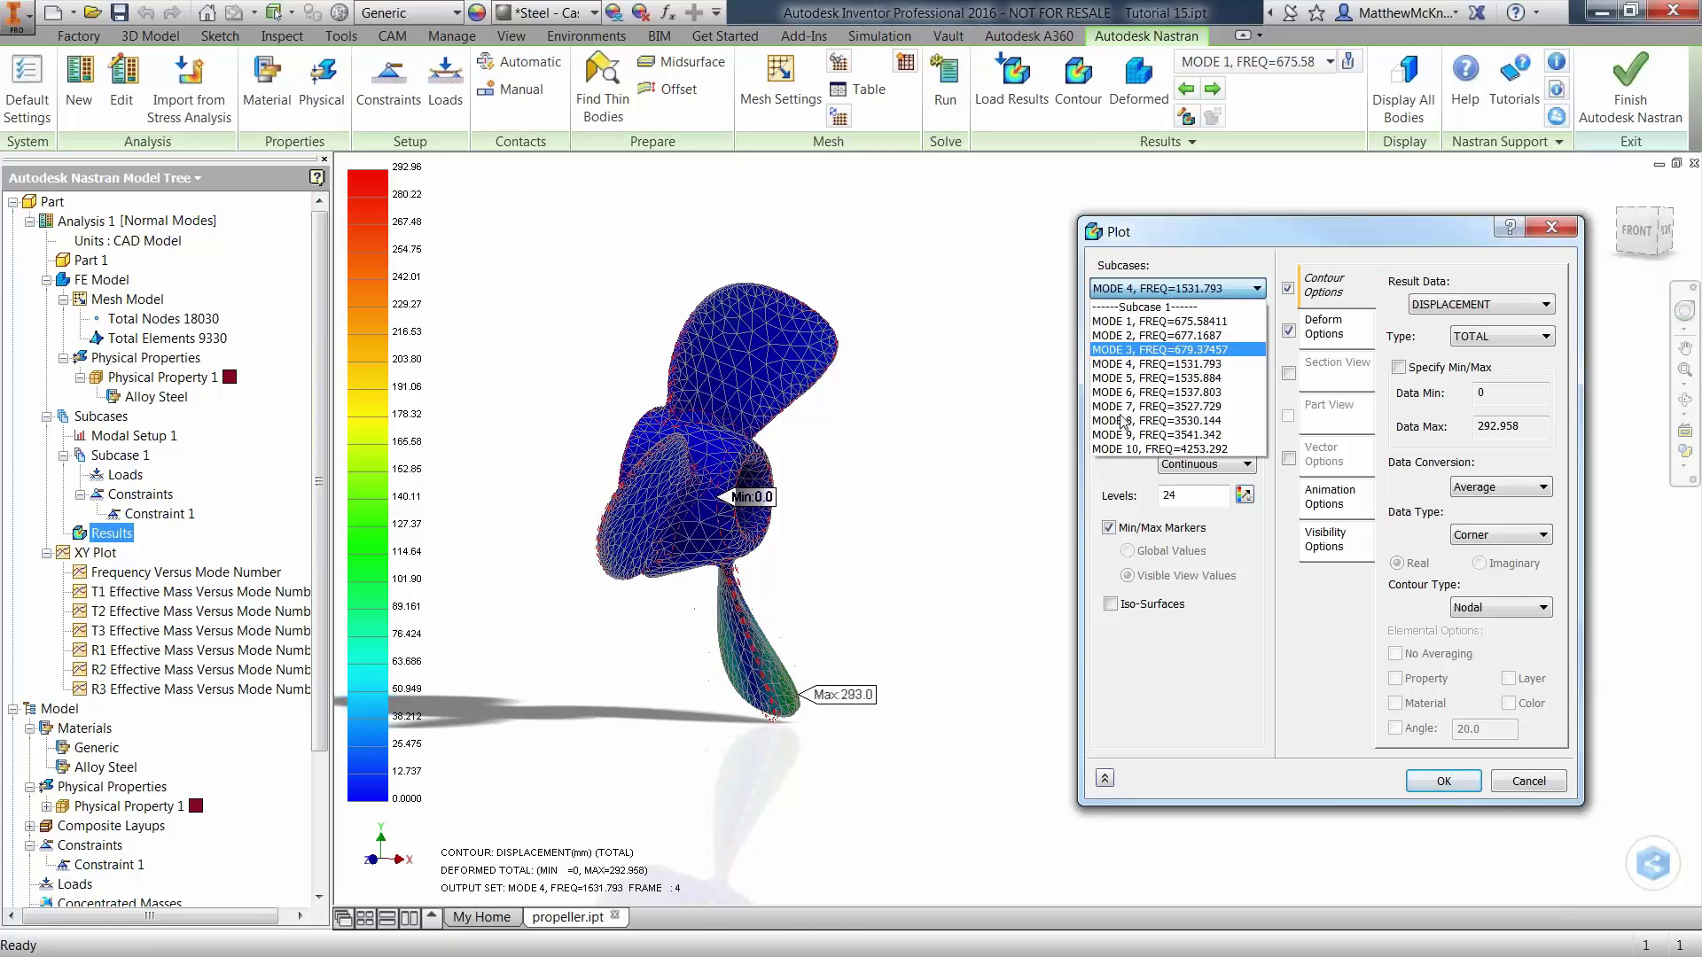
pyautogui.click(1178, 239)
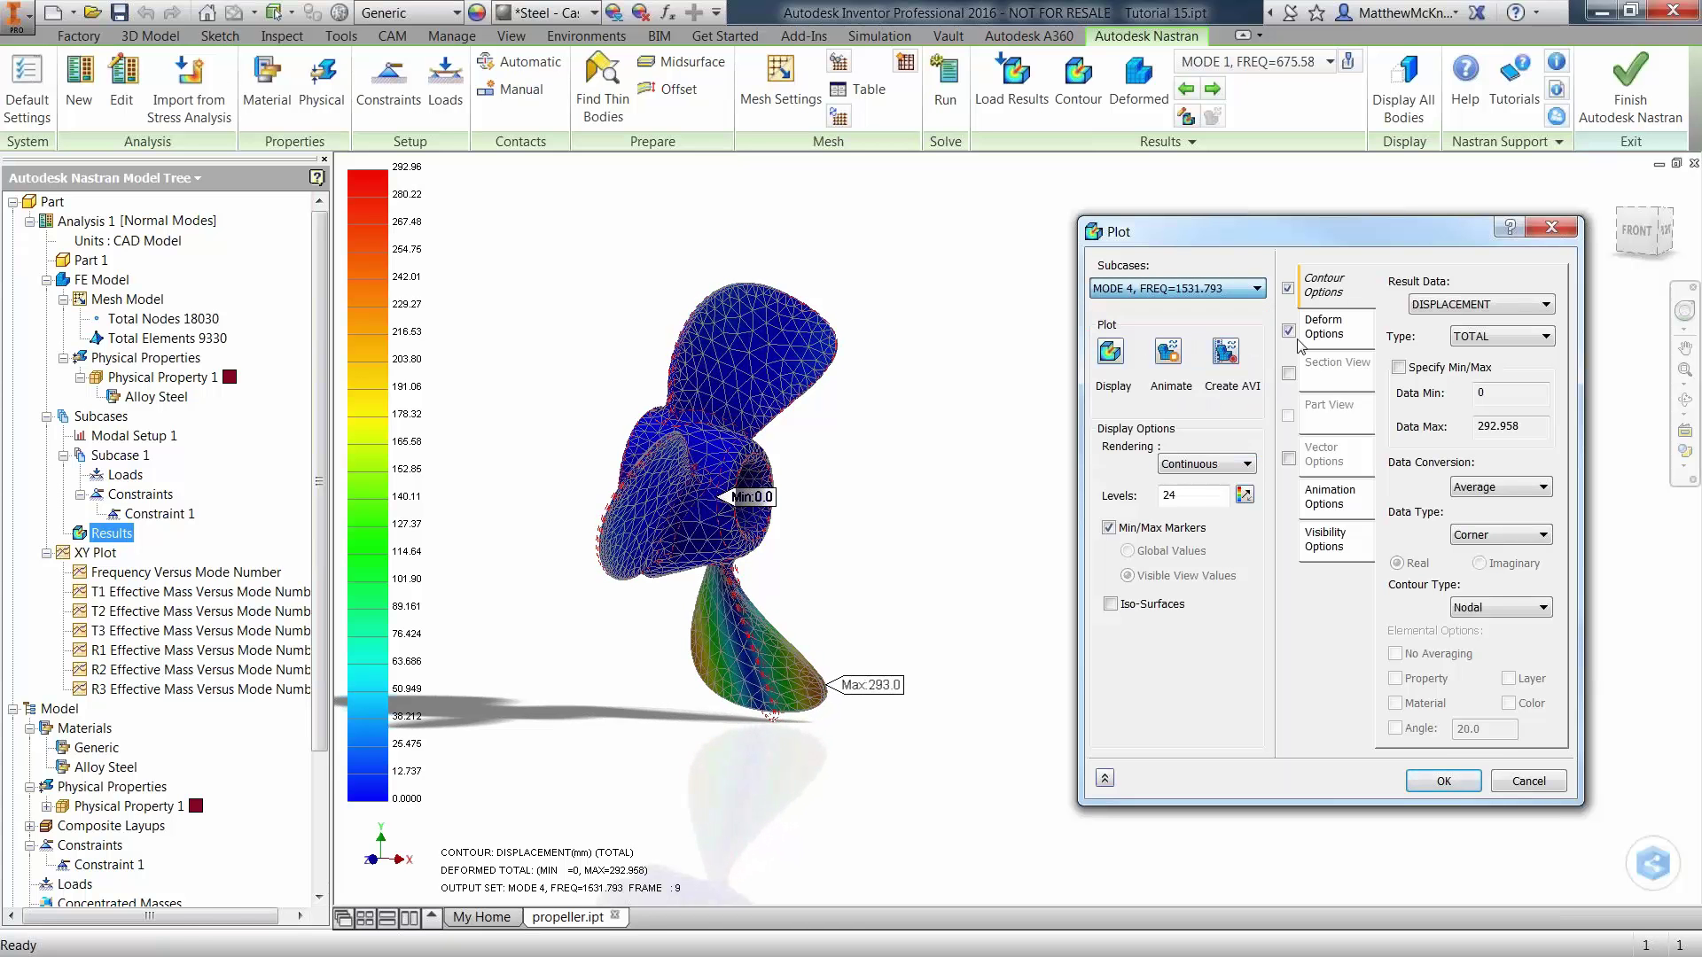
pyautogui.click(1529, 782)
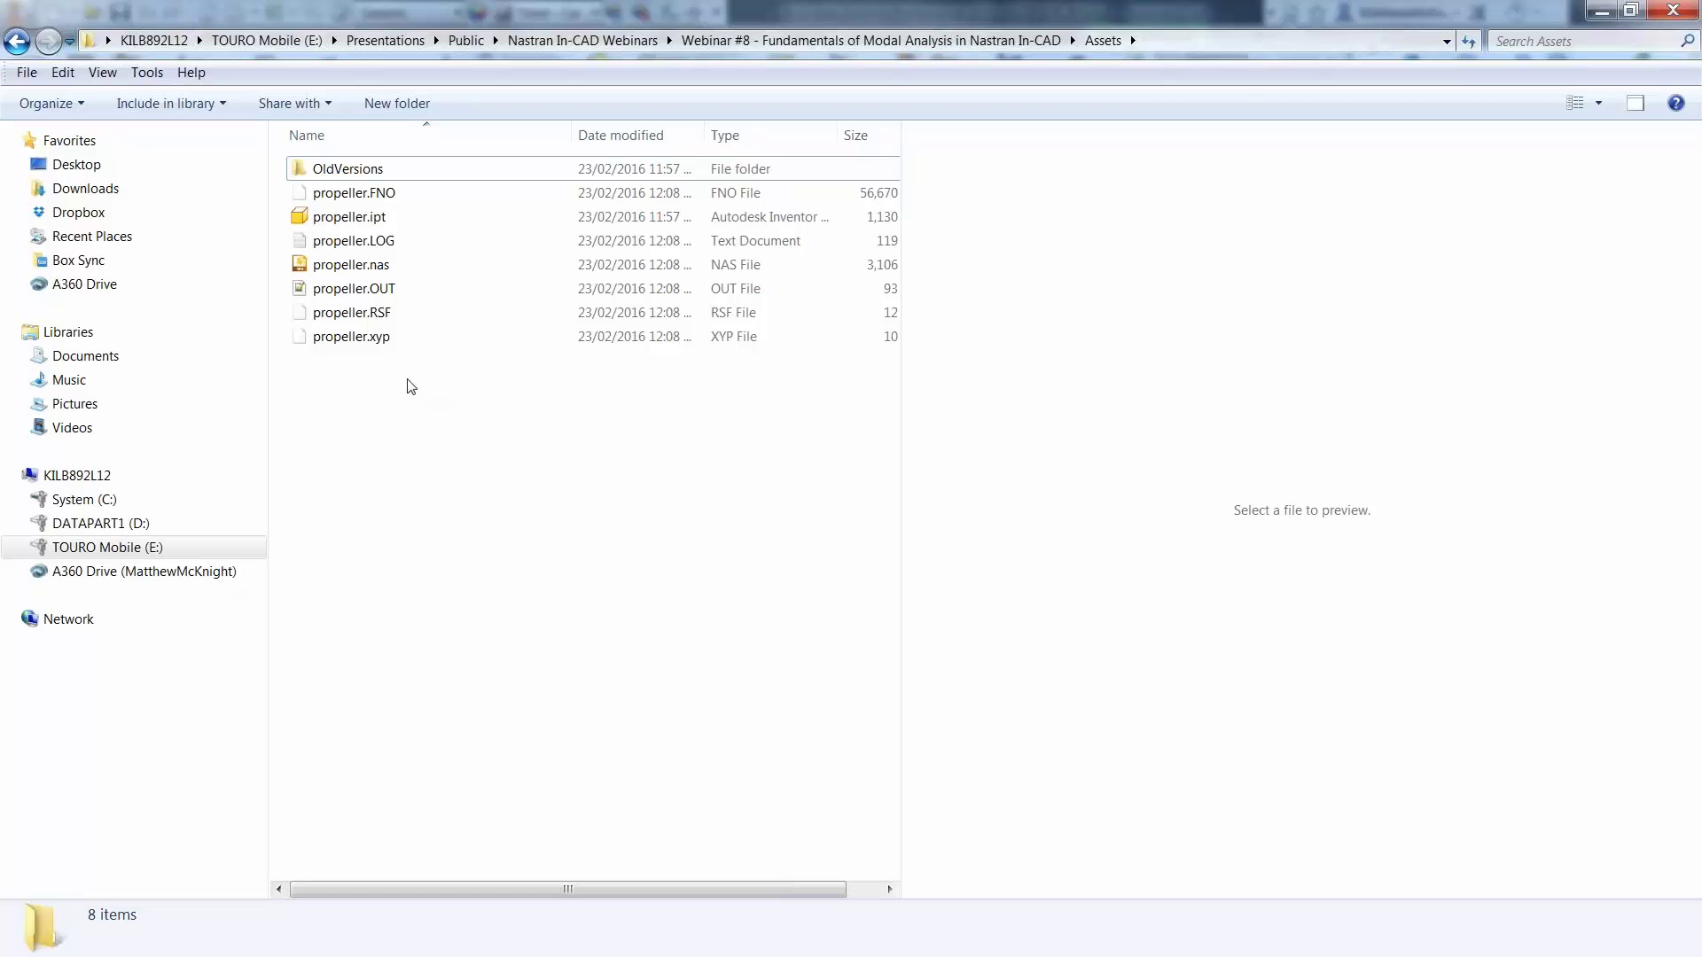
# Open propeller.OUT from the Assets folder in Notepad++, find the Percent Modal Effective Mass table and highlight its heading.
pyautogui.doubleClick(365, 291)
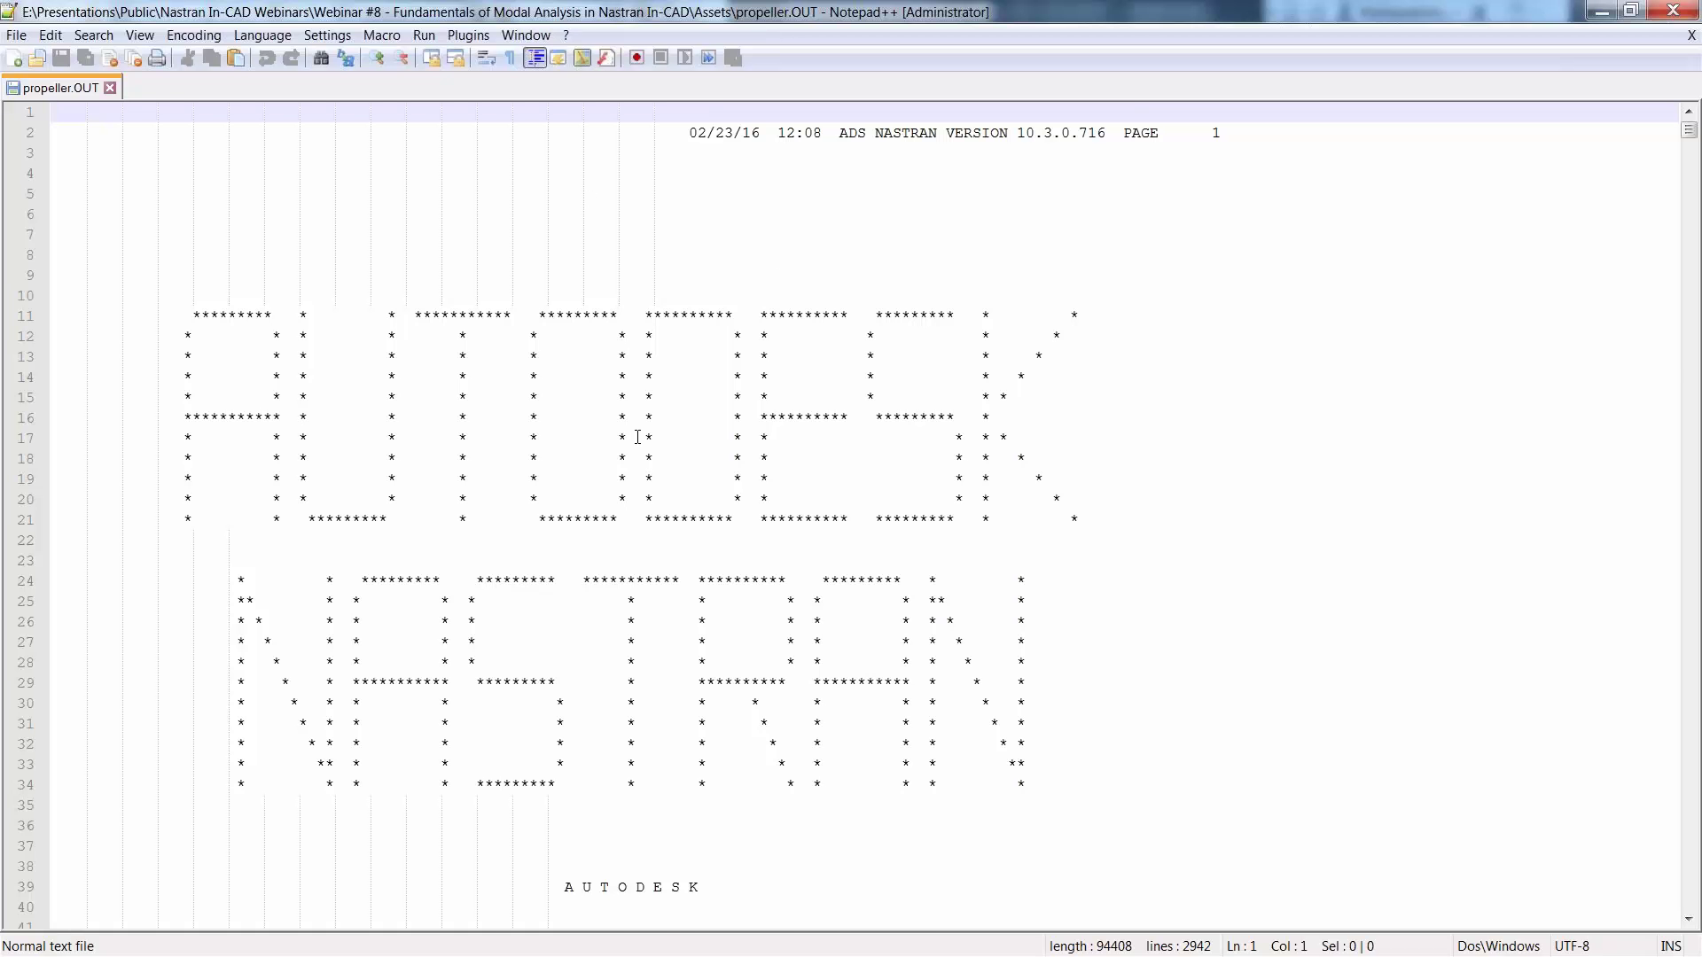
pyautogui.scroll(-20, 866, 410)
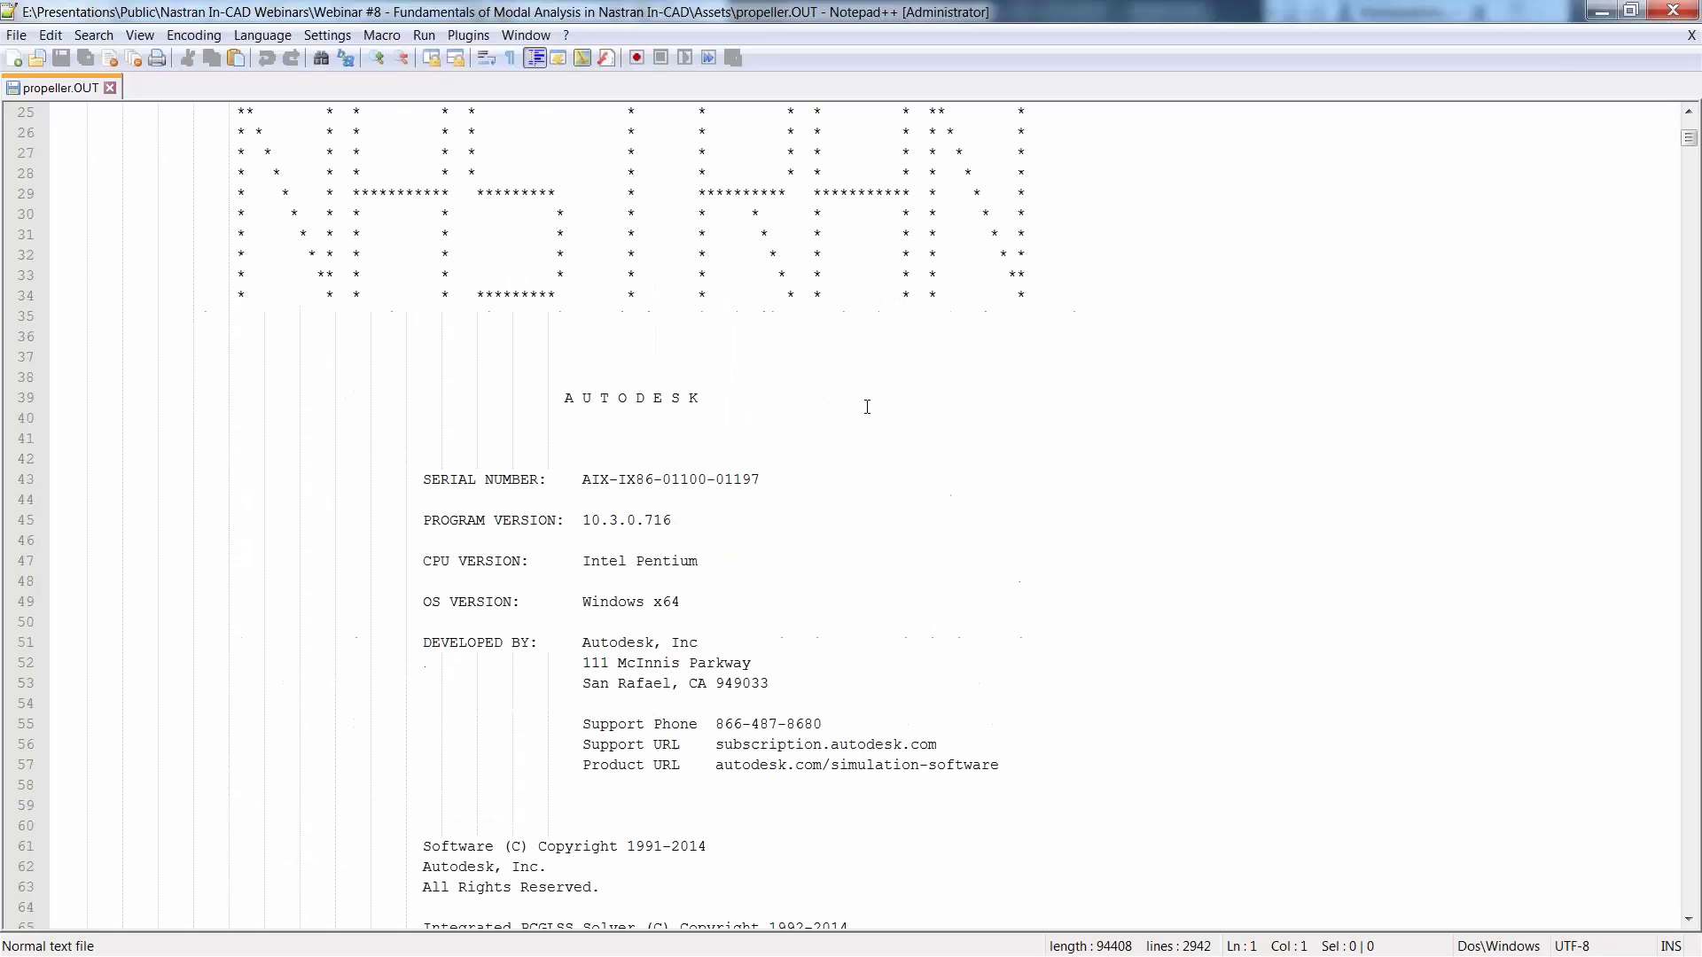
pyautogui.scroll(-20, 867, 407)
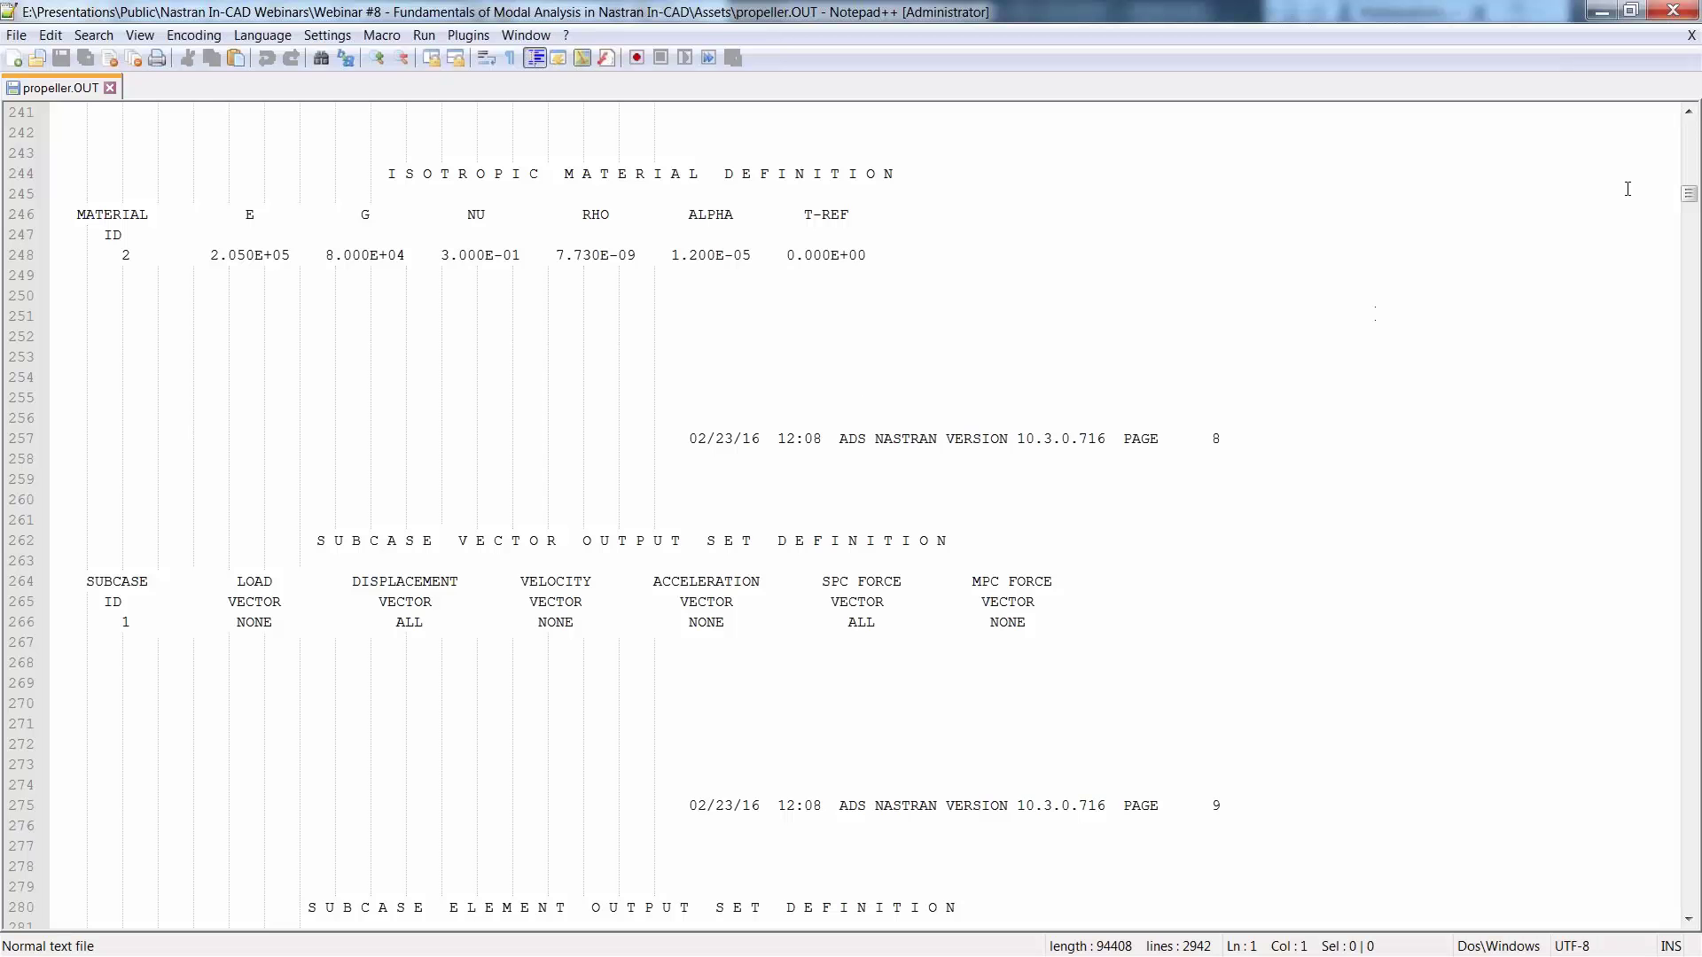
pyautogui.moveTo(1689, 195); pyautogui.dragTo(1651, 709)
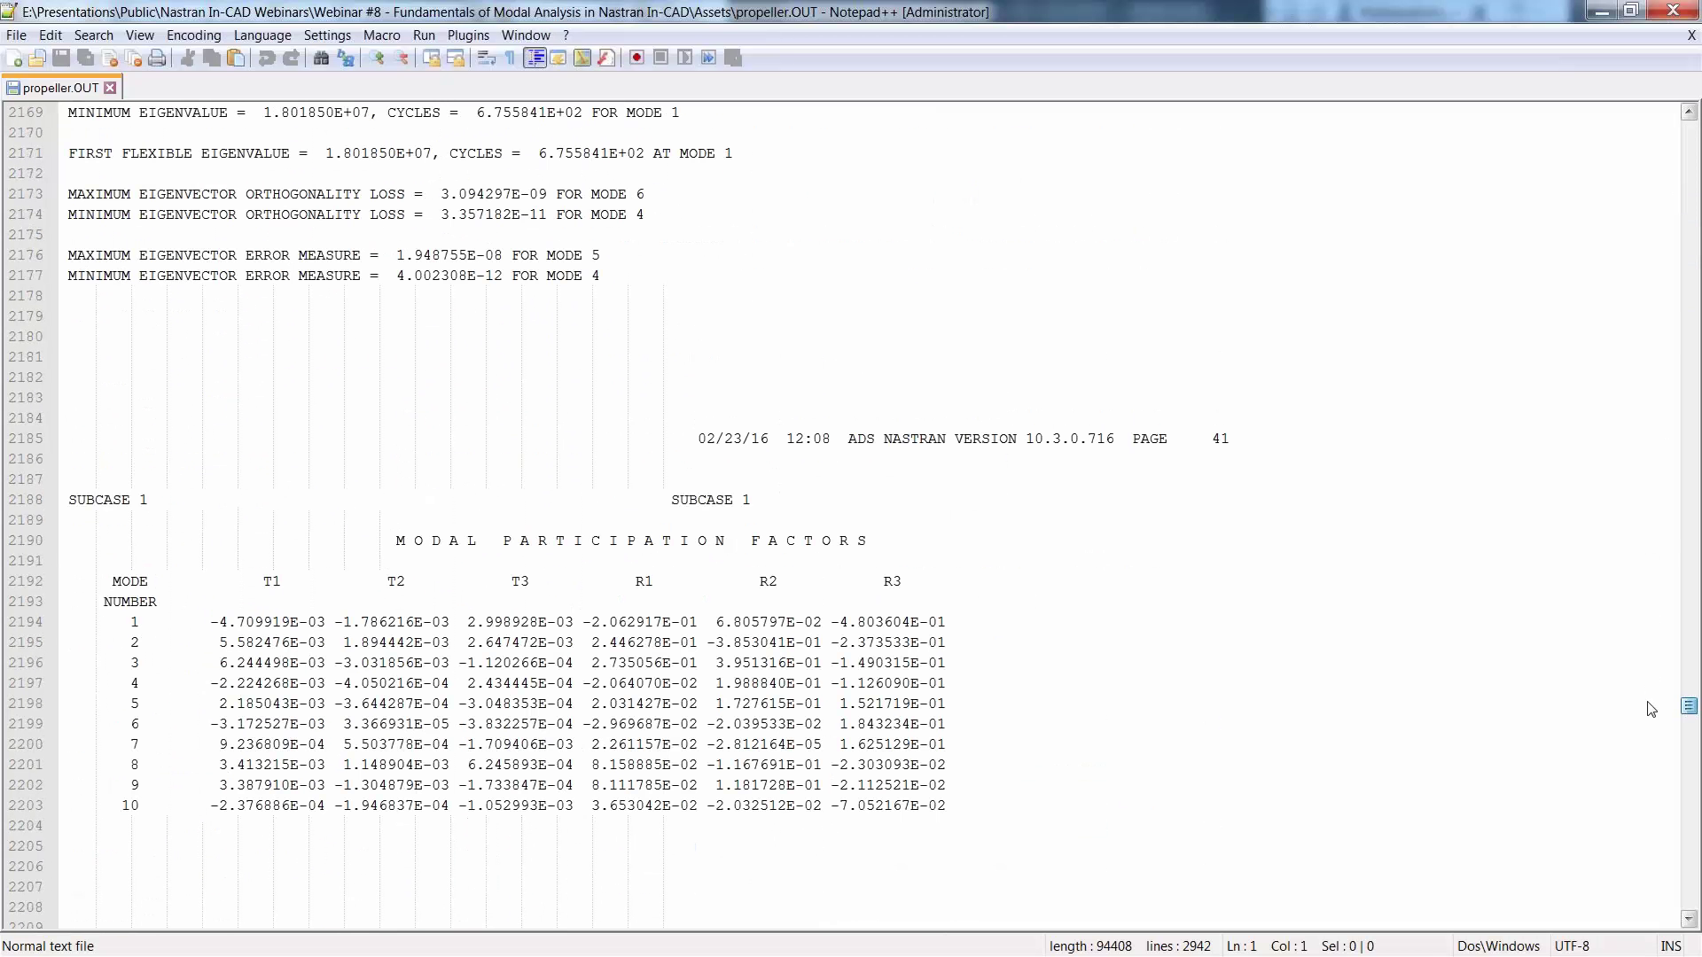
pyautogui.scroll(10, 1282, 468)
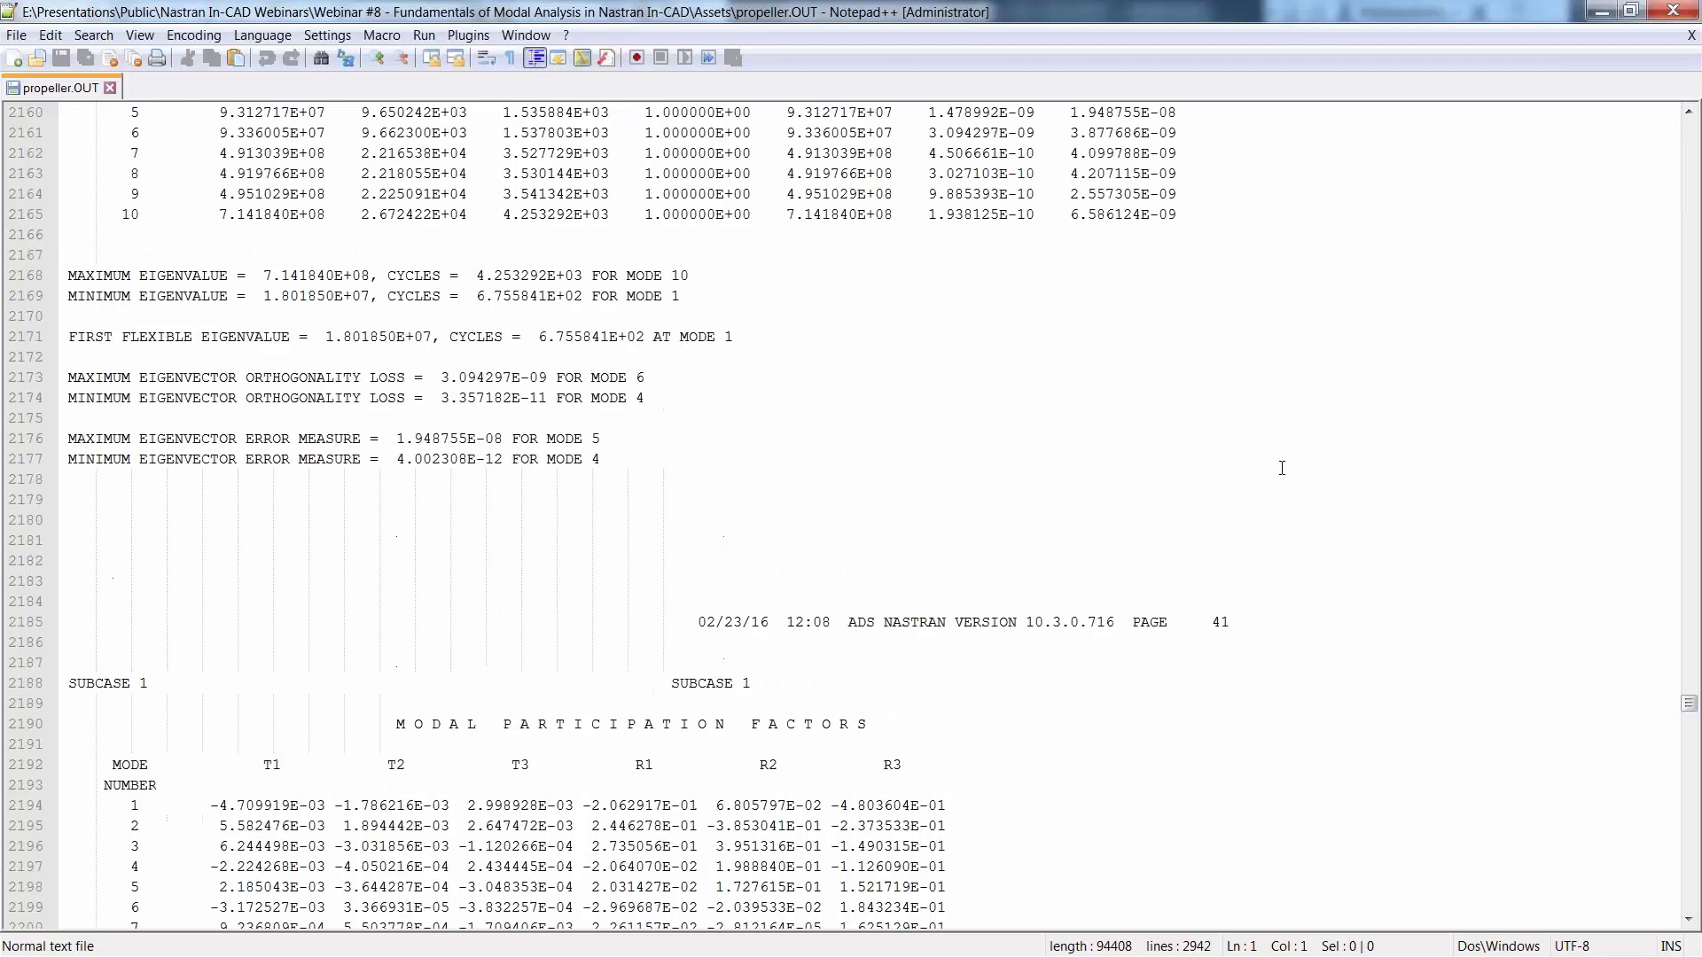
pyautogui.scroll(-17, 1282, 468)
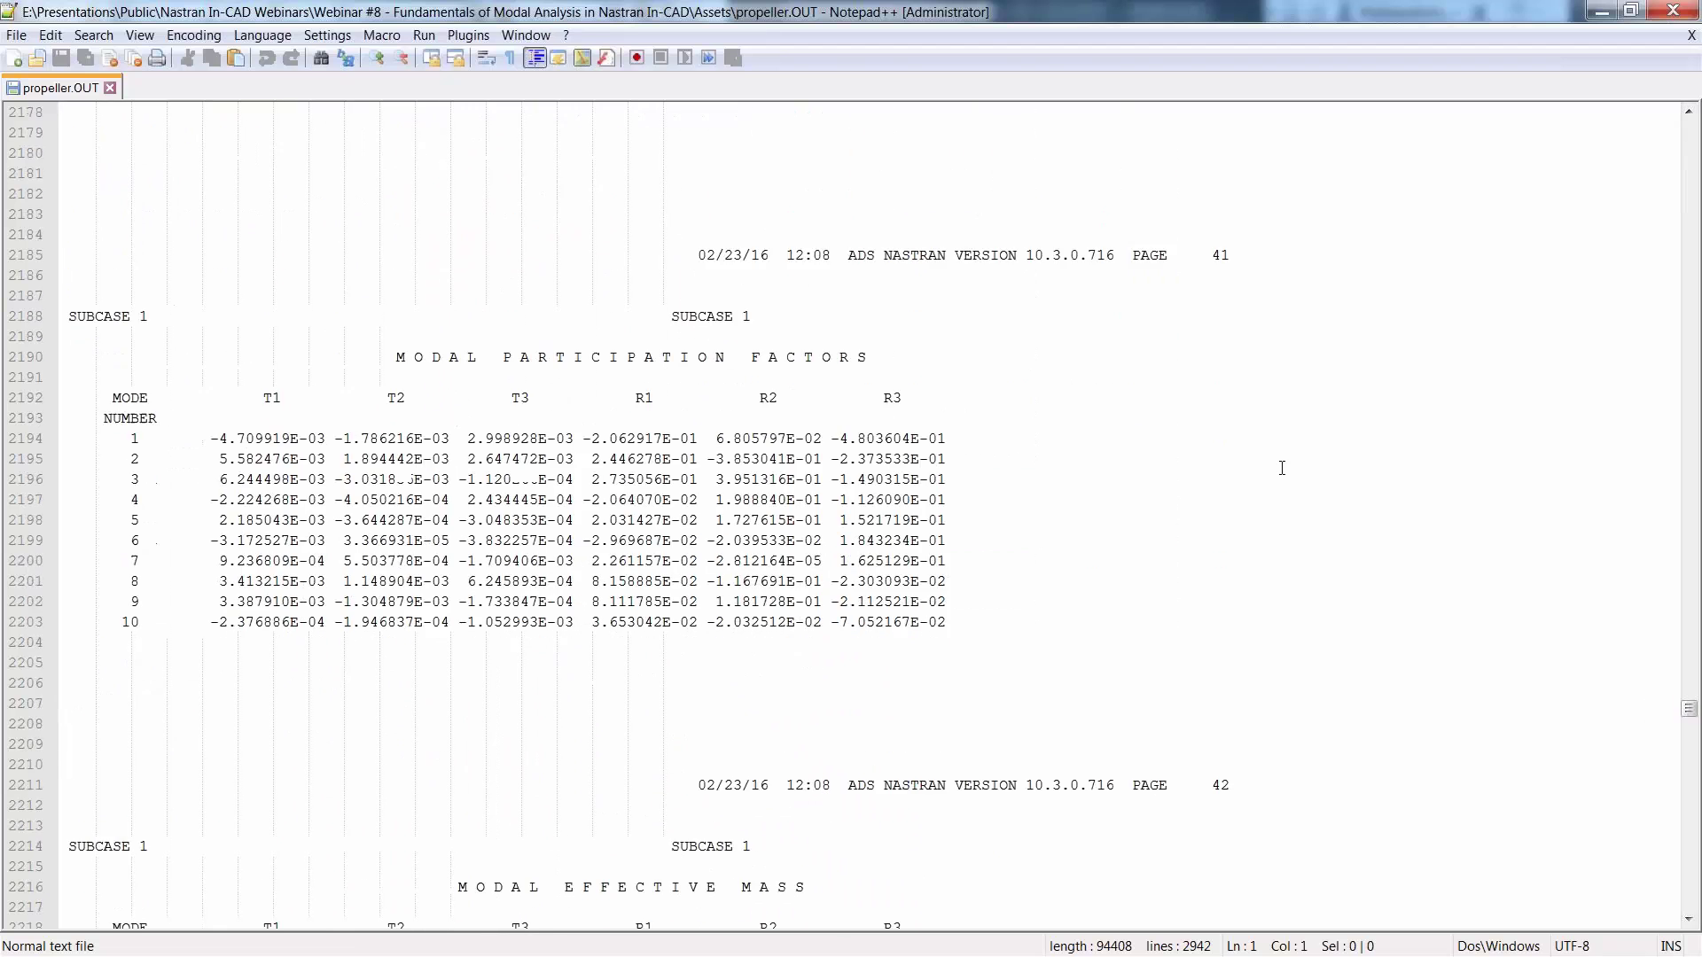
pyautogui.scroll(-13, 1284, 465)
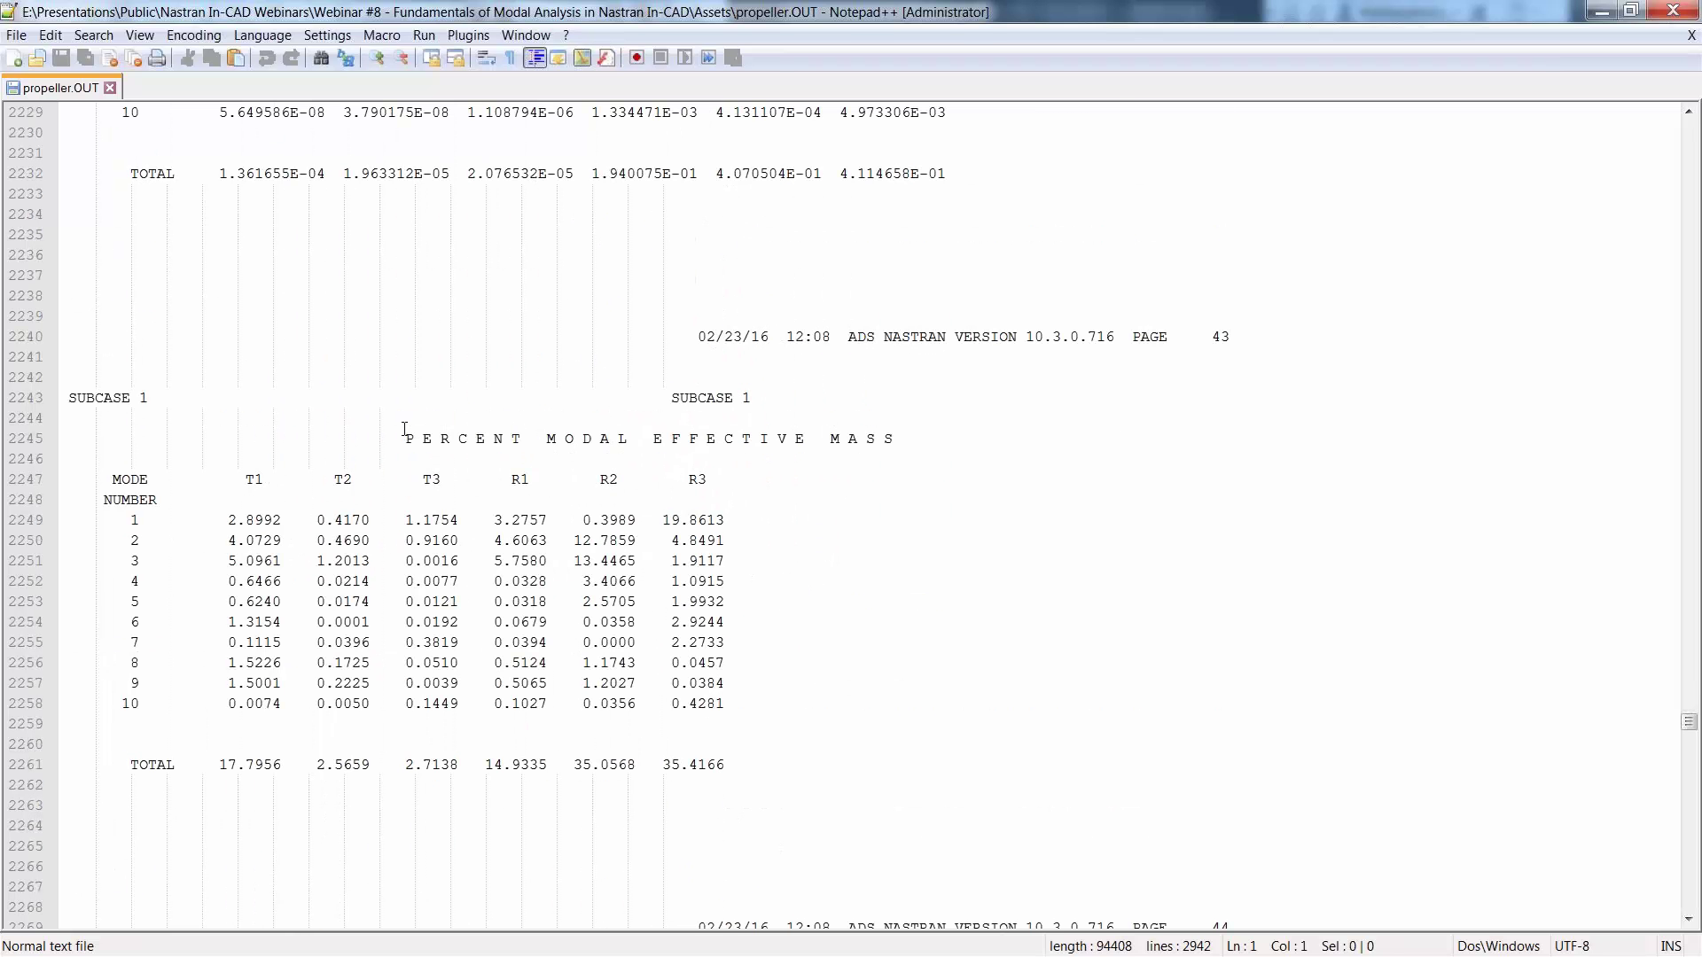
pyautogui.moveTo(402, 438); pyautogui.dragTo(843, 439)
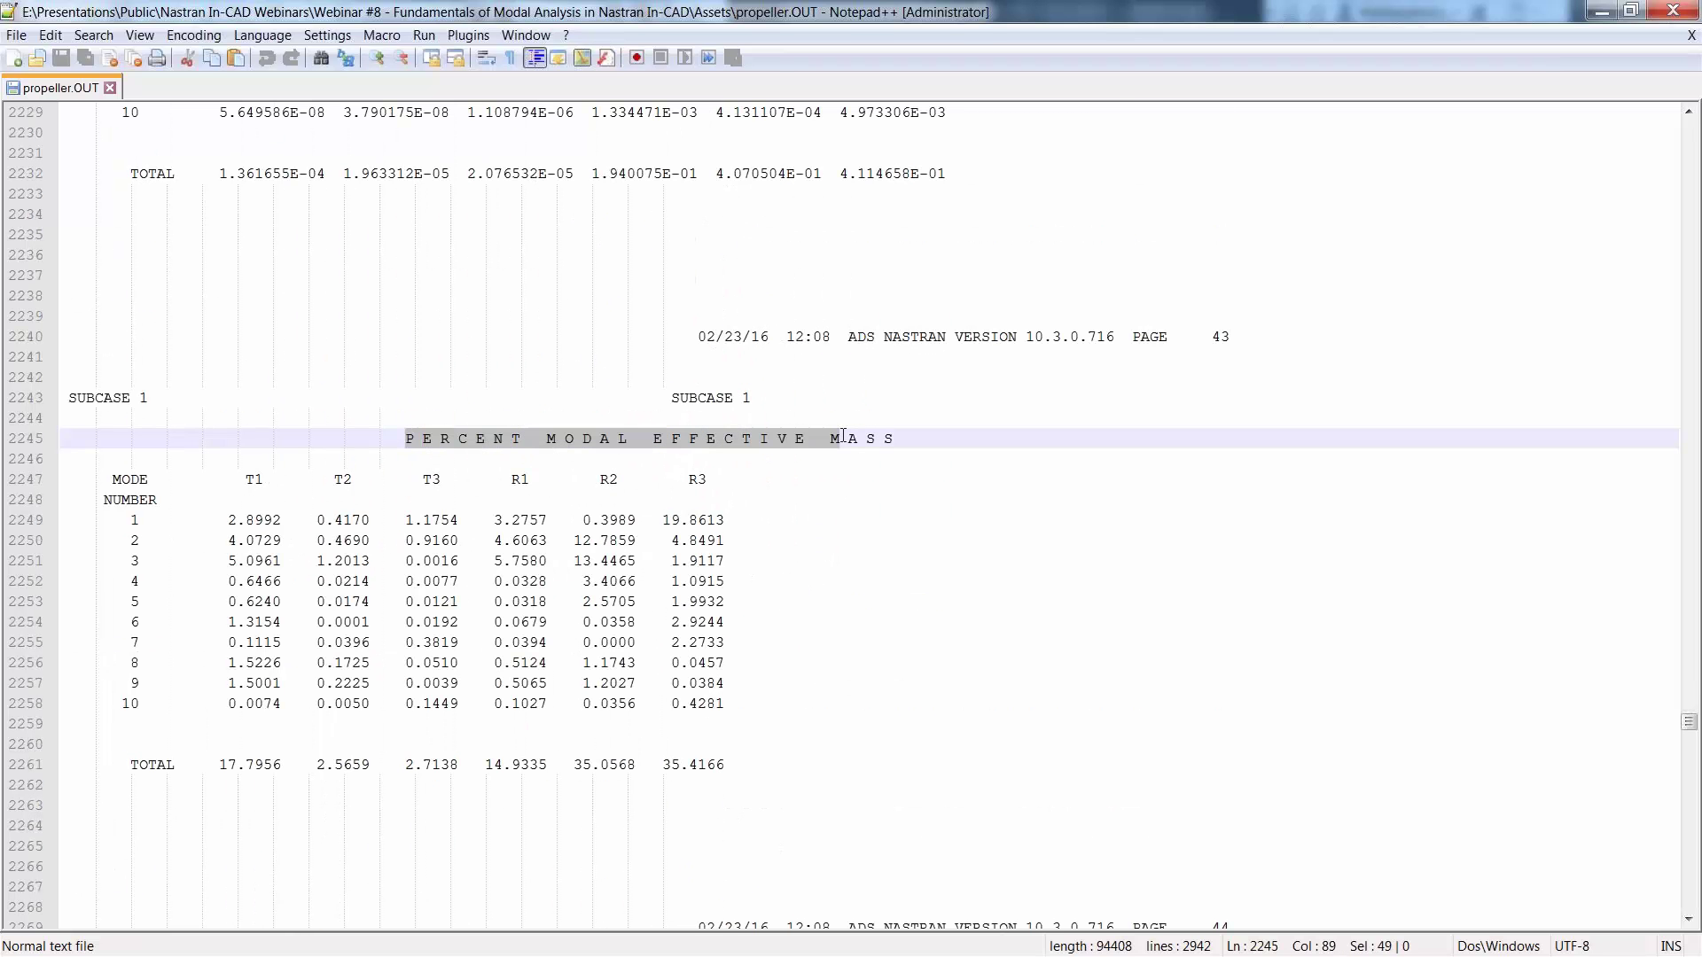
# Examine the Percent Modal Effective Mass table, highlighting all its mode rows, the T1 column label and the heading.
pyautogui.click(809, 483)
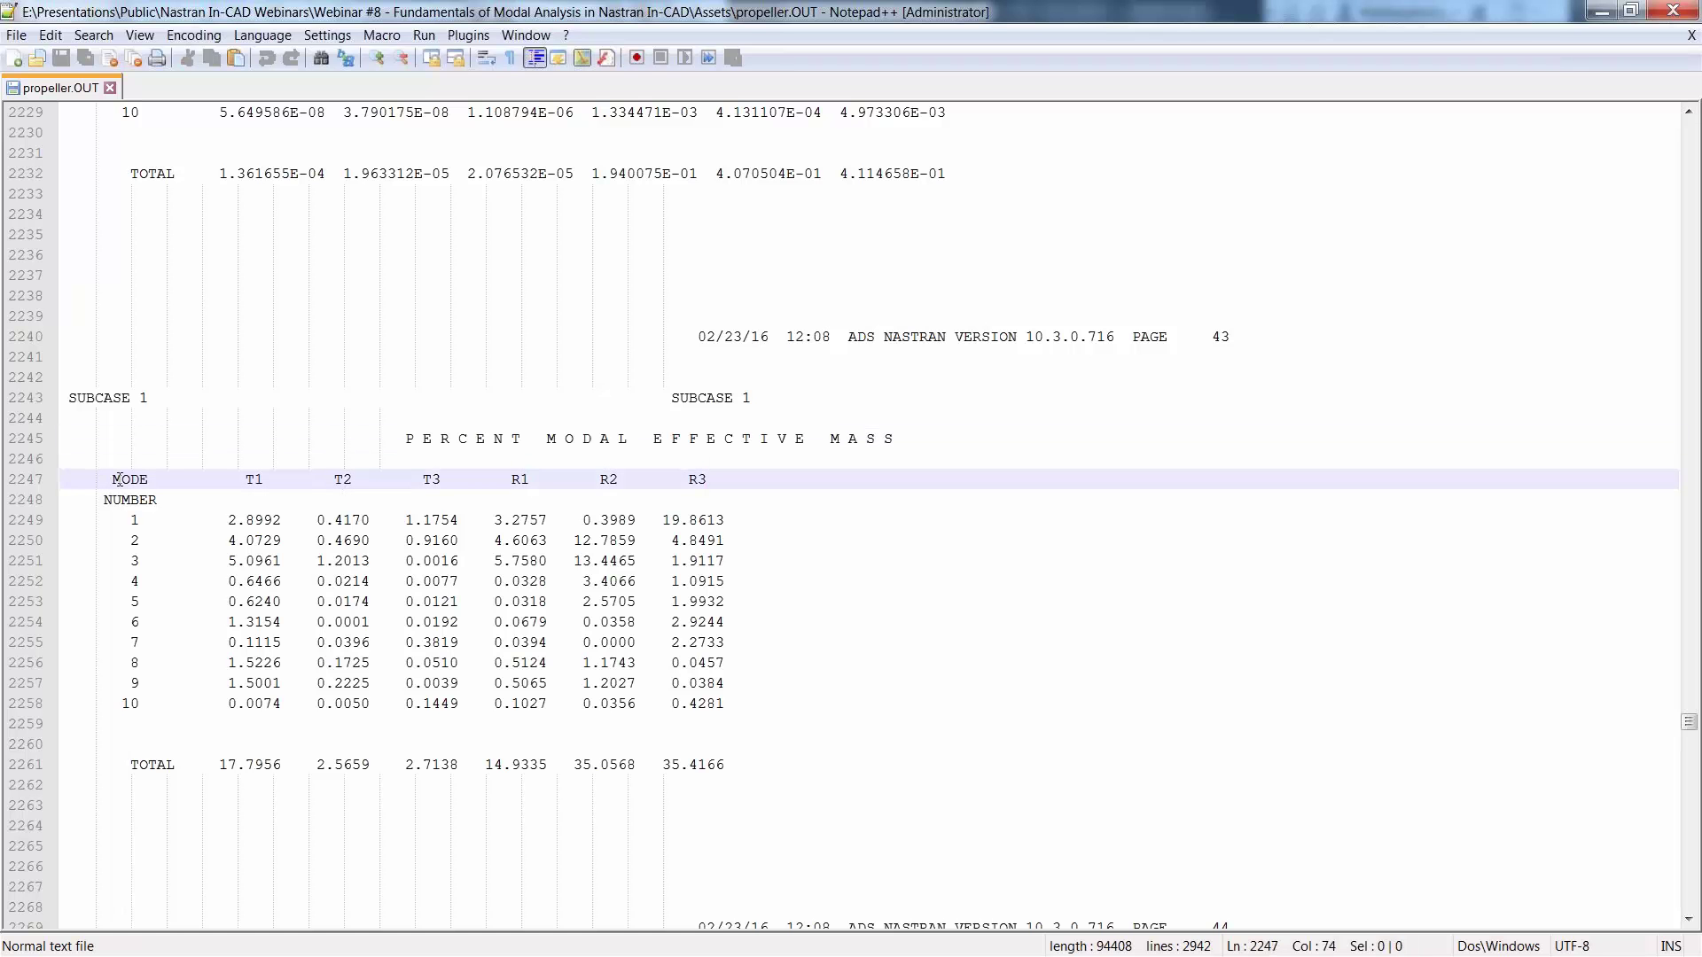
pyautogui.moveTo(112, 480); pyautogui.dragTo(731, 765)
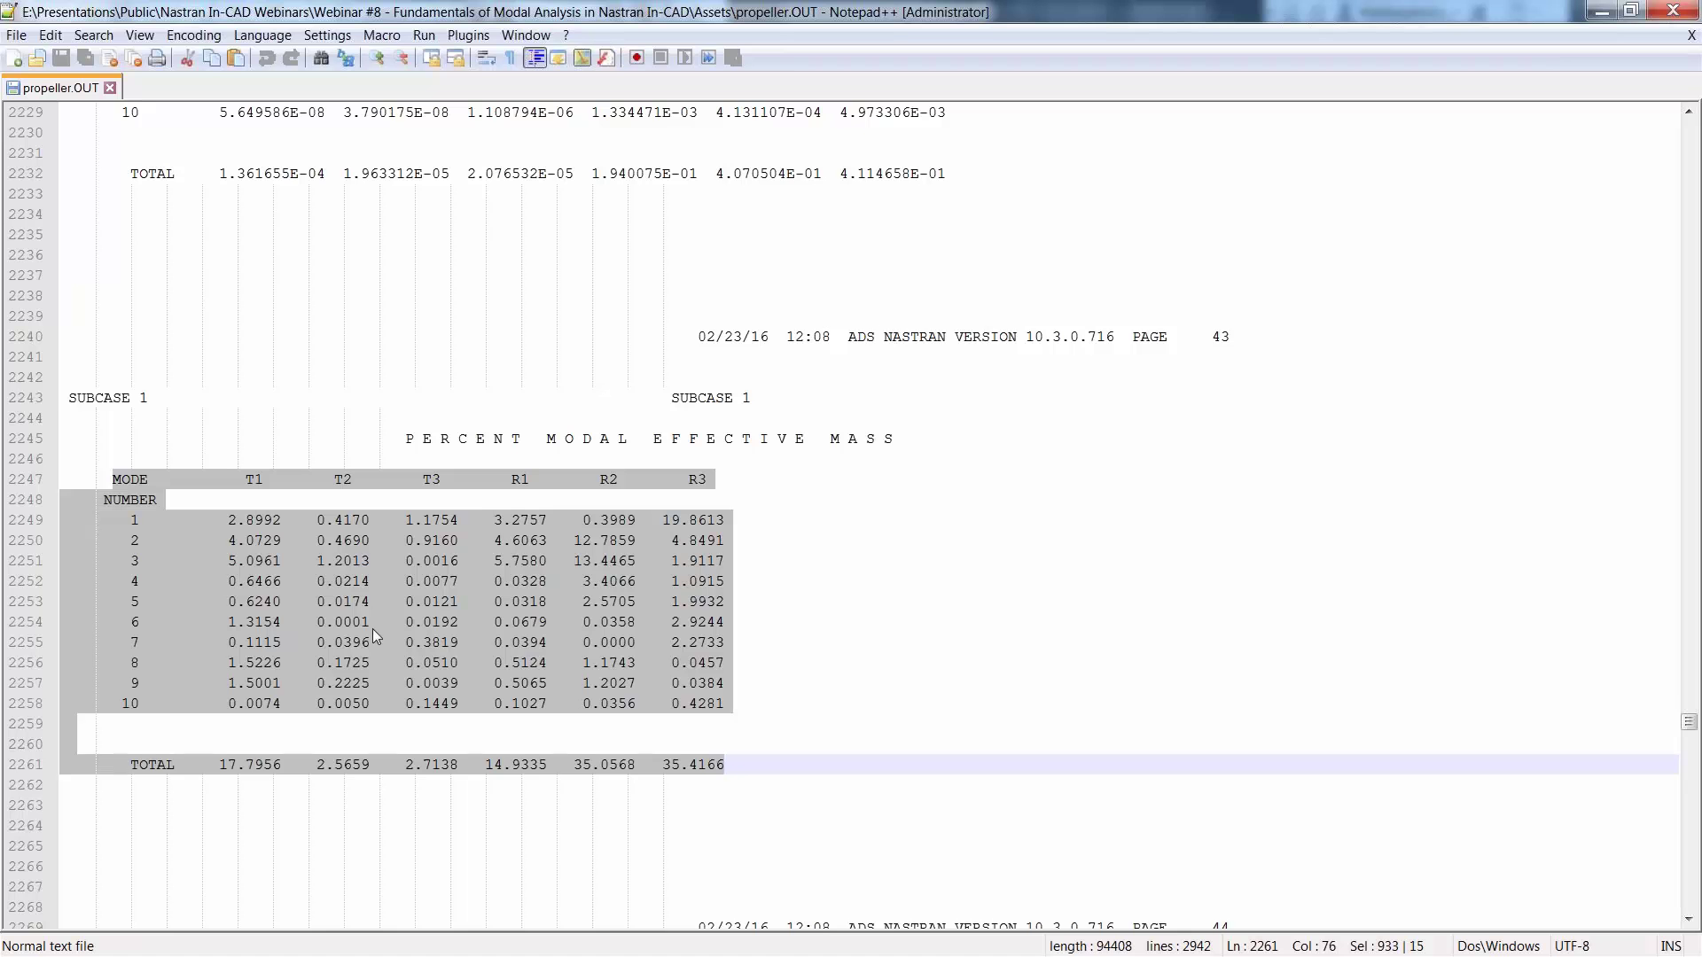
pyautogui.scroll(-1, 373, 630)
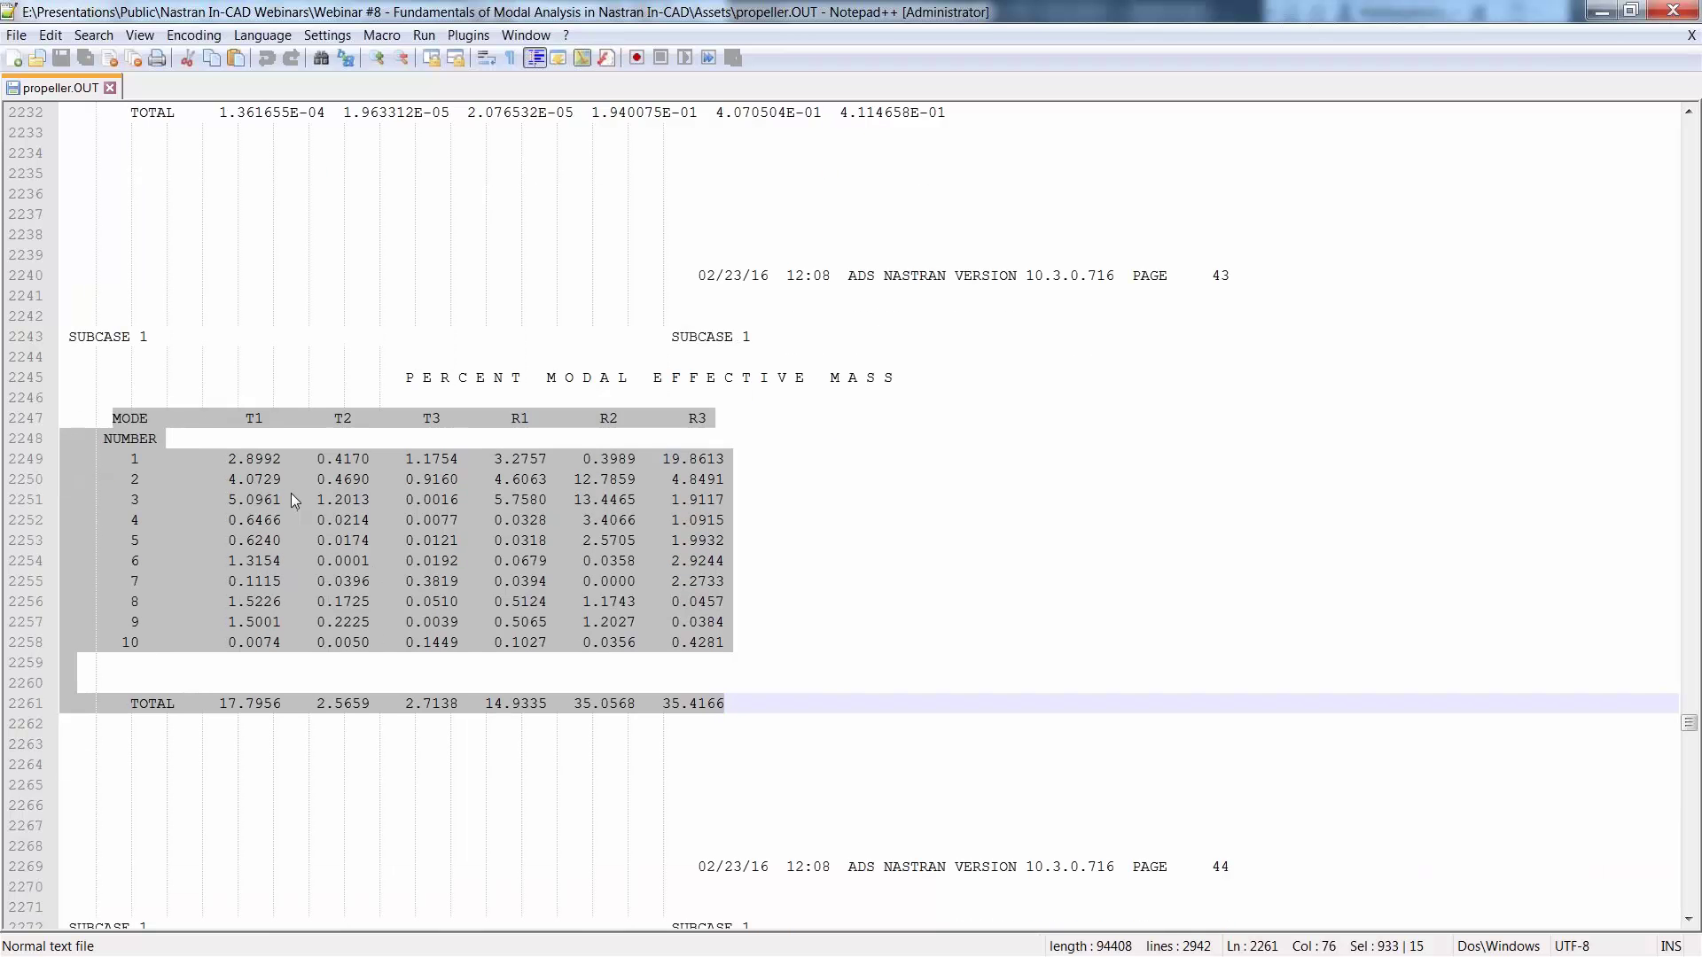
pyautogui.click(248, 417)
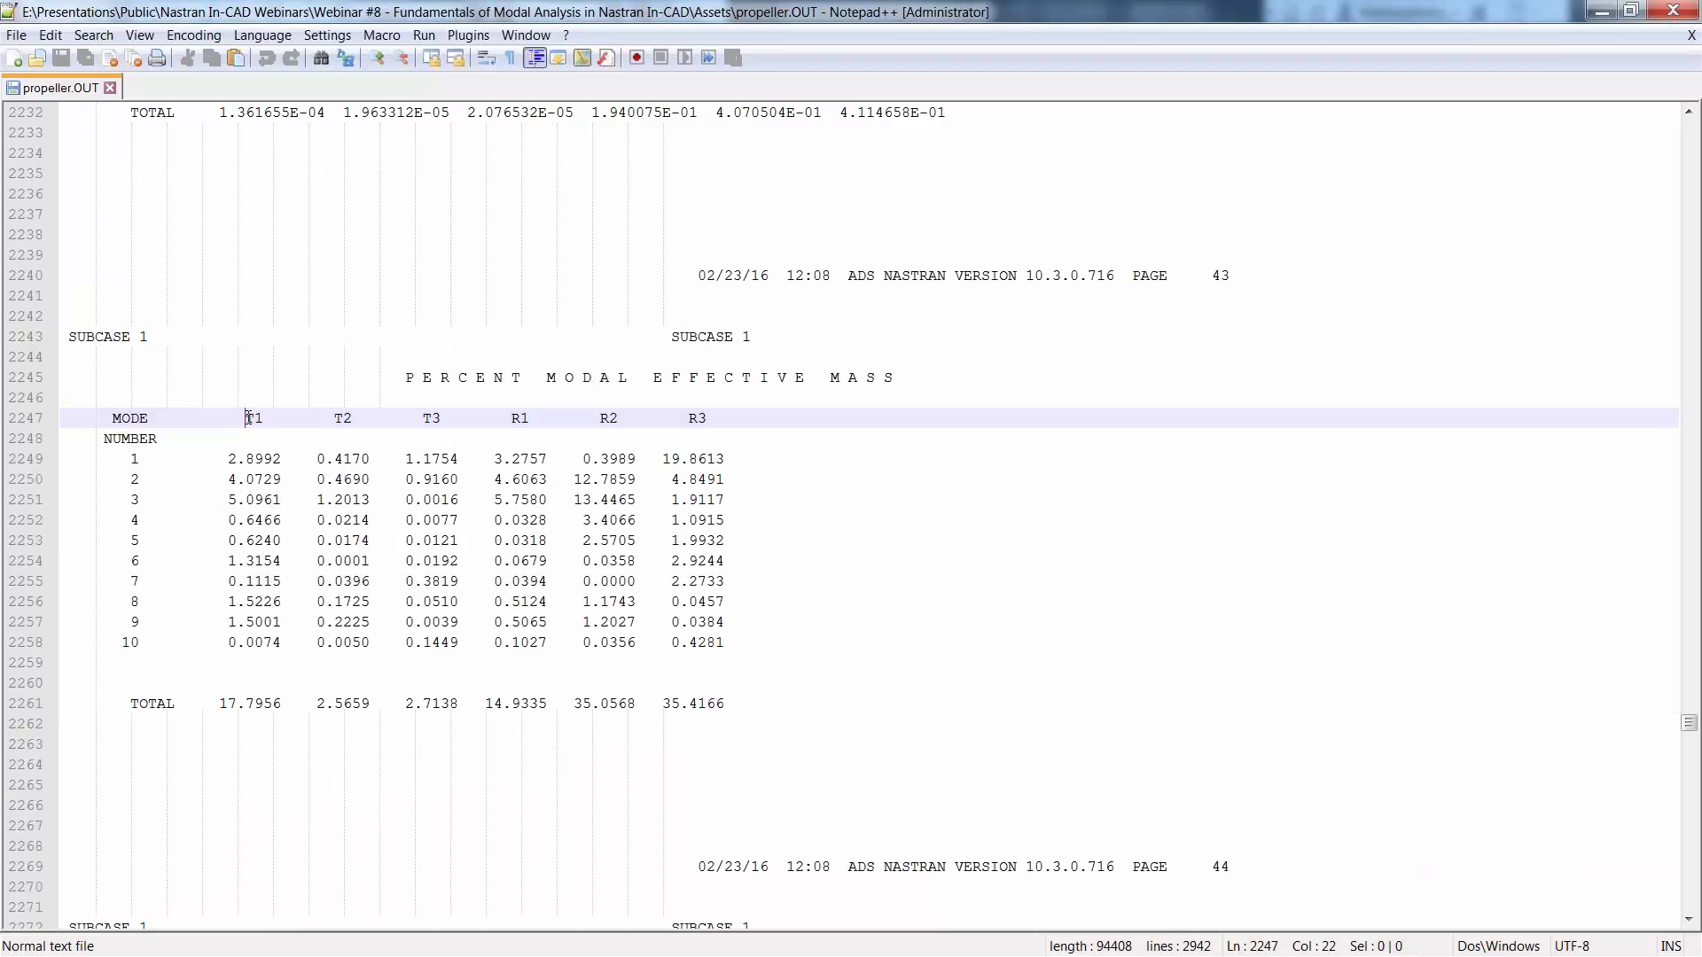
pyautogui.moveTo(249, 418); pyautogui.dragTo(272, 417)
pyautogui.moveTo(409, 380); pyautogui.dragTo(718, 378)
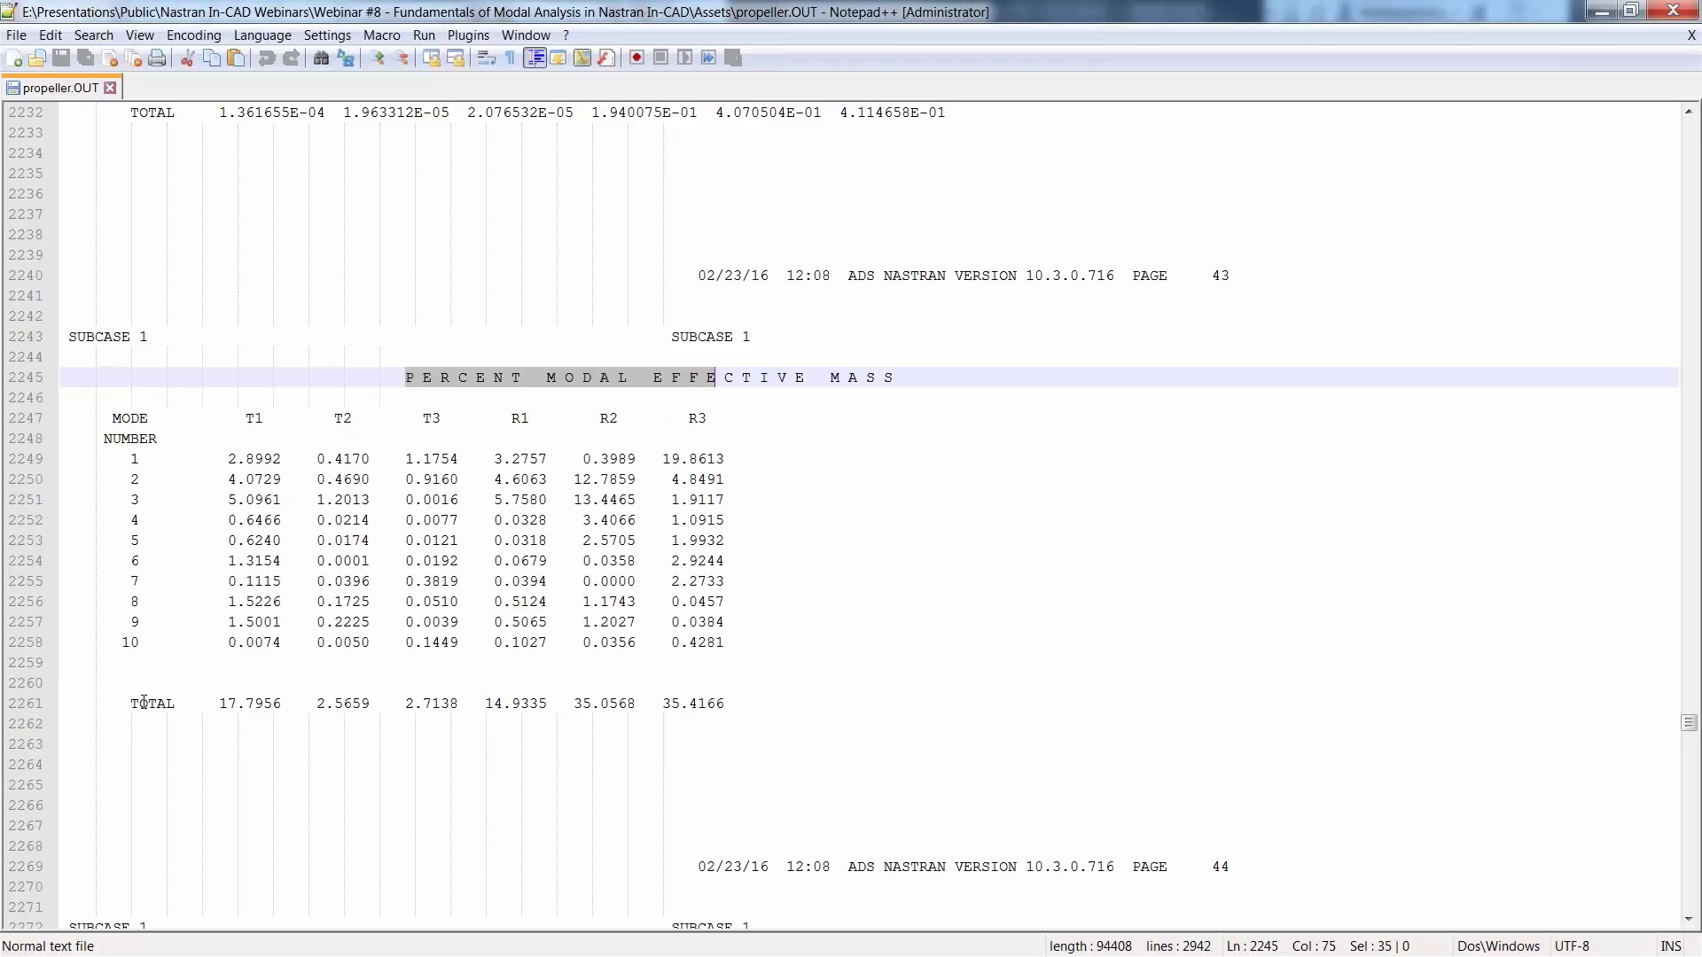
# Examine the TOTAL row of the Percent Modal Effective Mass table across the T1 to R3 directions.
pyautogui.moveTo(131, 704); pyautogui.dragTo(725, 704)
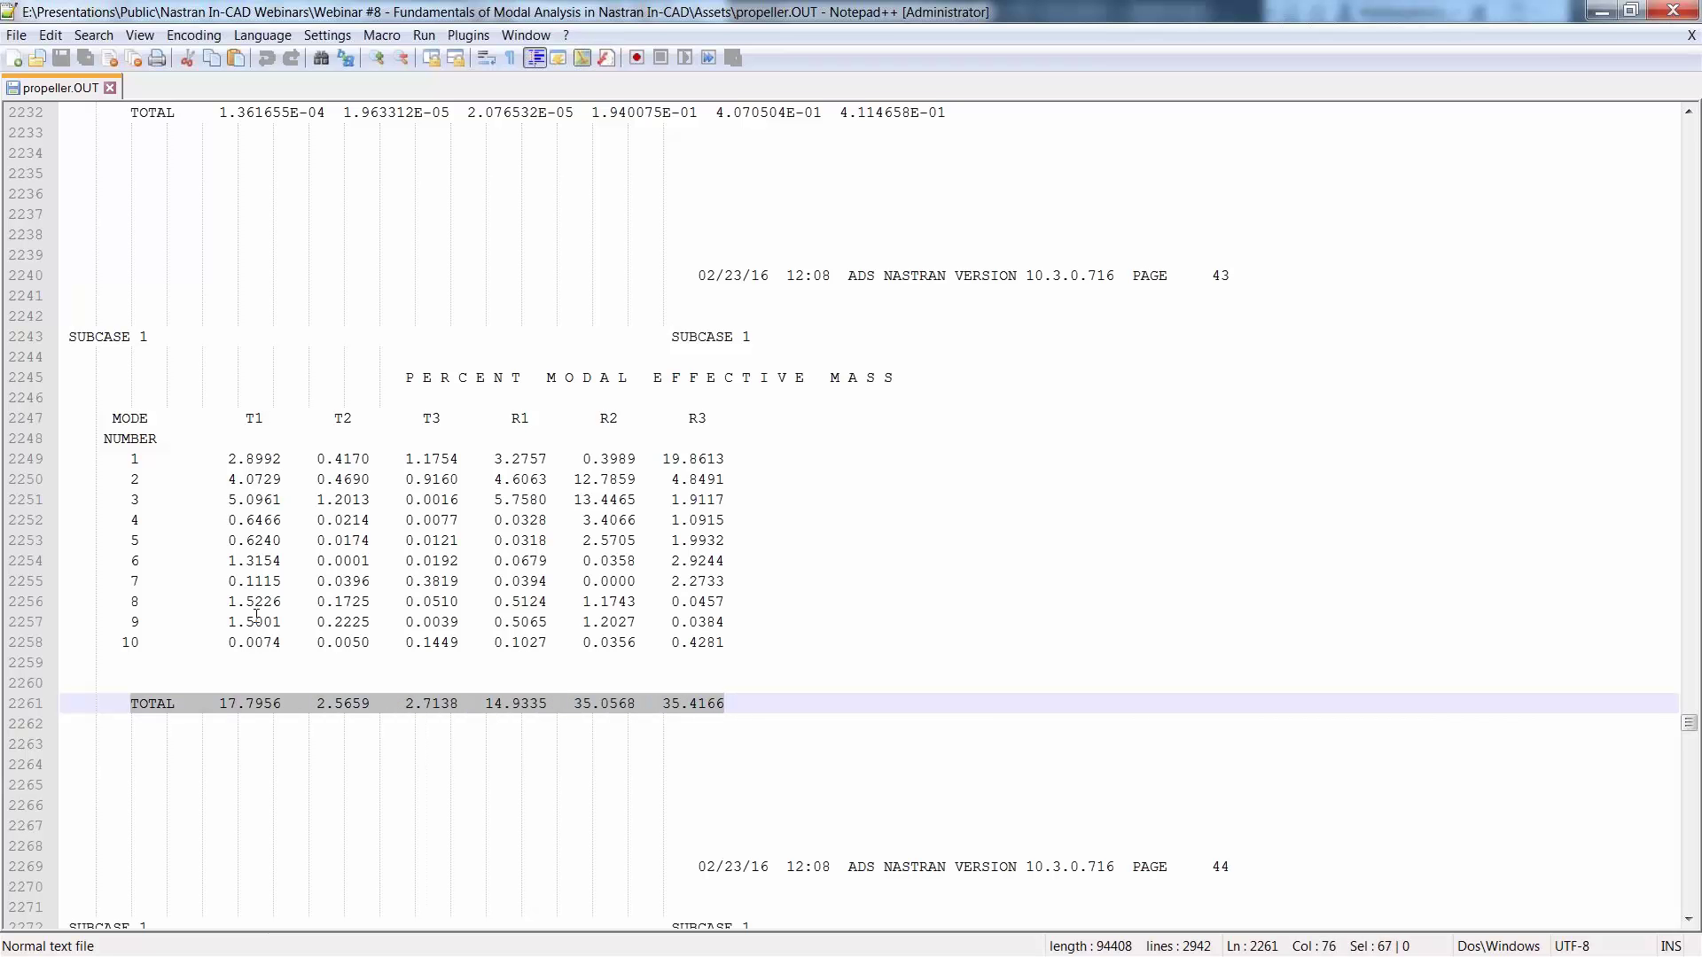
pyautogui.click(309, 704)
pyautogui.moveTo(118, 703); pyautogui.dragTo(505, 692)
pyautogui.moveTo(689, 689); pyautogui.dragTo(122, 703)
pyautogui.click(256, 703)
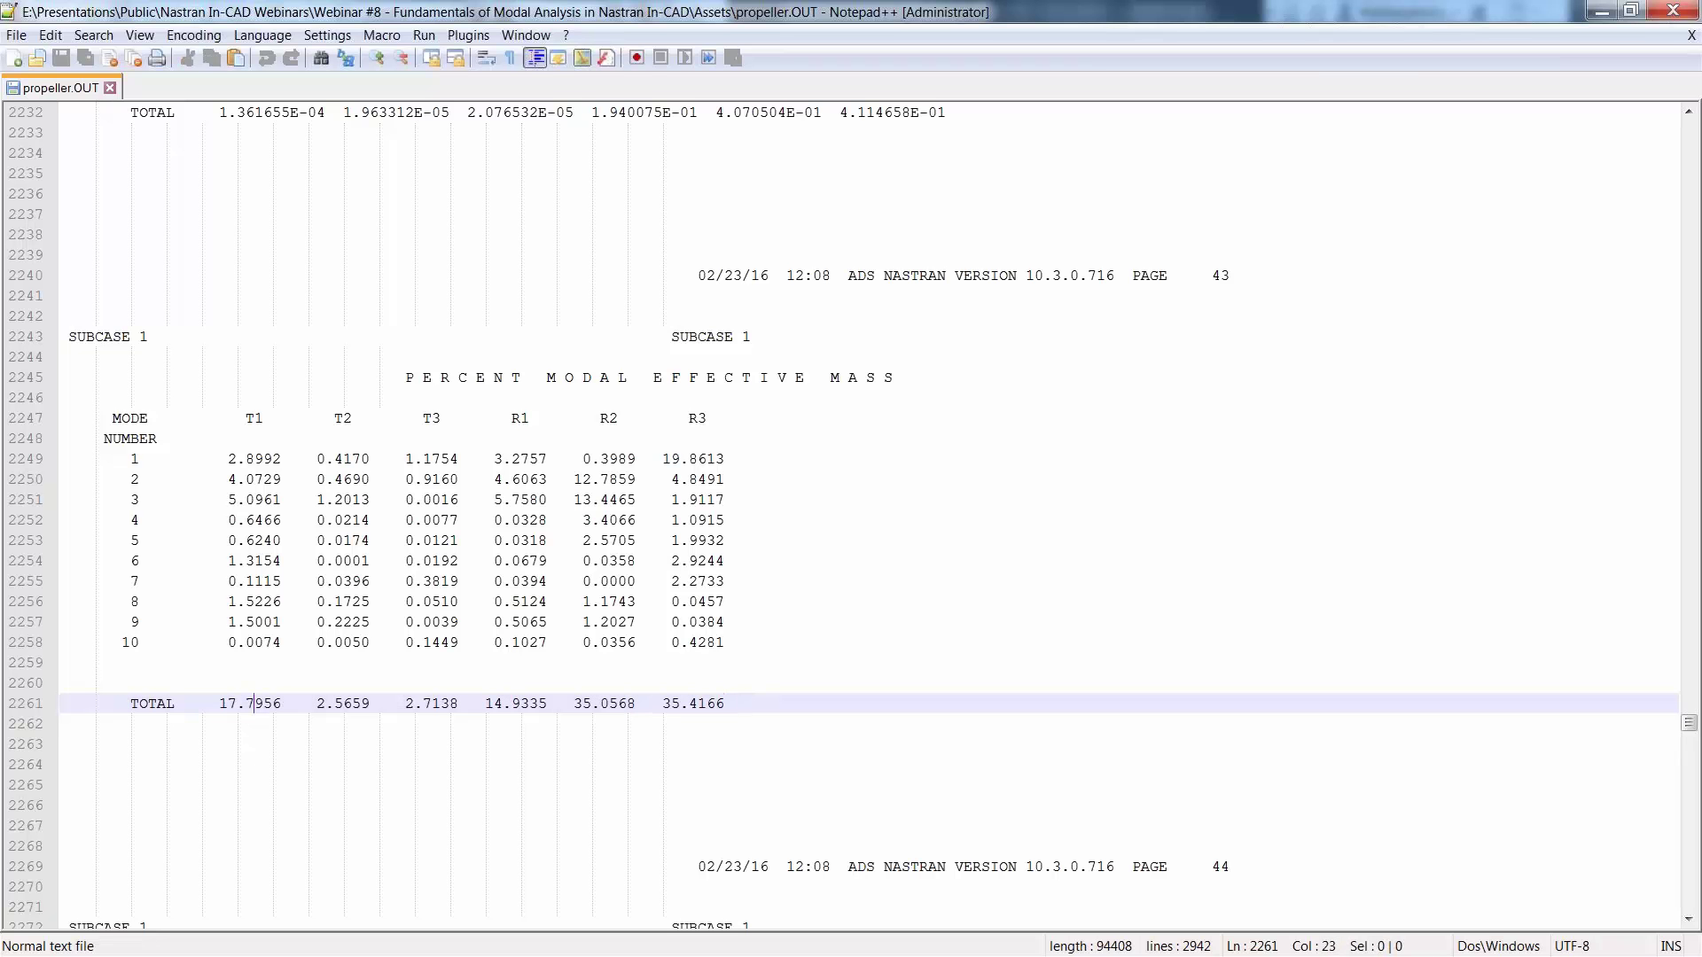
pyautogui.click(344, 703)
pyautogui.click(520, 704)
pyautogui.click(439, 703)
pyautogui.click(344, 703)
pyautogui.moveTo(133, 705); pyautogui.dragTo(736, 704)
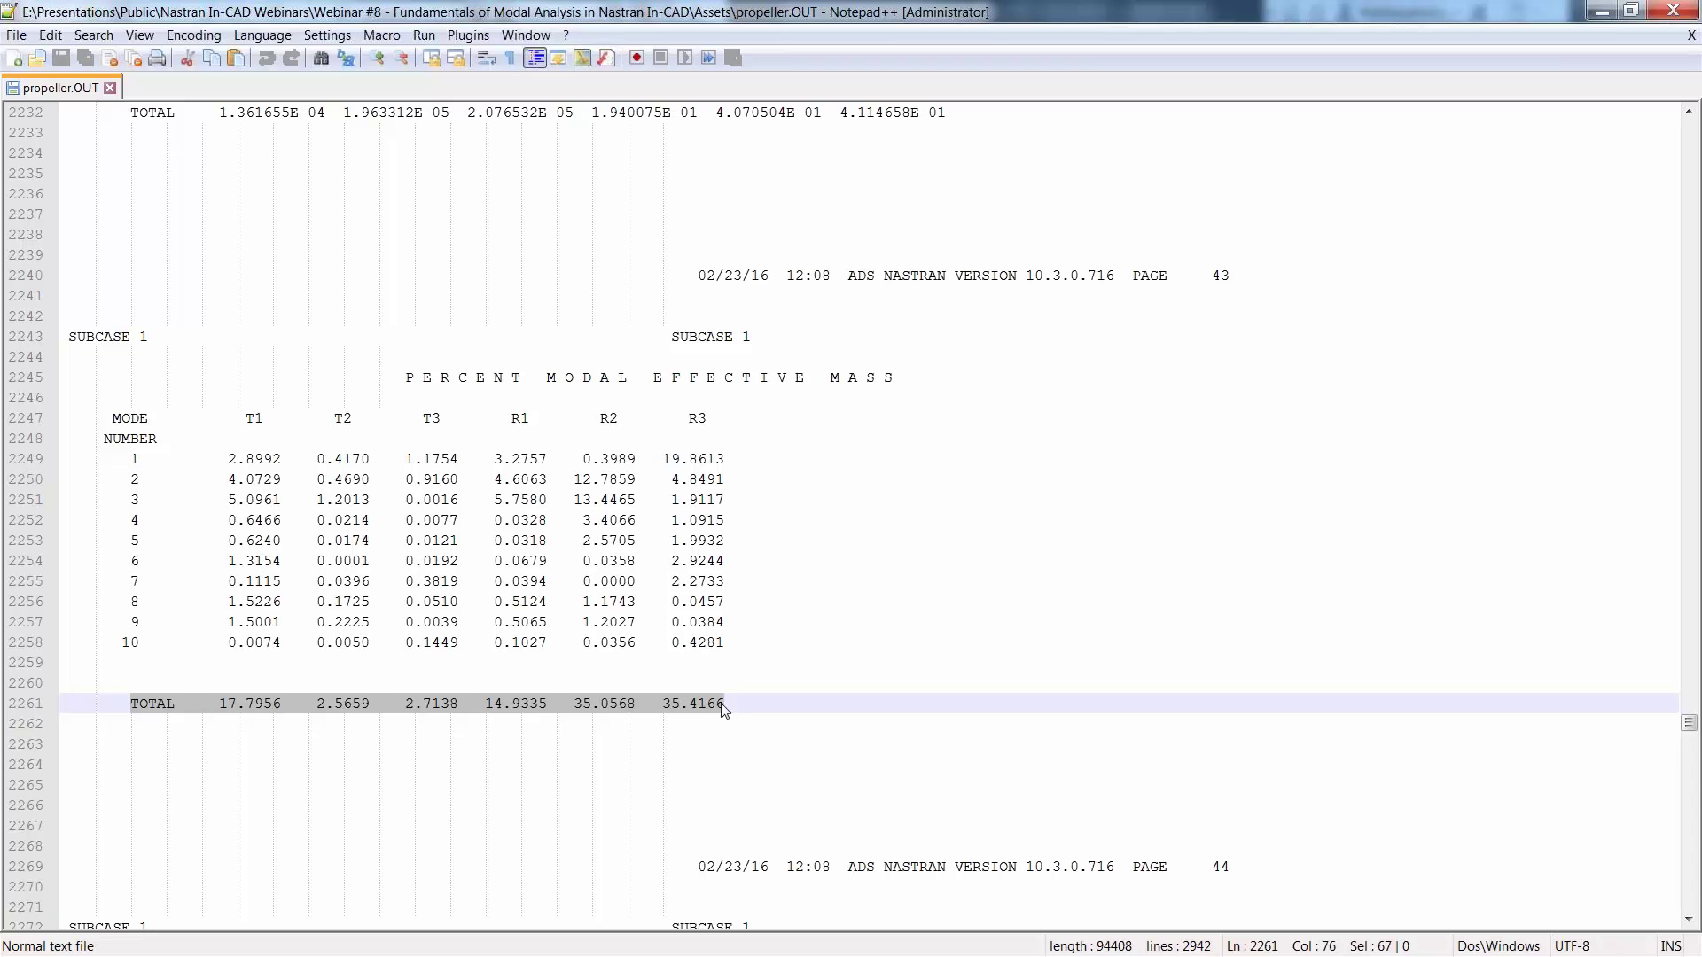
pyautogui.click(728, 705)
pyautogui.moveTo(728, 705); pyautogui.dragTo(121, 704)
pyautogui.click(102, 702)
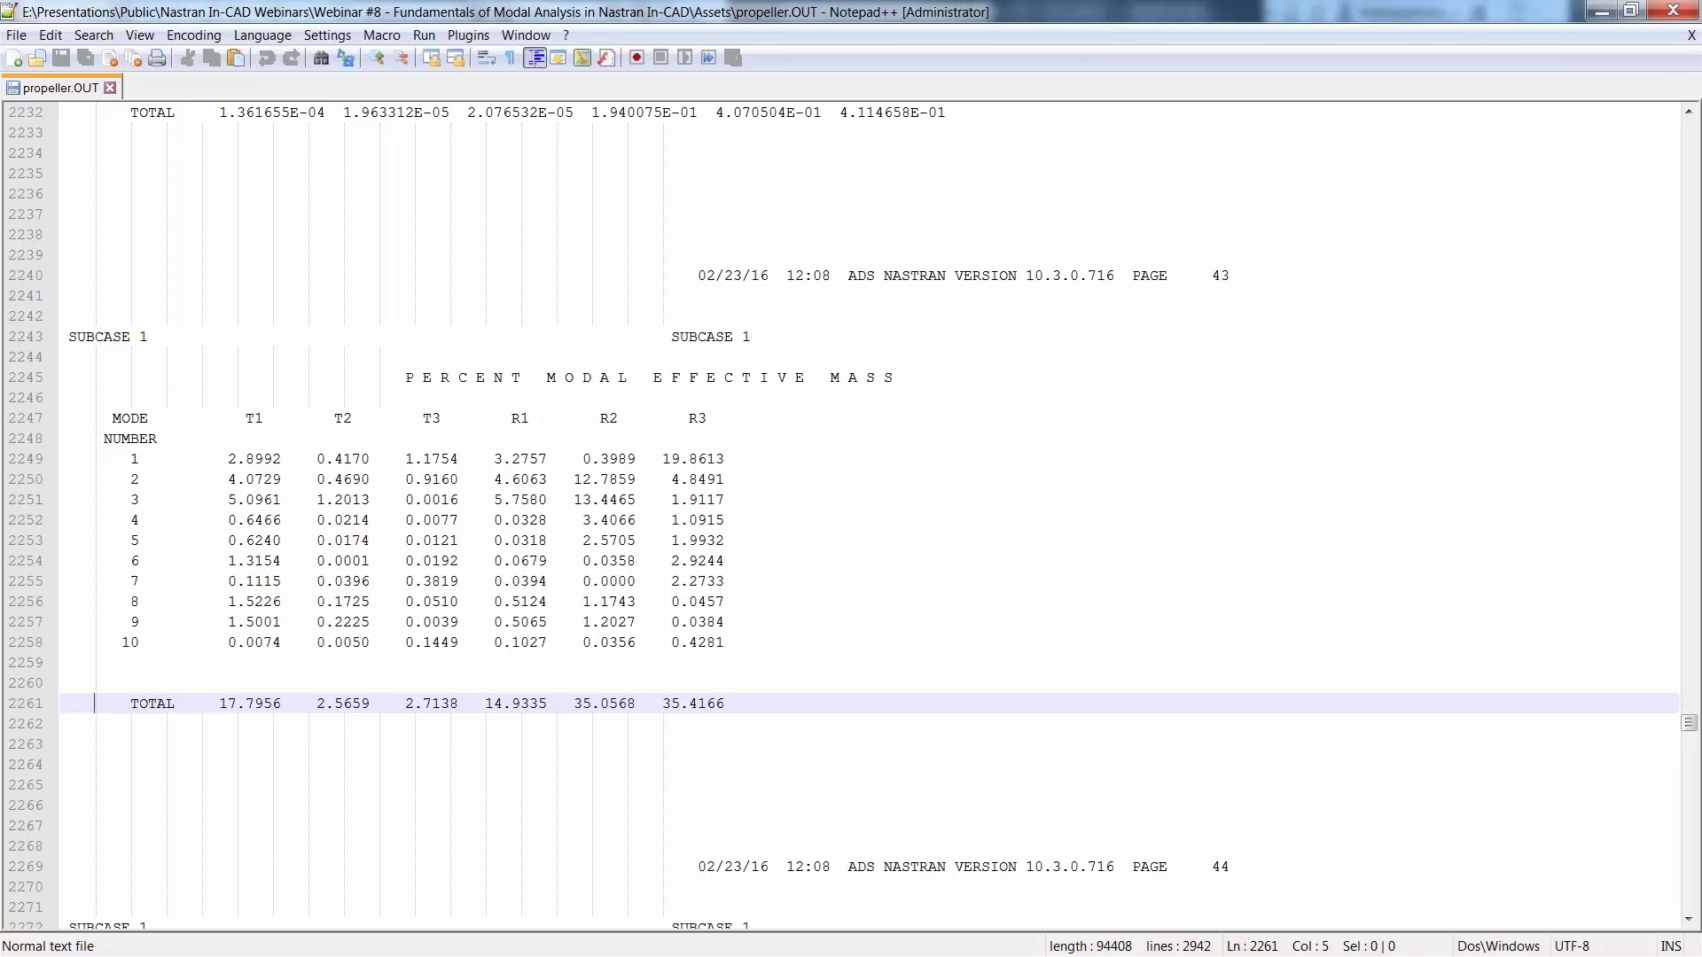
# Close propeller.OUT, minimize the Assets folder window and return to the propeller model in Inventor.
pyautogui.click(1673, 10)
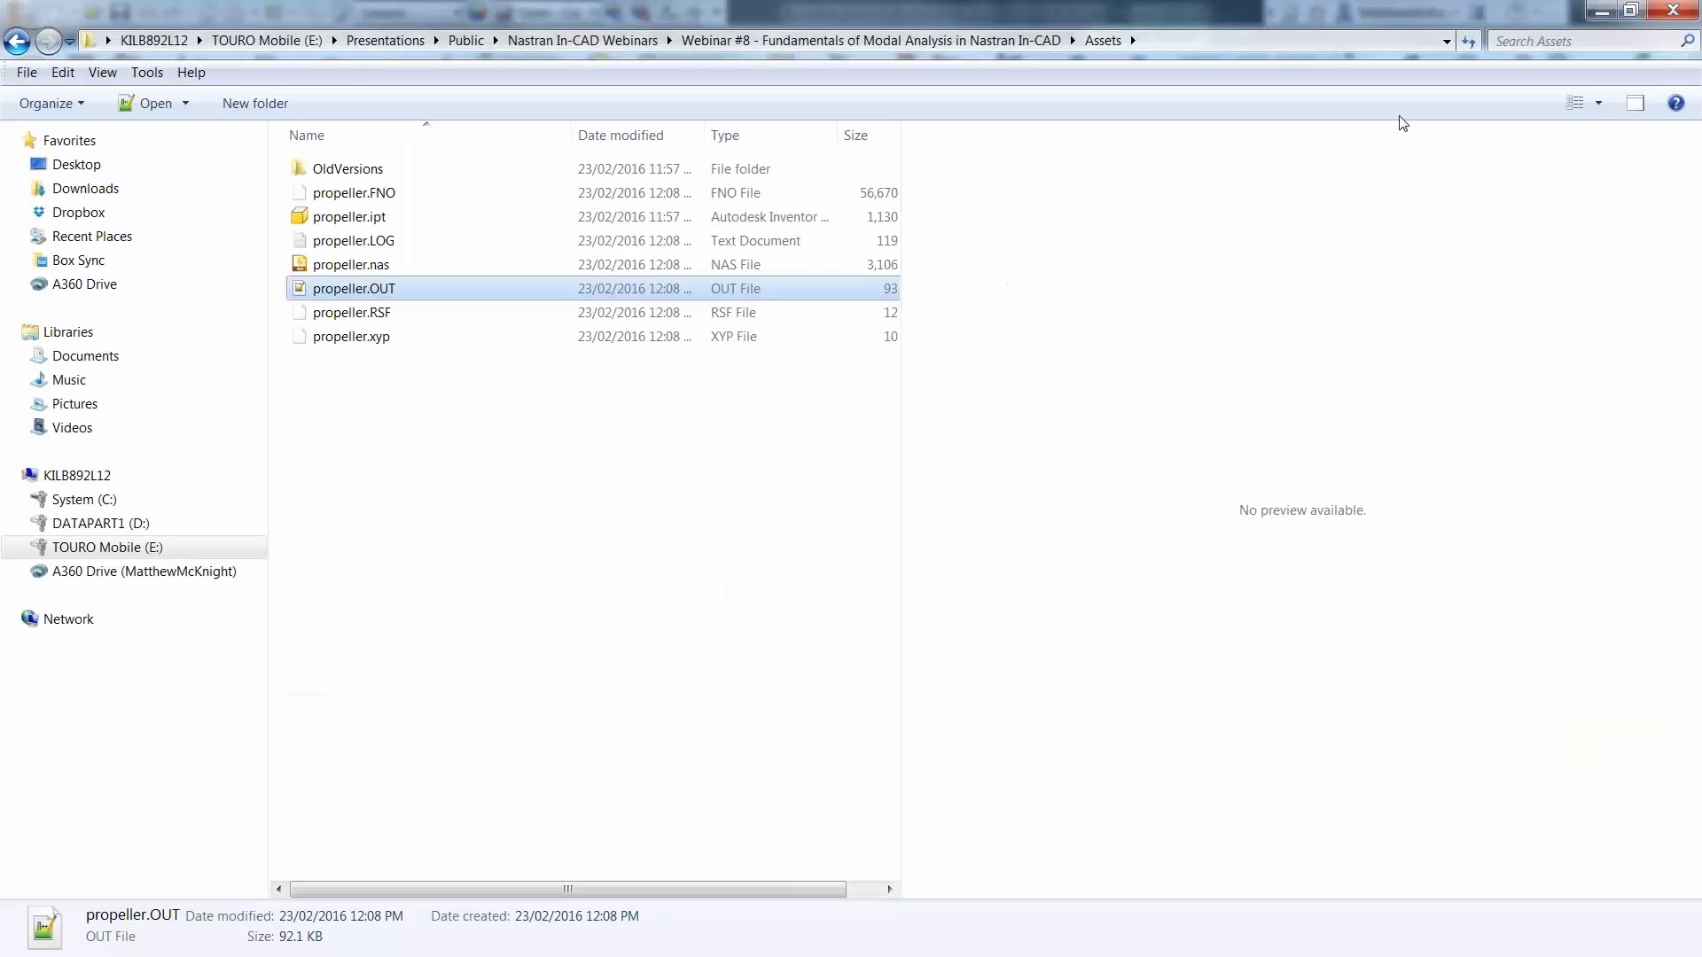
pyautogui.click(1602, 10)
pyautogui.moveTo(594, 335); pyautogui.dragTo(967, 326, button='middle')
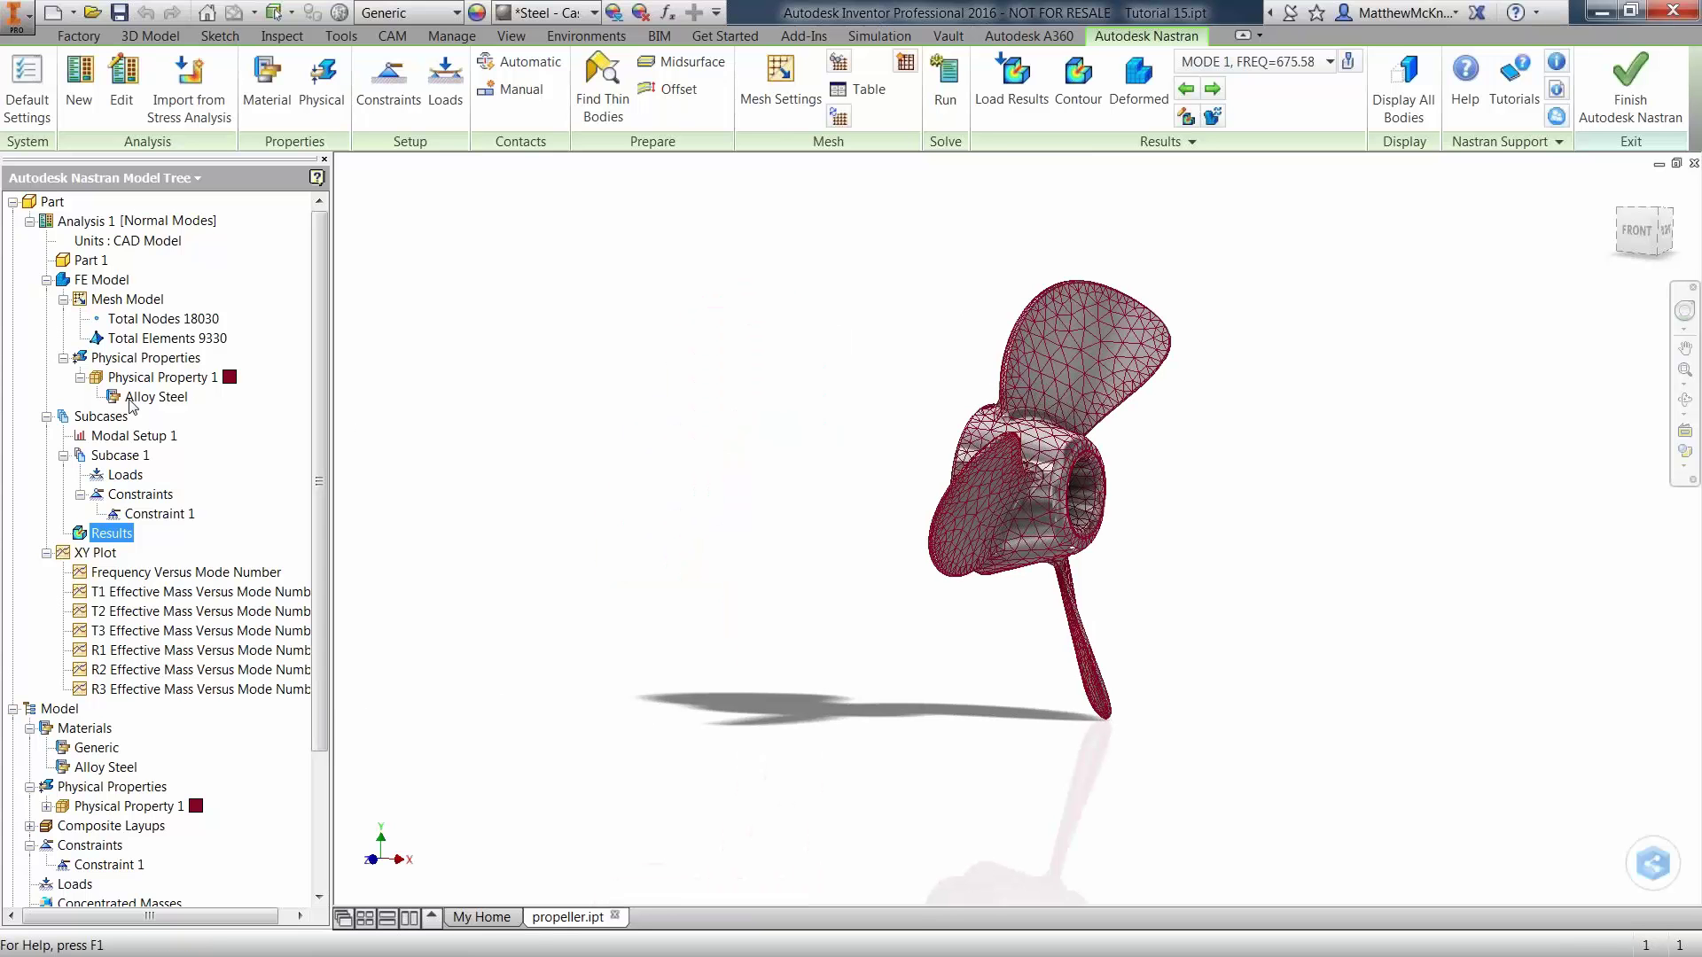
# Try 20 as the number of modes in Modal Setup 1 and cancel the edit.
pyautogui.click(133, 435)
pyautogui.rightClick(133, 435)
pyautogui.click(169, 440)
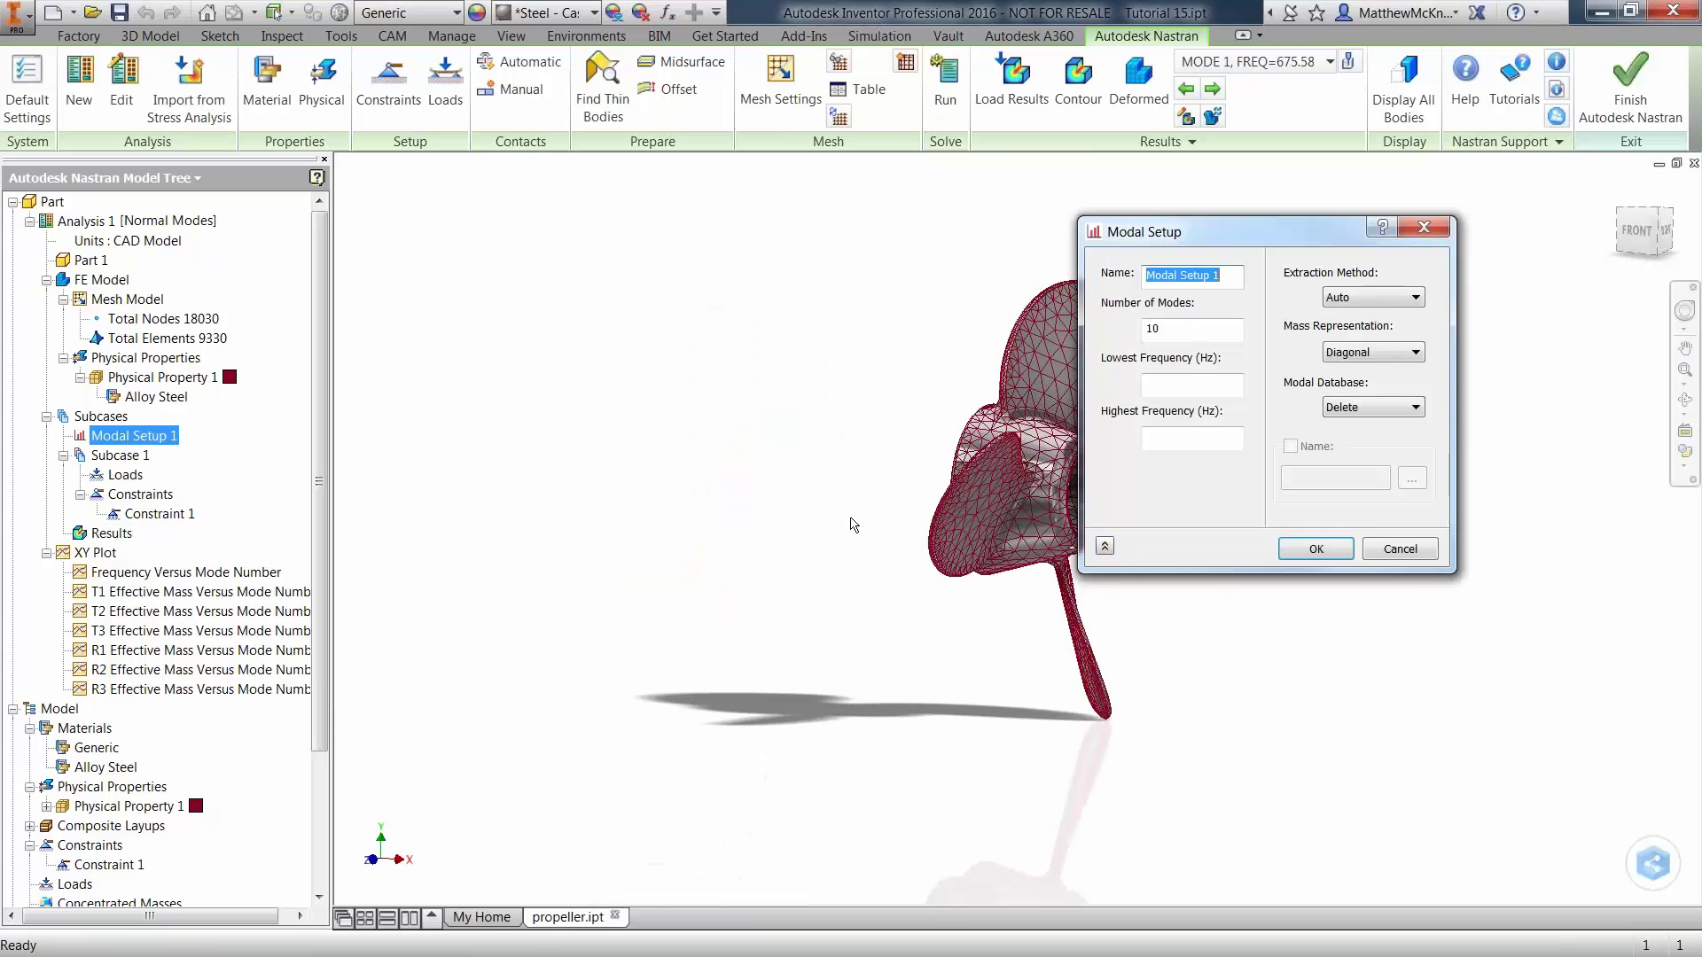
pyautogui.moveTo(1241, 231); pyautogui.dragTo(530, 264)
pyautogui.click(455, 361)
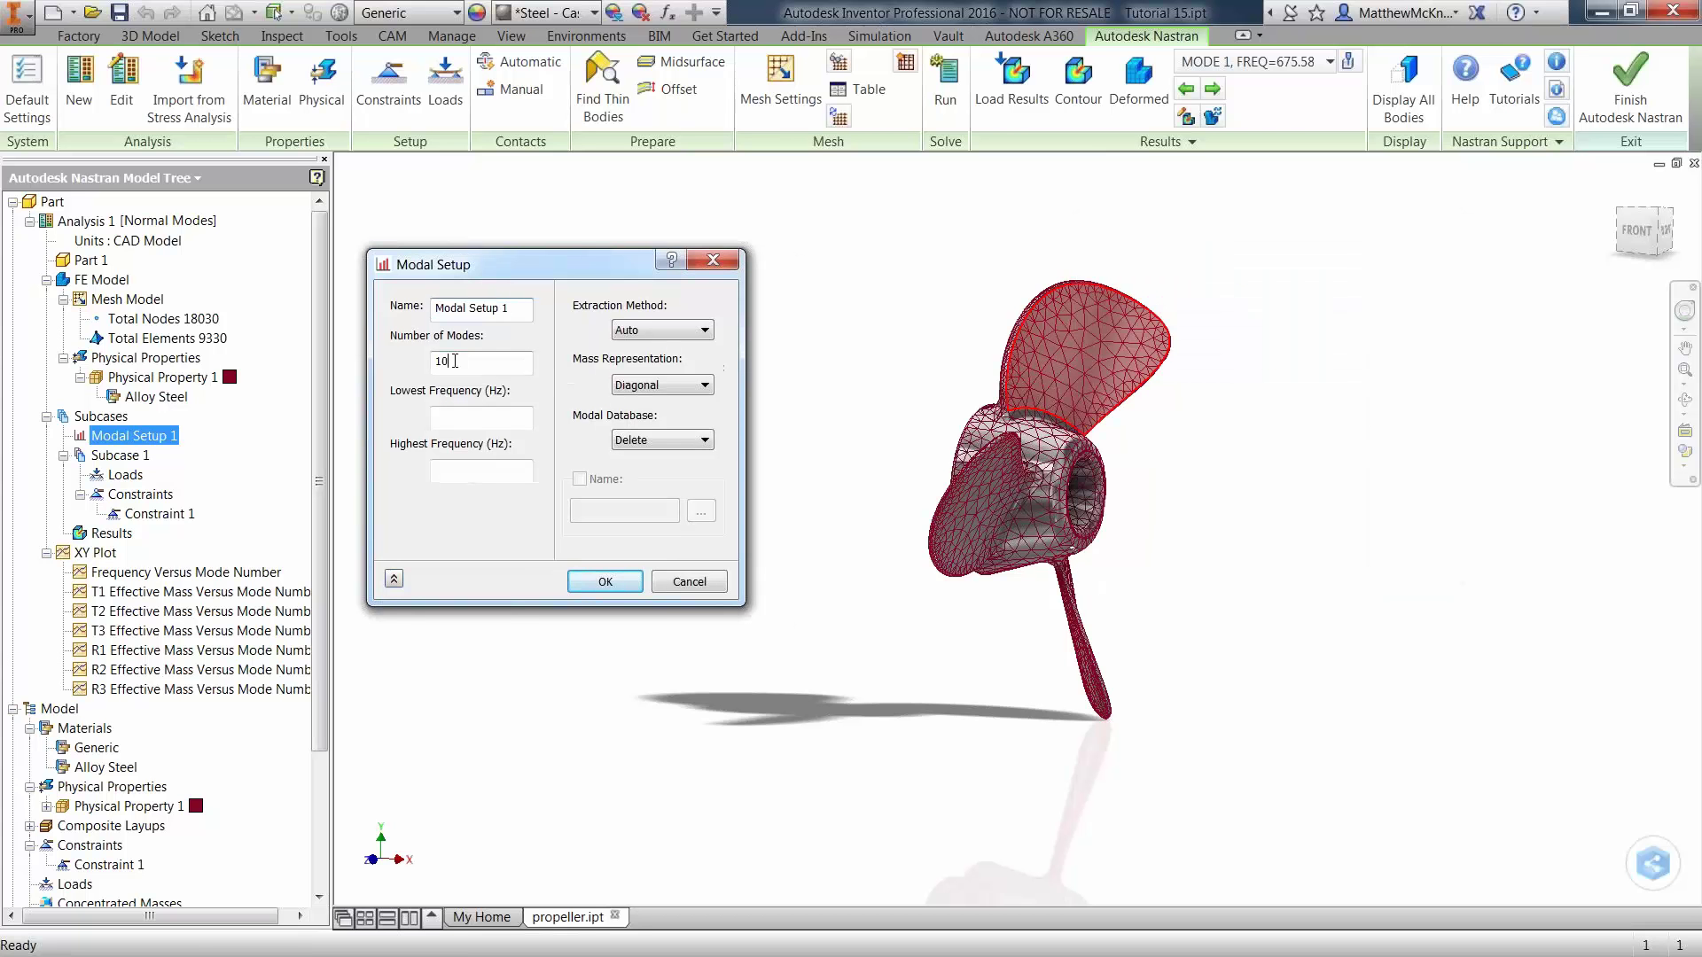
pyautogui.doubleClick(455, 361)
pyautogui.write('20')
pyautogui.click(690, 583)
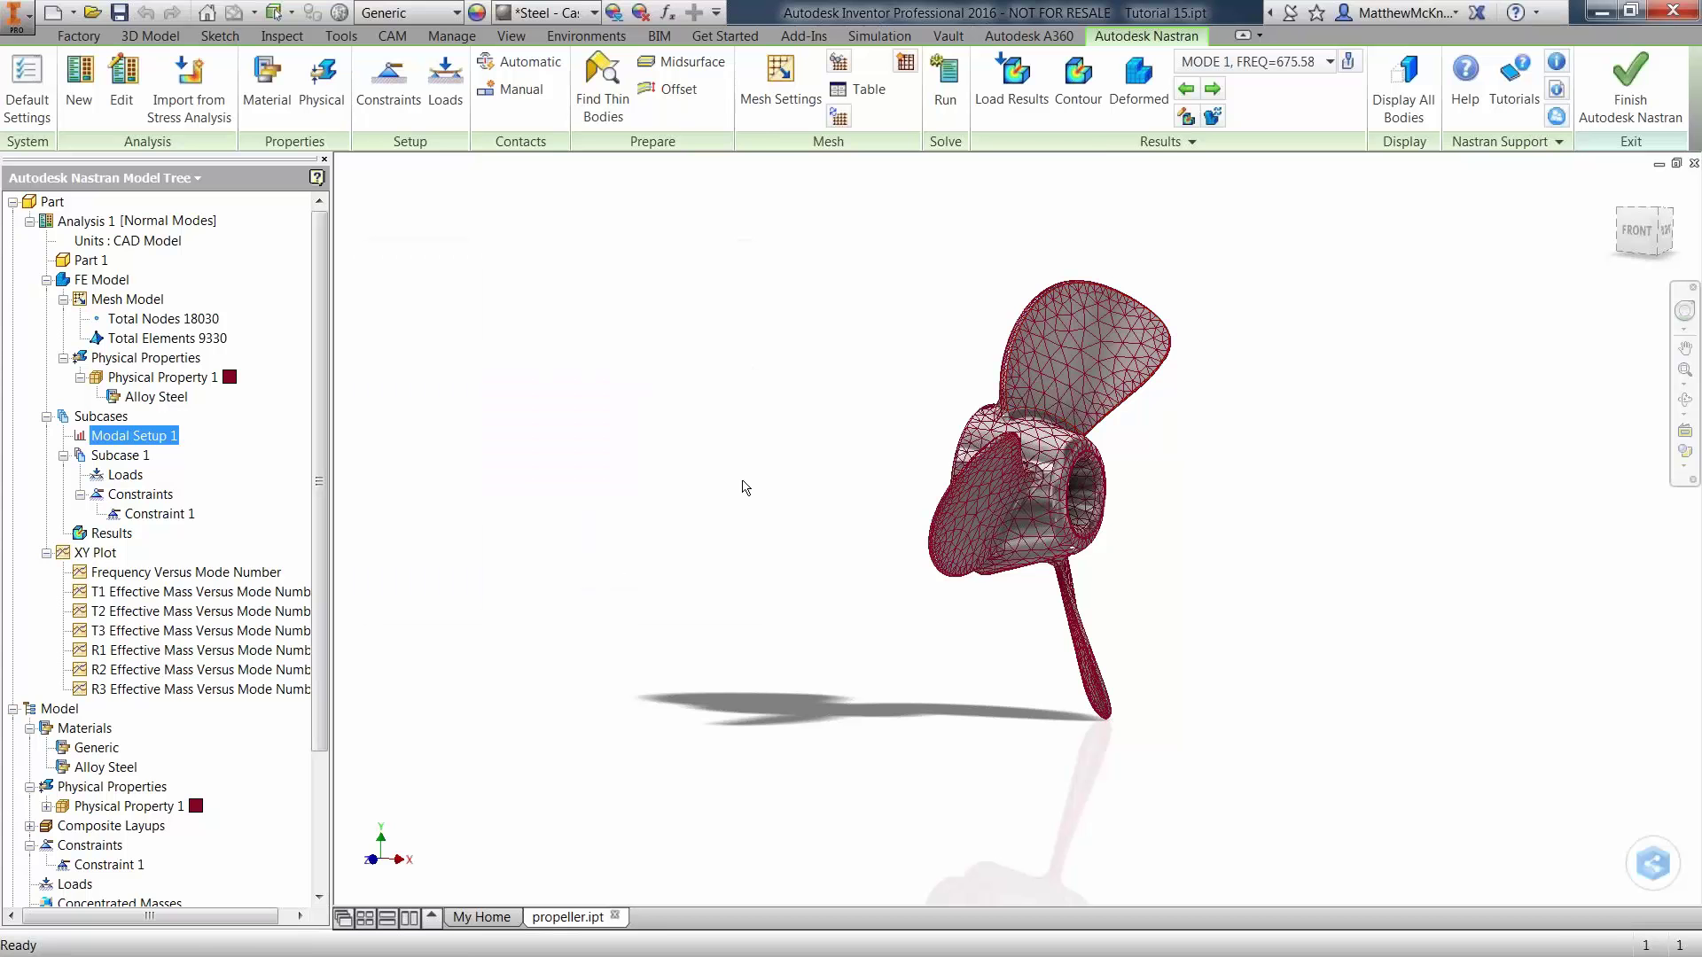
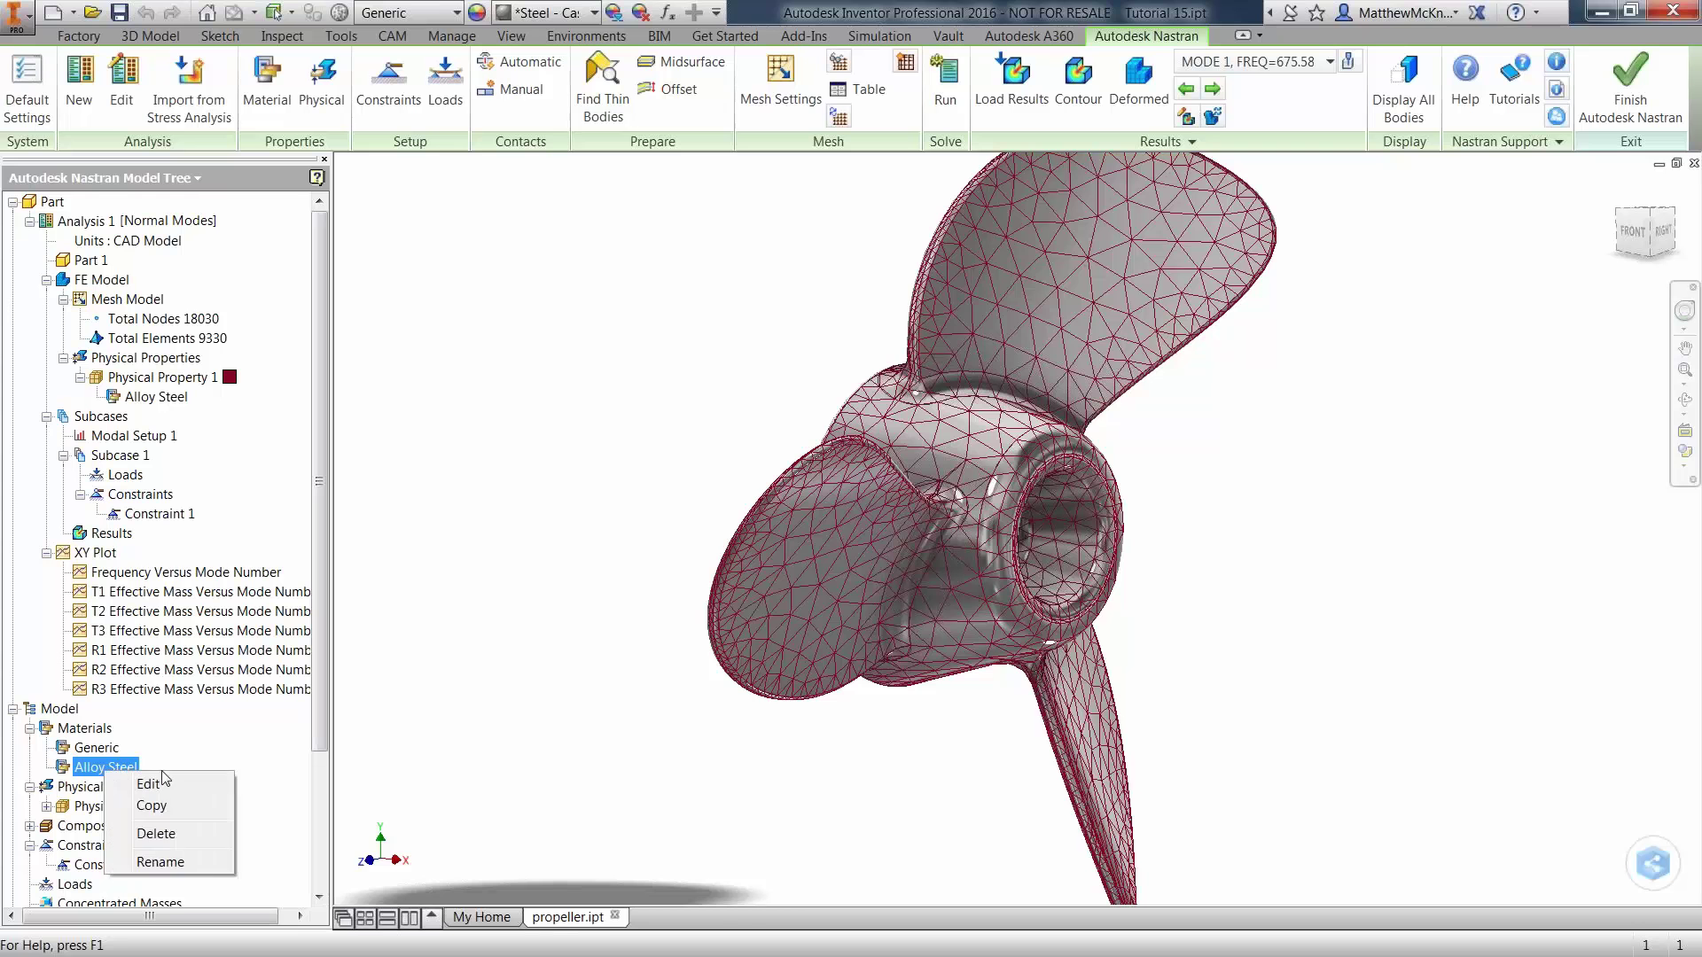
# Clear the density of the Alloy Steel material and run the normal modes analysis without it.
pyautogui.click(163, 779)
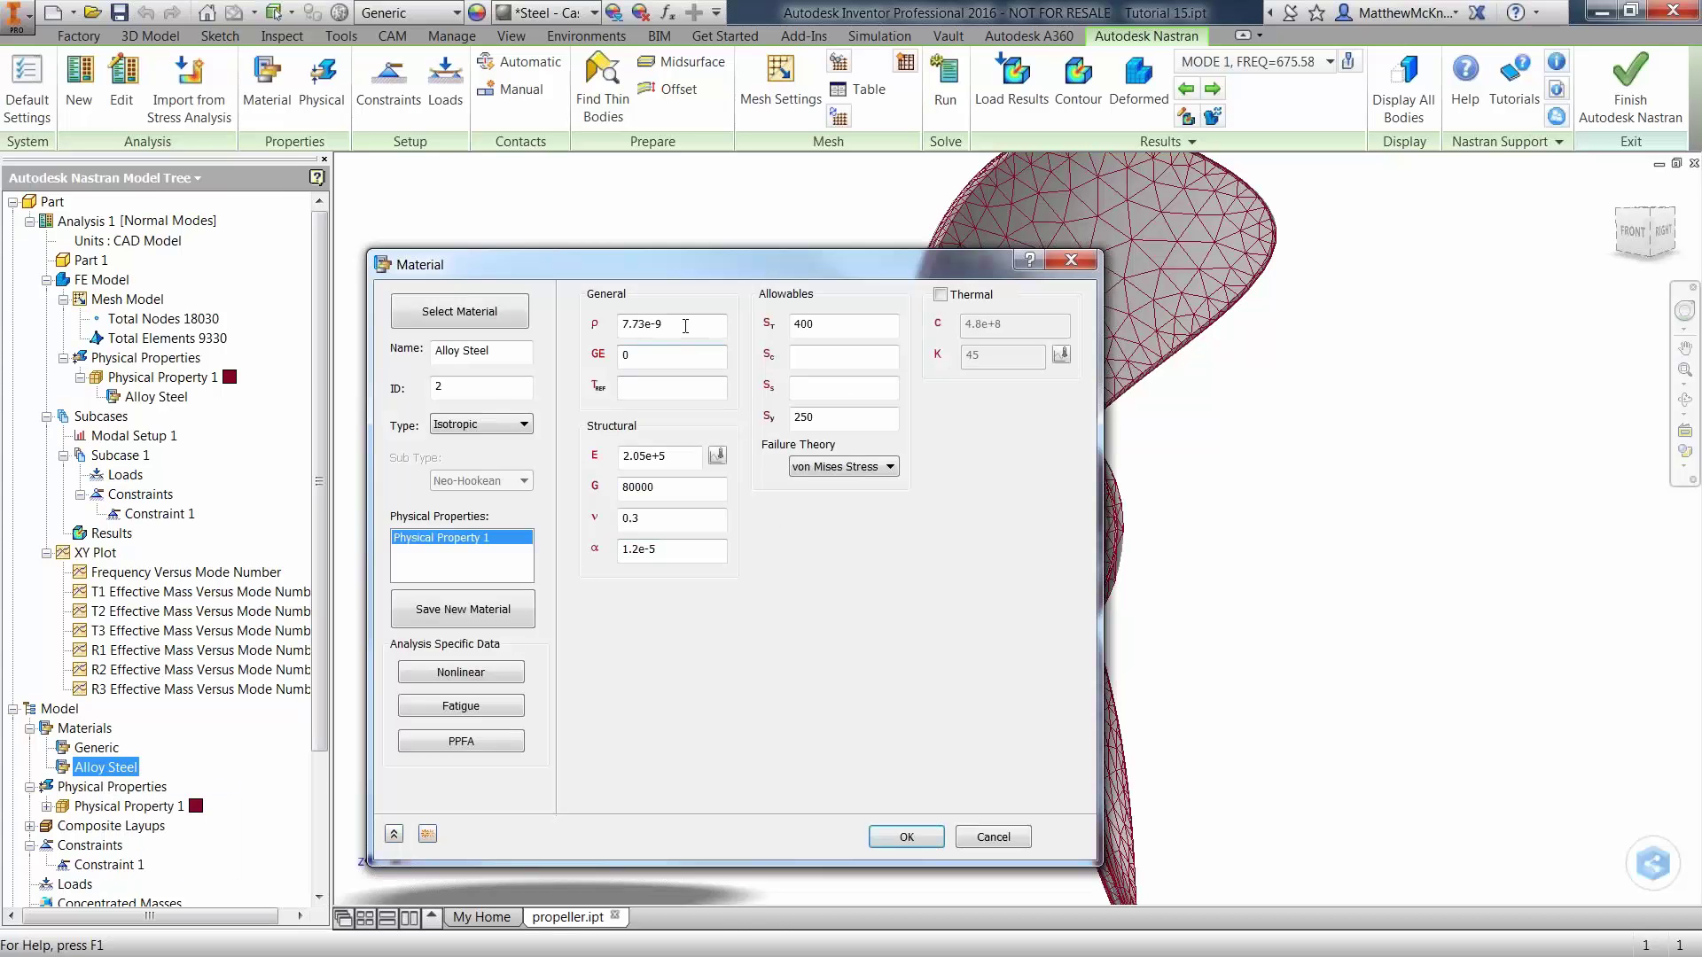
pyautogui.press('Delete')
pyautogui.moveTo(653, 276); pyautogui.dragTo(659, 224)
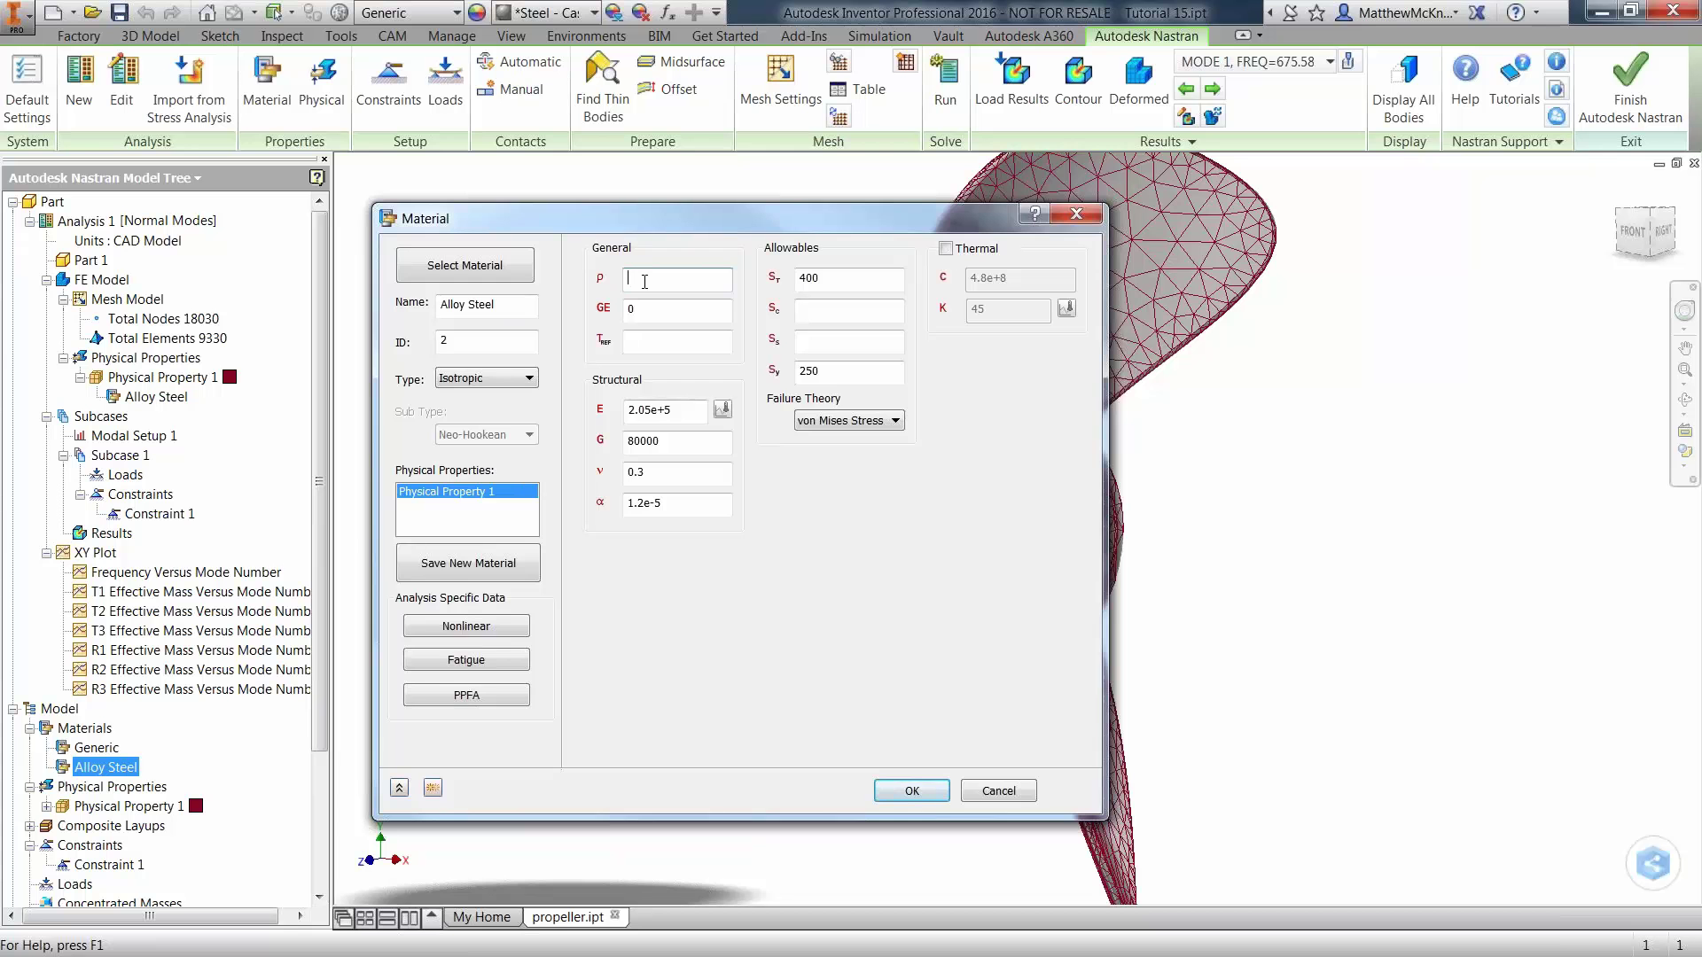
pyautogui.click(913, 792)
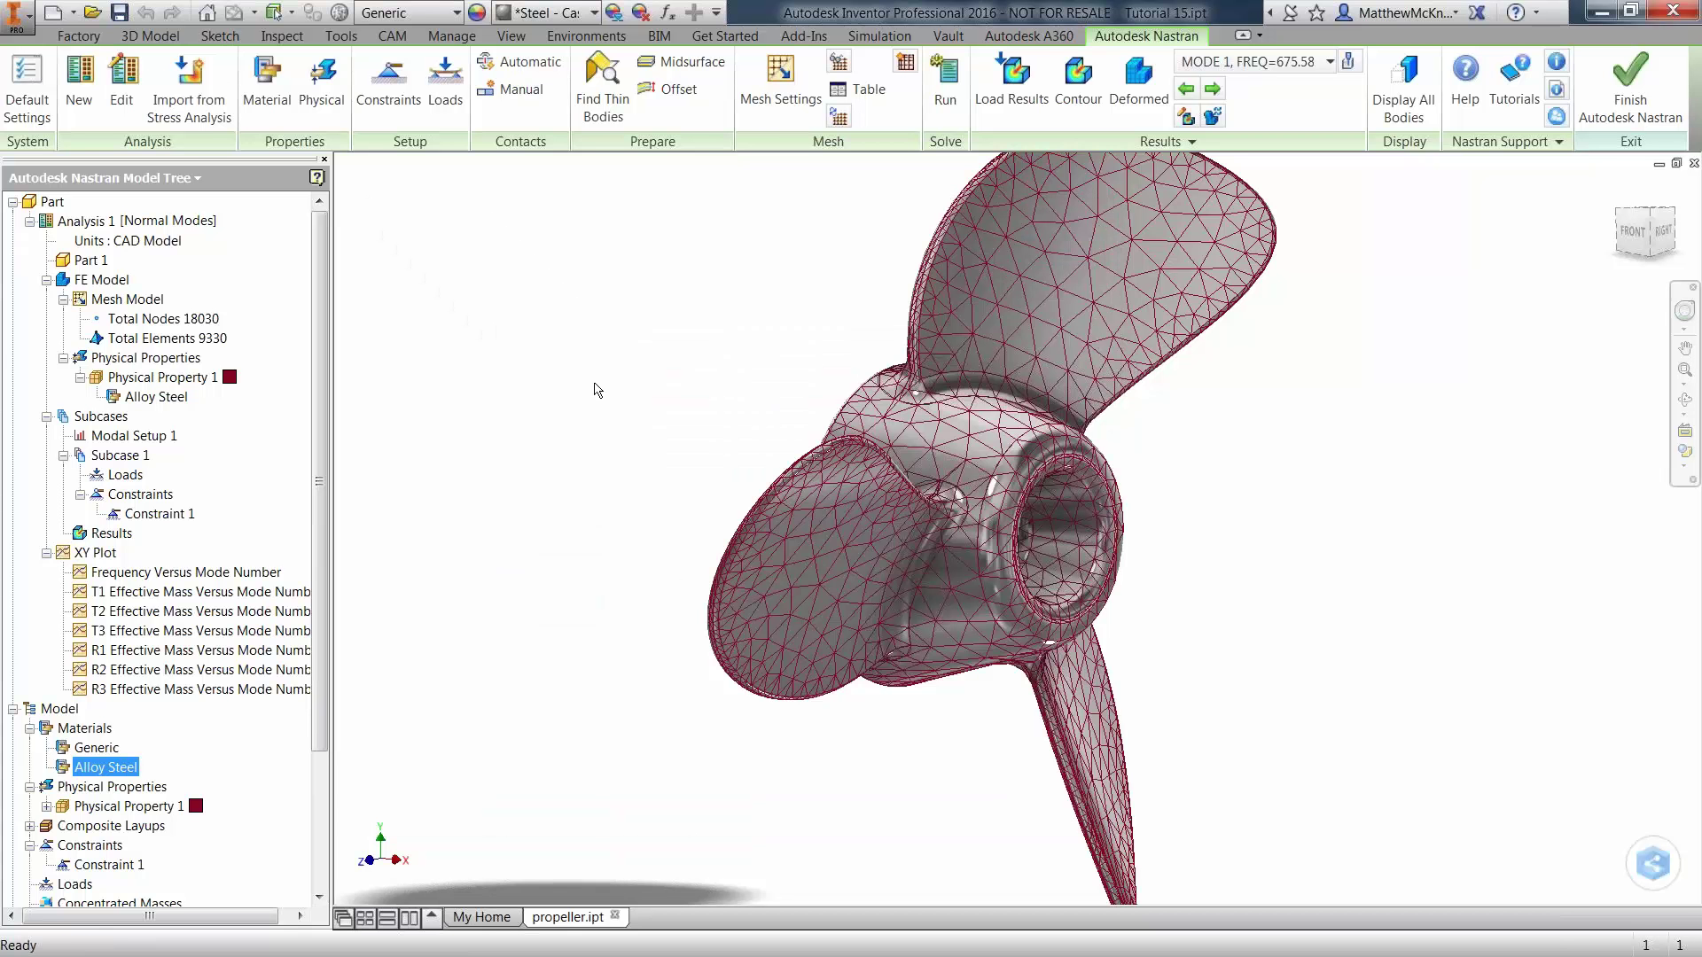
pyautogui.click(947, 126)
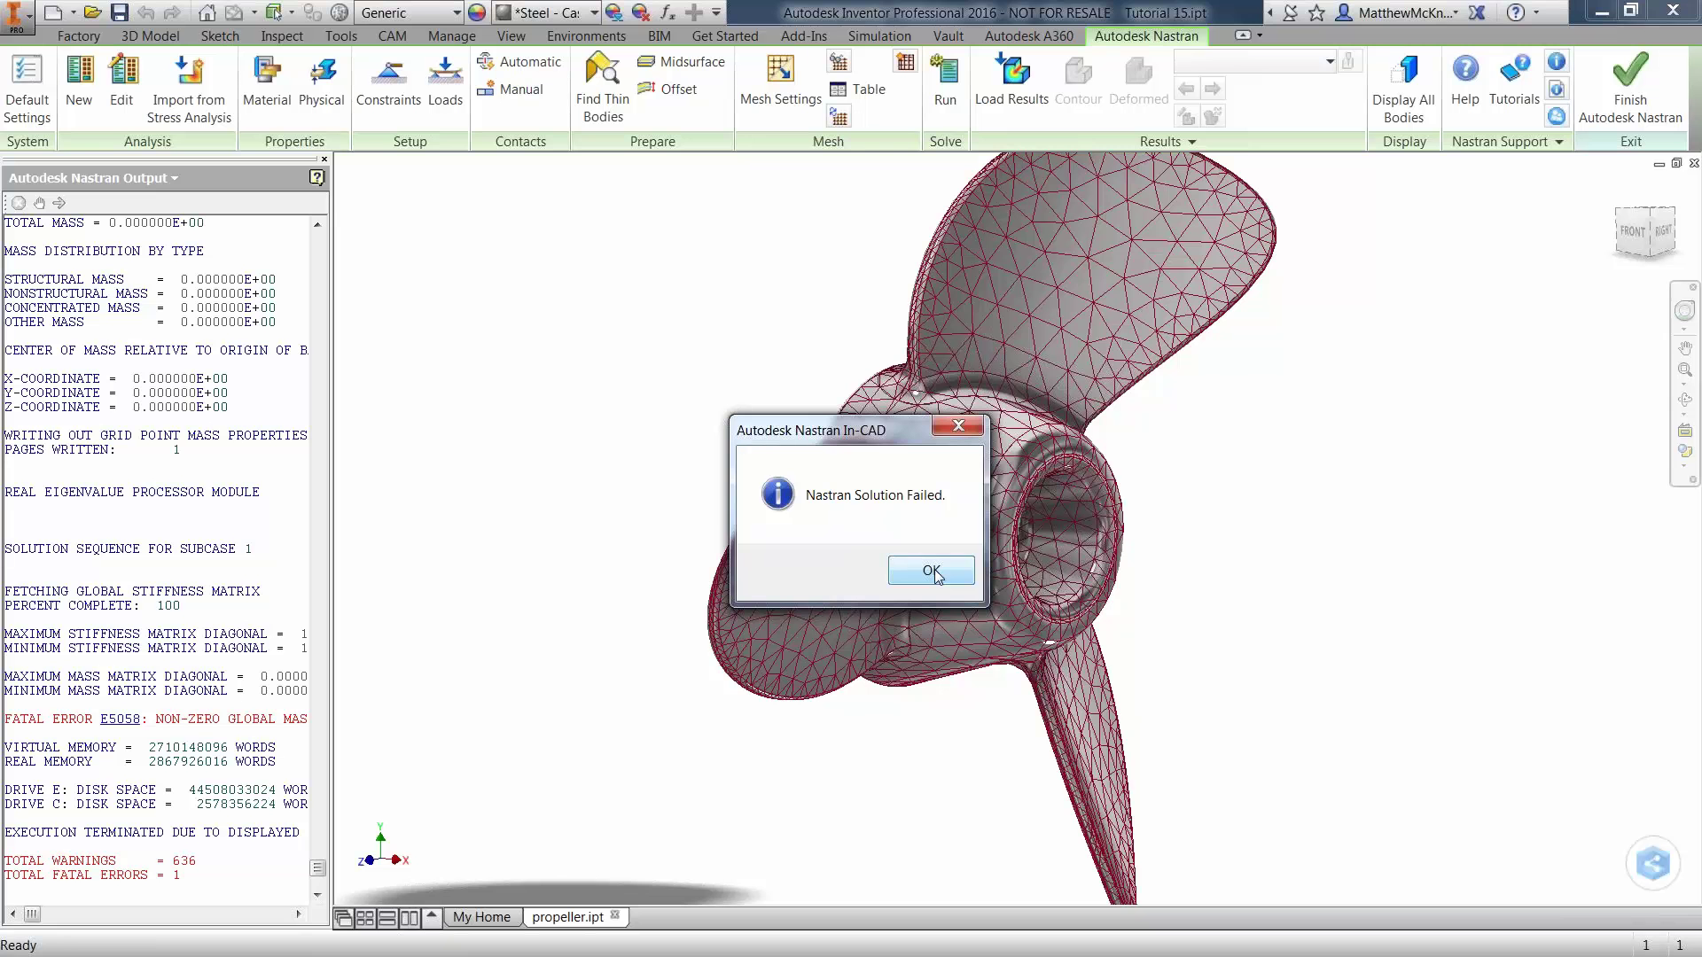
pyautogui.click(931, 571)
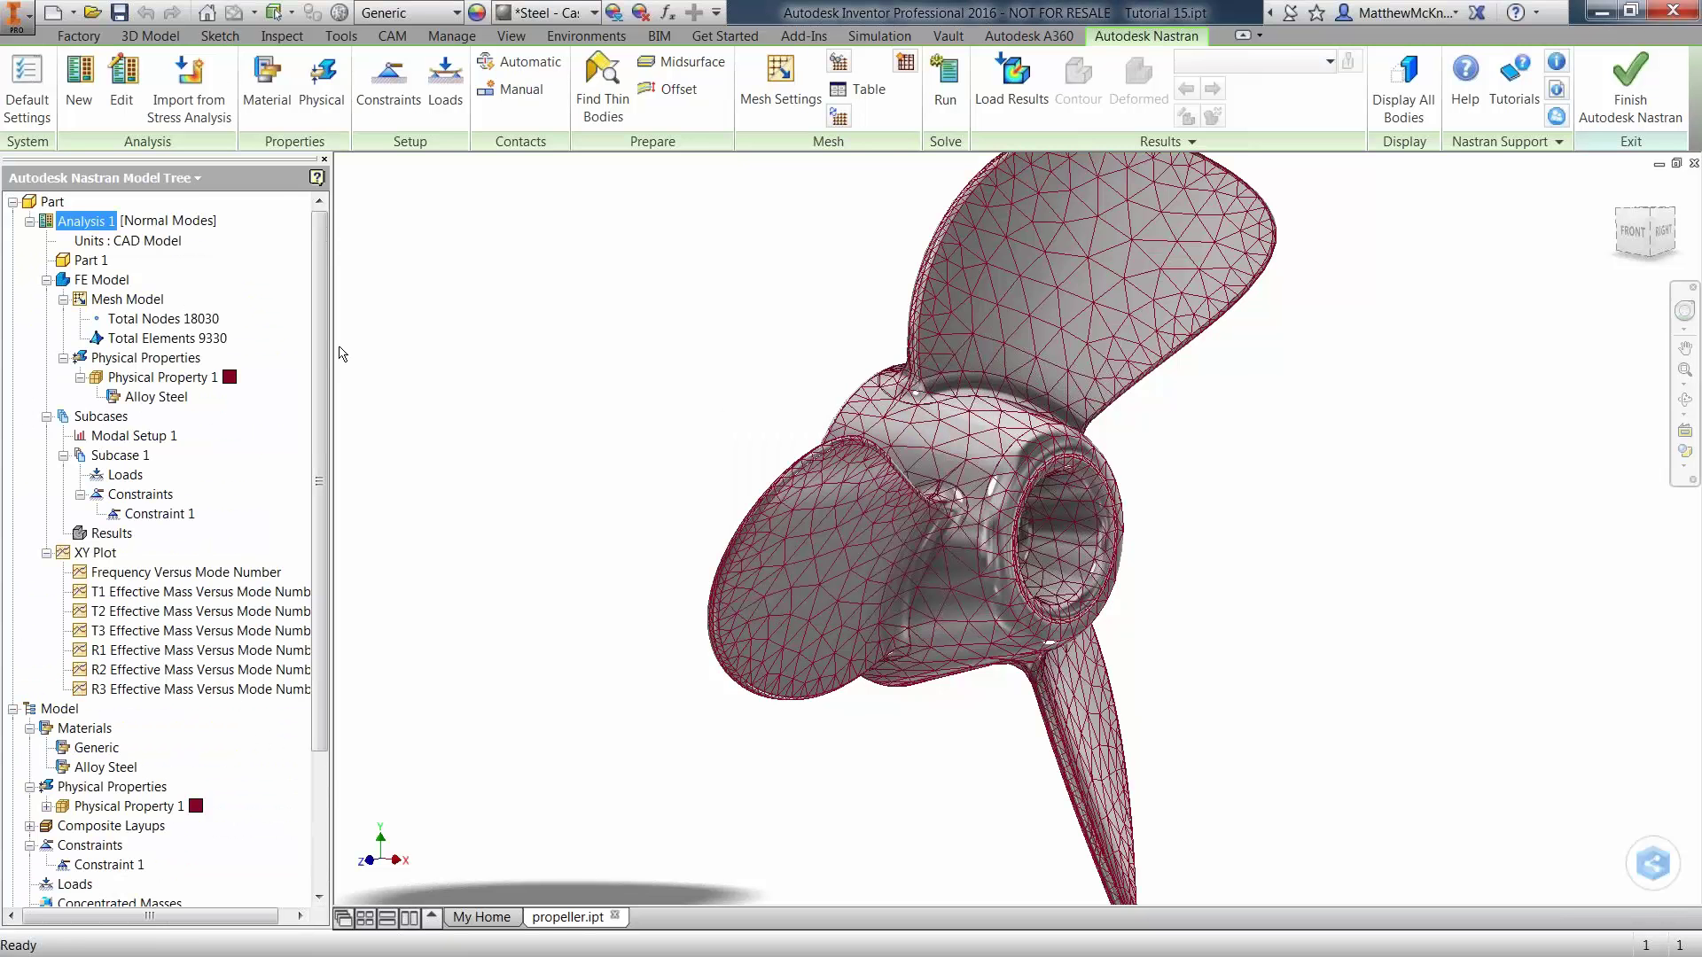
# Show the Nastran output, widen it and examine the text of fatal error E5058.
pyautogui.click(189, 181)
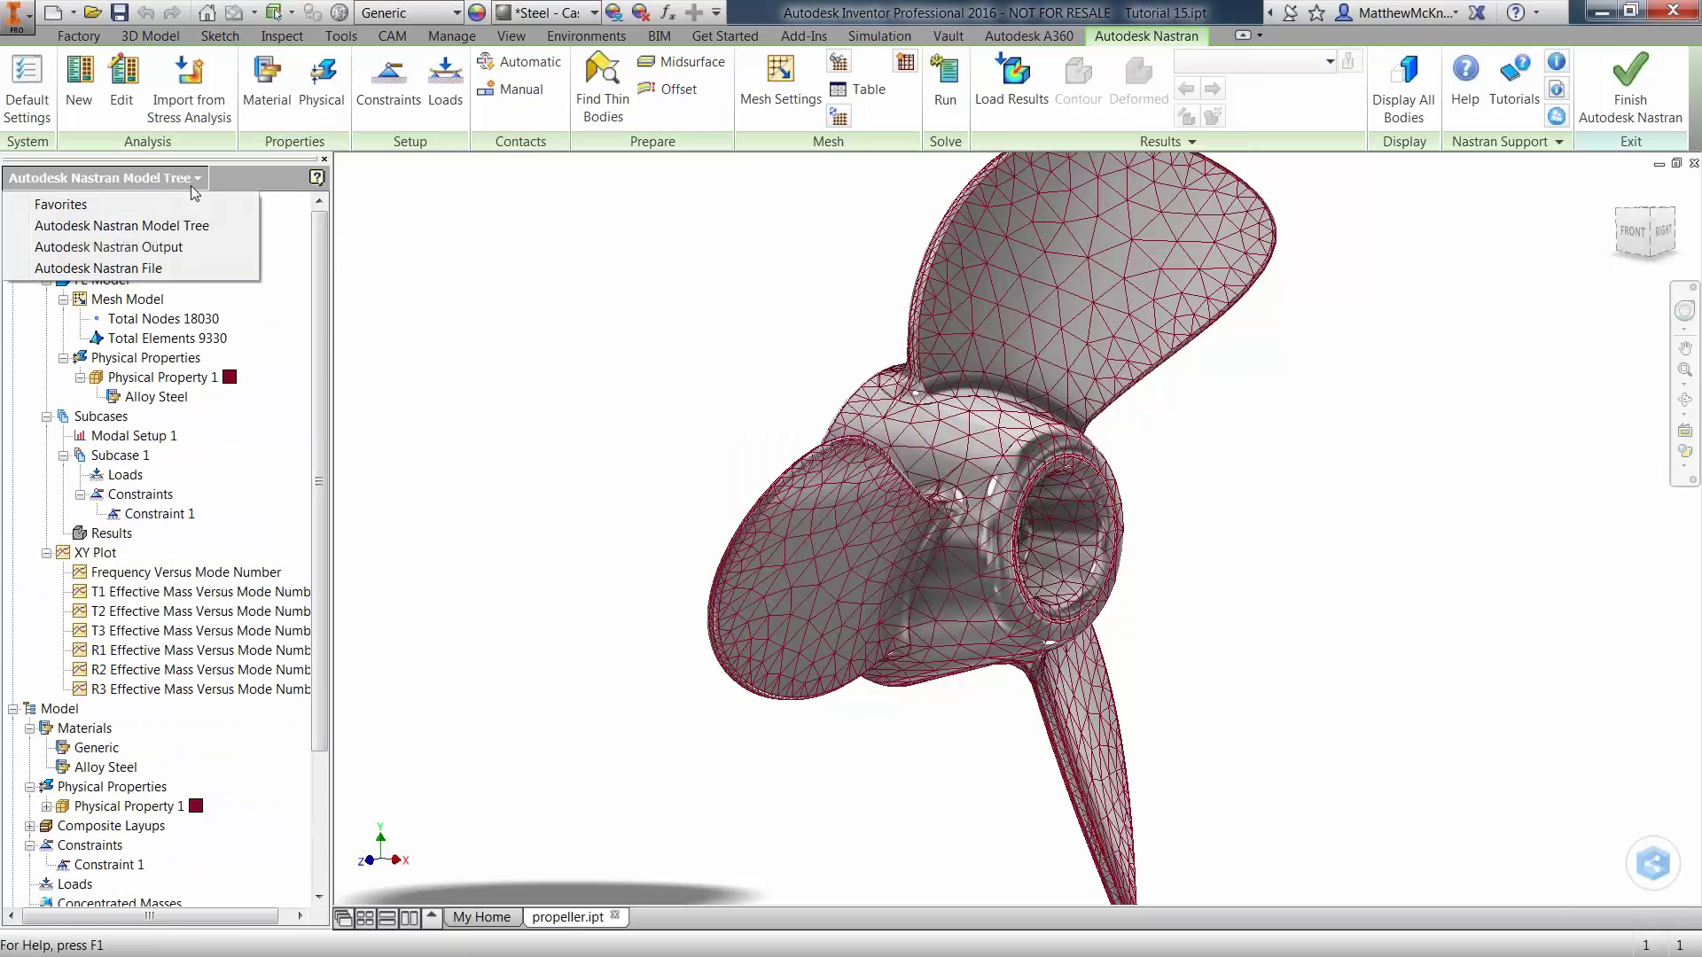
pyautogui.click(190, 248)
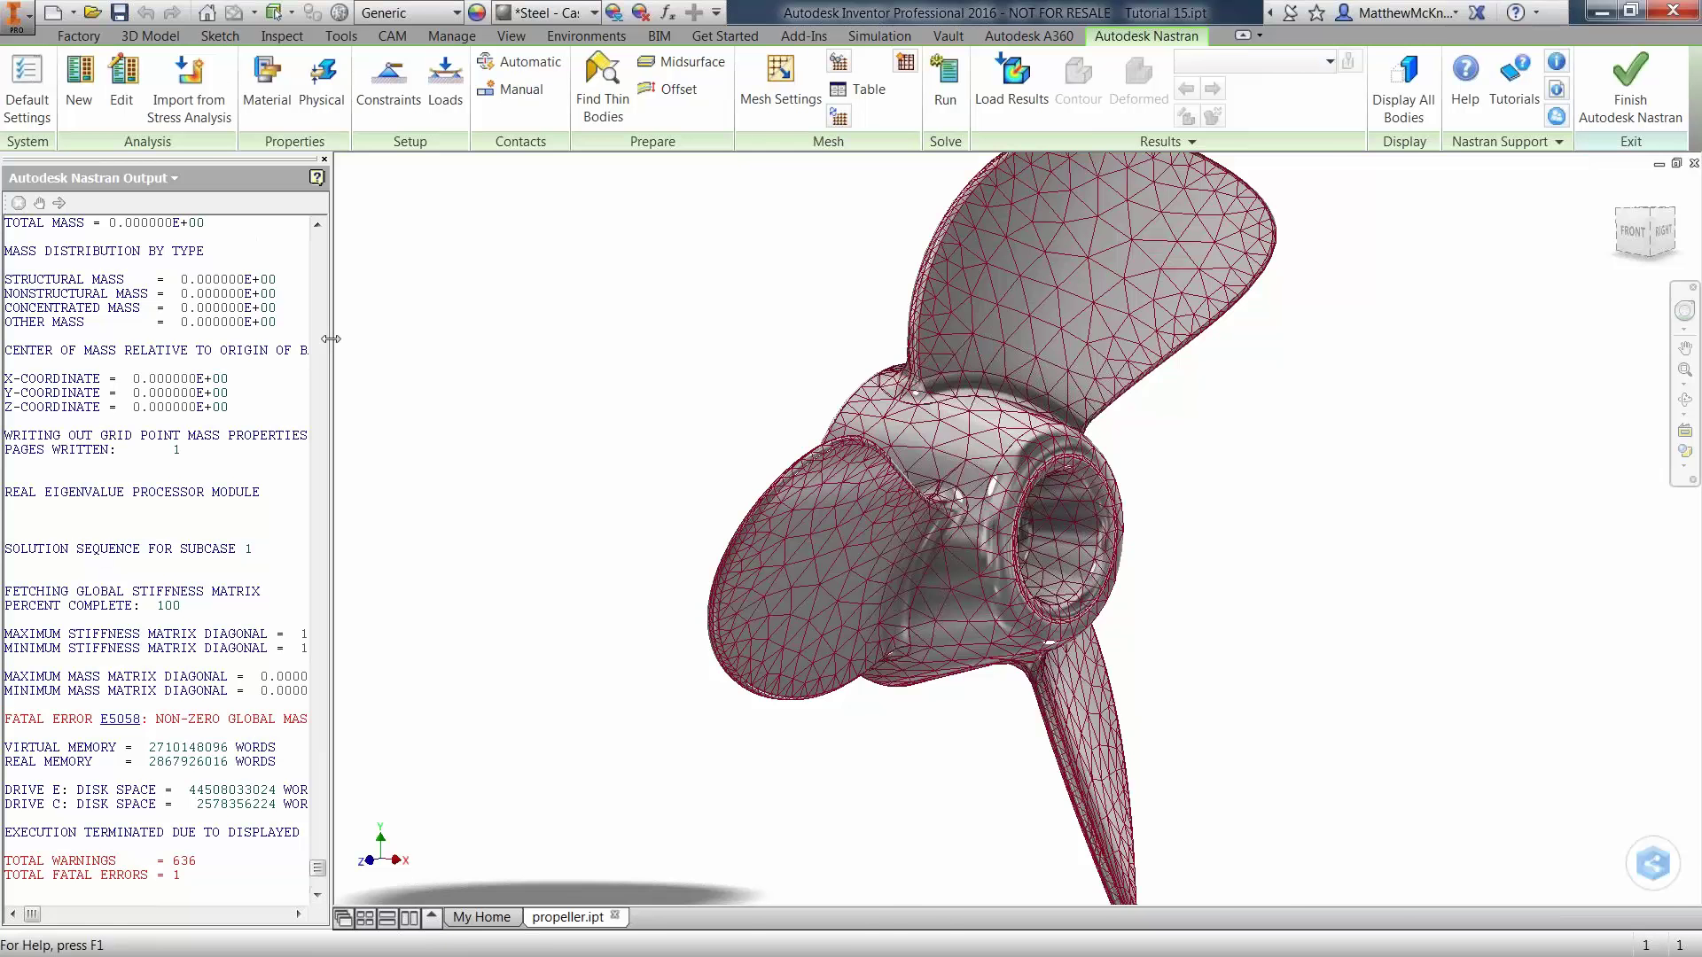
pyautogui.moveTo(331, 339); pyautogui.dragTo(625, 360)
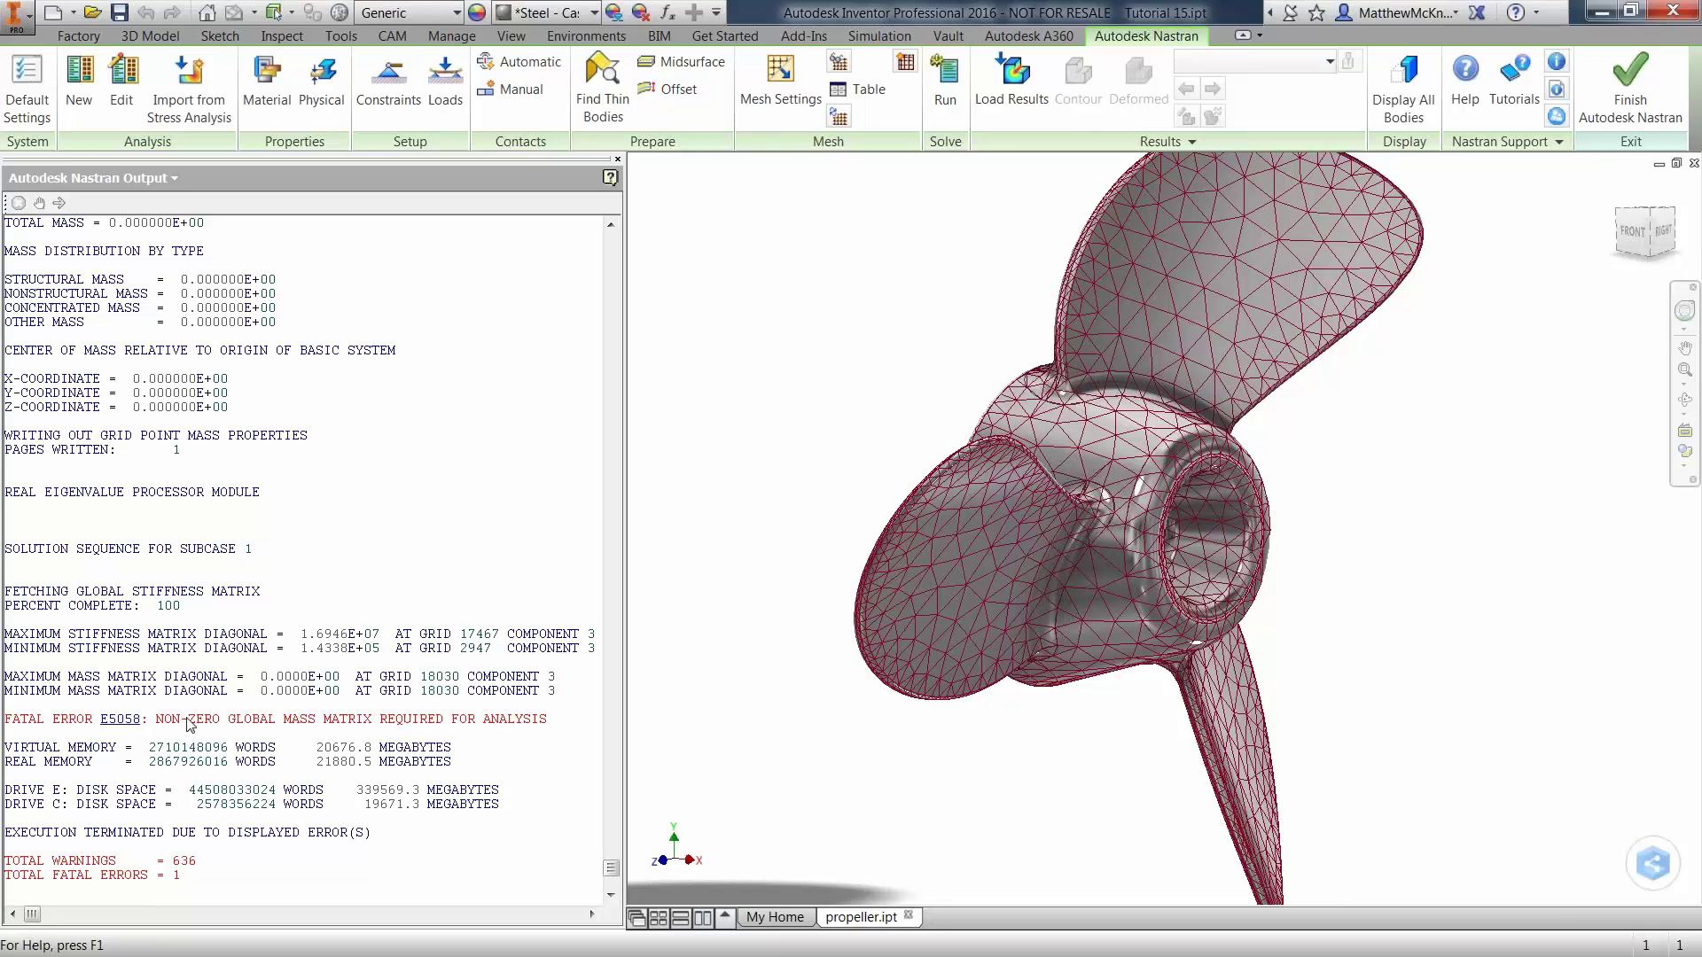
pyautogui.moveTo(156, 719); pyautogui.dragTo(548, 719)
pyautogui.click(548, 719)
# Read the help page for error E5058, highlighting the recommended action on material density, and close it.
pyautogui.click(117, 722)
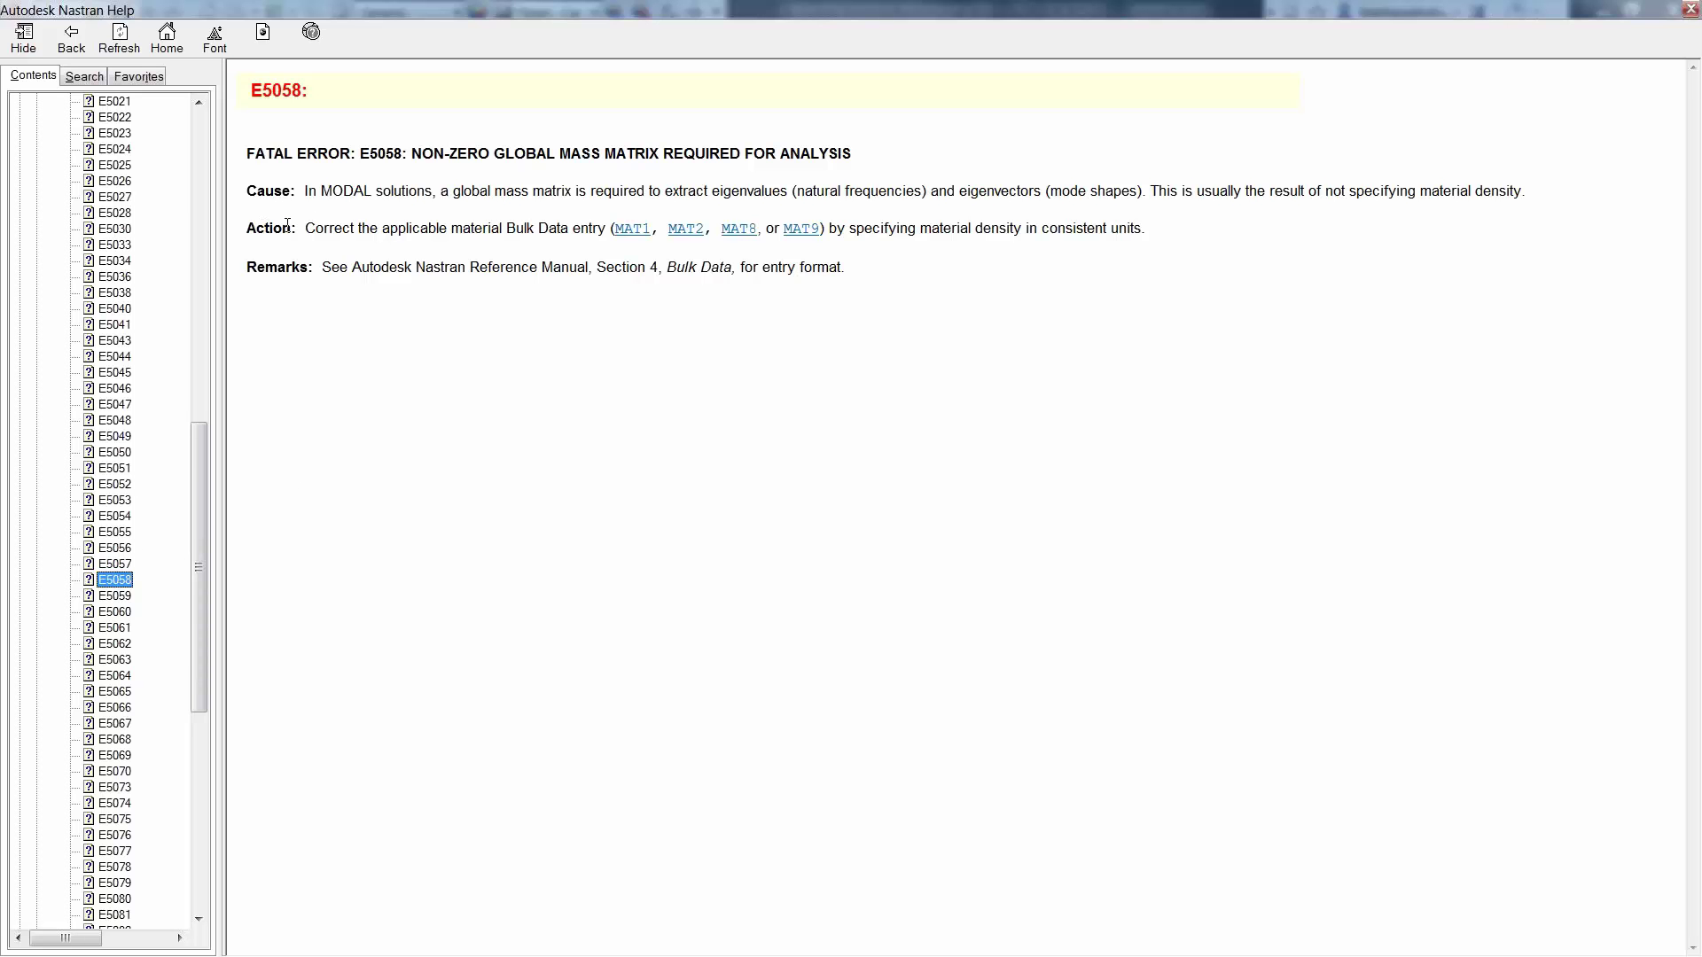
pyautogui.moveTo(306, 228); pyautogui.dragTo(591, 229)
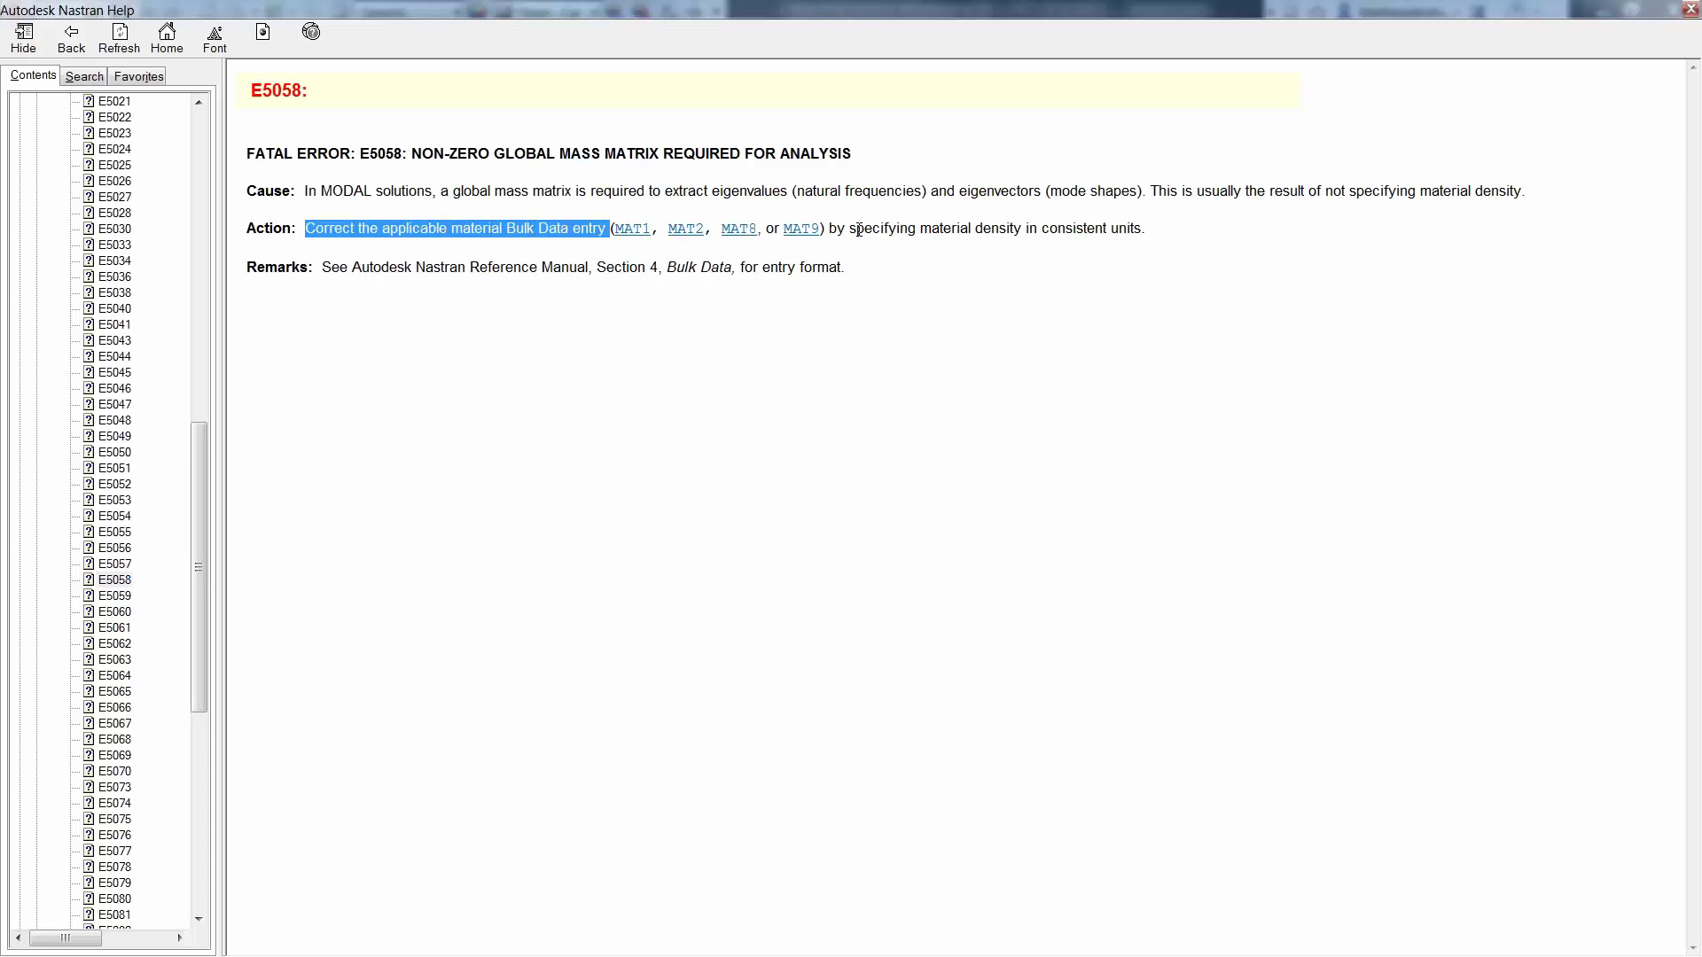
pyautogui.moveTo(850, 229); pyautogui.dragTo(1141, 229)
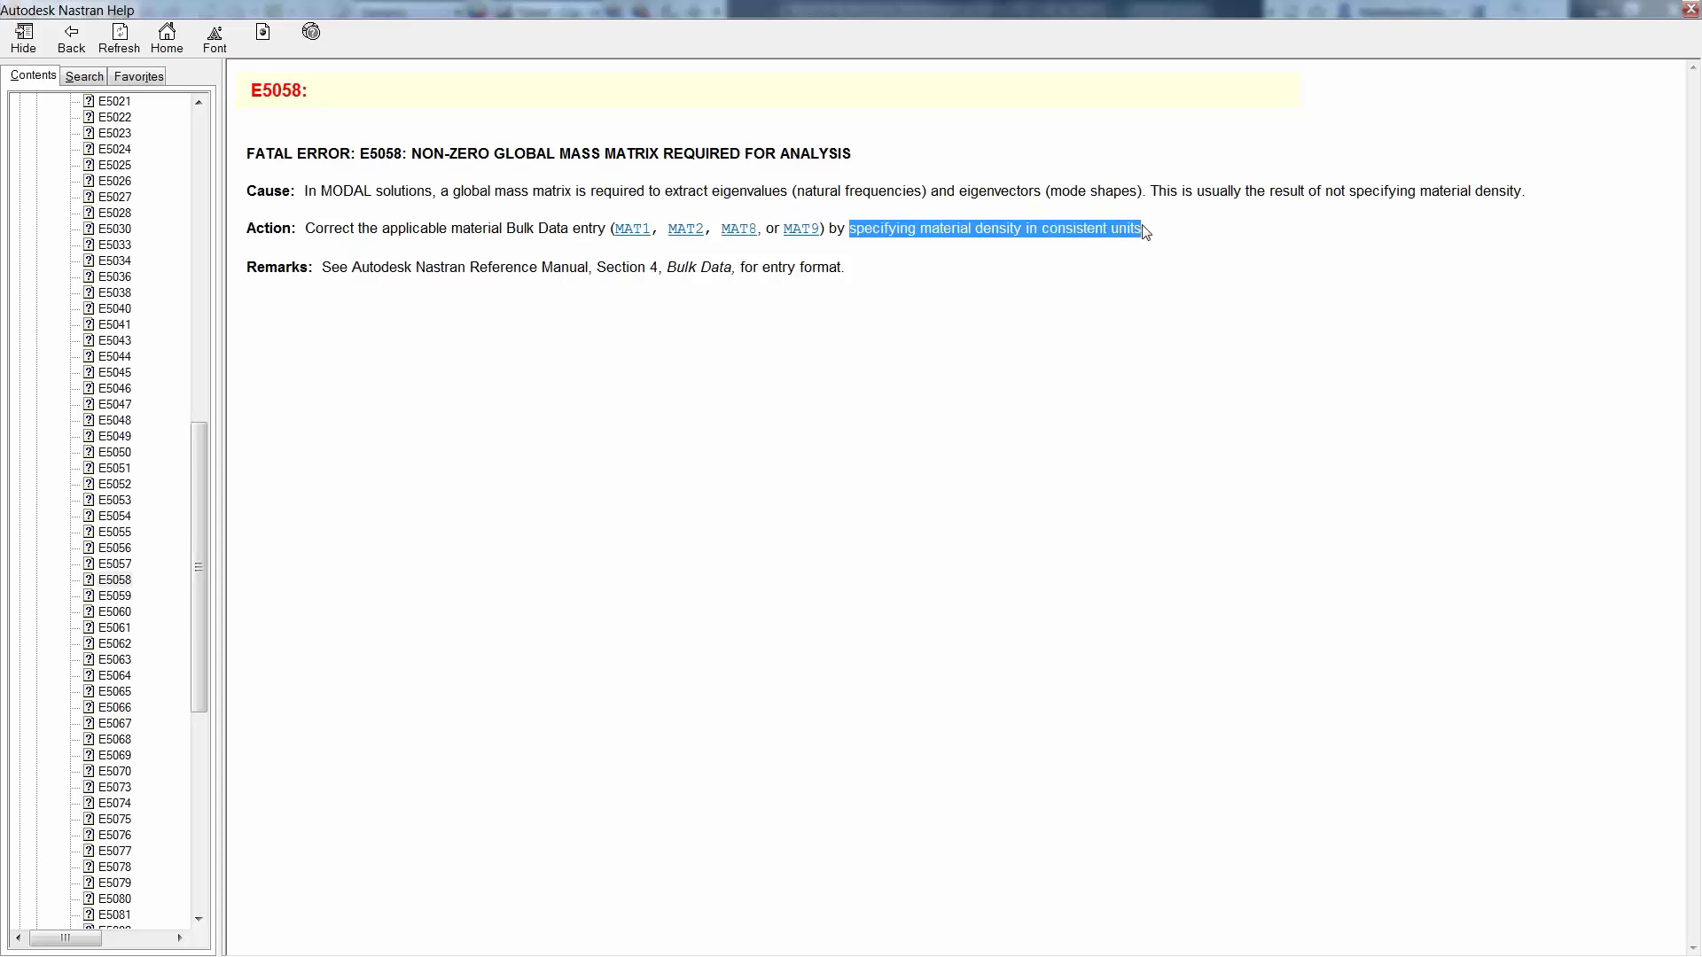
pyautogui.click(1145, 231)
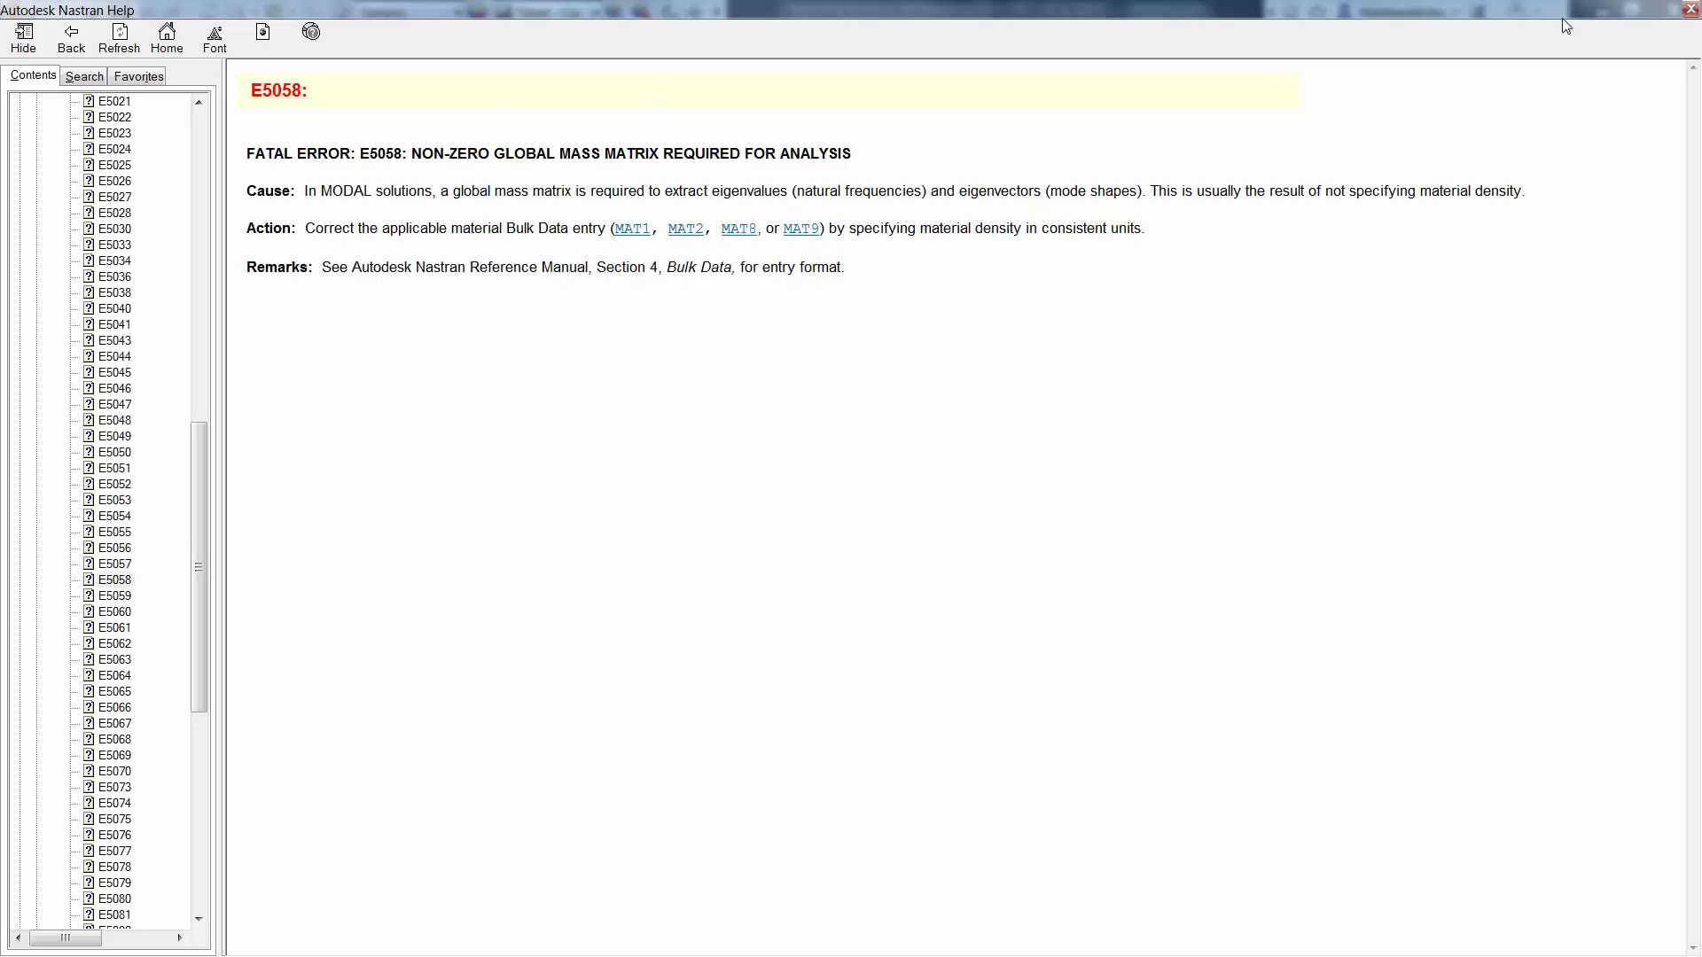
pyautogui.click(1690, 11)
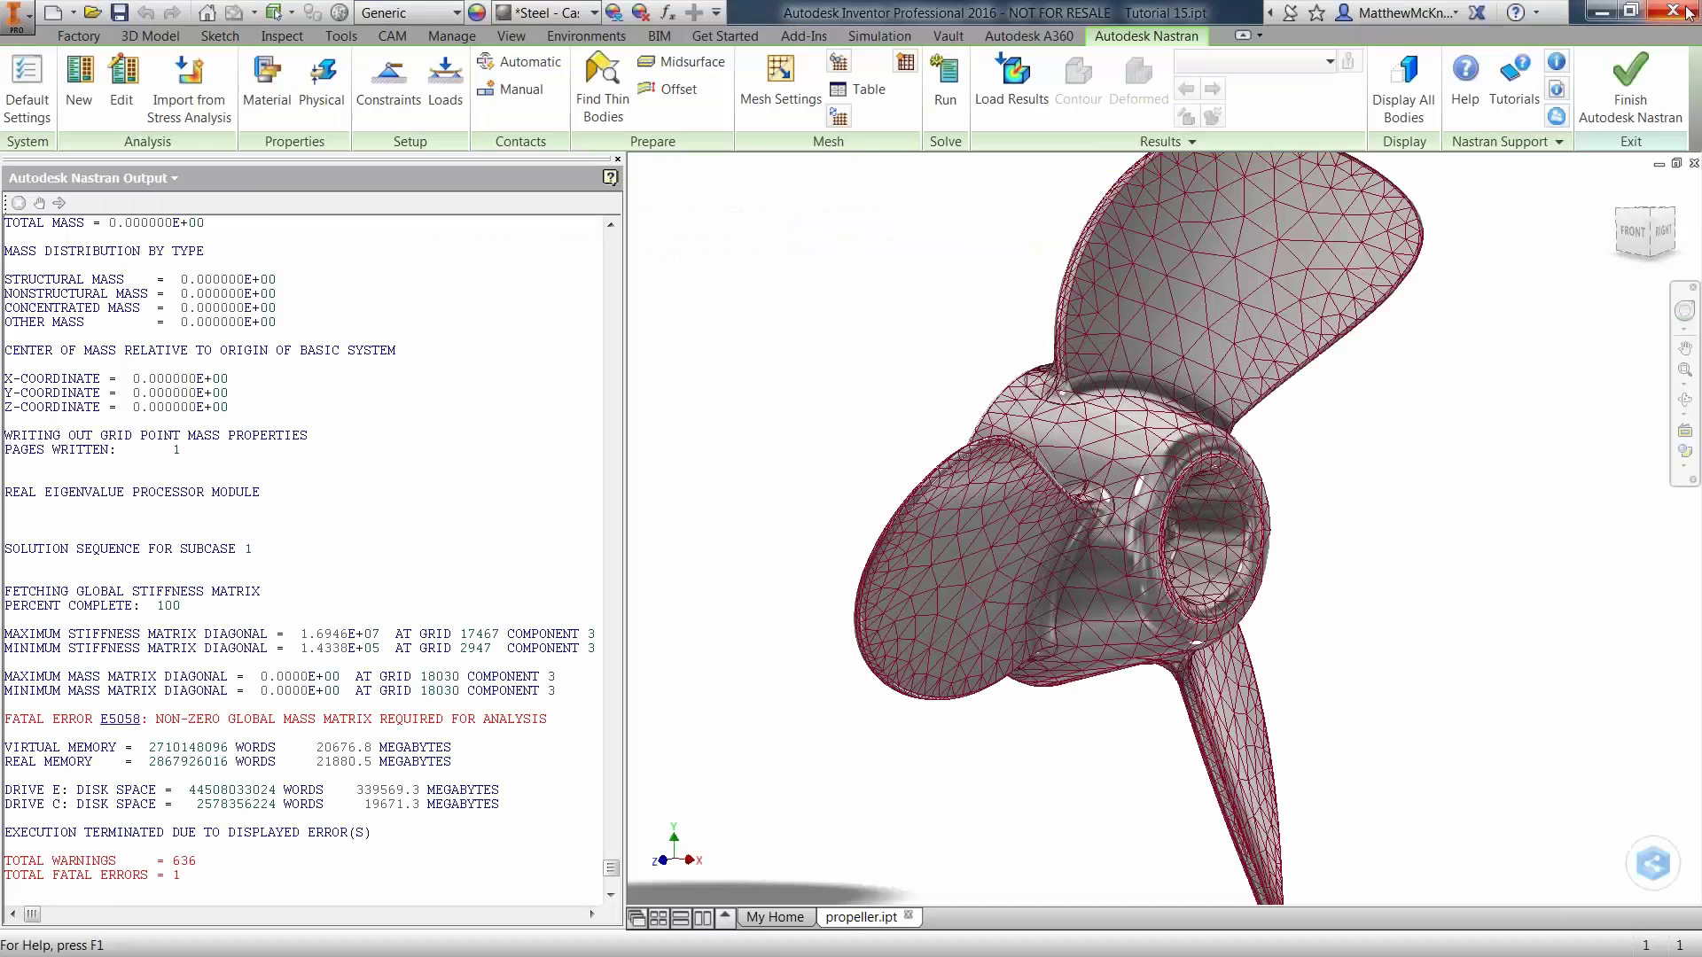
# Return to the model tree, set the Alloy Steel material's density to 7.73e-9 and narrow the tree pane.
pyautogui.click(154, 179)
pyautogui.click(157, 227)
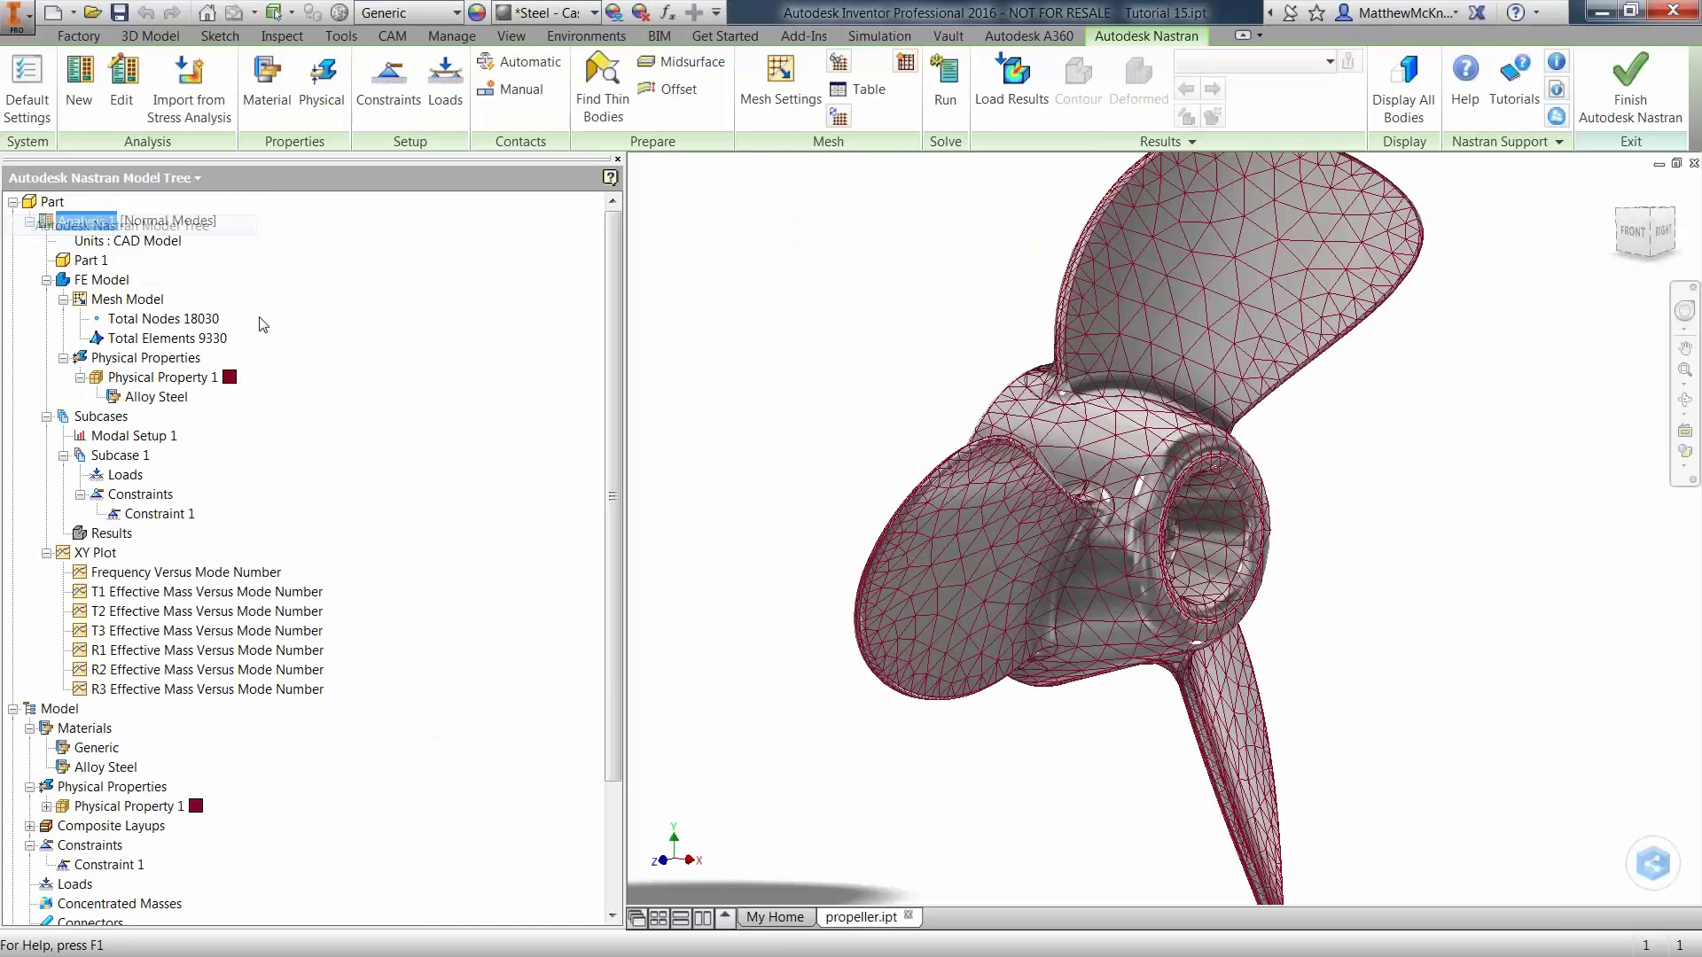
pyautogui.click(170, 398)
pyautogui.rightClick(170, 399)
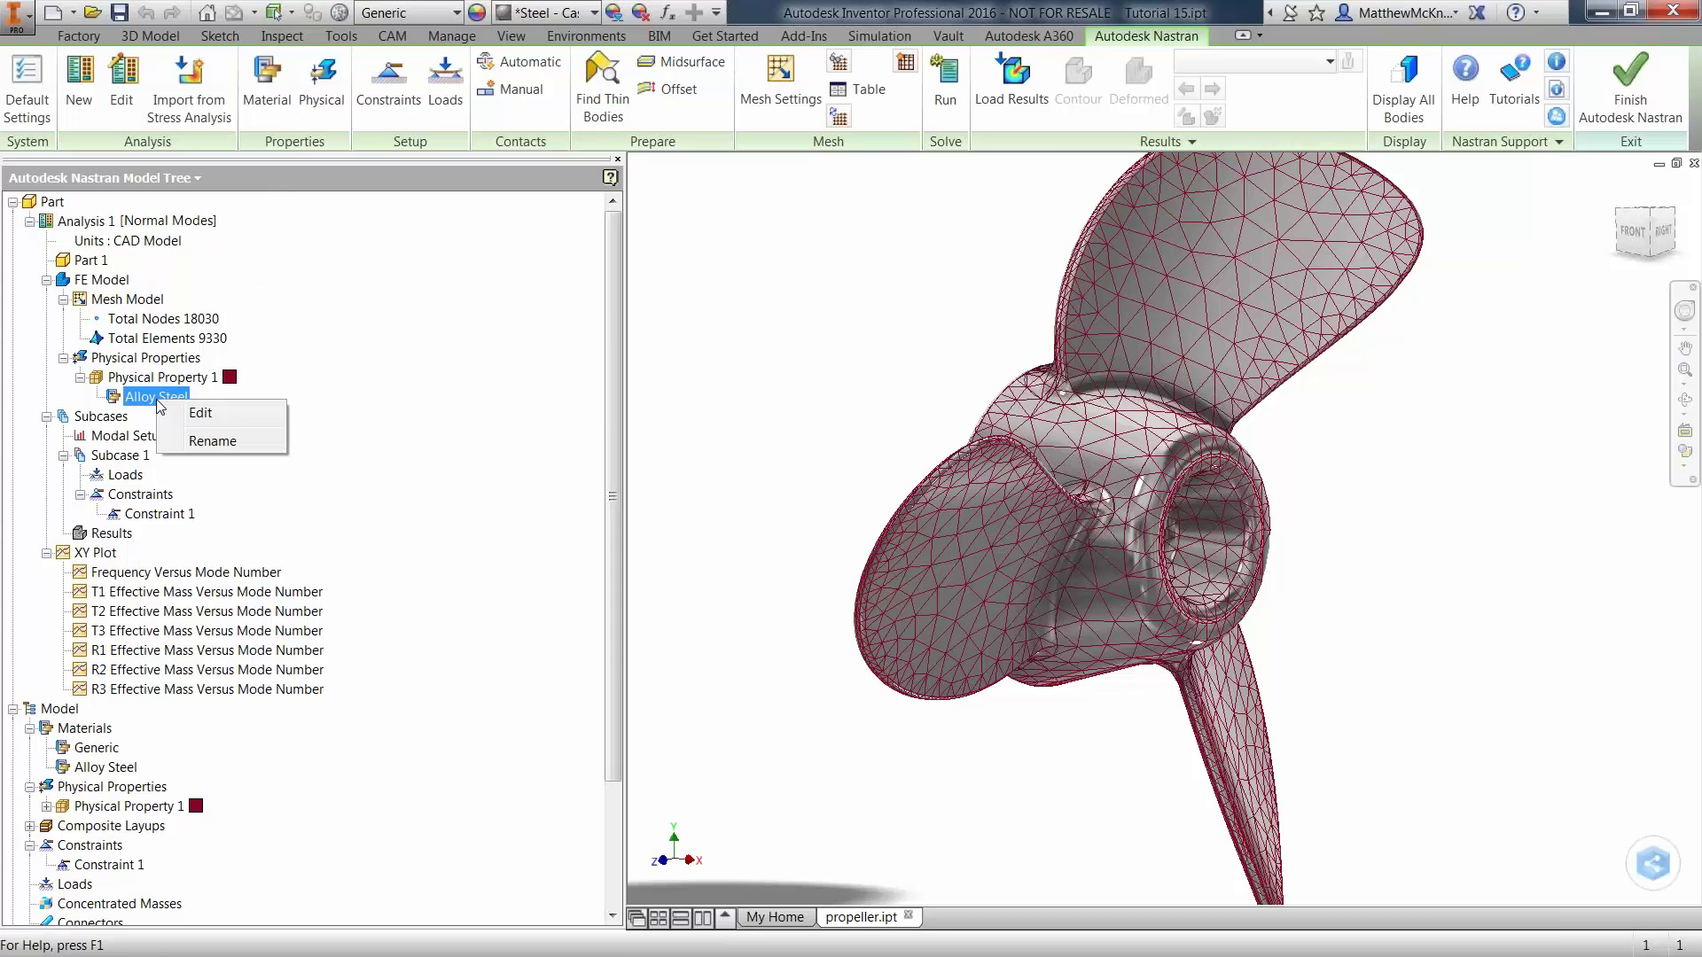
pyautogui.click(208, 418)
pyautogui.click(631, 277)
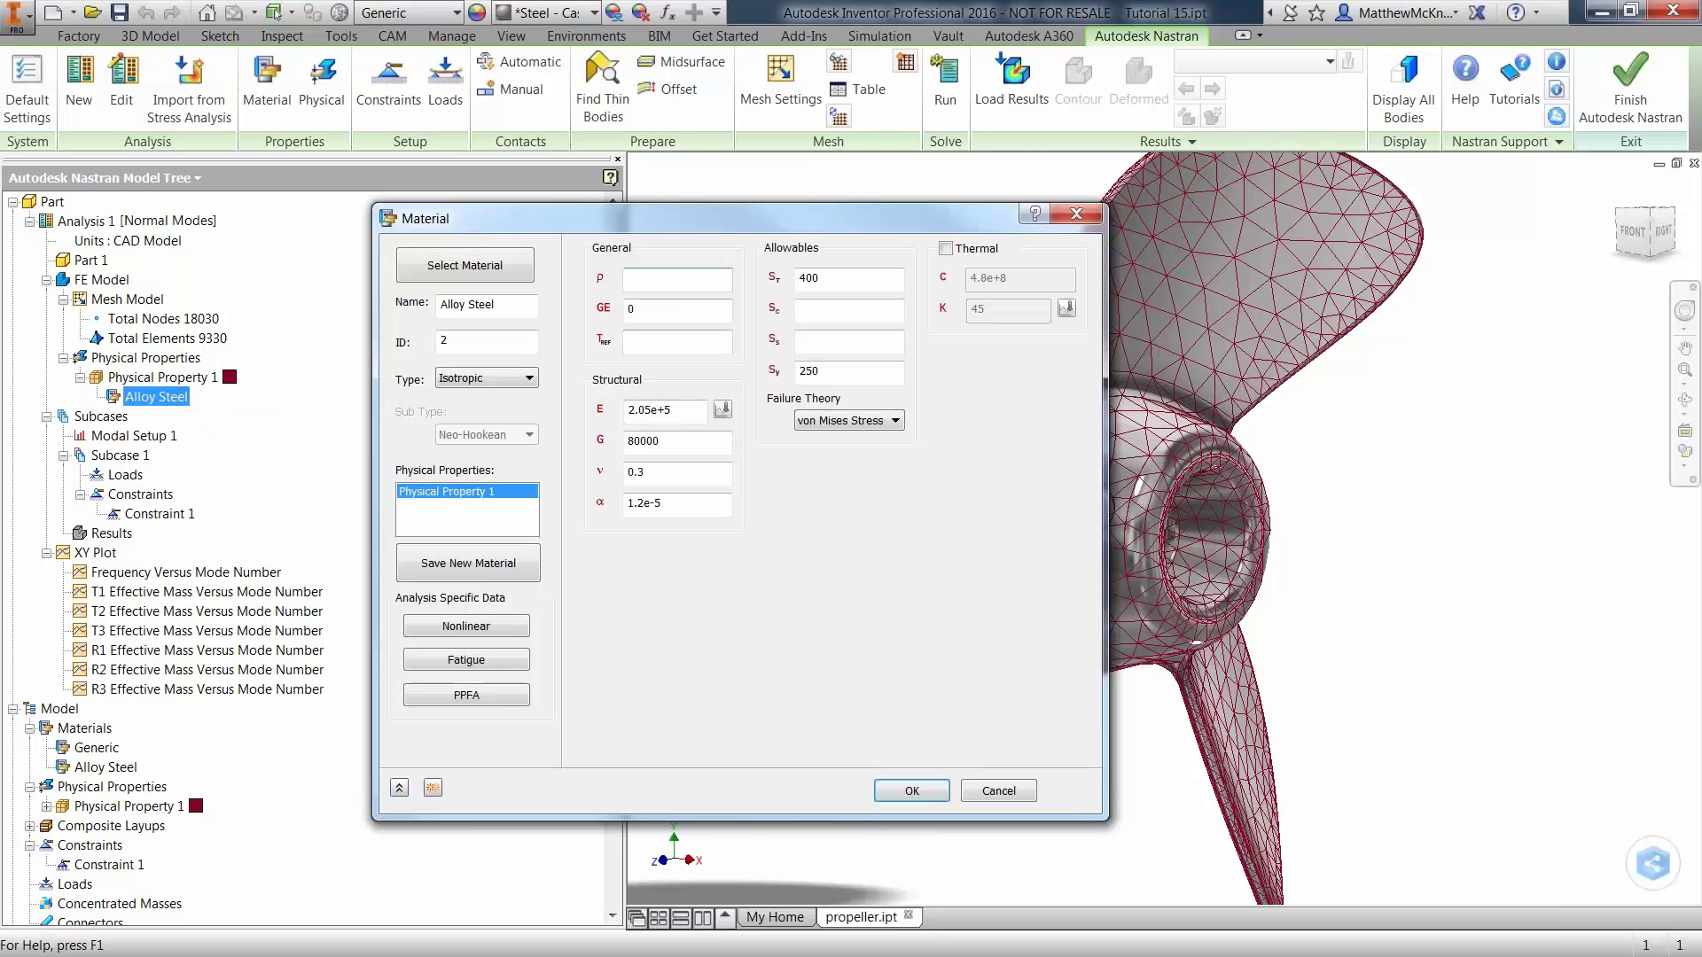
pyautogui.write('7.73e-9')
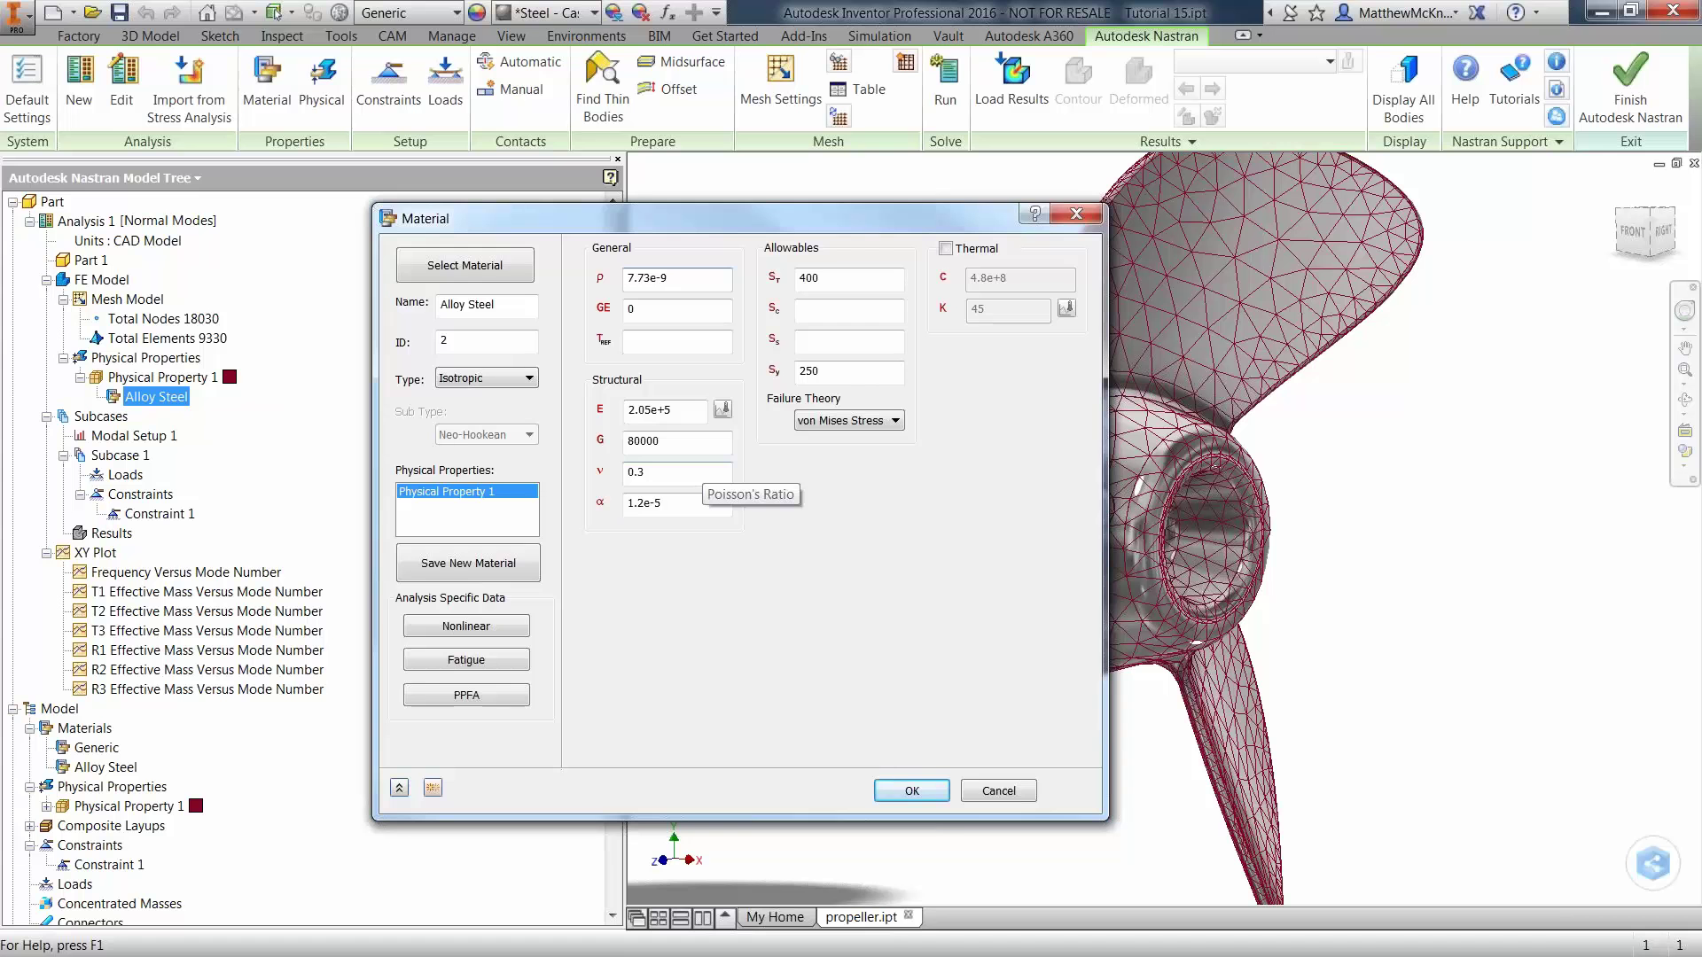
pyautogui.click(912, 791)
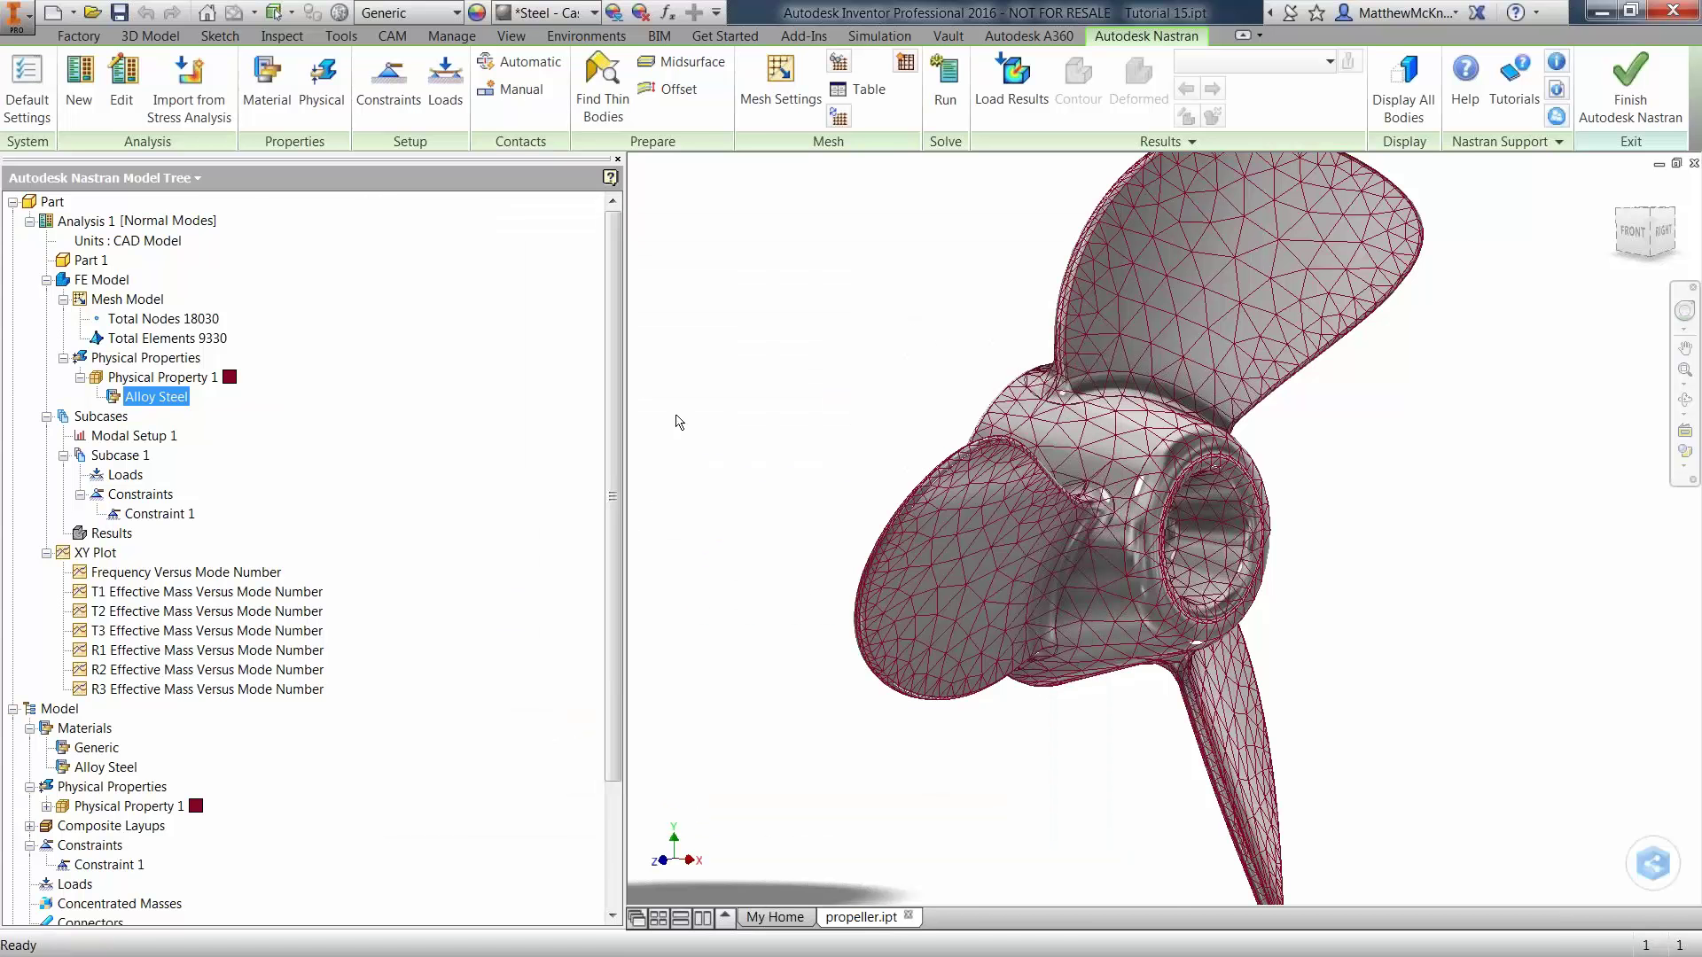
pyautogui.moveTo(624, 444); pyautogui.dragTo(393, 446)
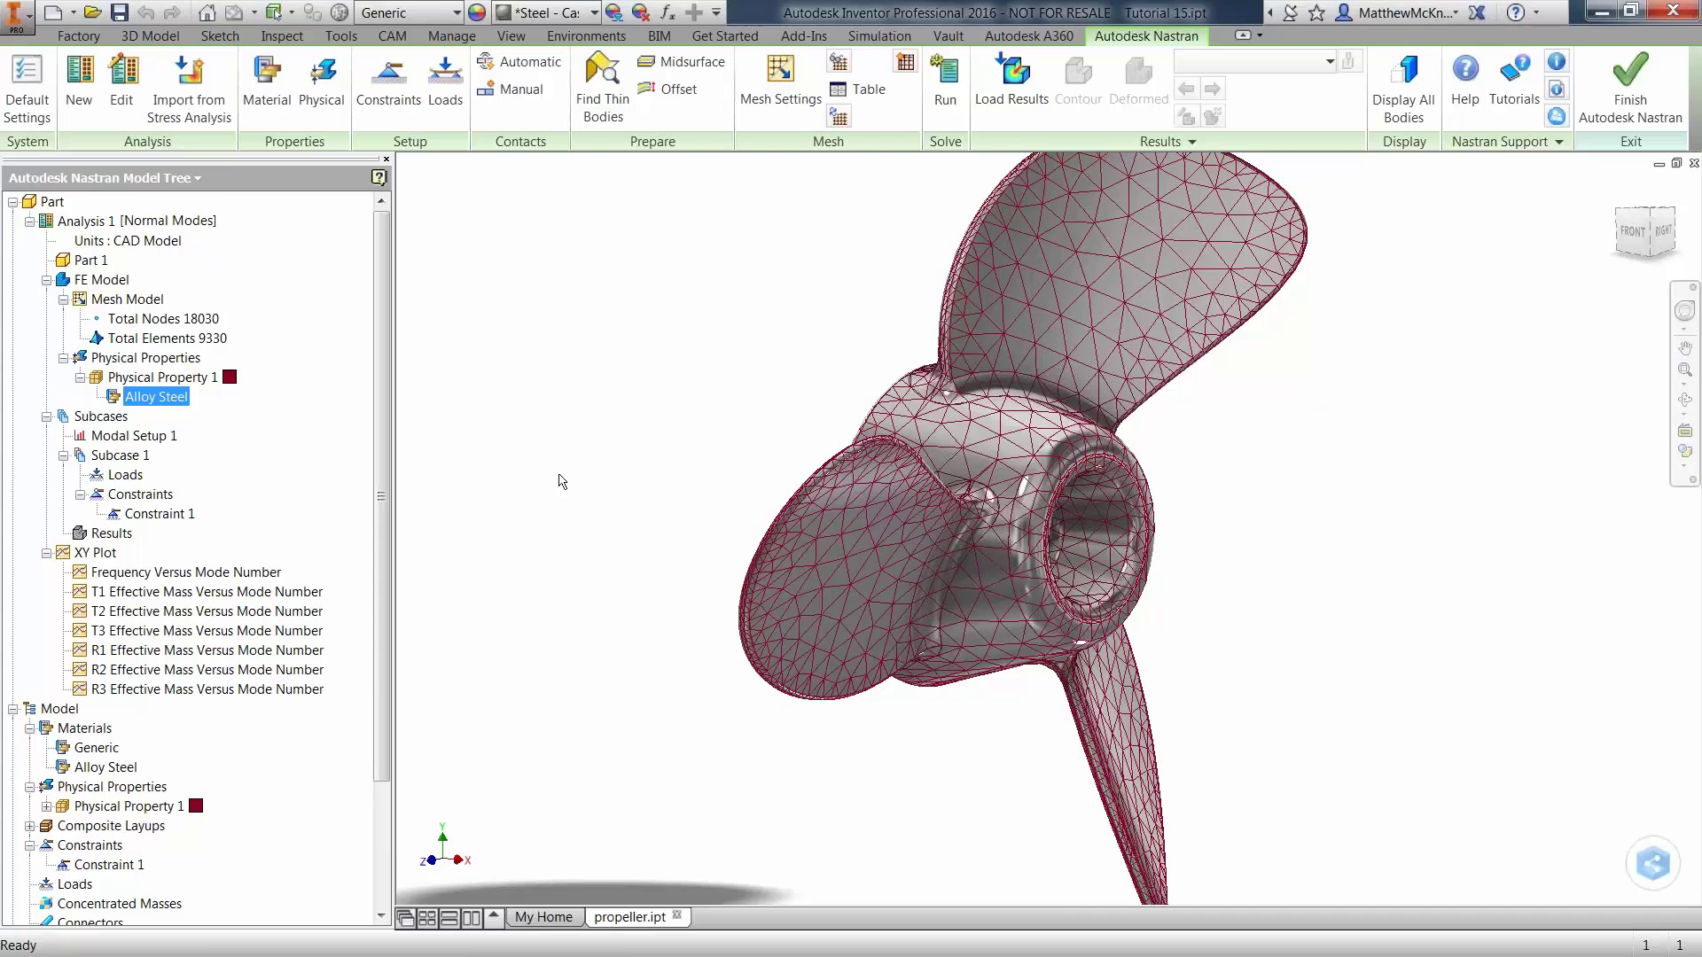
pyautogui.press('F6')
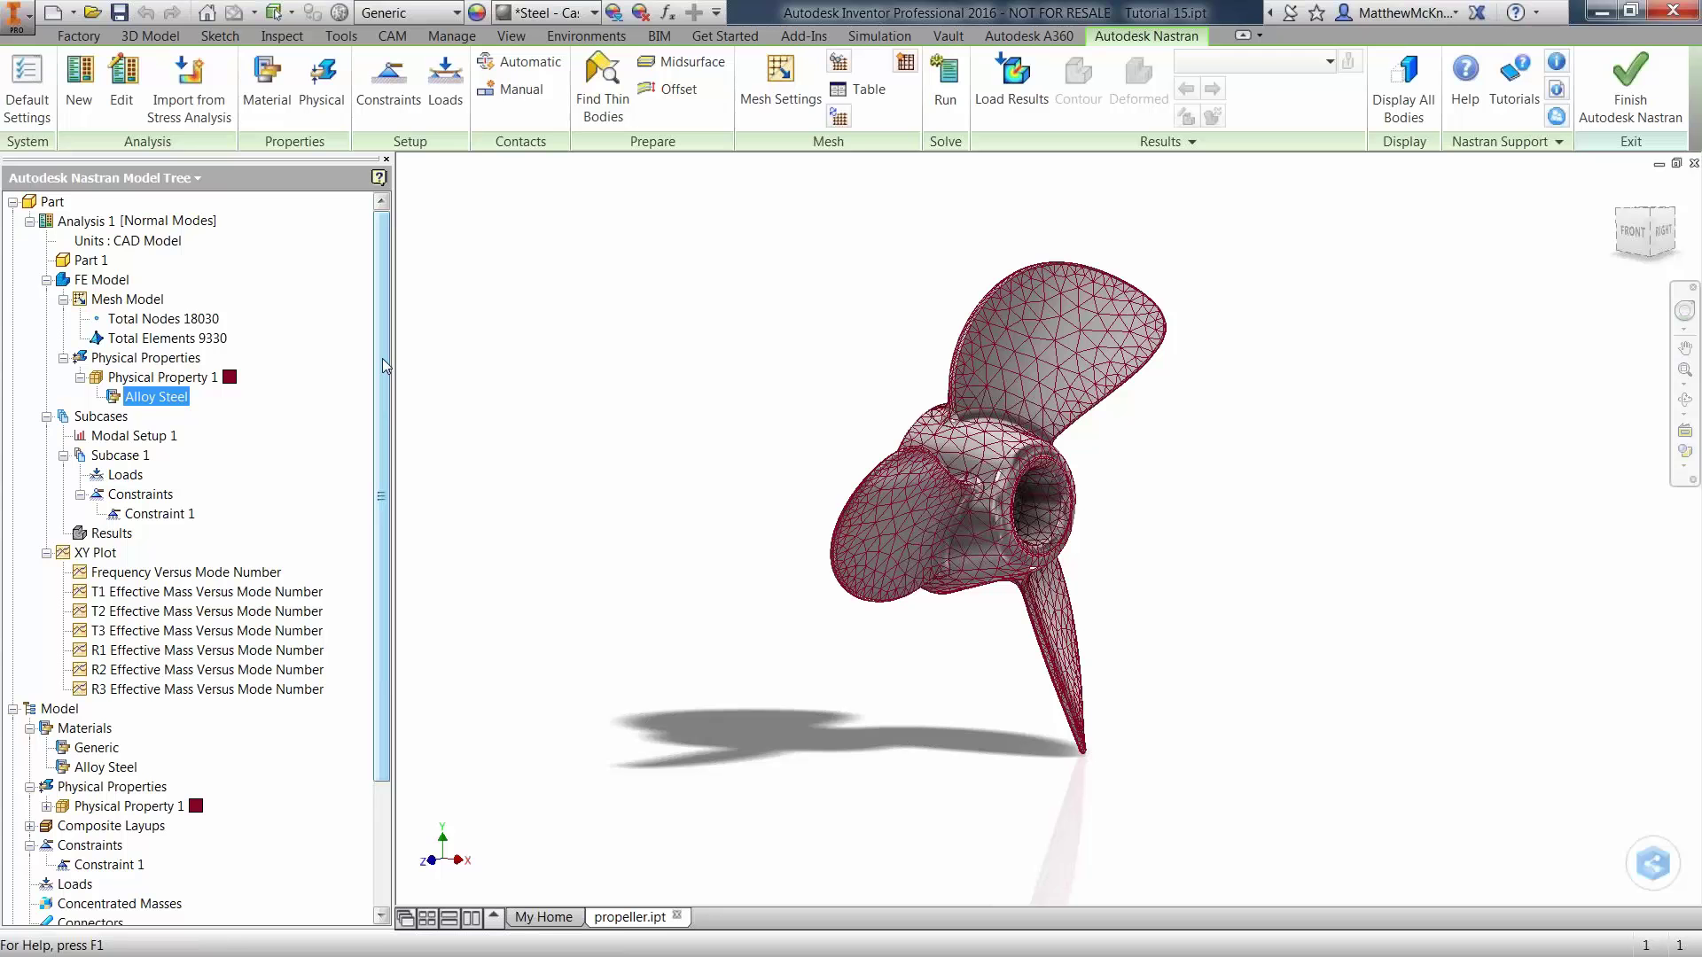
# Edit Analysis 1 and change its type to Linear Static.
pyautogui.rightClick(143, 223)
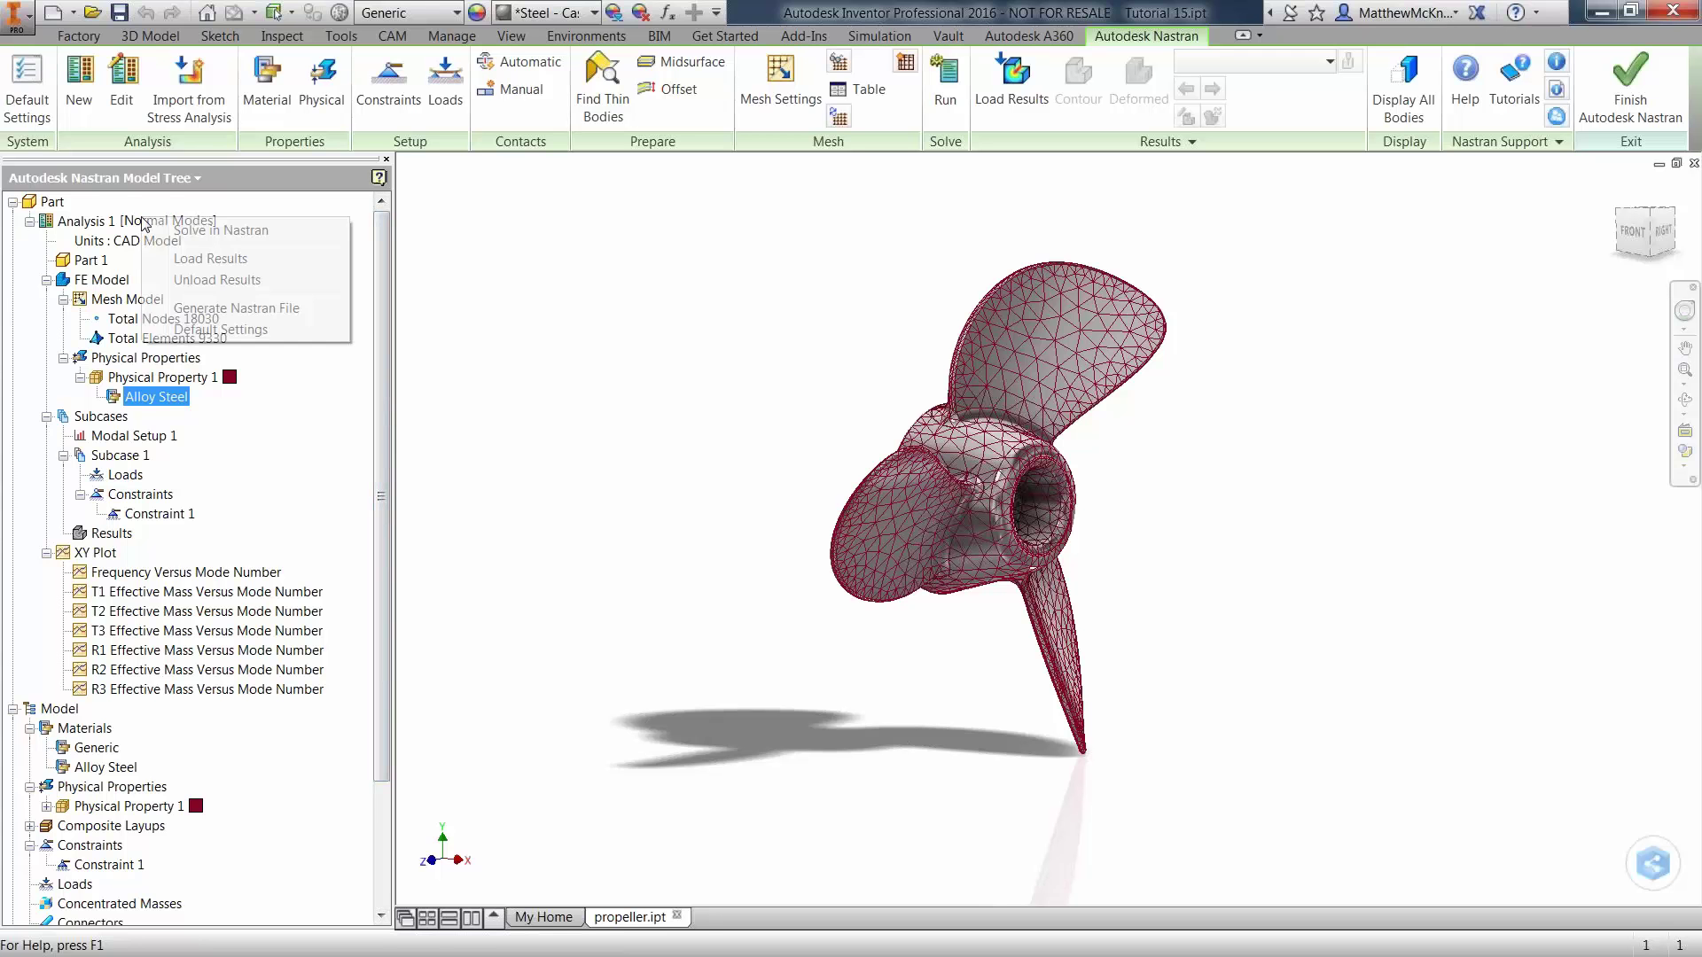
pyautogui.rightClick(88, 223)
pyautogui.click(155, 259)
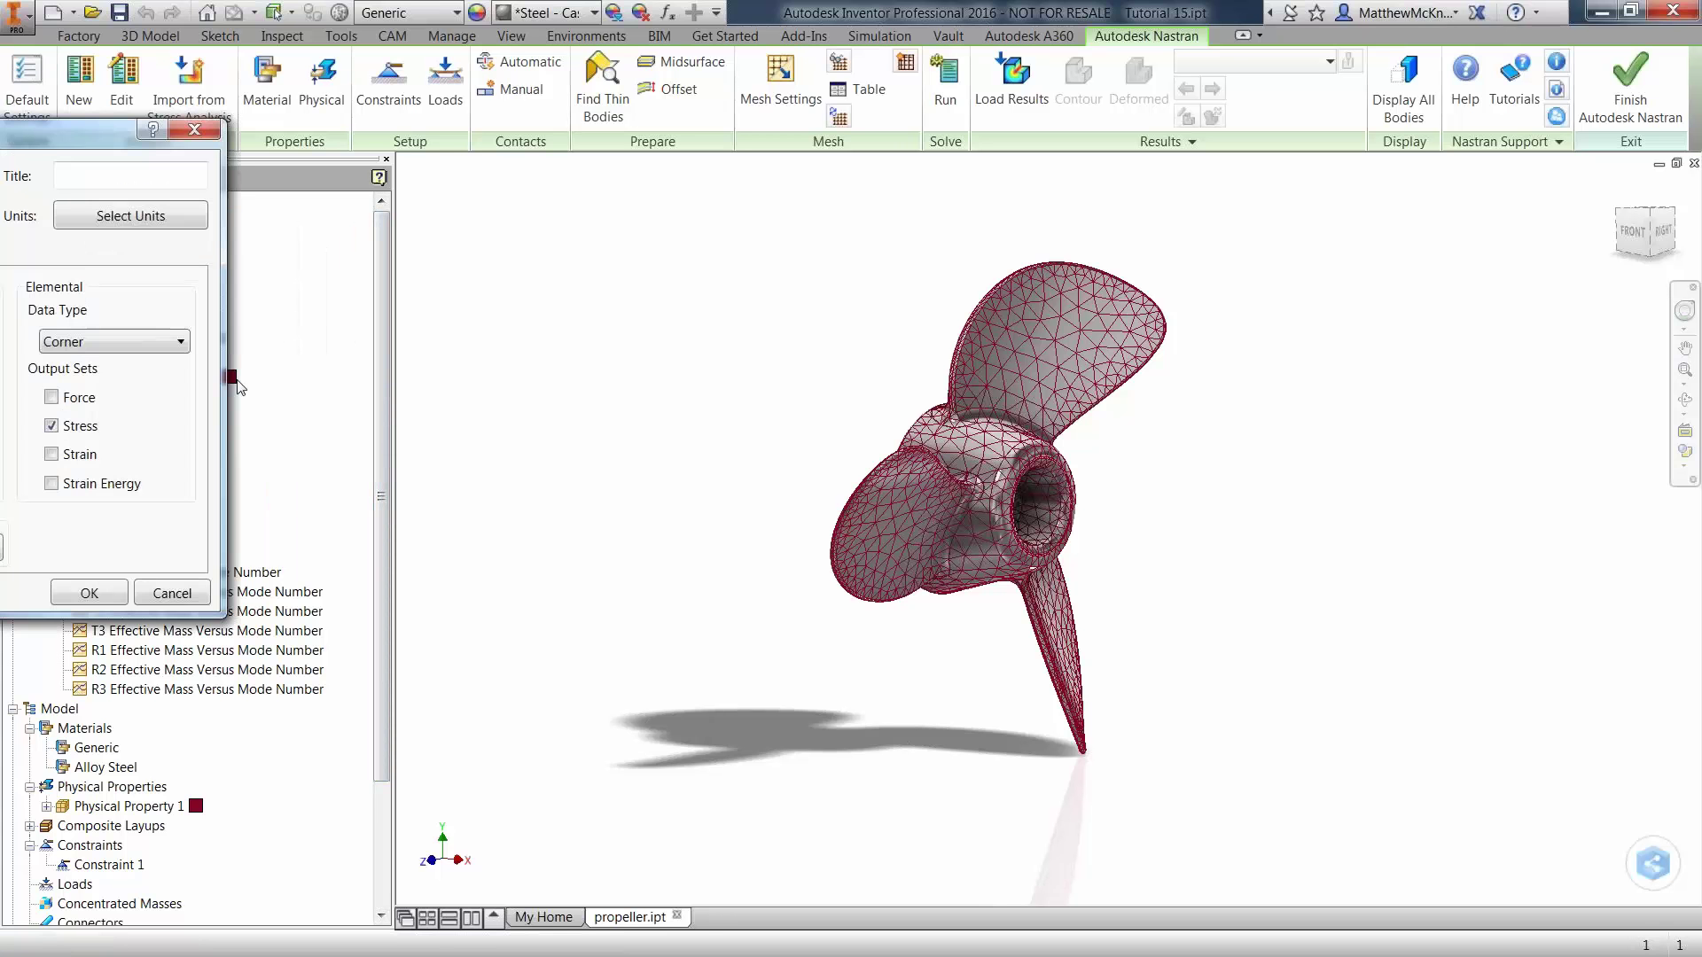
pyautogui.moveTo(80, 149); pyautogui.dragTo(665, 178)
pyautogui.click(525, 257)
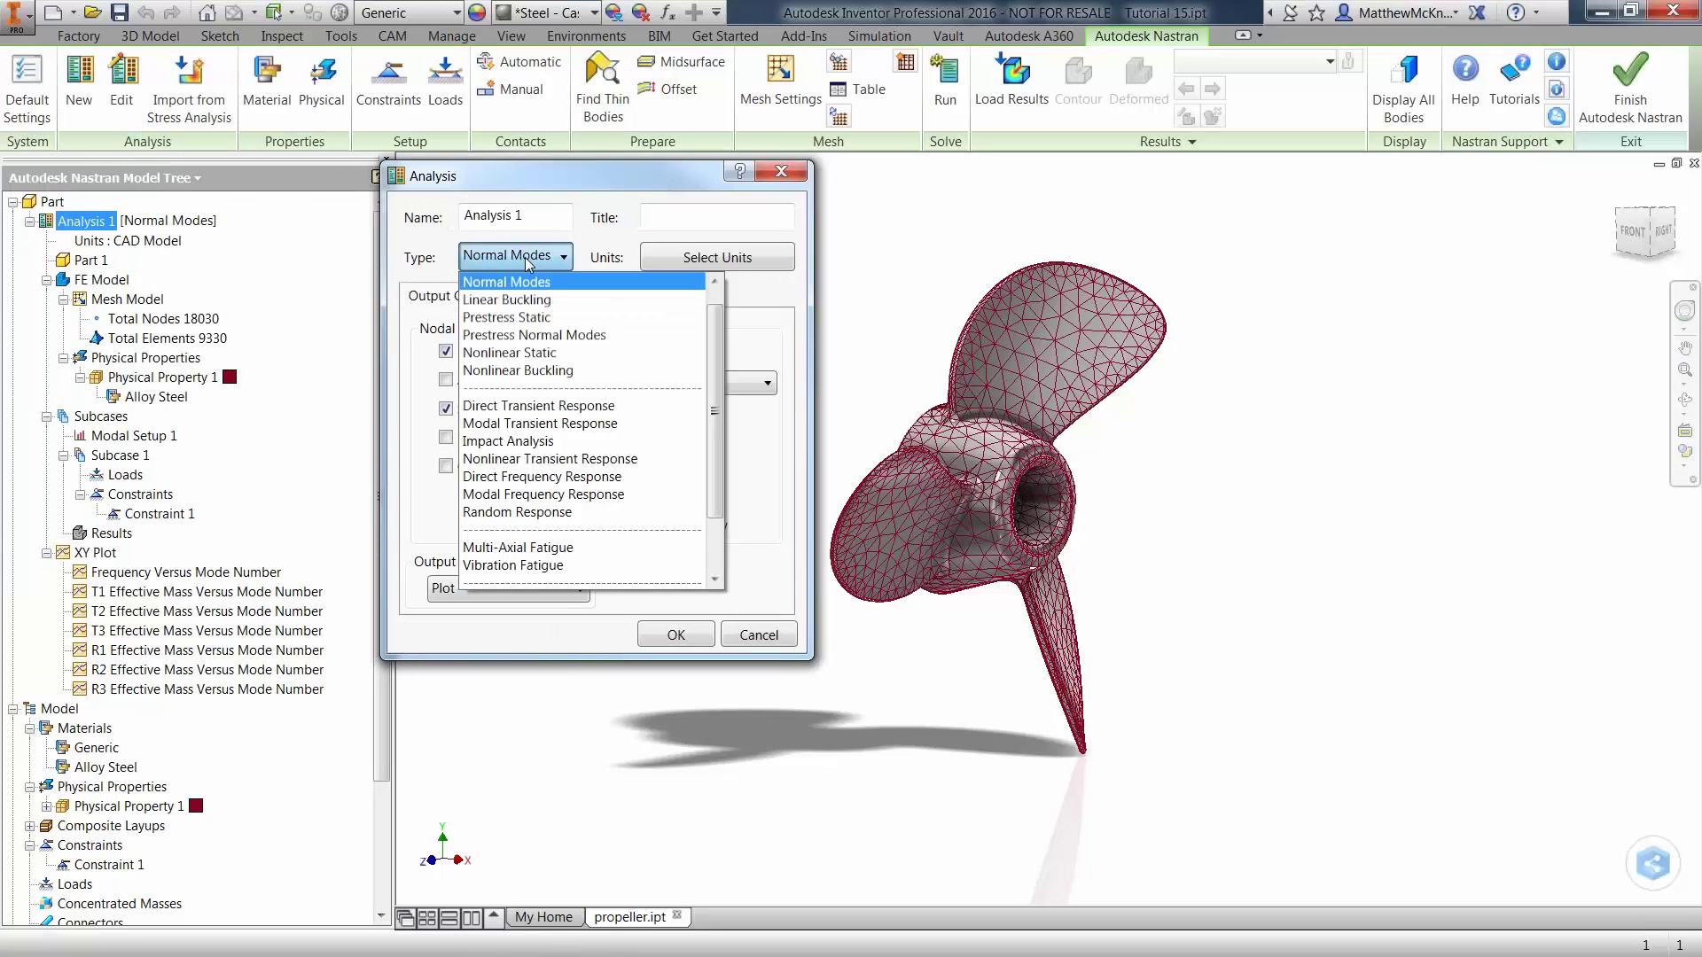
pyautogui.click(507, 283)
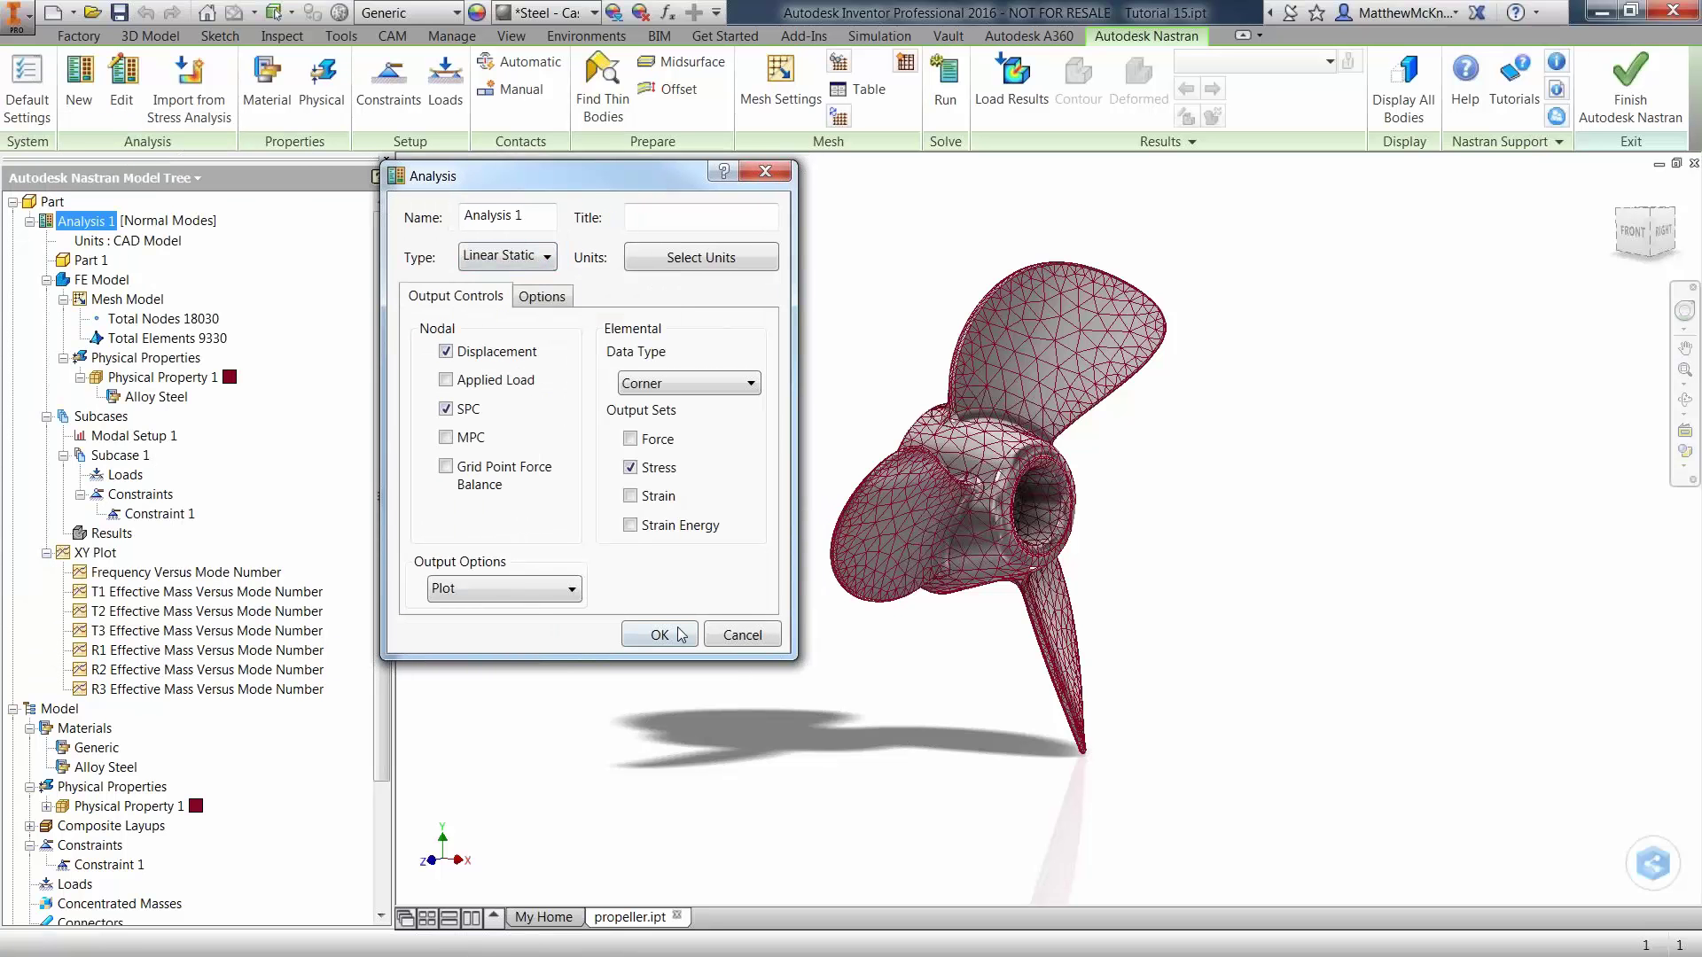
pyautogui.click(680, 634)
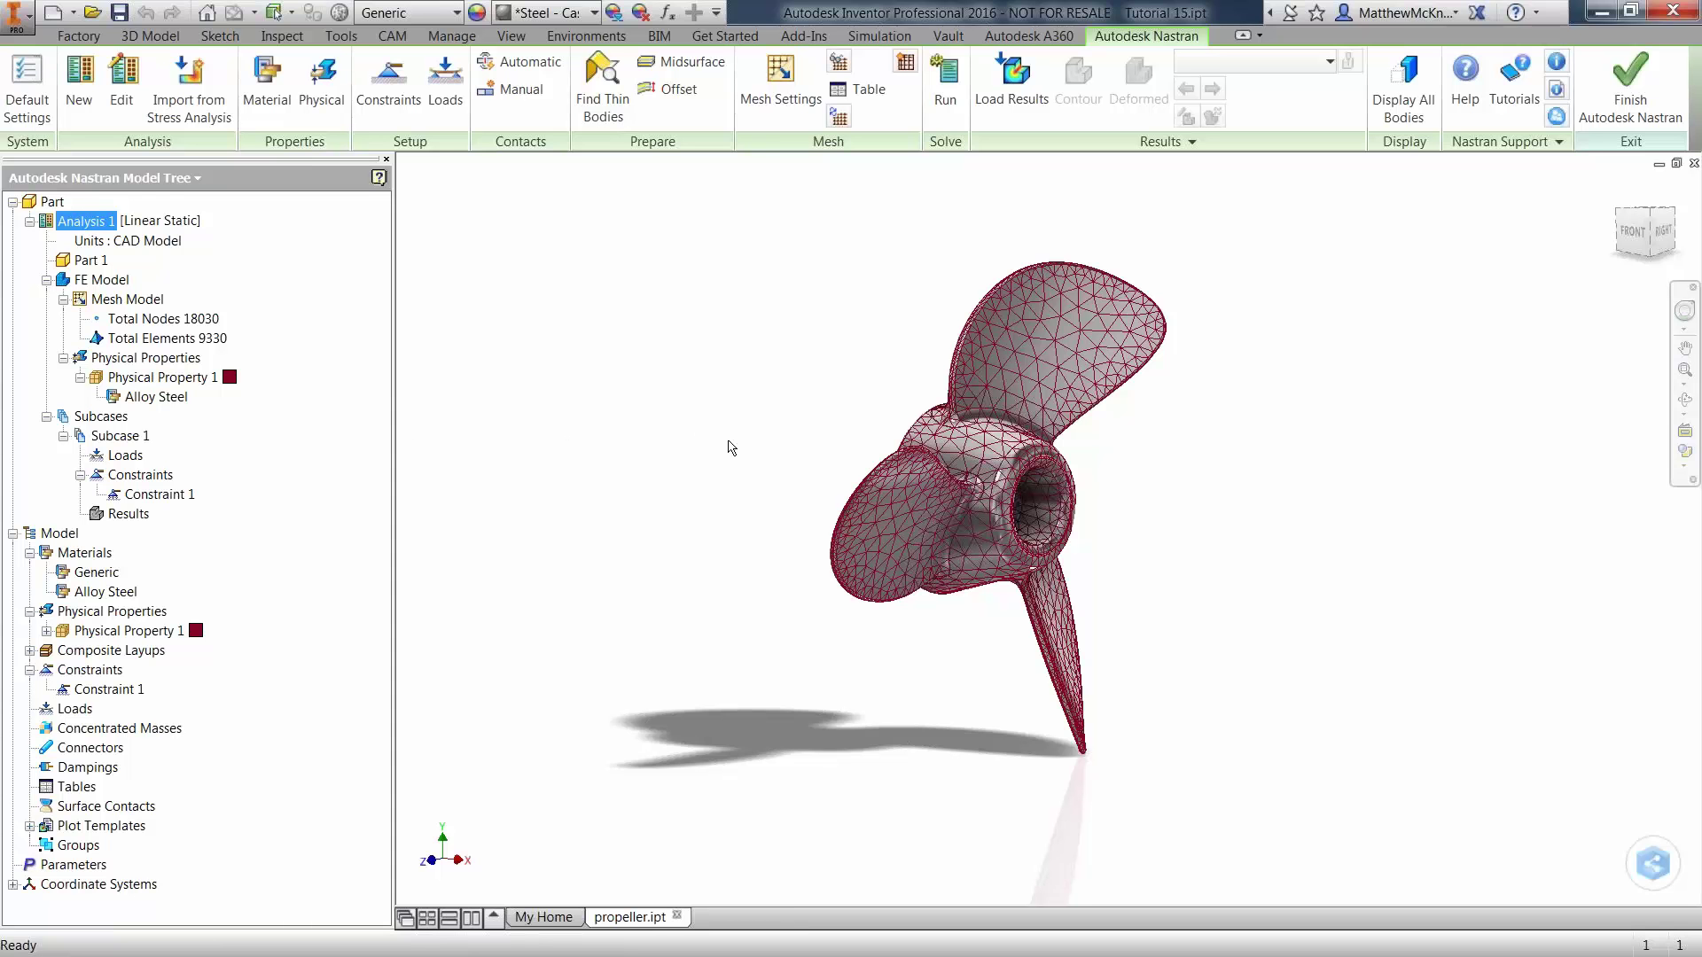
# Edit Constraint 1 on the hub's inner face to release the Tx, Ty and Tz translations.
pyautogui.keyDown('shift'); pyautogui.moveTo(729, 448); pyautogui.dragTo(930, 461, button='middle'); pyautogui.keyUp('shift')
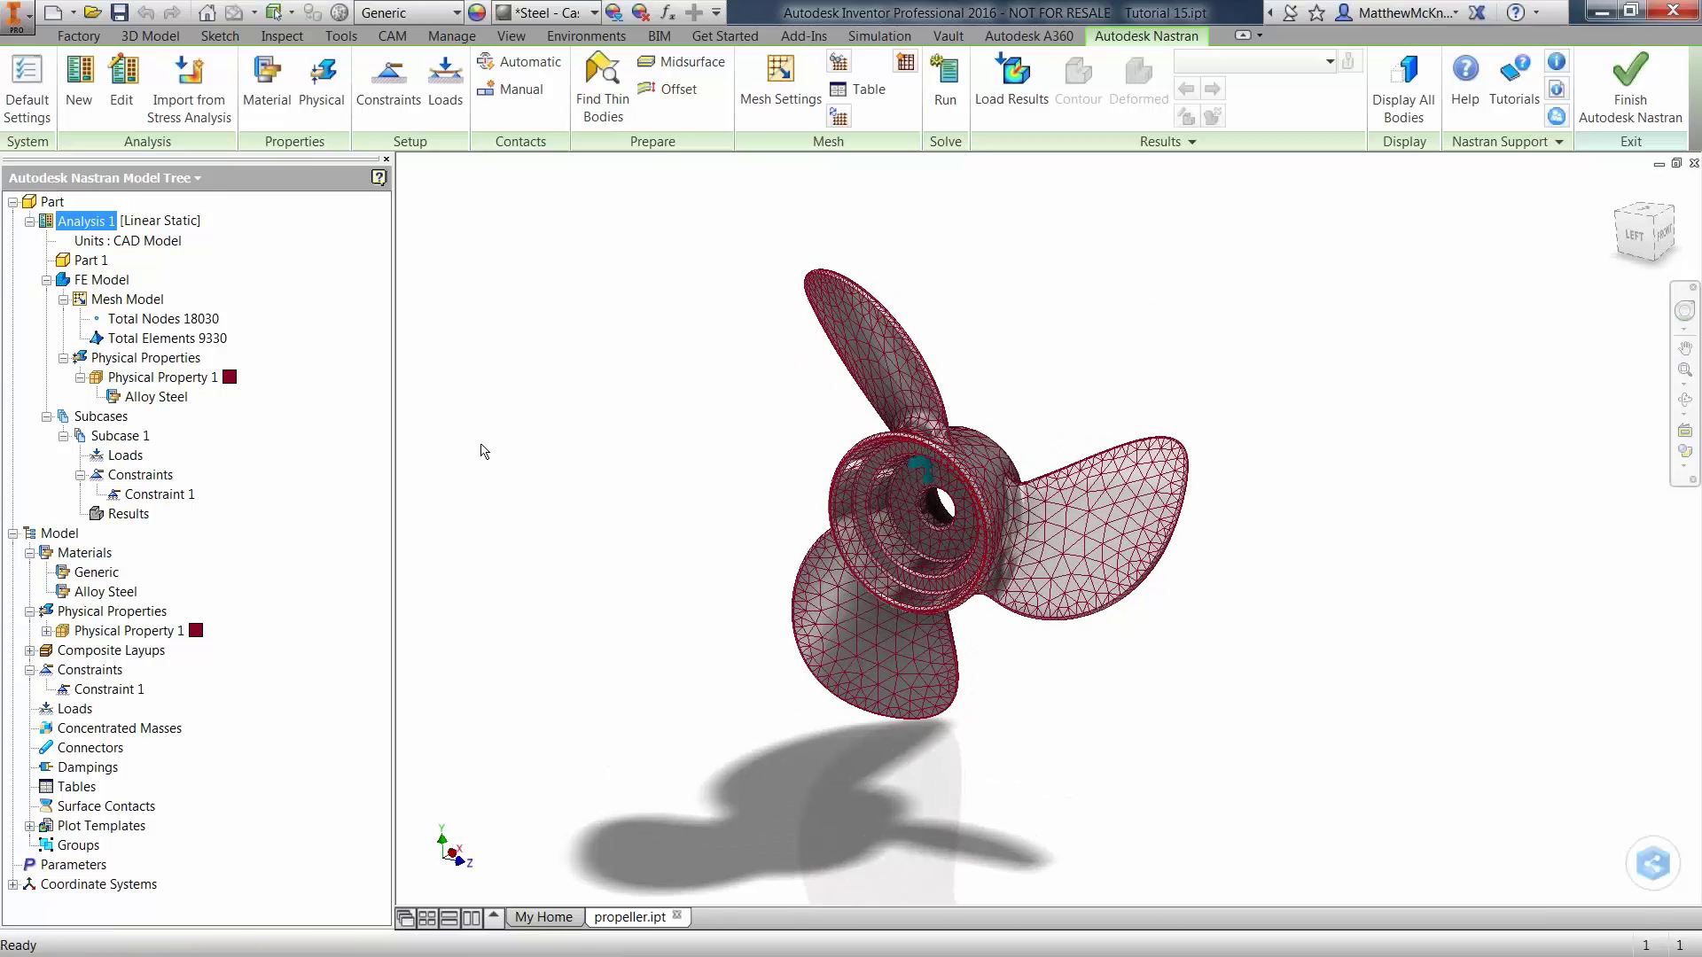
pyautogui.rightClick(169, 495)
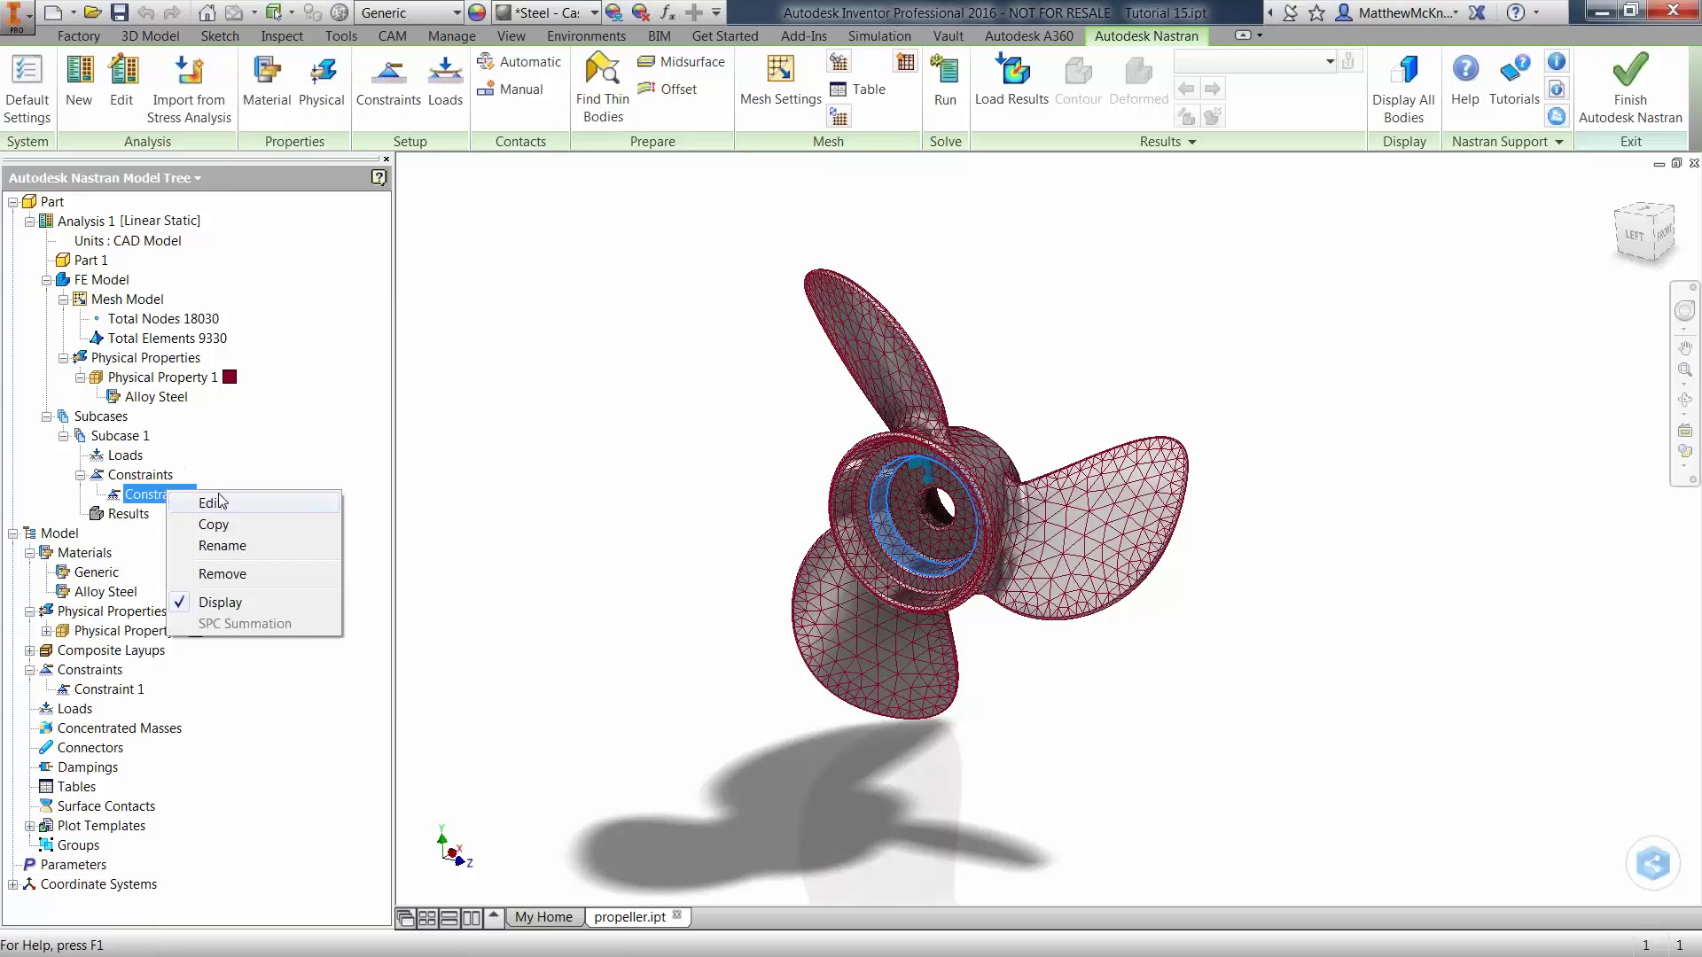
pyautogui.click(209, 498)
pyautogui.click(585, 331)
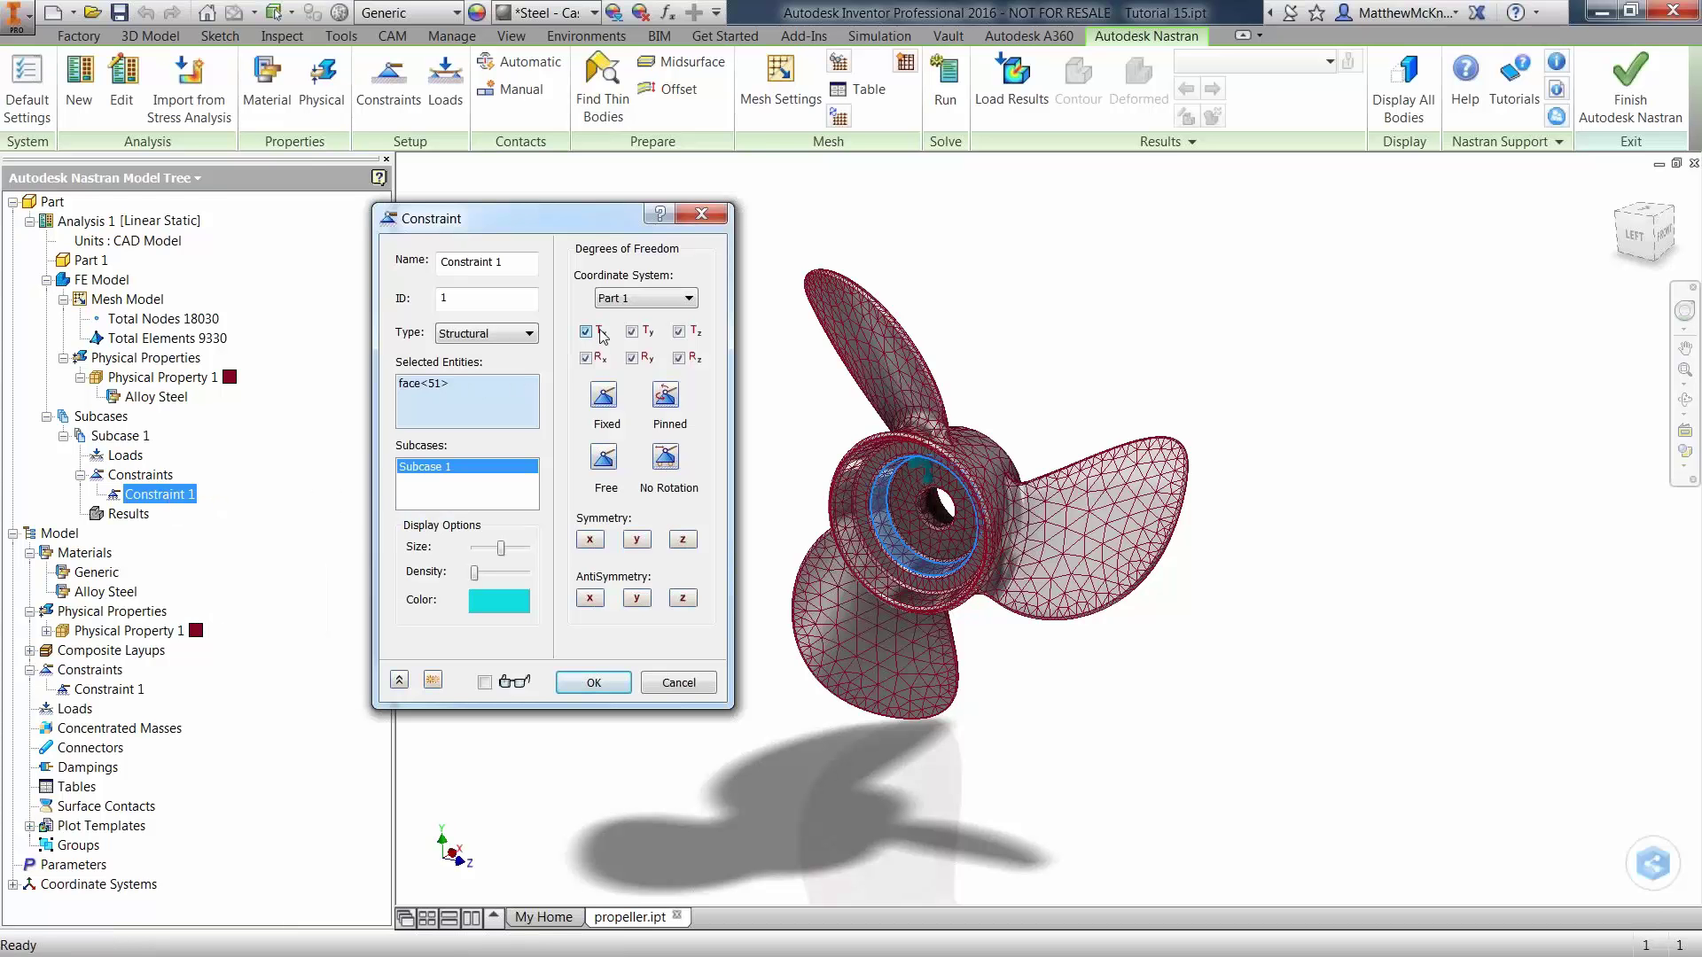
pyautogui.click(632, 332)
pyautogui.click(679, 332)
pyautogui.click(593, 675)
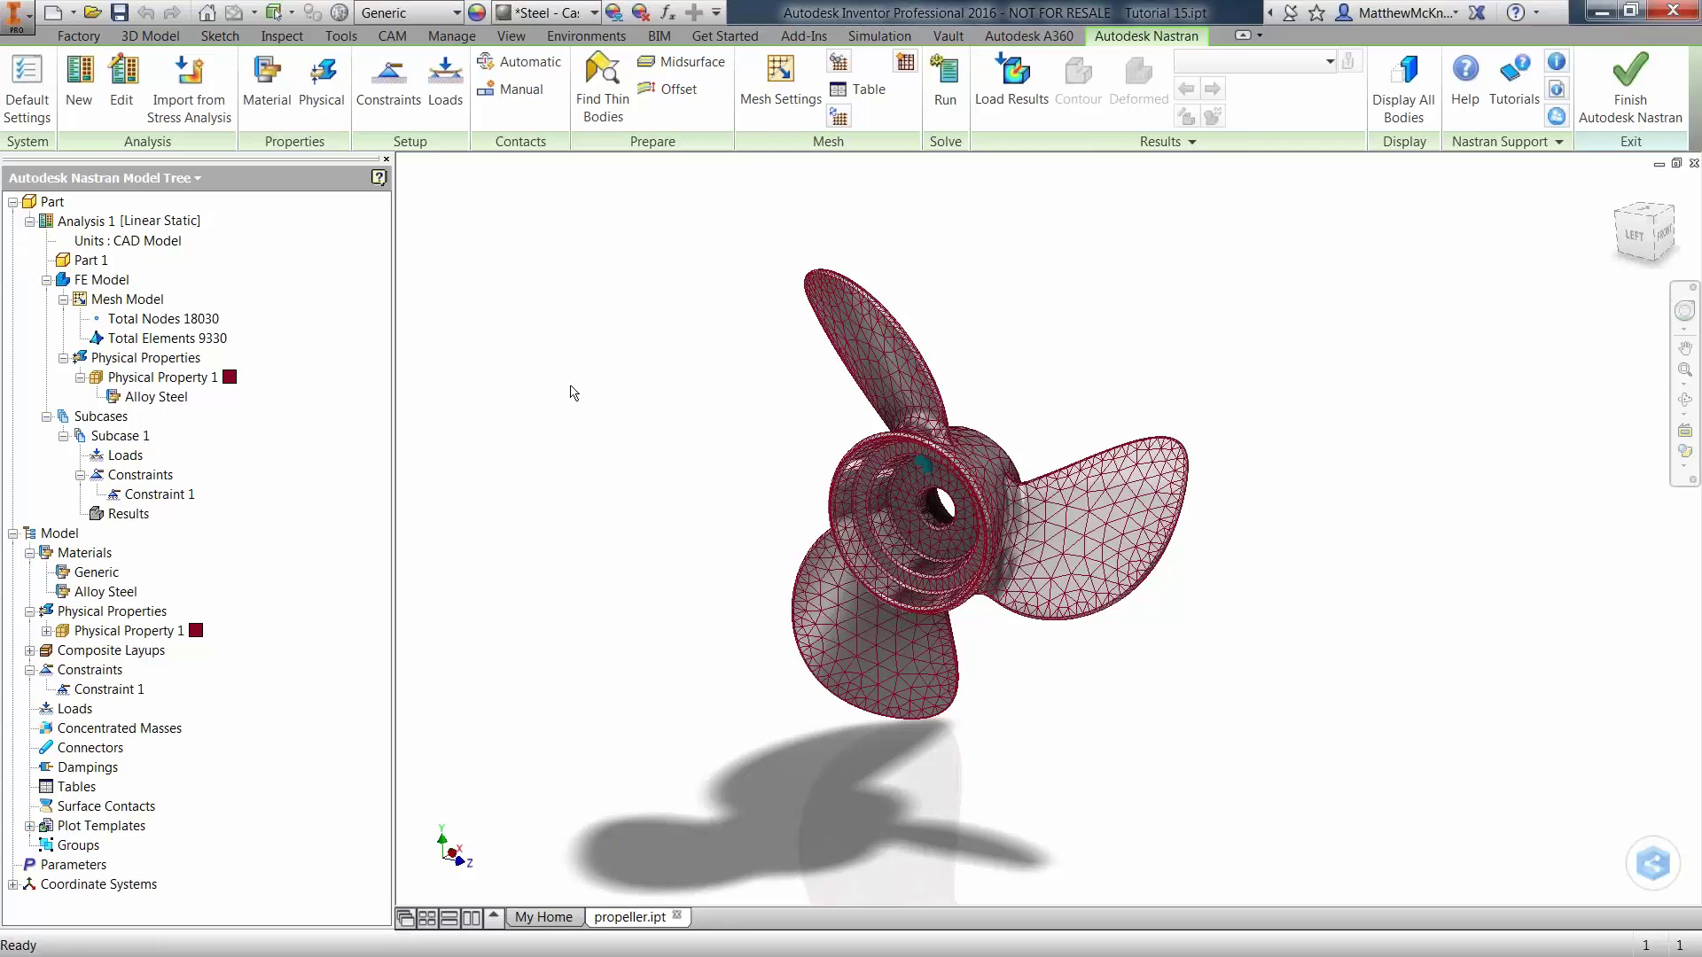
# Apply a force load with Fx of 10000 N to the annular face inside the hub, previewed with a denser arrow display.
pyautogui.click(454, 89)
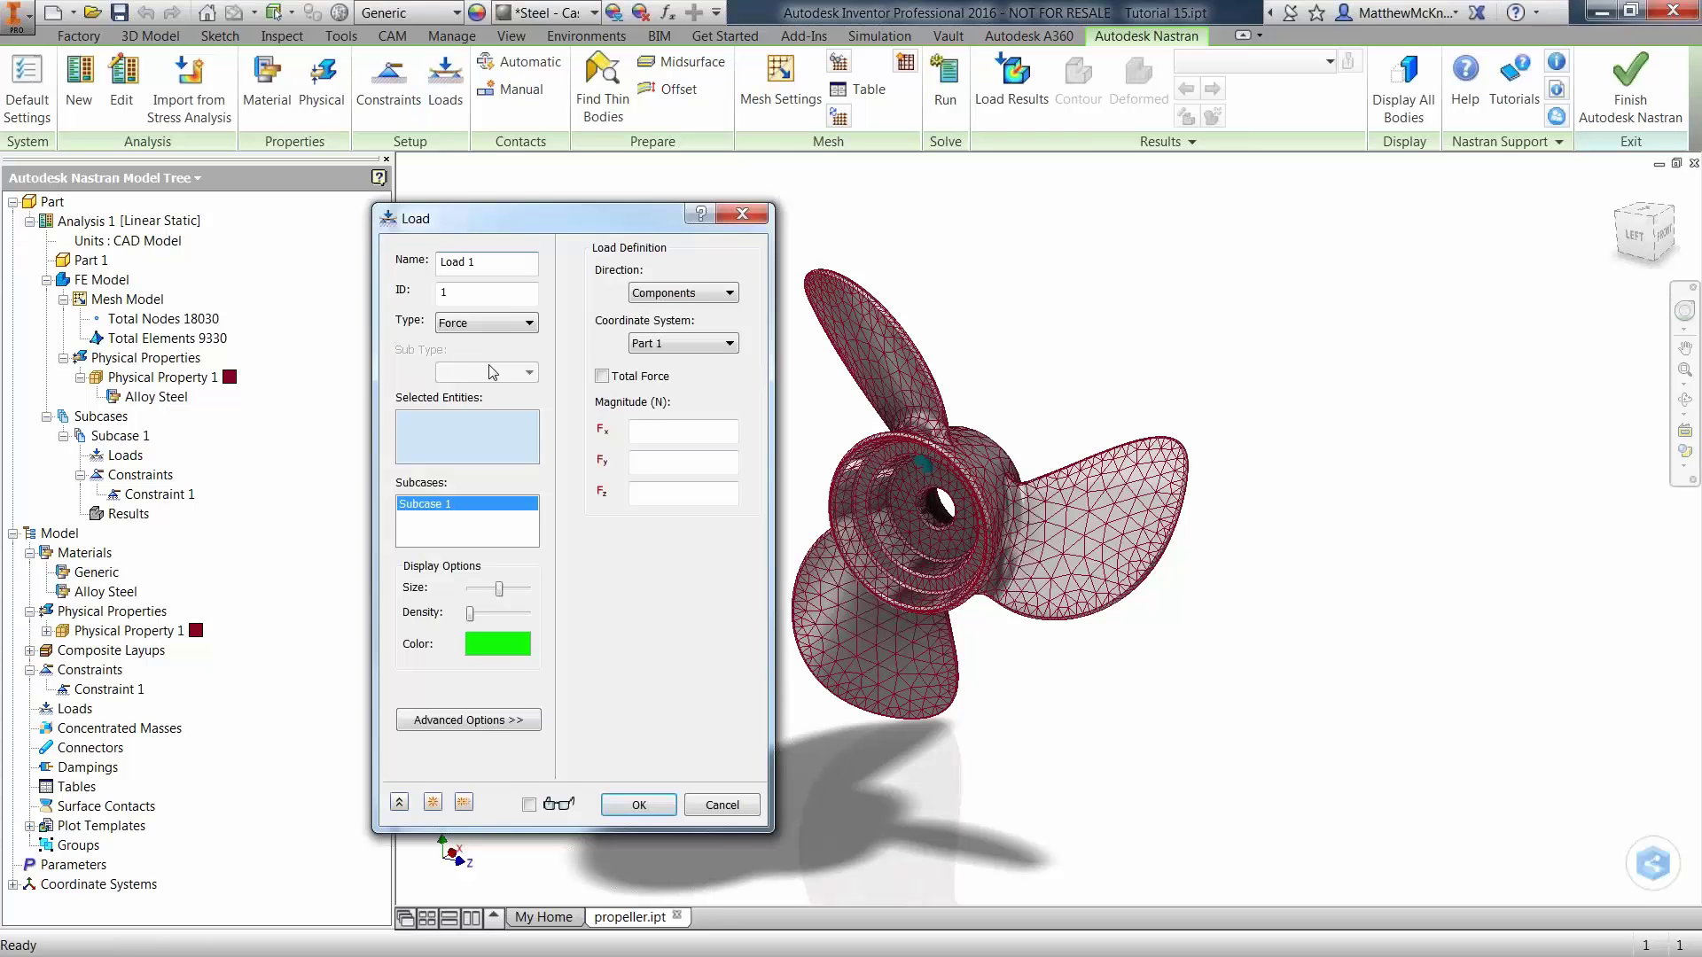
pyautogui.moveTo(537, 220); pyautogui.dragTo(401, 199)
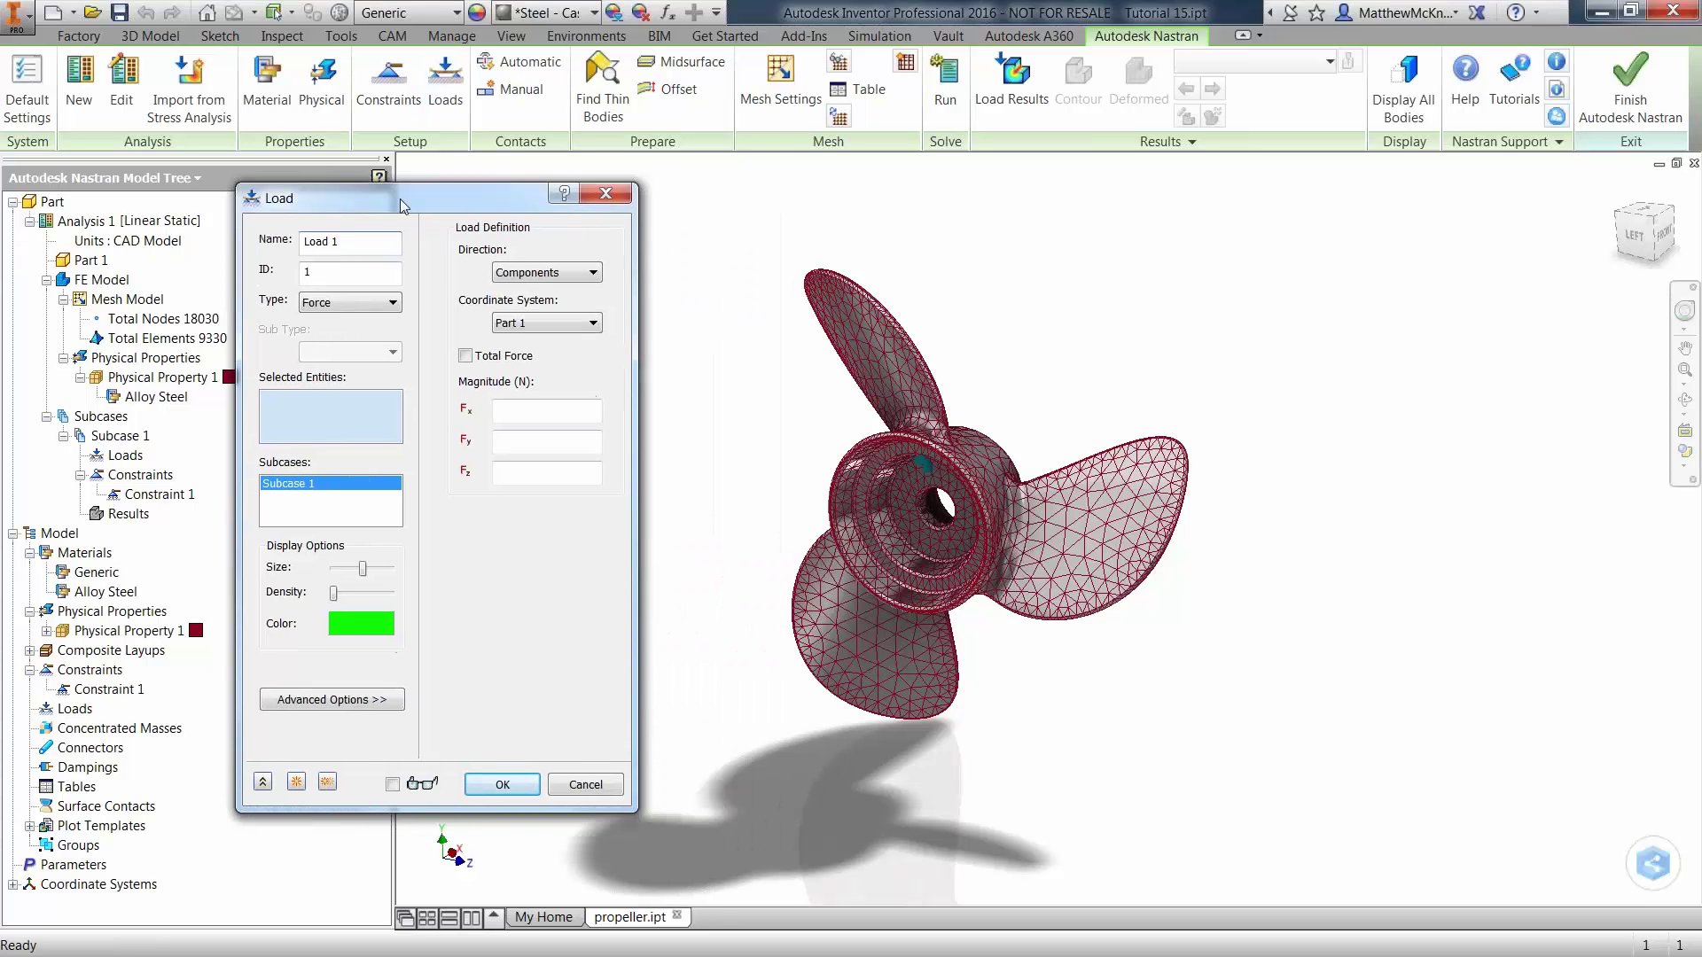
pyautogui.click(911, 532)
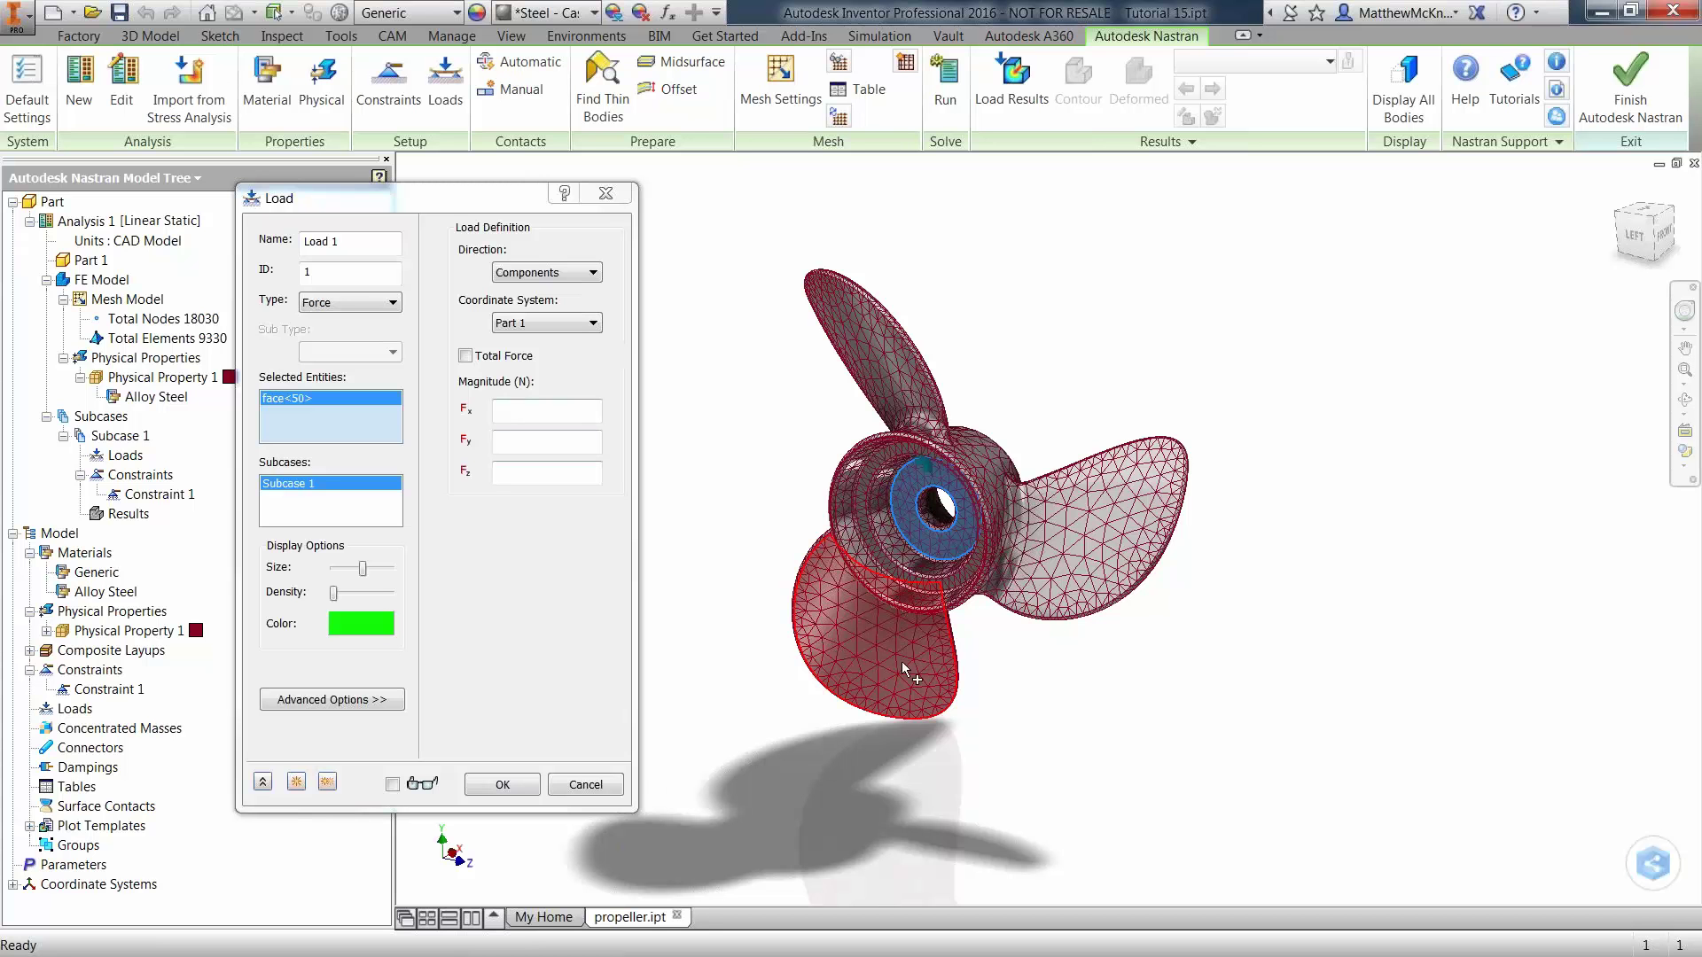
pyautogui.click(538, 413)
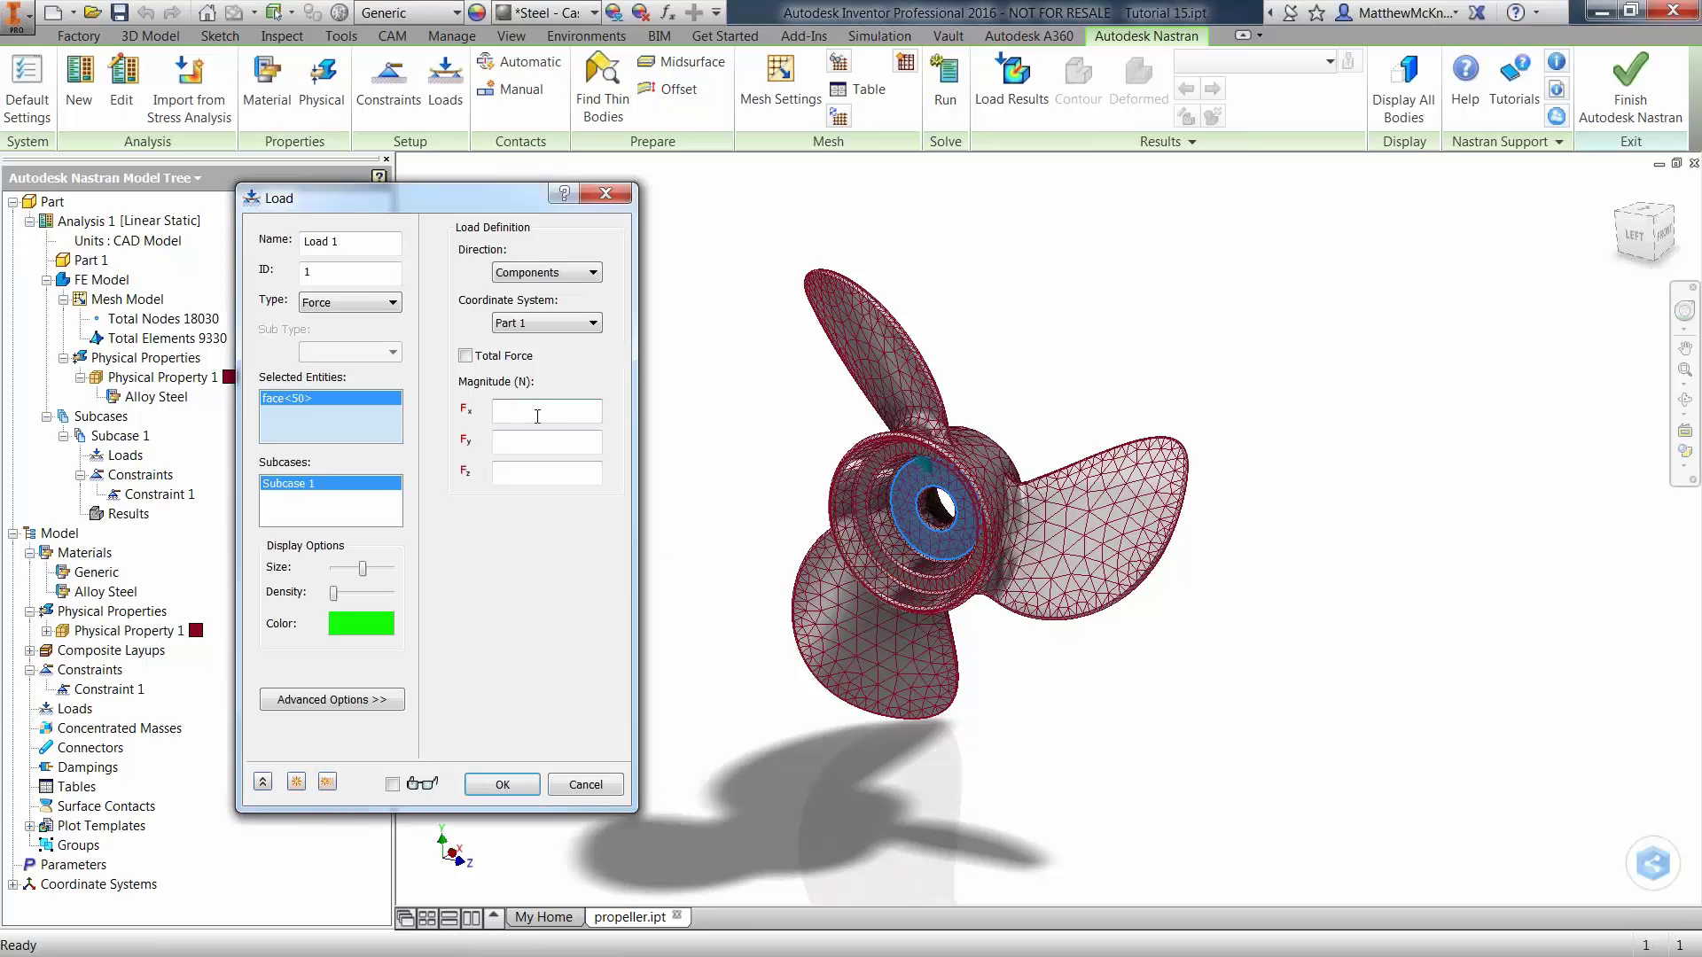
pyautogui.write('10000')
pyautogui.click(392, 784)
pyautogui.moveTo(333, 593); pyautogui.dragTo(345, 592)
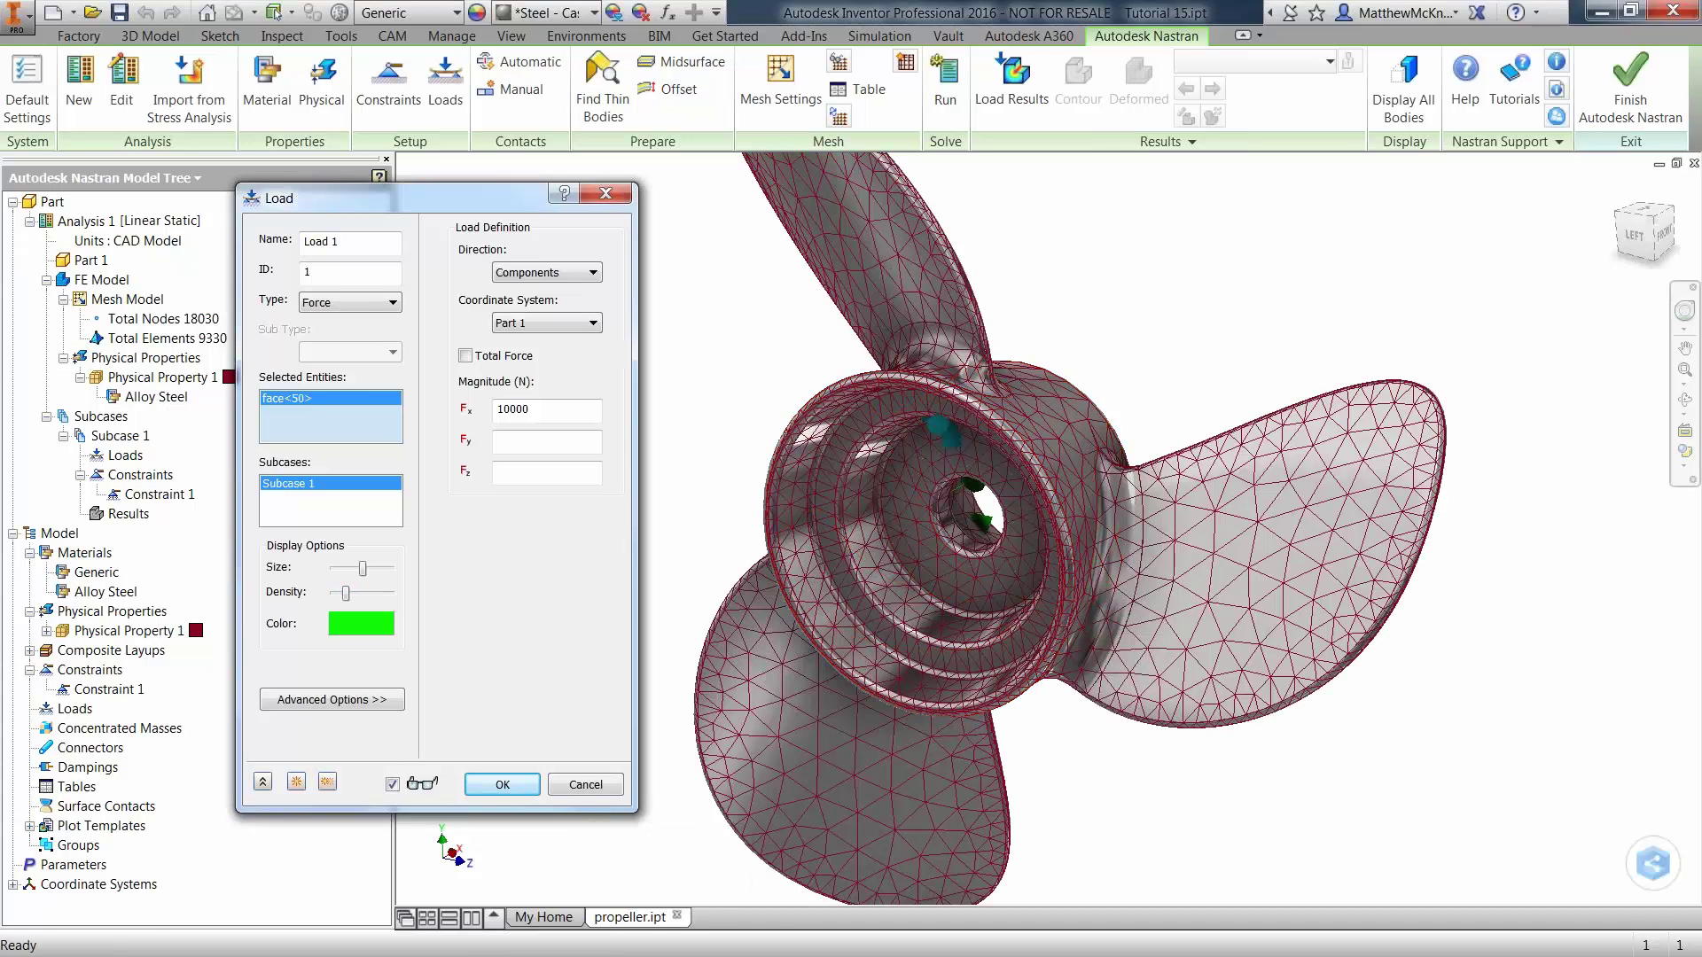
pyautogui.click(502, 786)
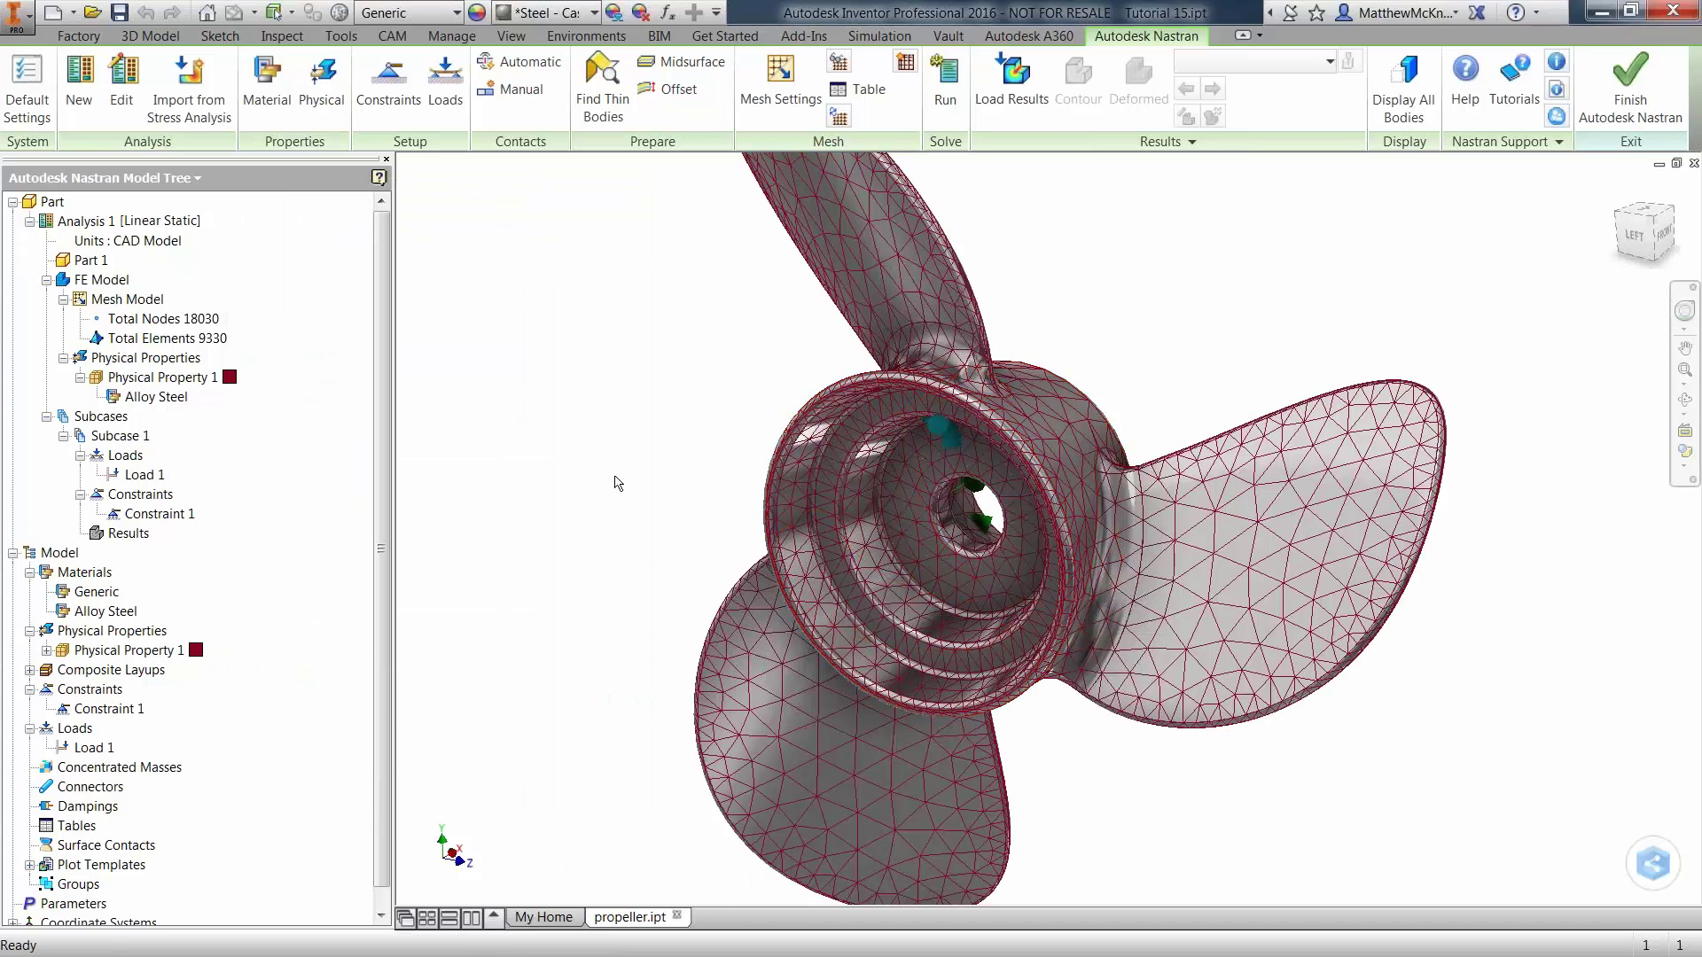
# Apply a 10 MPa pressure load normal to the surface of the three blade faces, with its preview displayed.
pyautogui.scroll(-3, 621, 513)
pyautogui.keyDown('shift'); pyautogui.moveTo(711, 447); pyautogui.dragTo(452, 471, button='middle'); pyautogui.keyUp('shift')
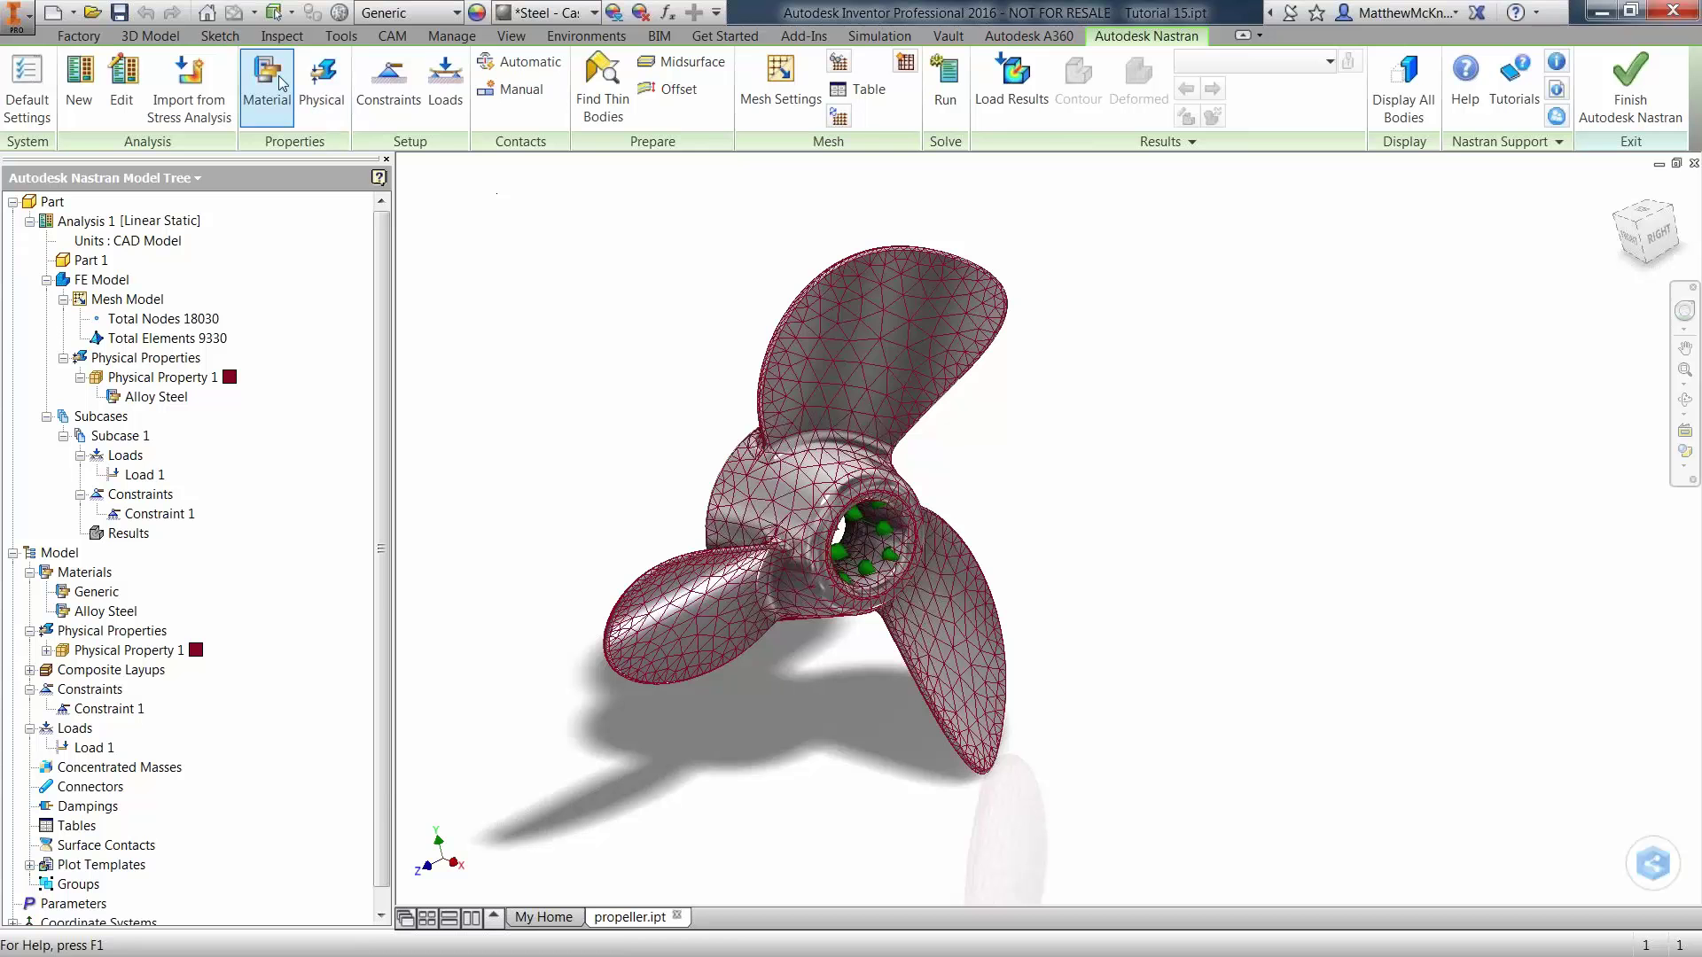
pyautogui.click(448, 80)
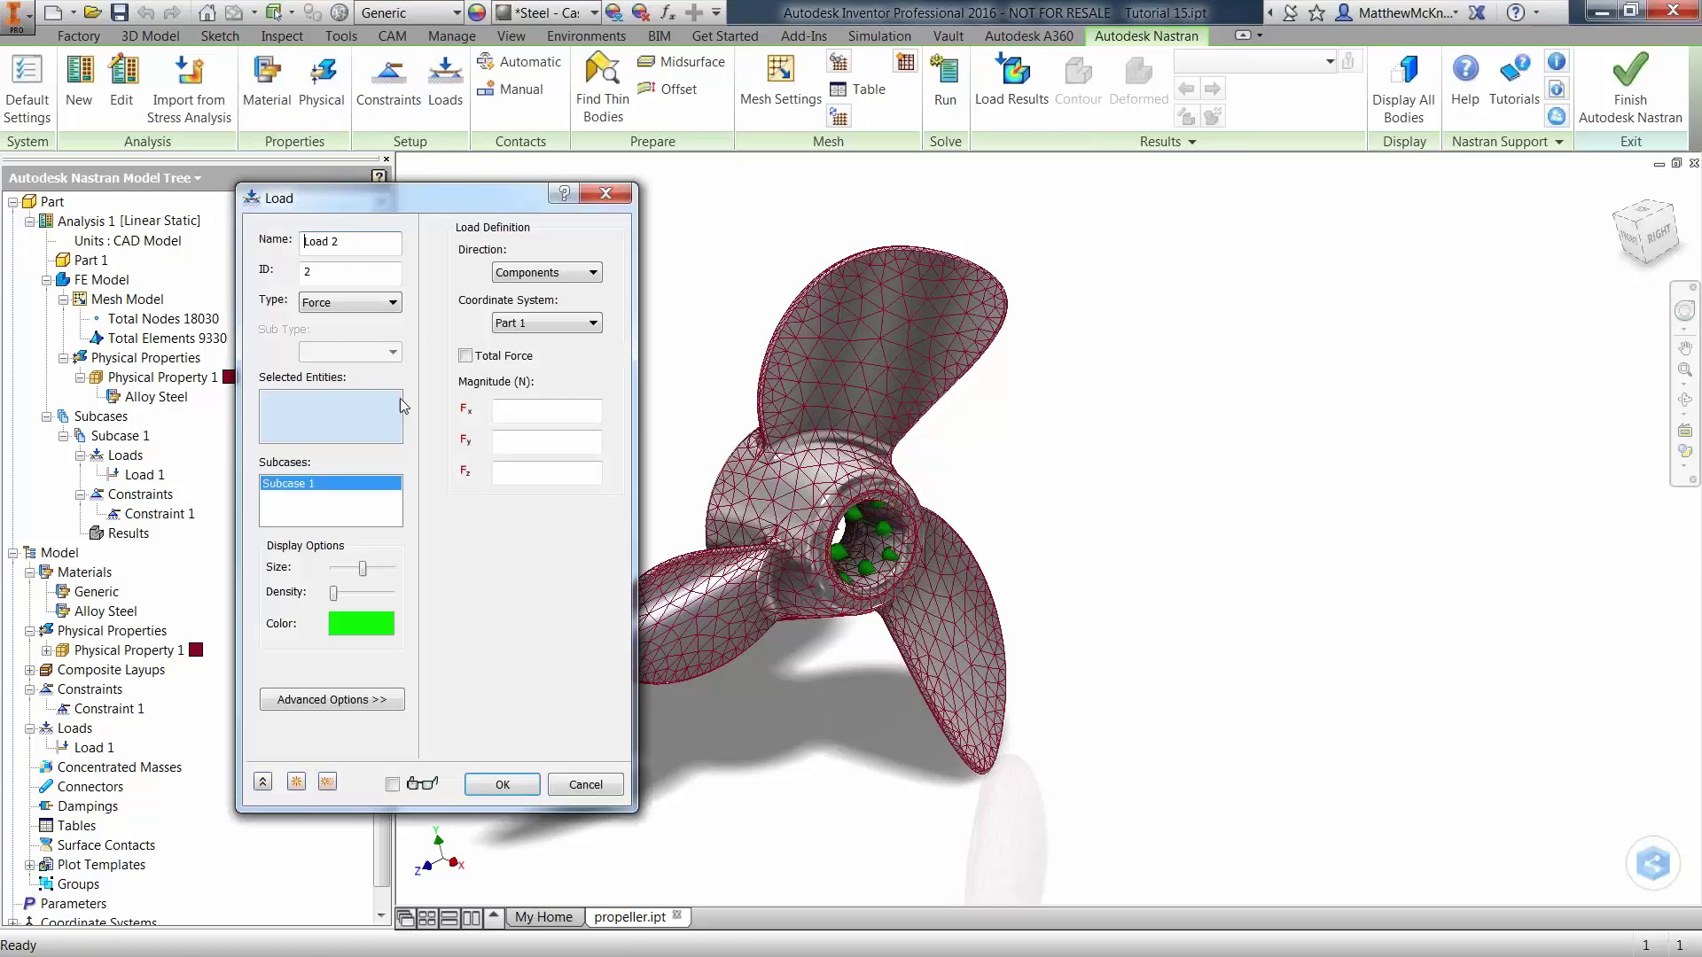
pyautogui.click(346, 301)
pyautogui.click(333, 365)
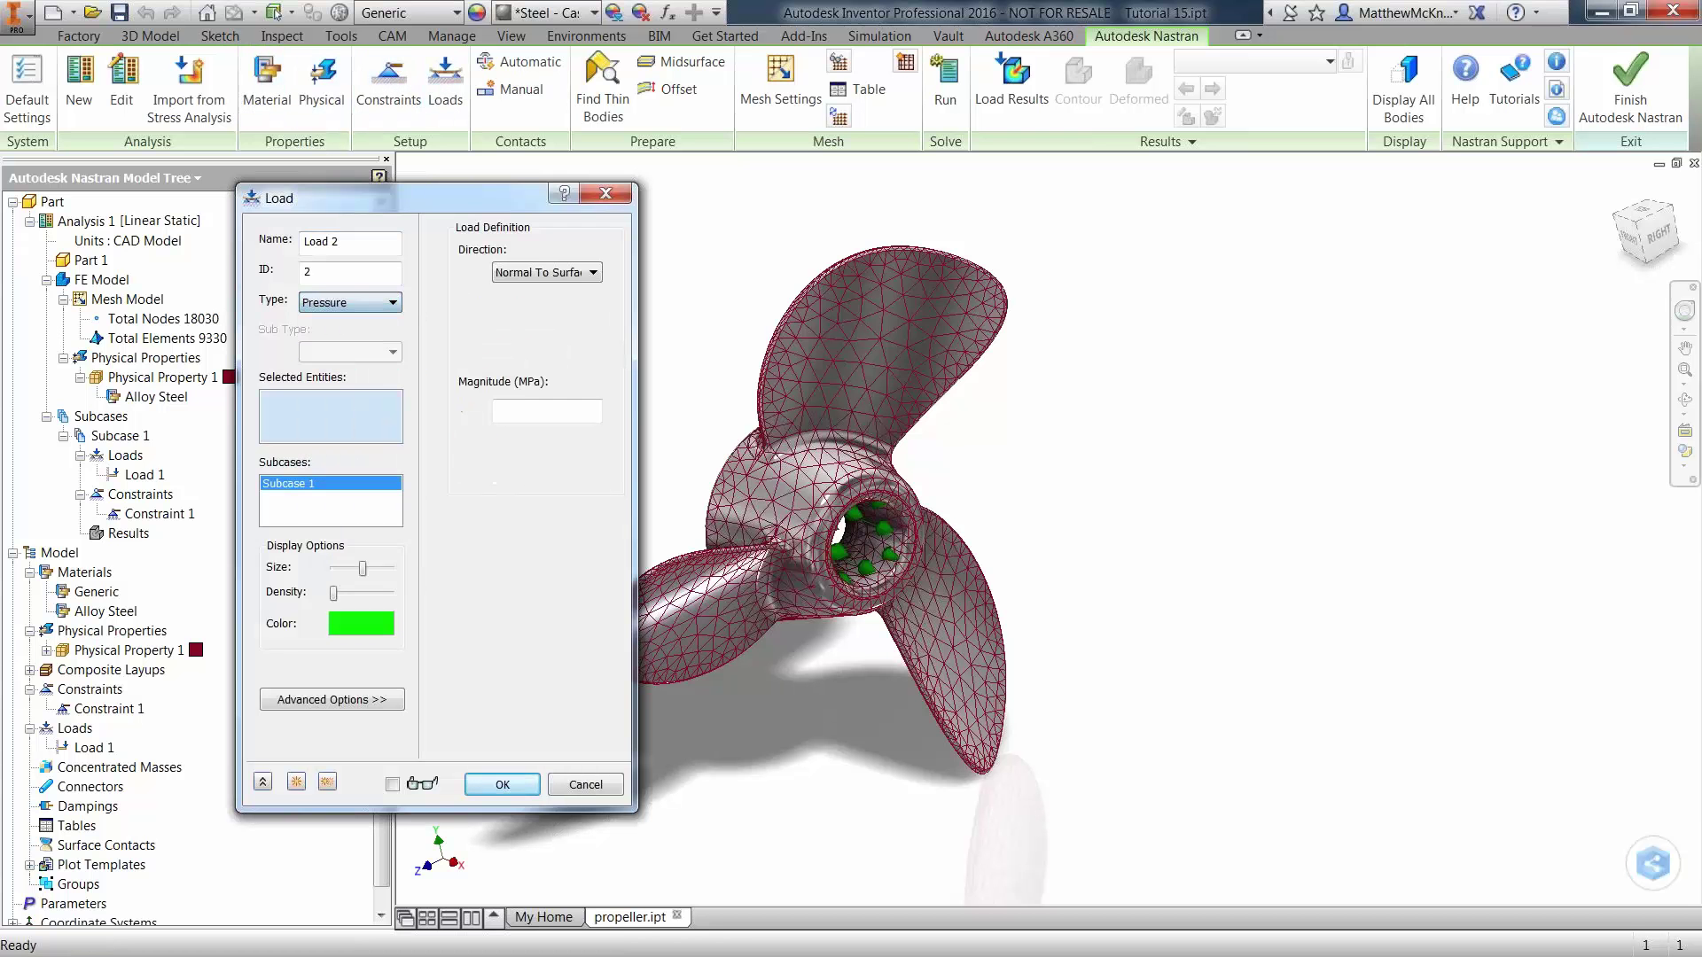
pyautogui.click(833, 337)
pyautogui.click(720, 585)
pyautogui.click(909, 629)
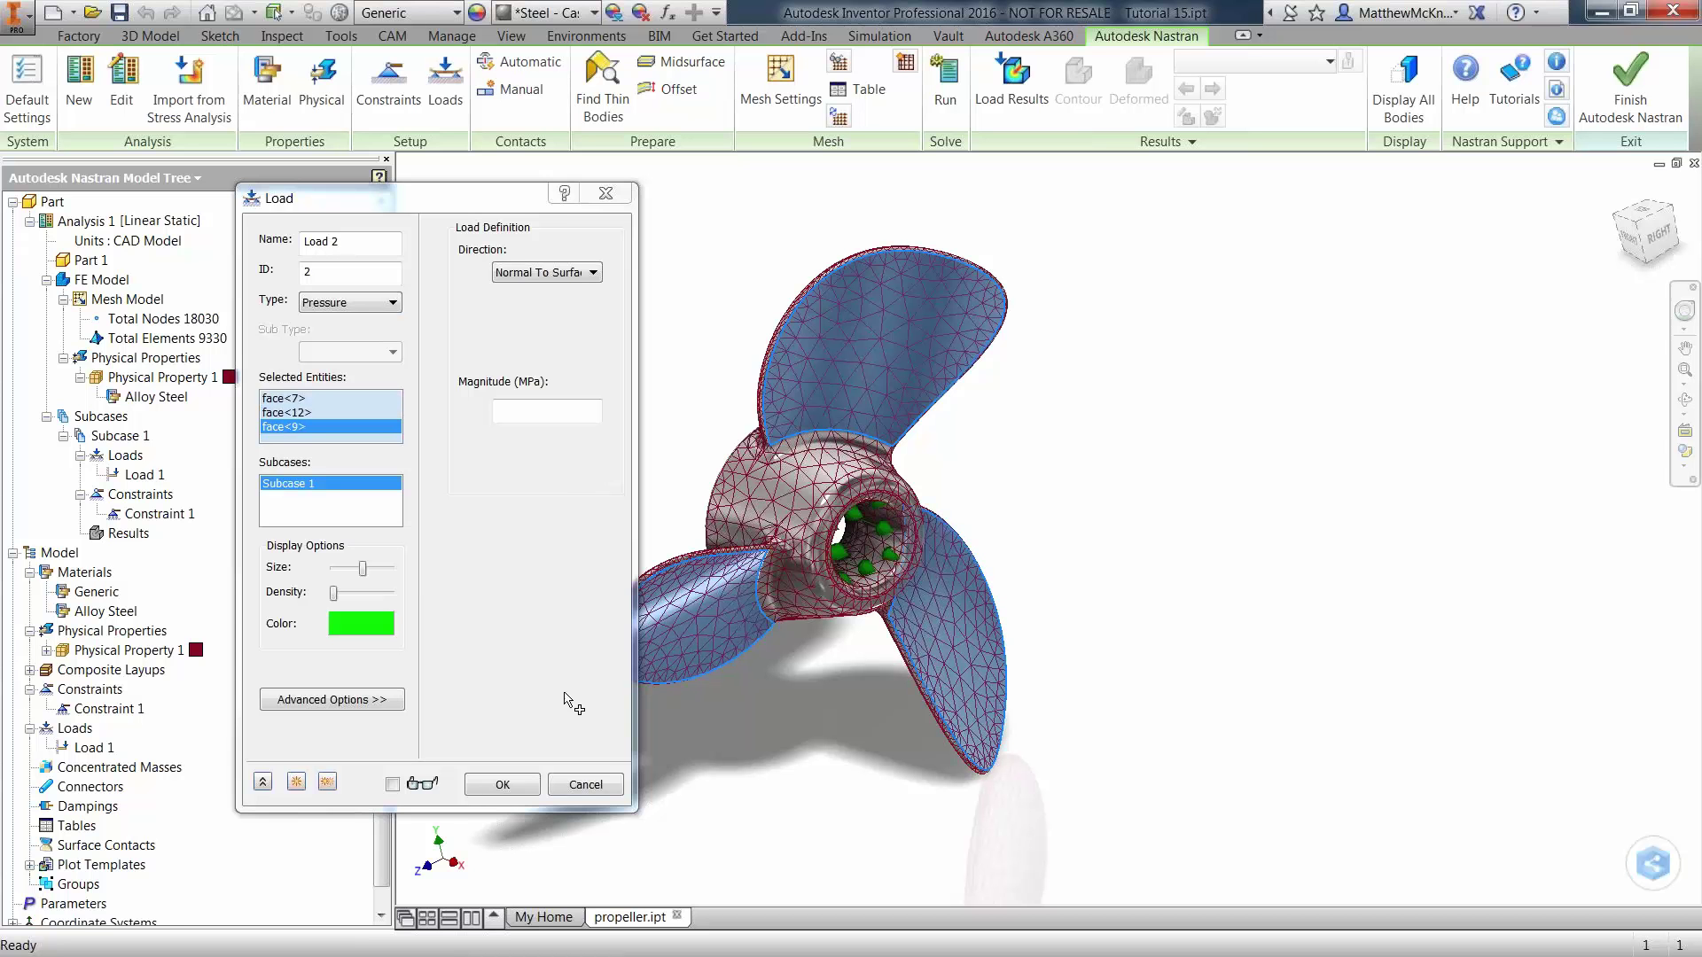
pyautogui.click(509, 410)
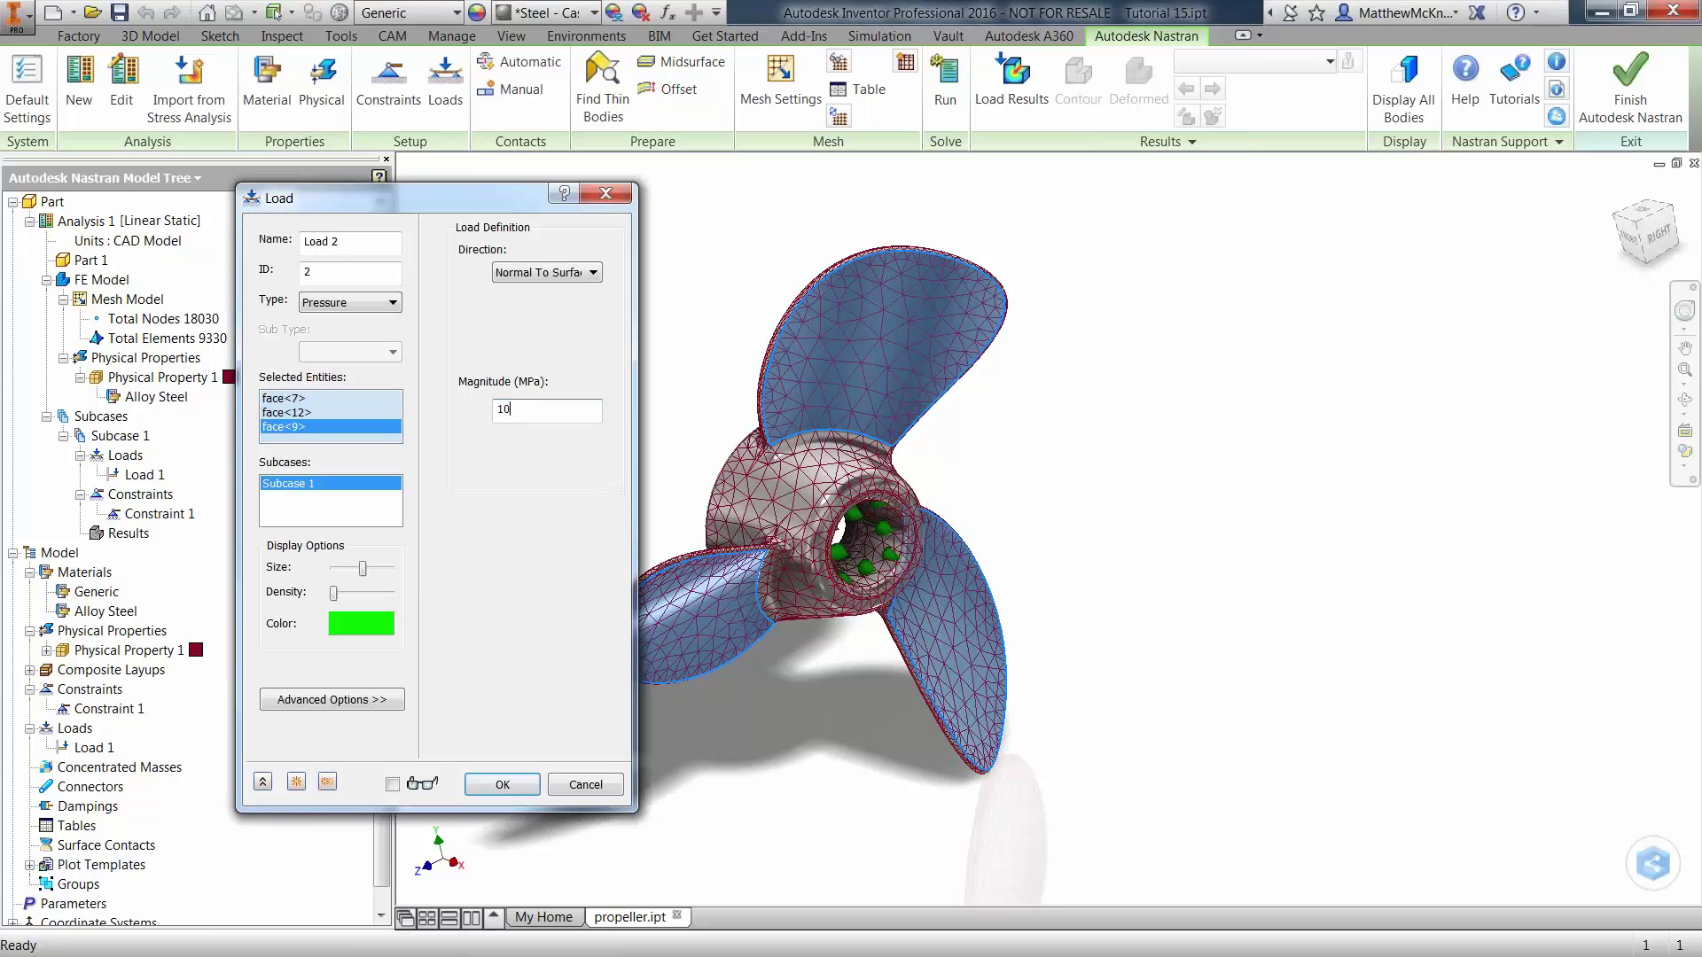
pyautogui.click(393, 783)
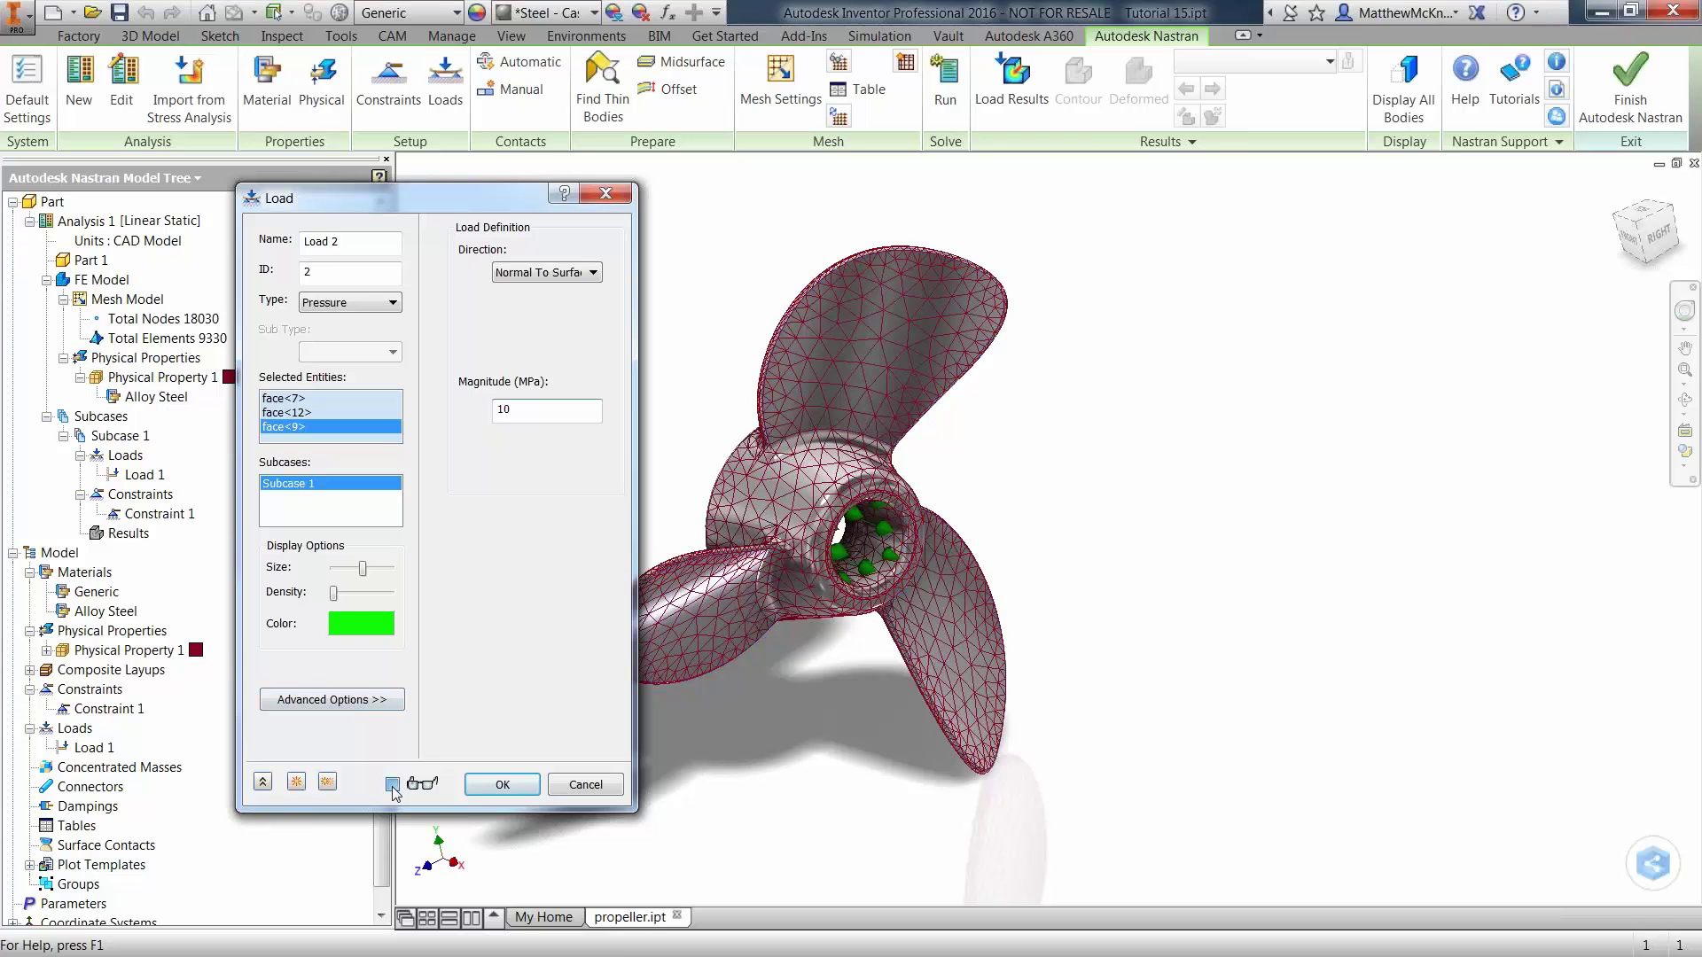
pyautogui.click(500, 783)
# Run the linear static analysis and dismiss the solver's completion message.
pyautogui.moveTo(662, 361); pyautogui.dragTo(798, 342, button='middle')
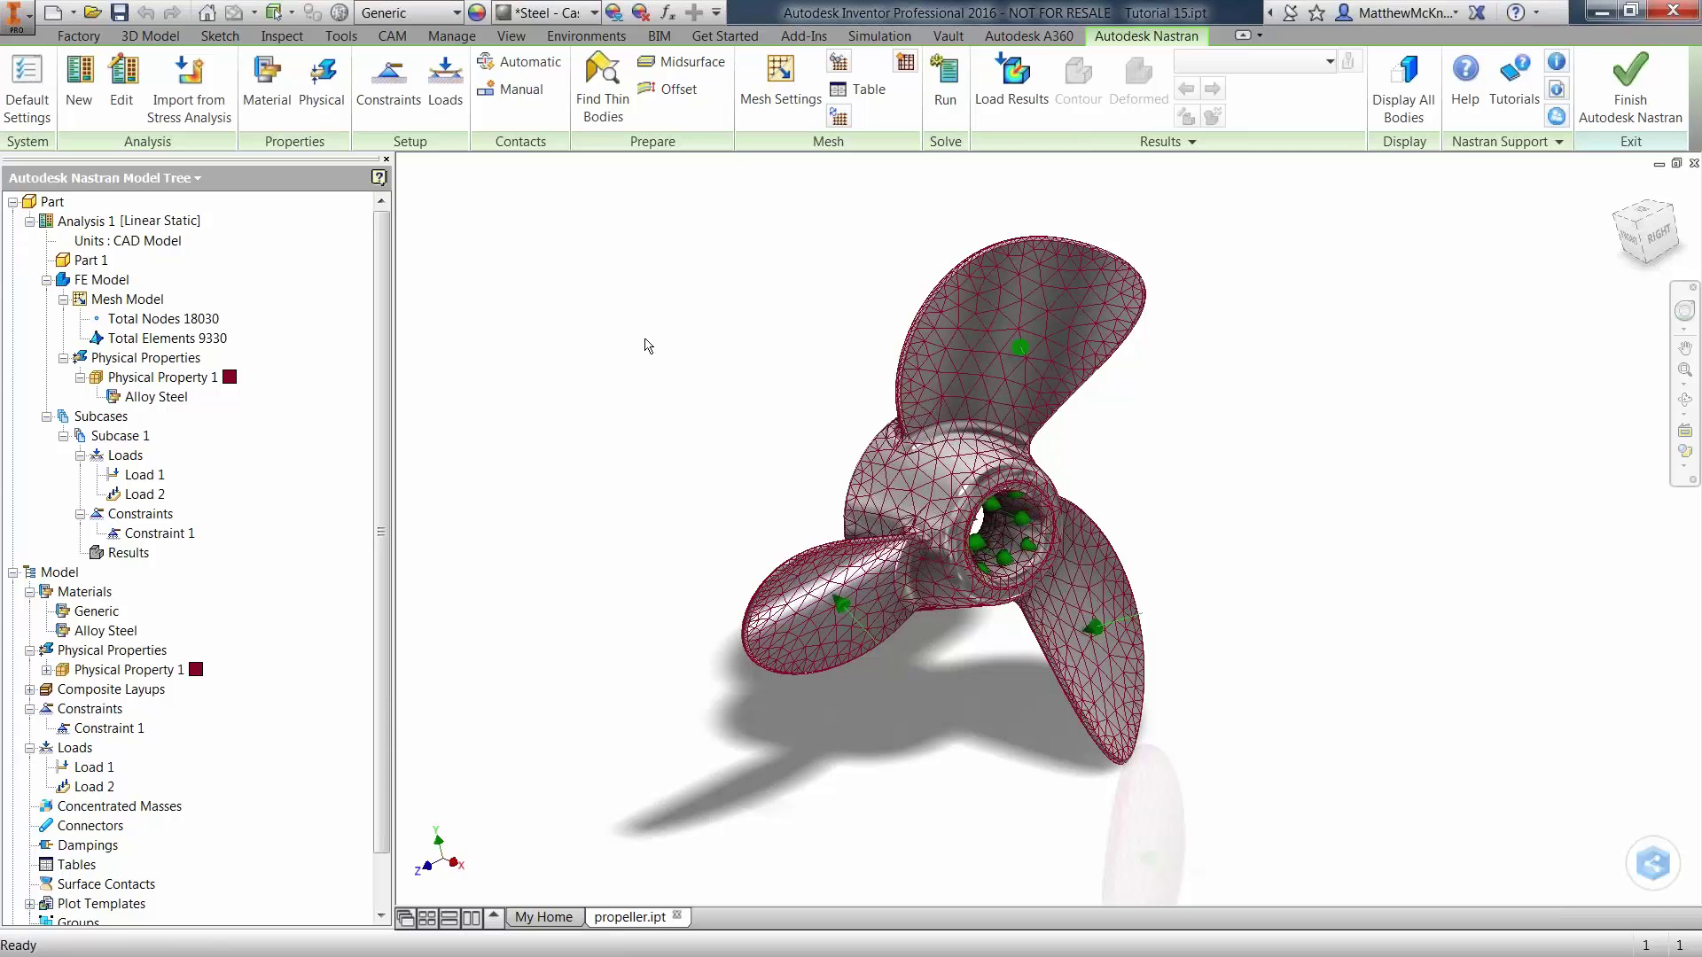
pyautogui.click(945, 88)
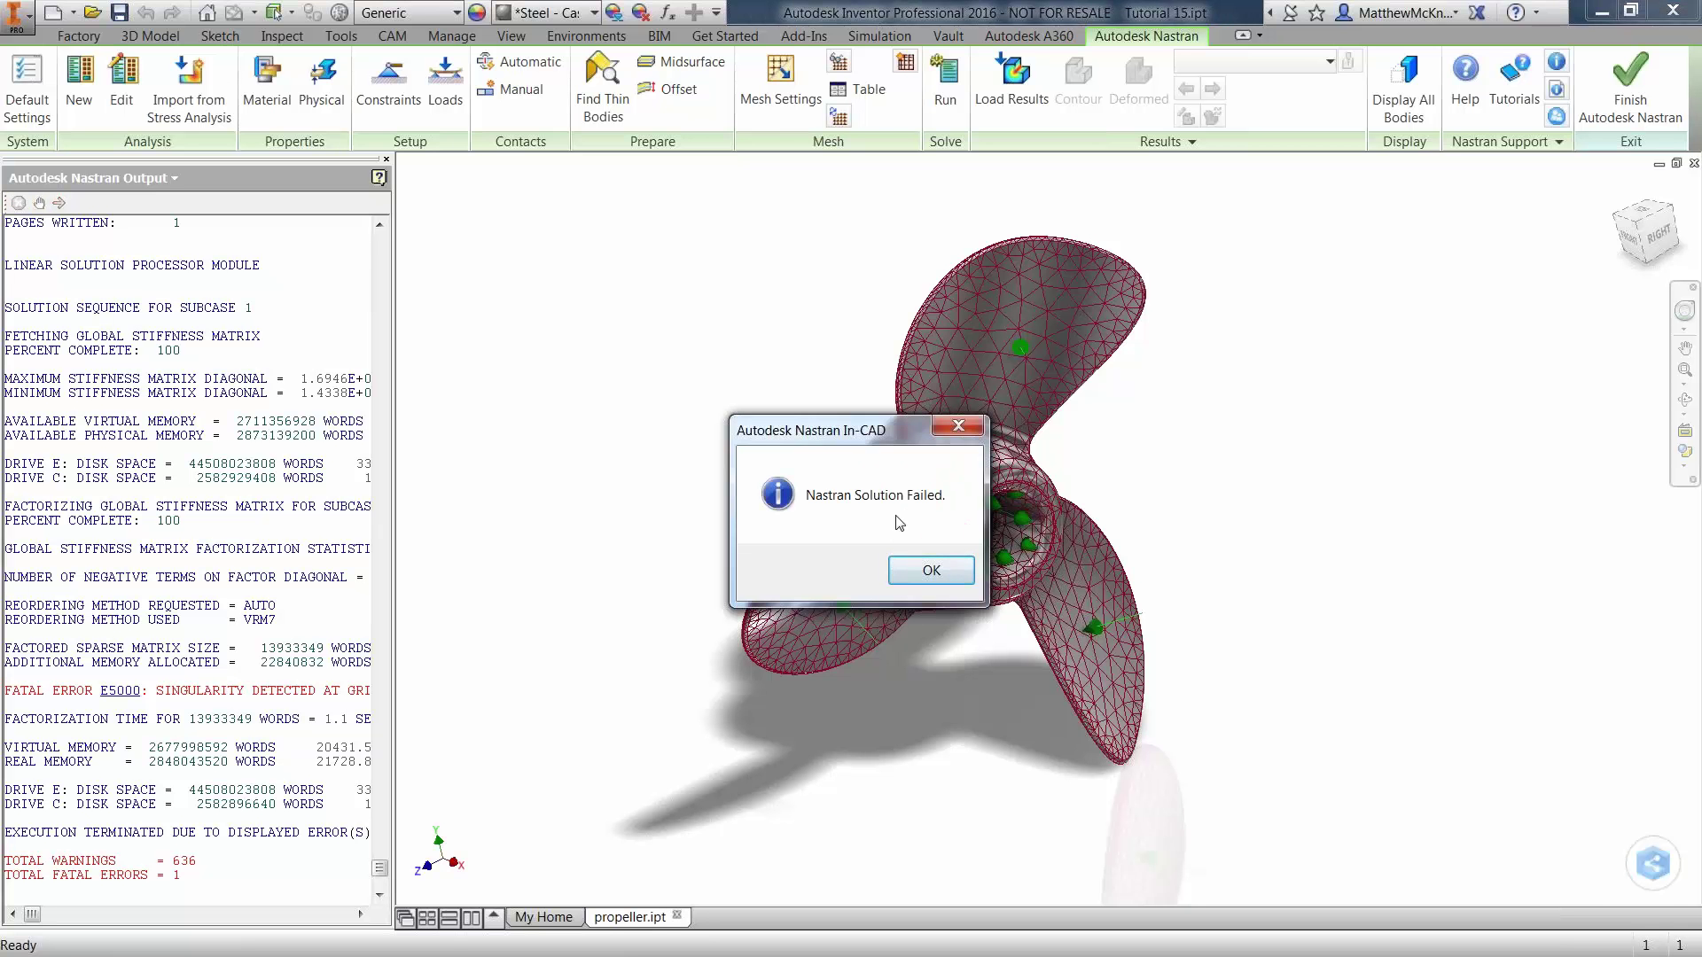
pyautogui.click(929, 572)
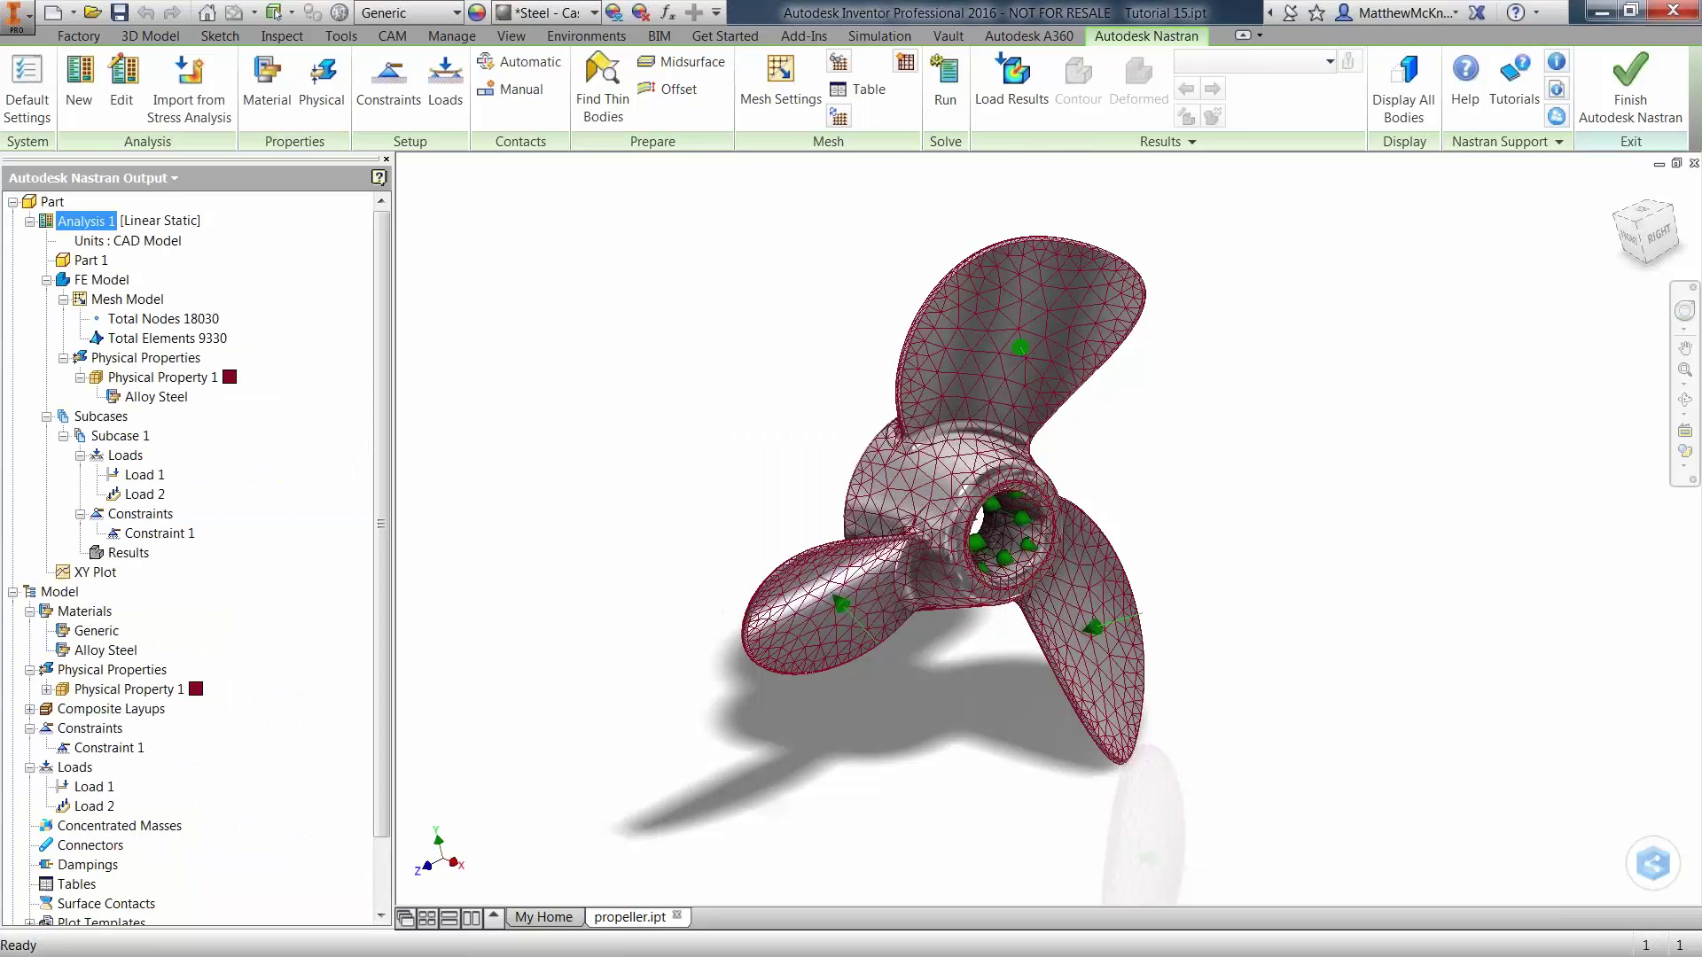
# Show the Nastran output, widen its pane and highlight the description of fatal error E5000.
pyautogui.click(183, 182)
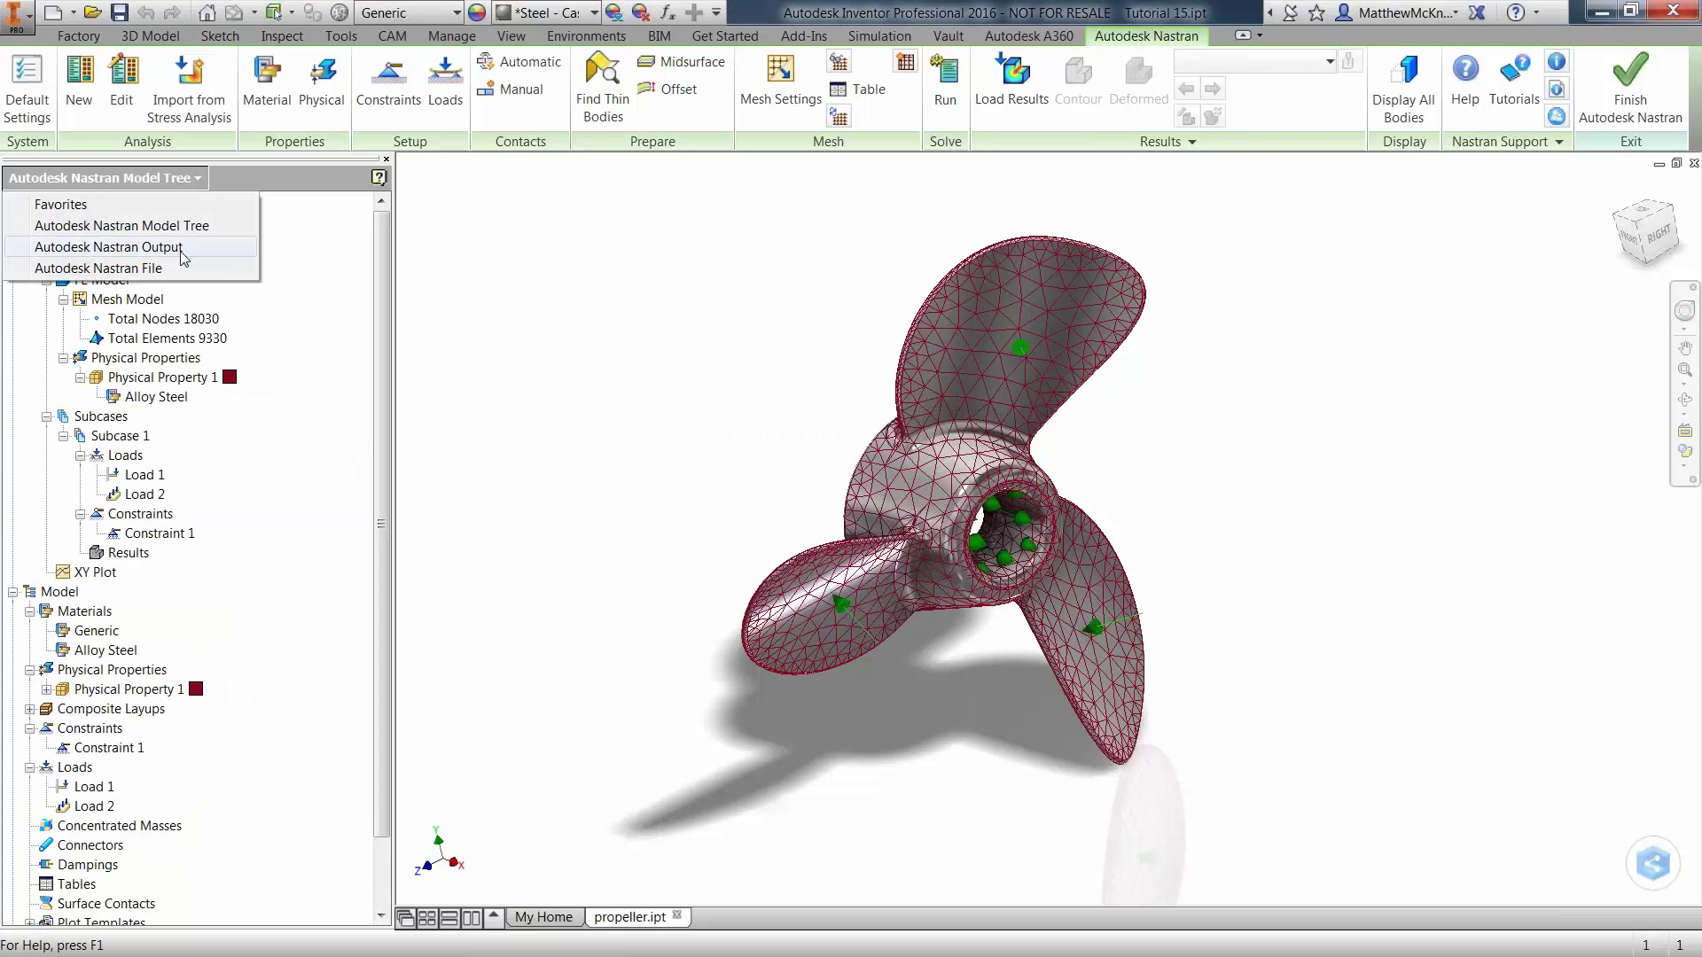
pyautogui.click(133, 247)
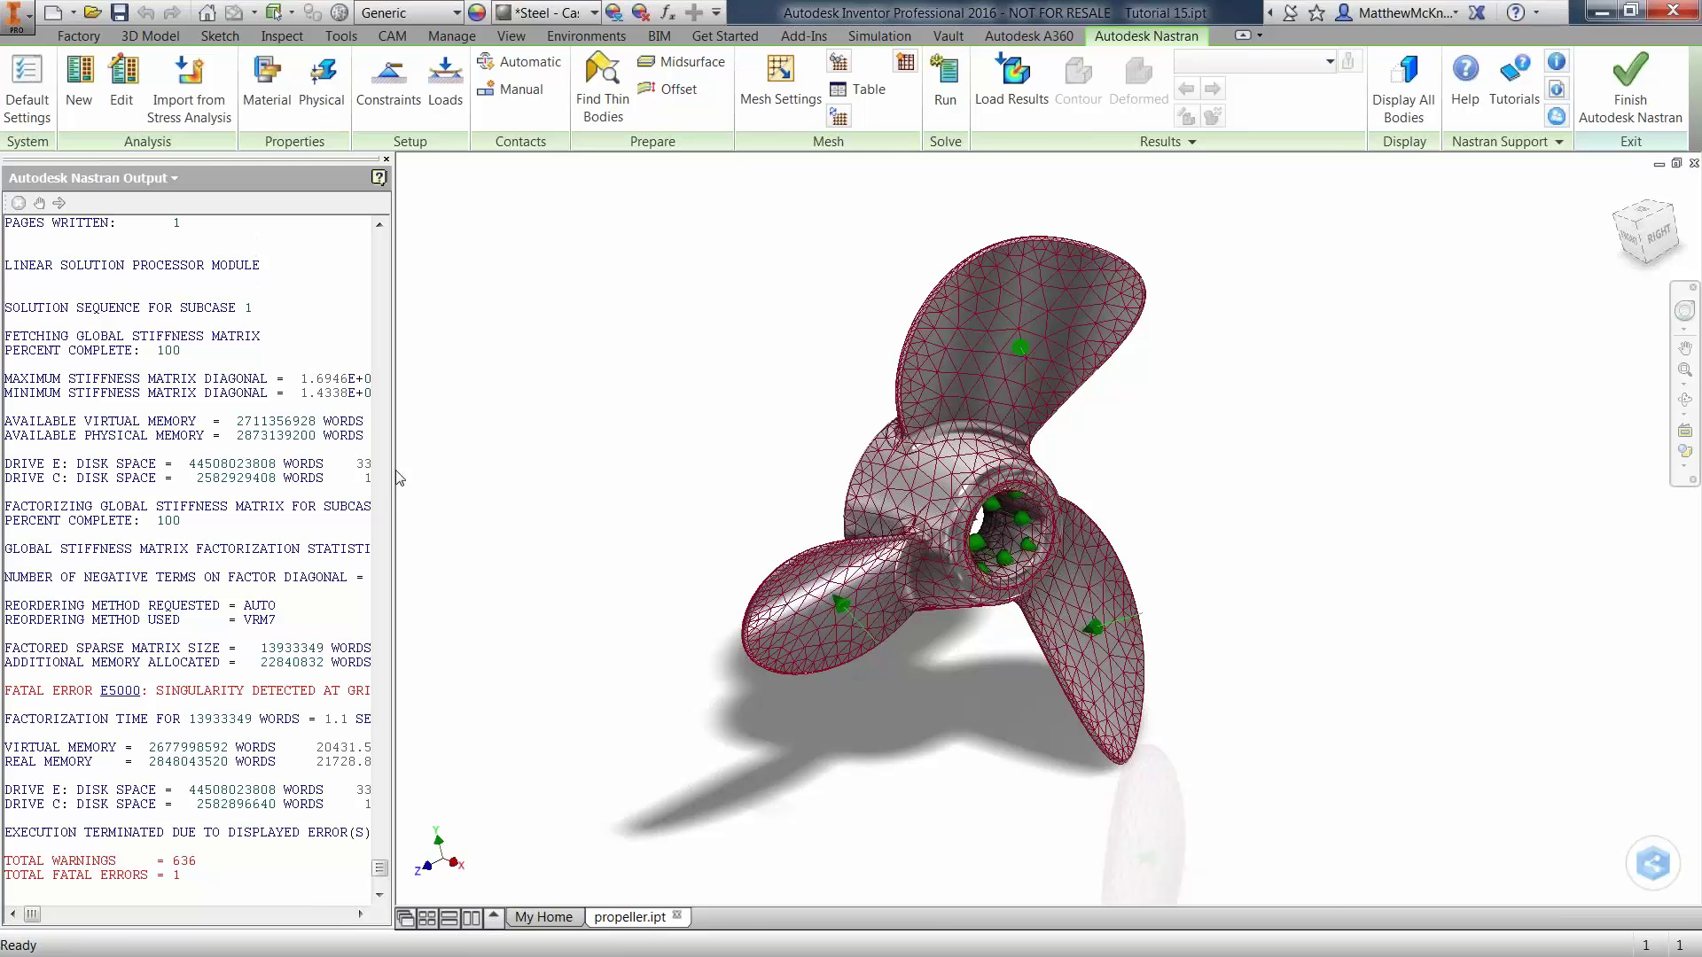
pyautogui.moveTo(394, 487); pyautogui.dragTo(648, 489)
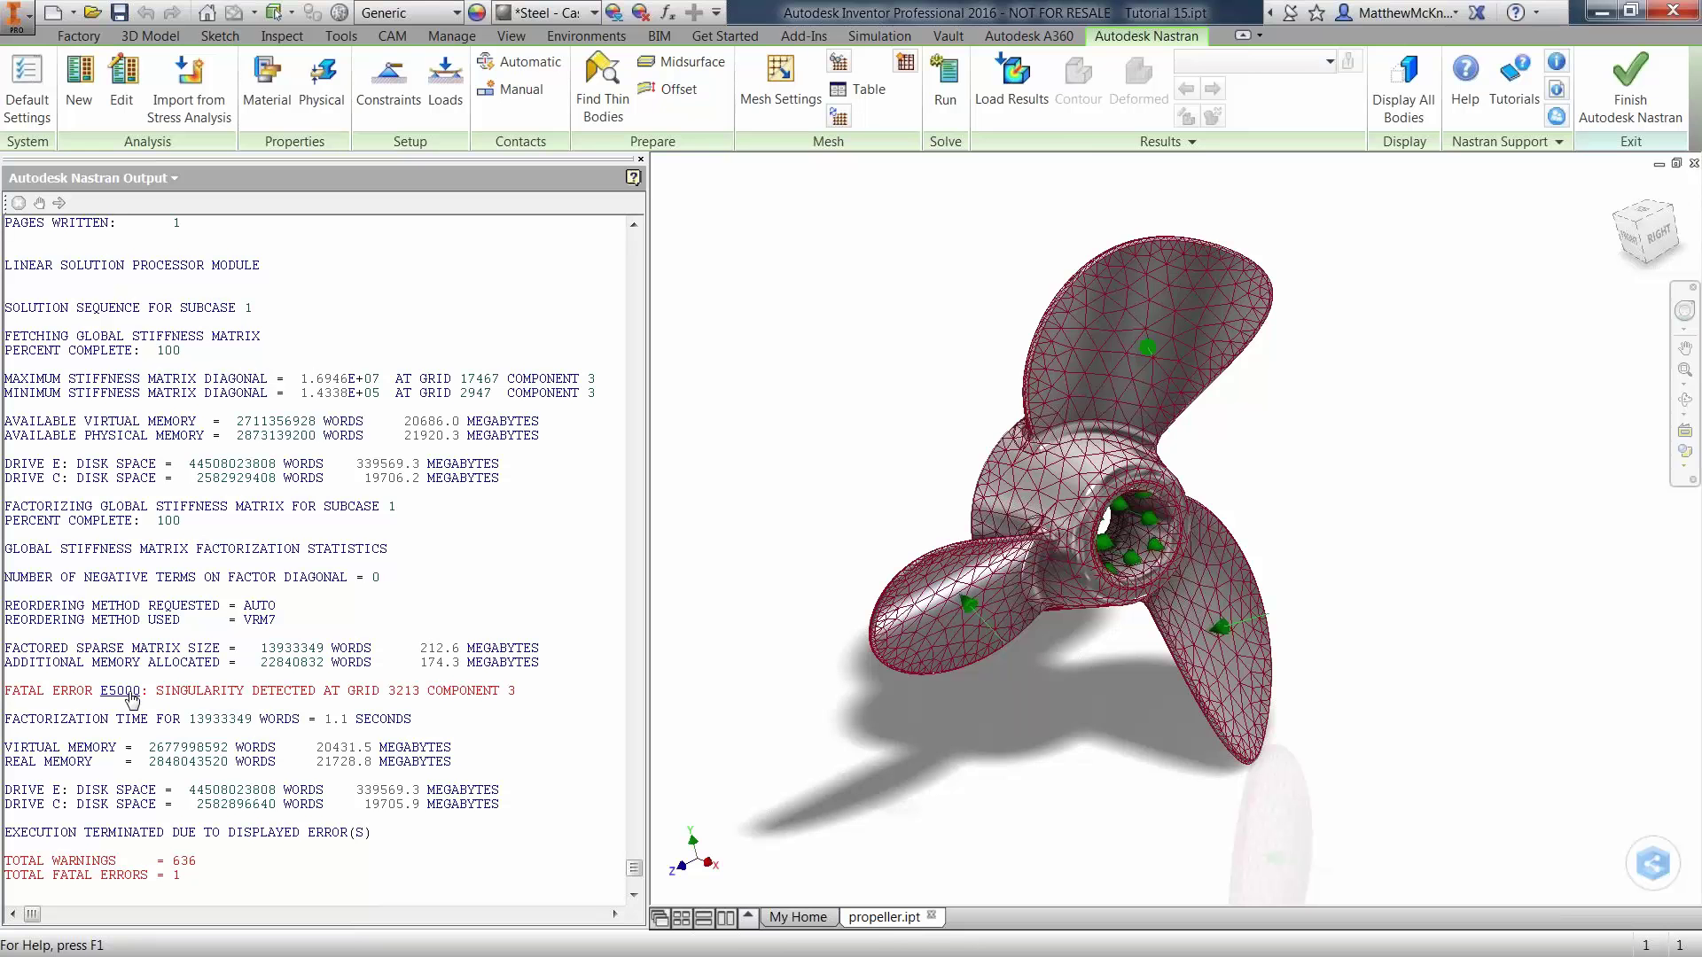
pyautogui.moveTo(156, 691); pyautogui.dragTo(514, 685)
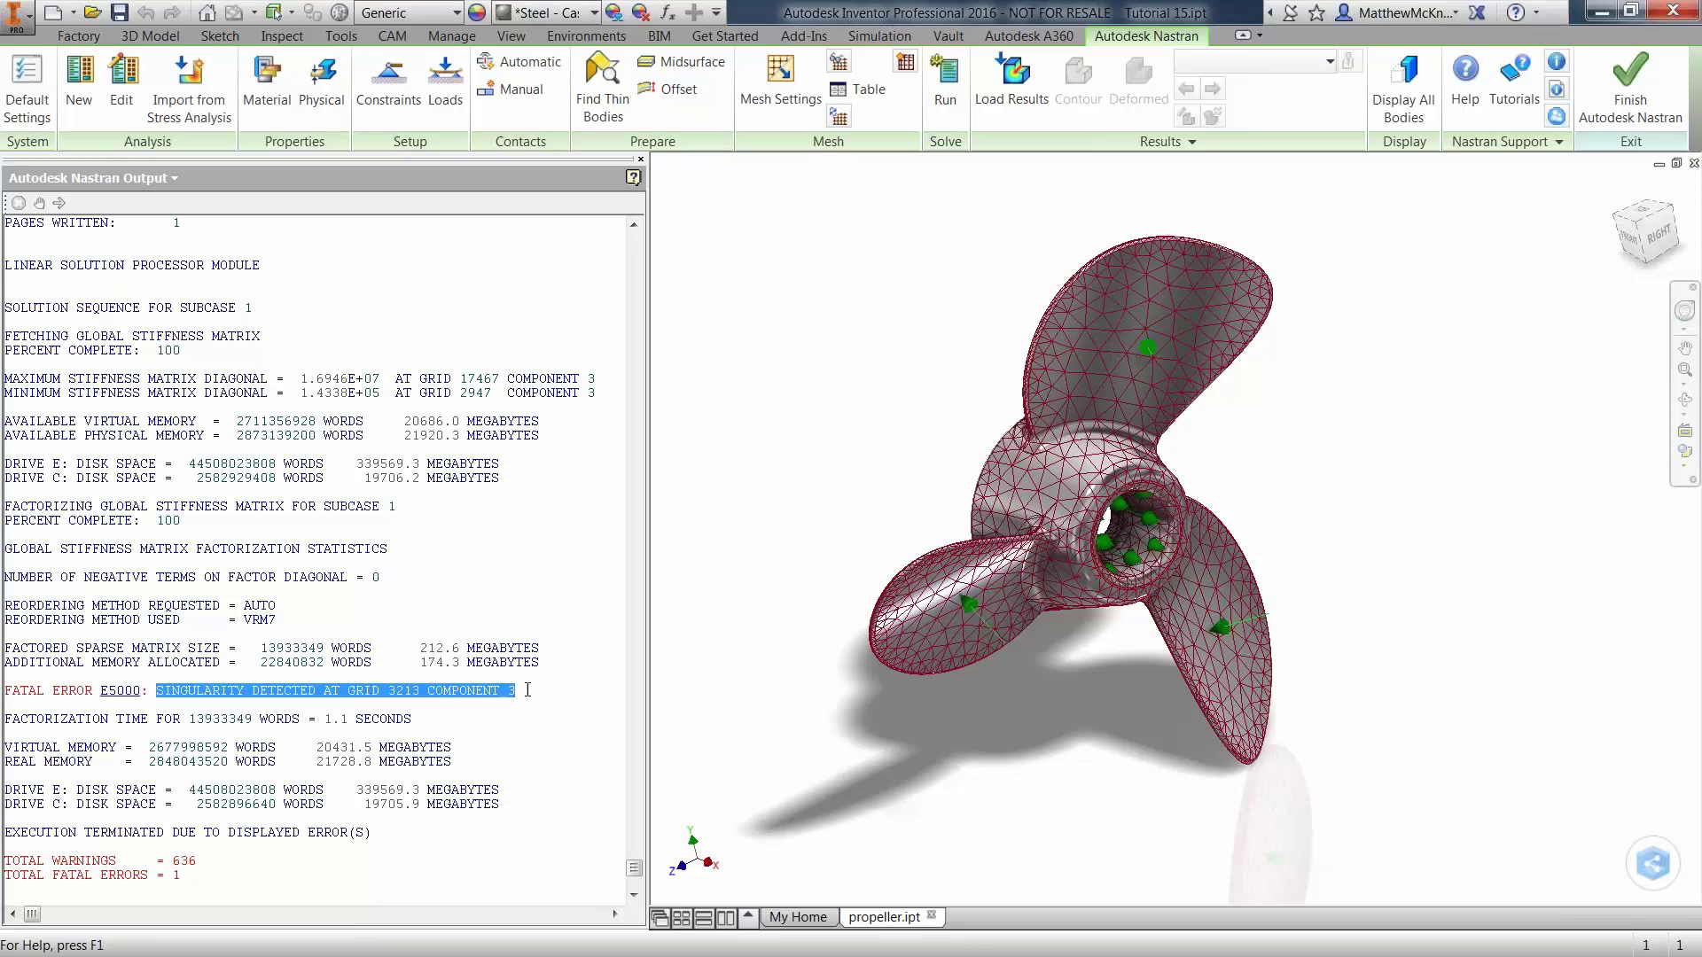
pyautogui.click(525, 691)
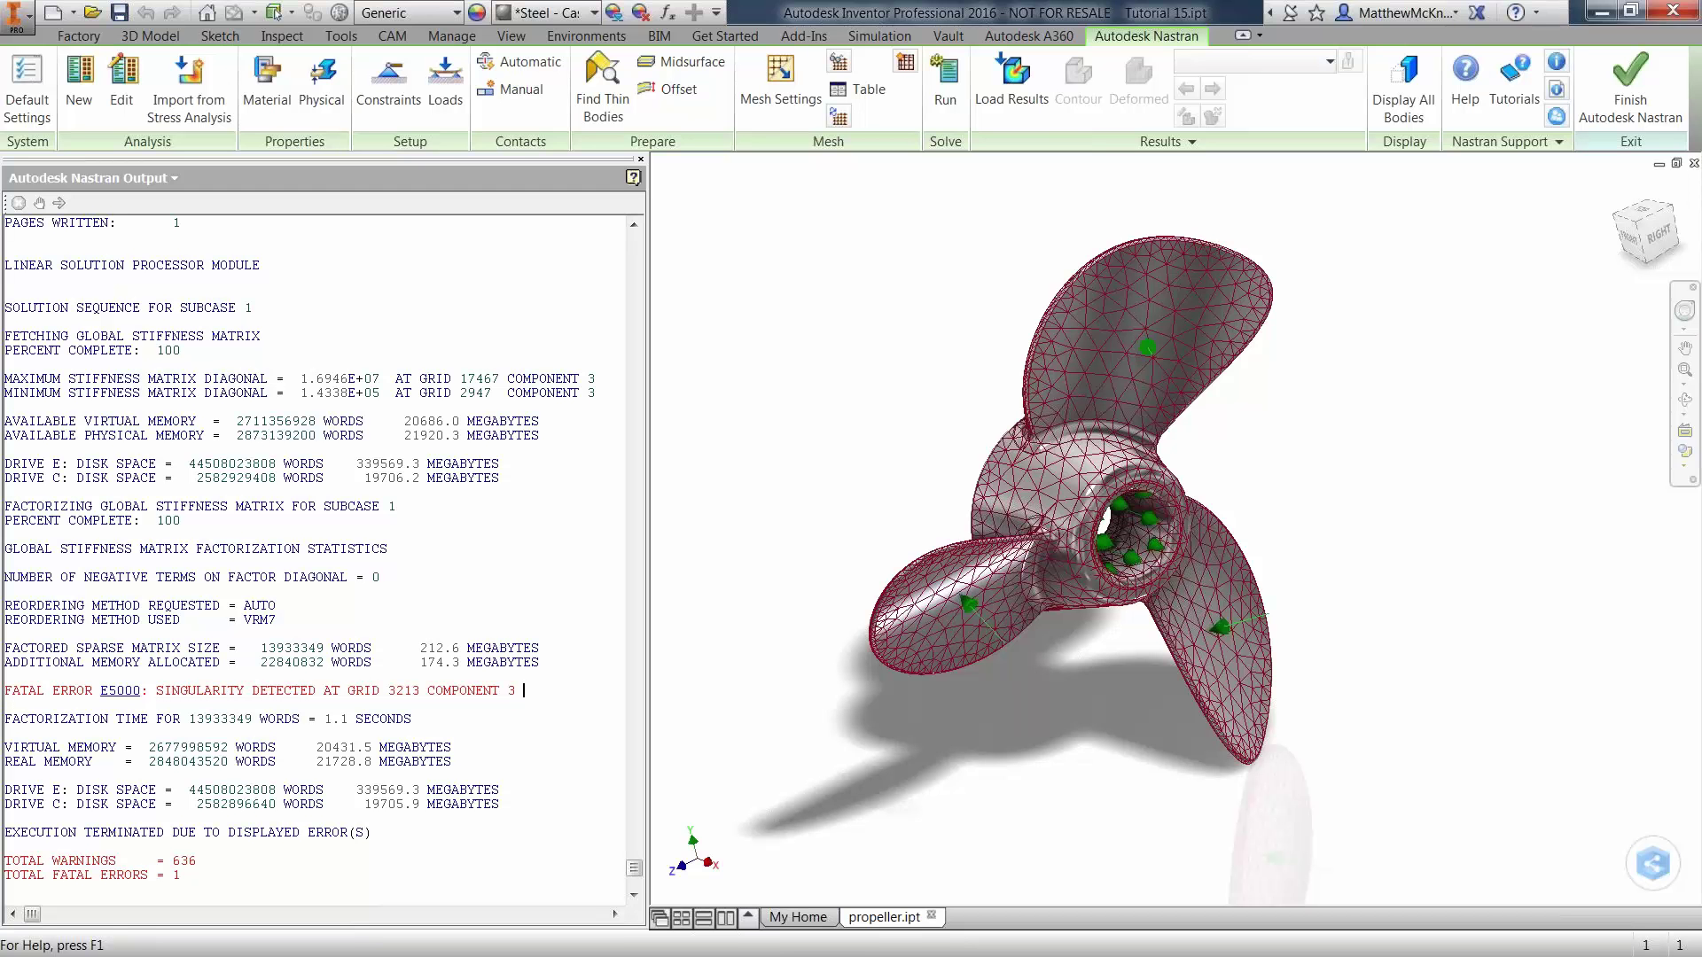
# Read the help page for error E5000, highlighting the advice to check for a lack of constraint, and close it.
pyautogui.click(120, 691)
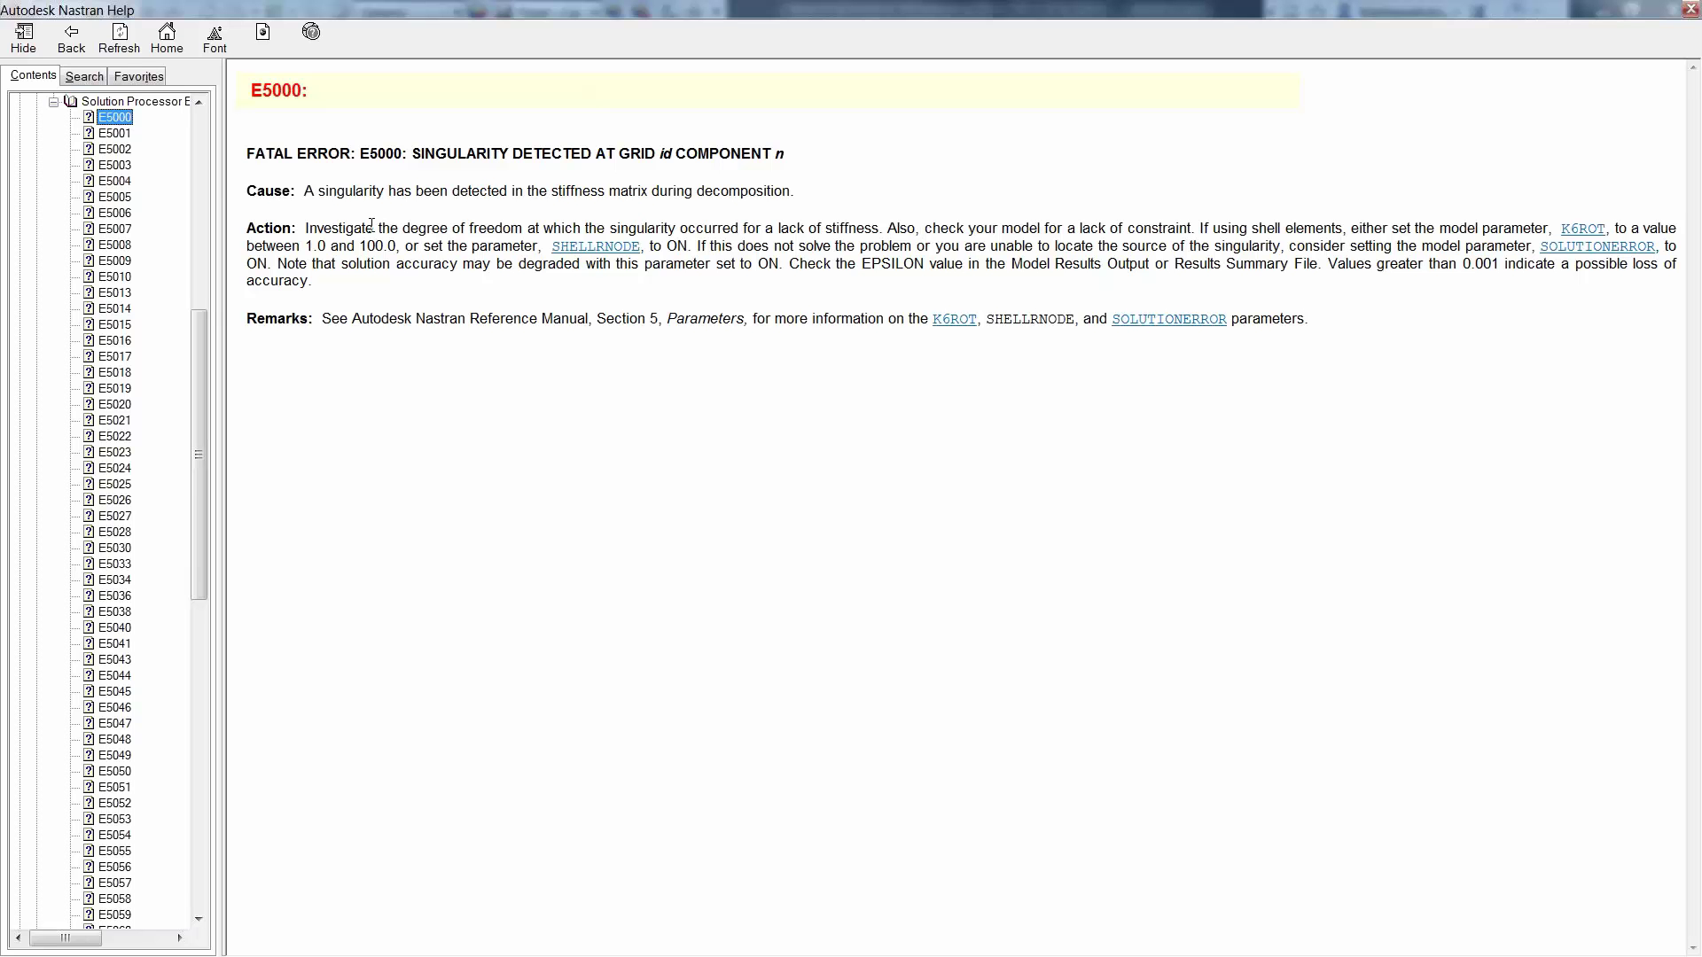
pyautogui.moveTo(890, 226); pyautogui.dragTo(1162, 227)
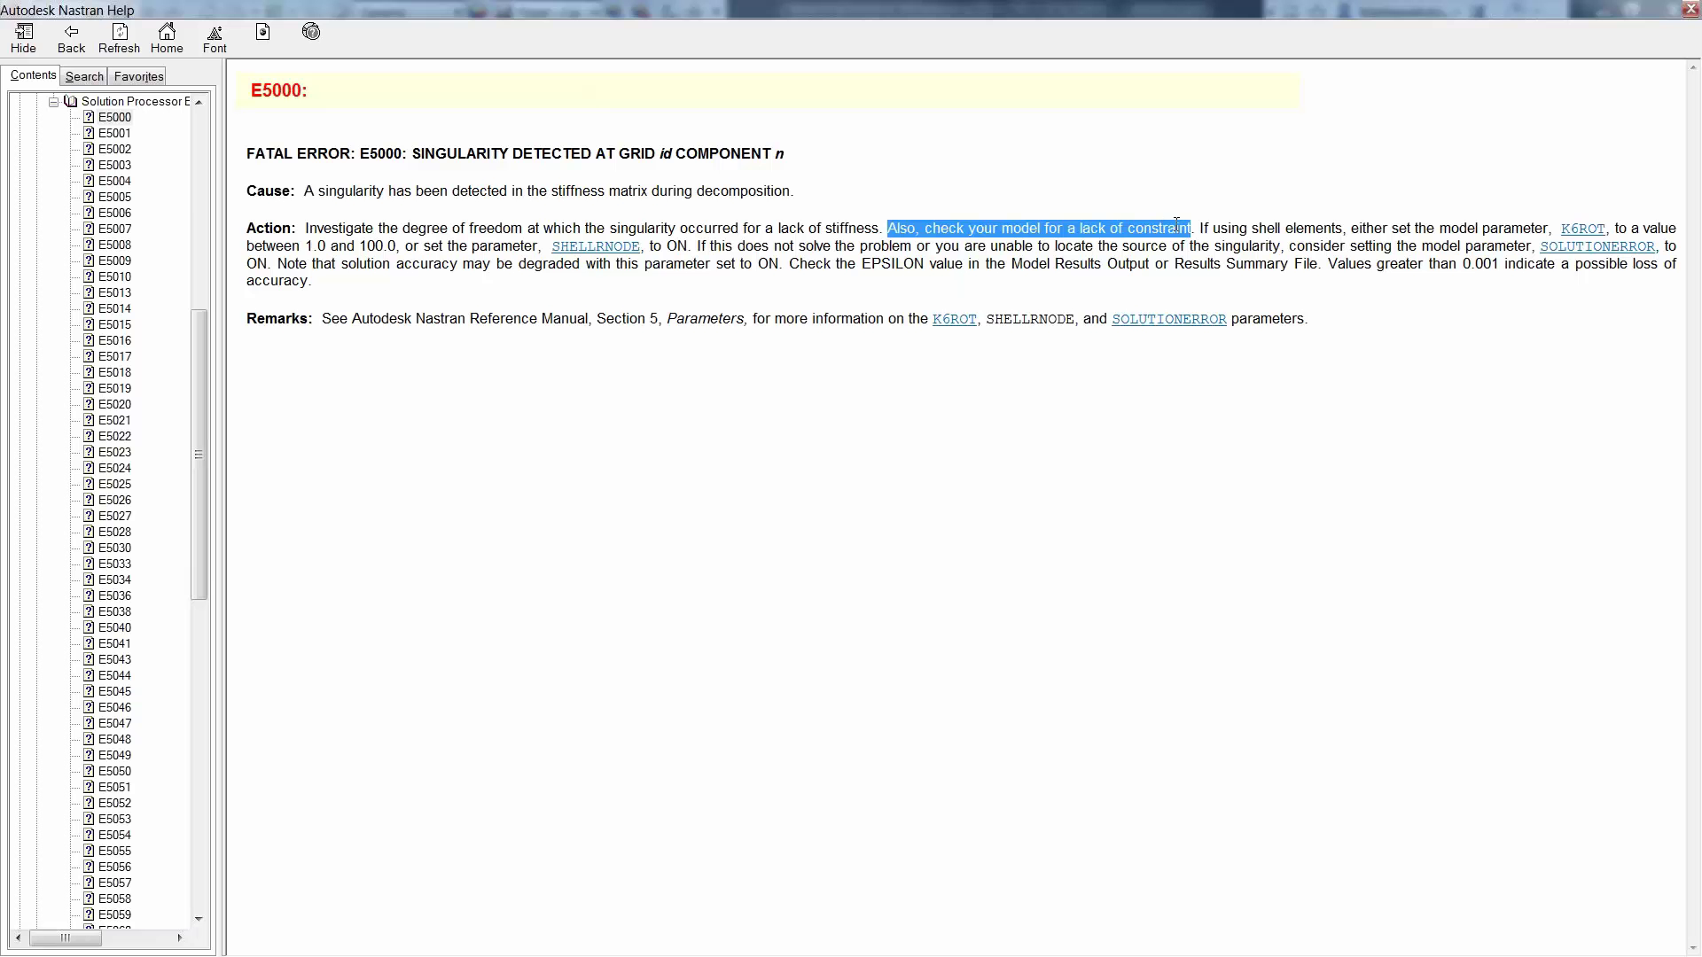
pyautogui.click(1063, 190)
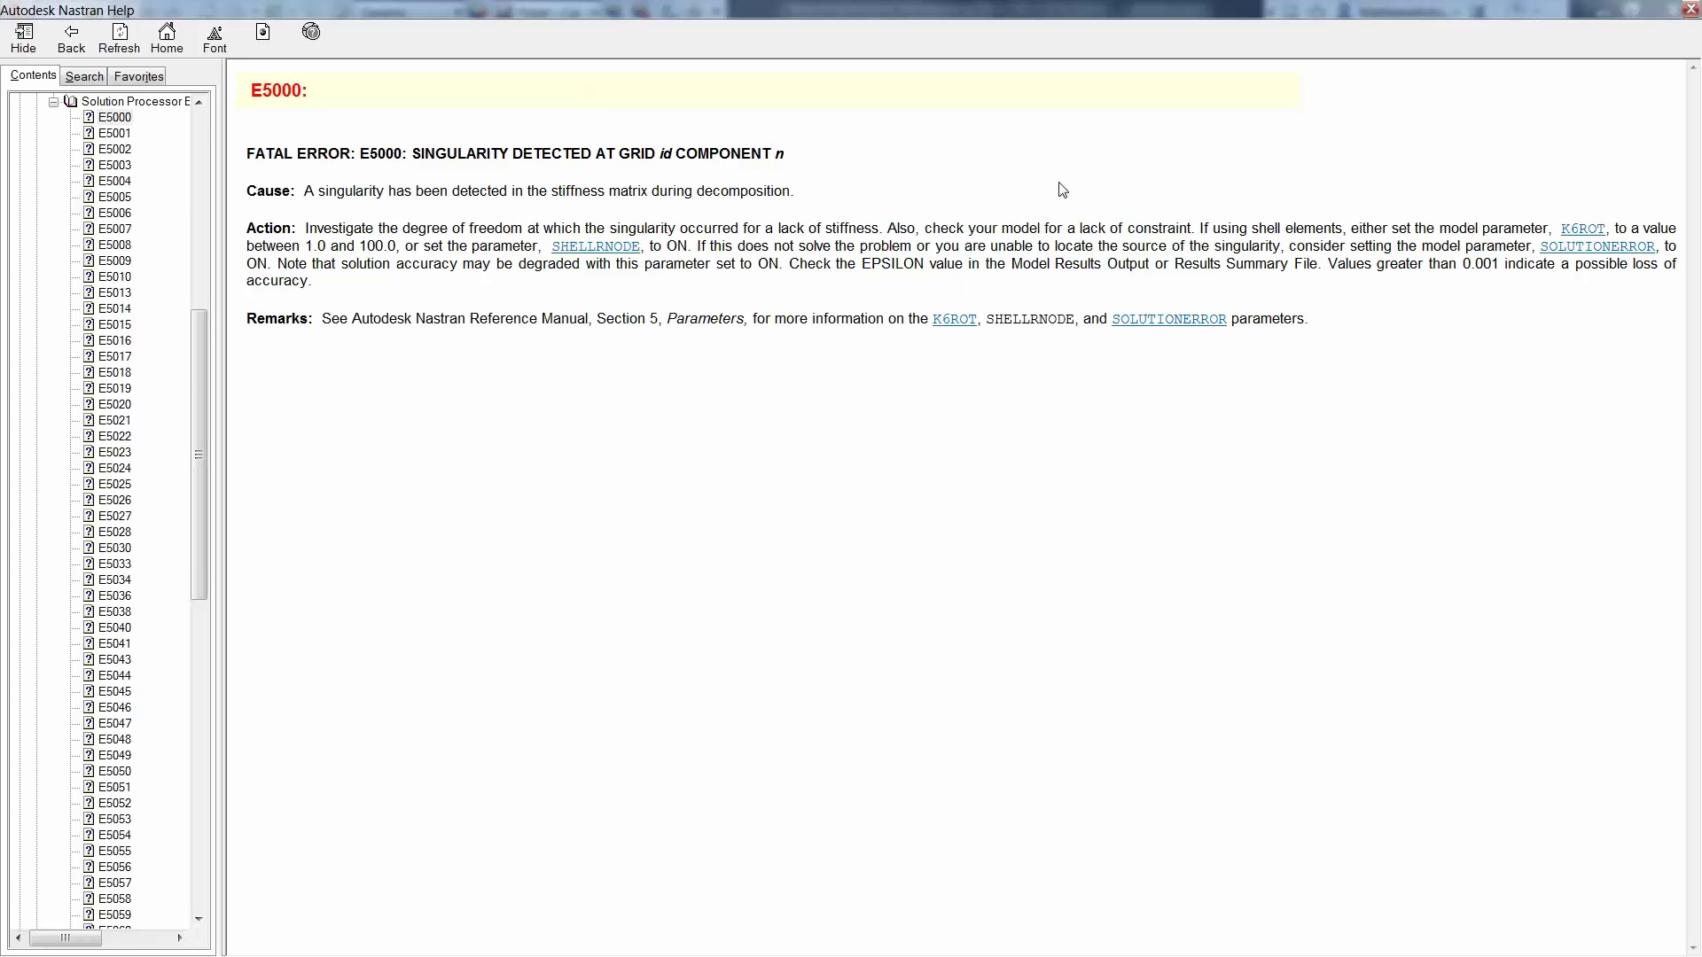
pyautogui.click(1689, 9)
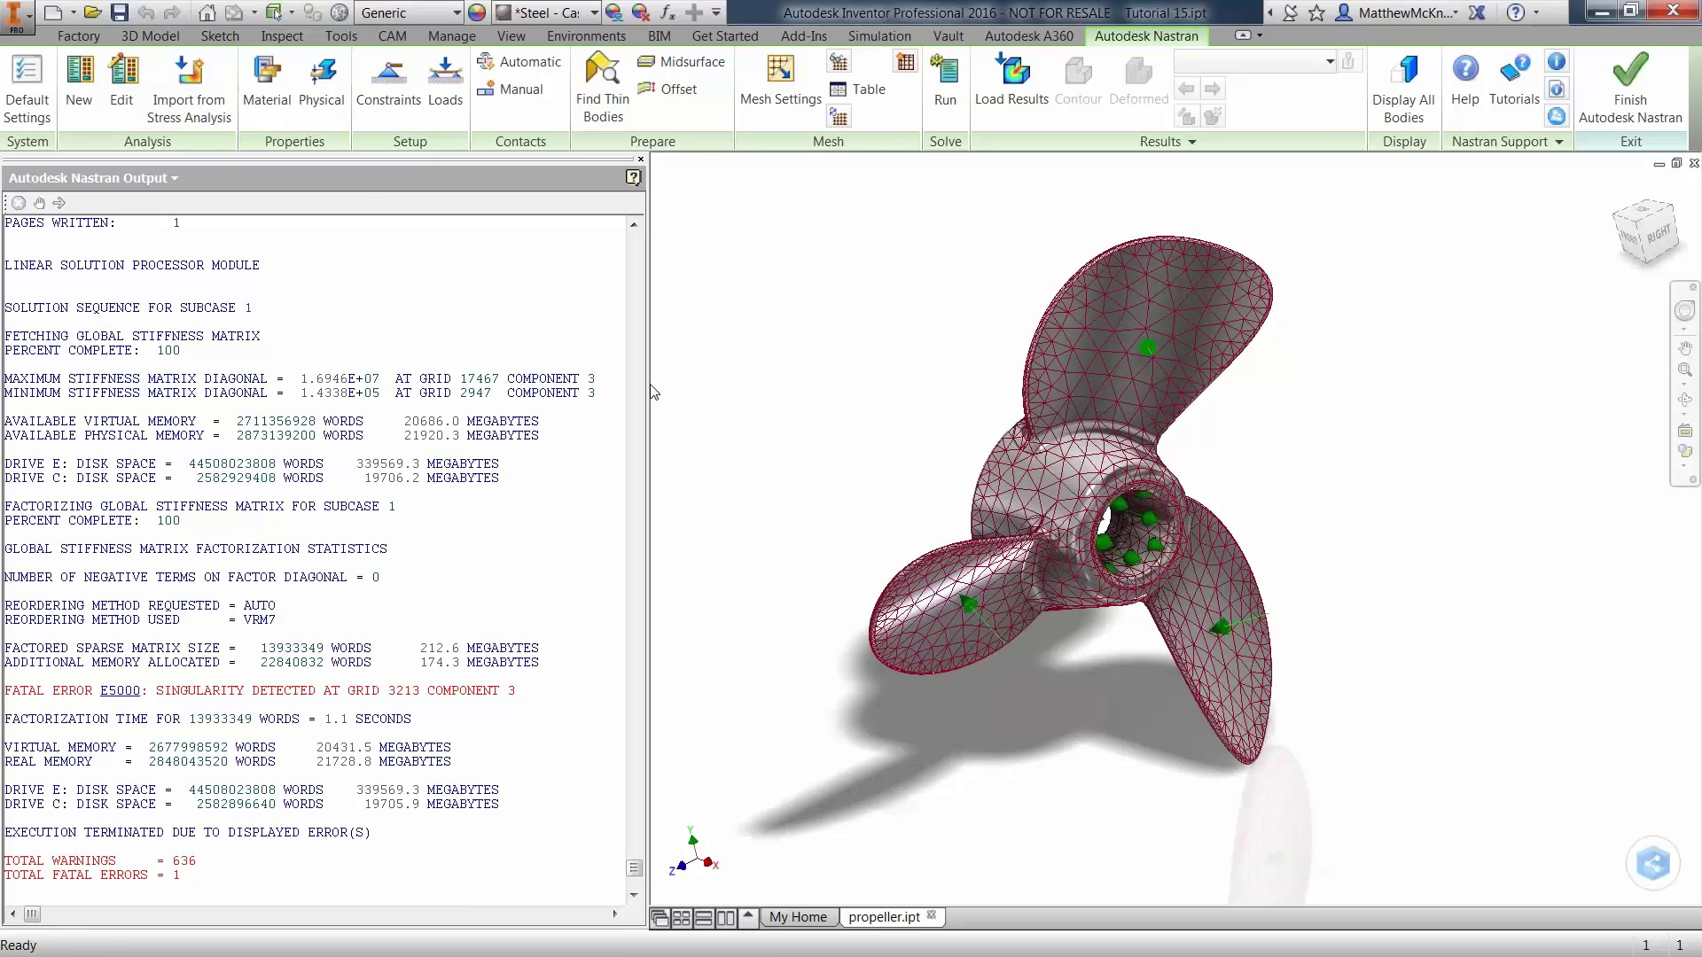
# Narrow the output pane and return to the Nastran model tree.
pyautogui.moveTo(648, 399); pyautogui.dragTo(353, 412)
pyautogui.click(140, 183)
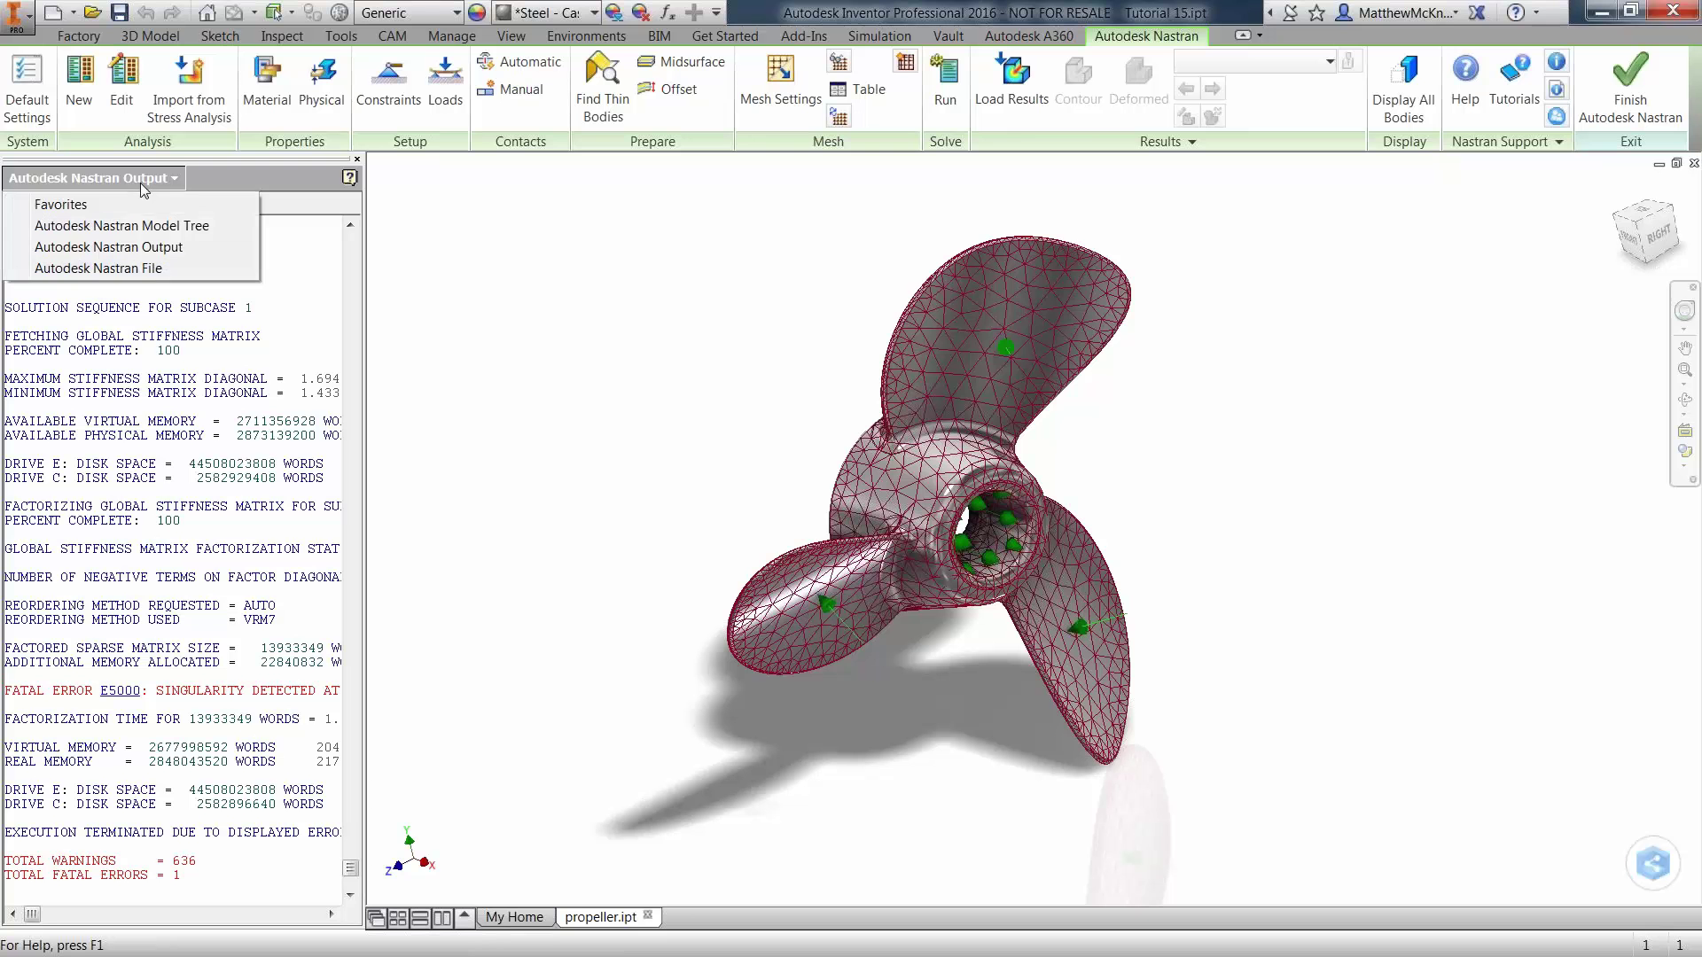
pyautogui.click(146, 227)
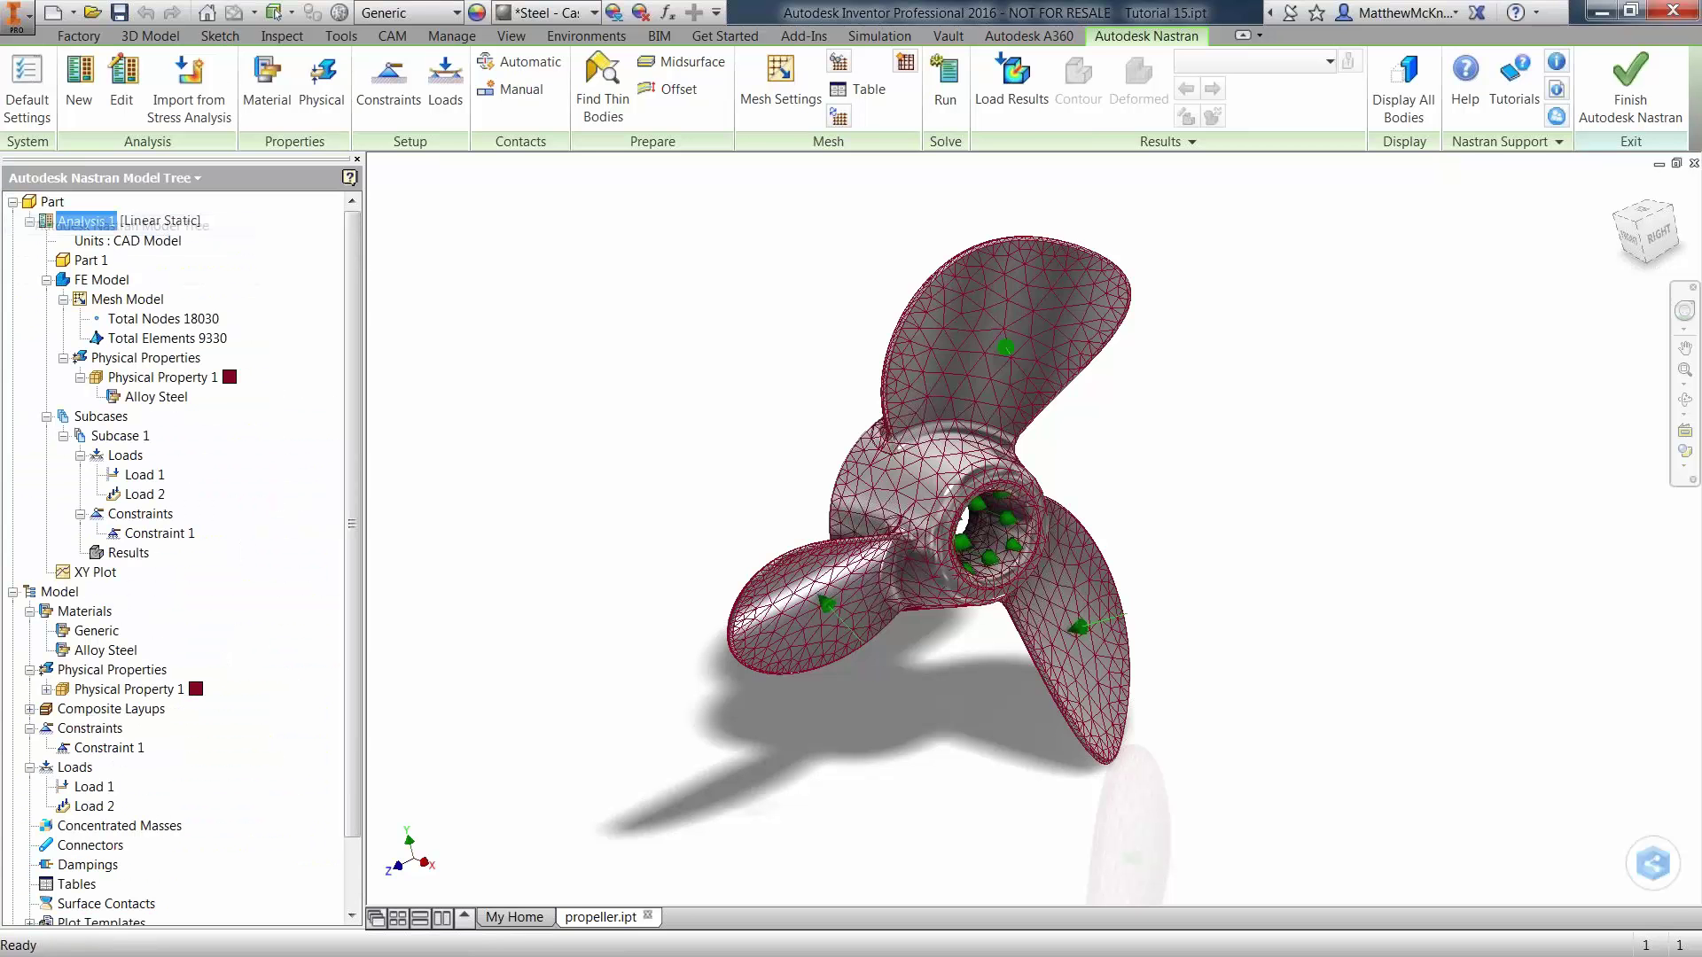
# Edit Analysis 1 and change its type to Normal Modes.
pyautogui.rightClick(85, 225)
pyautogui.click(158, 261)
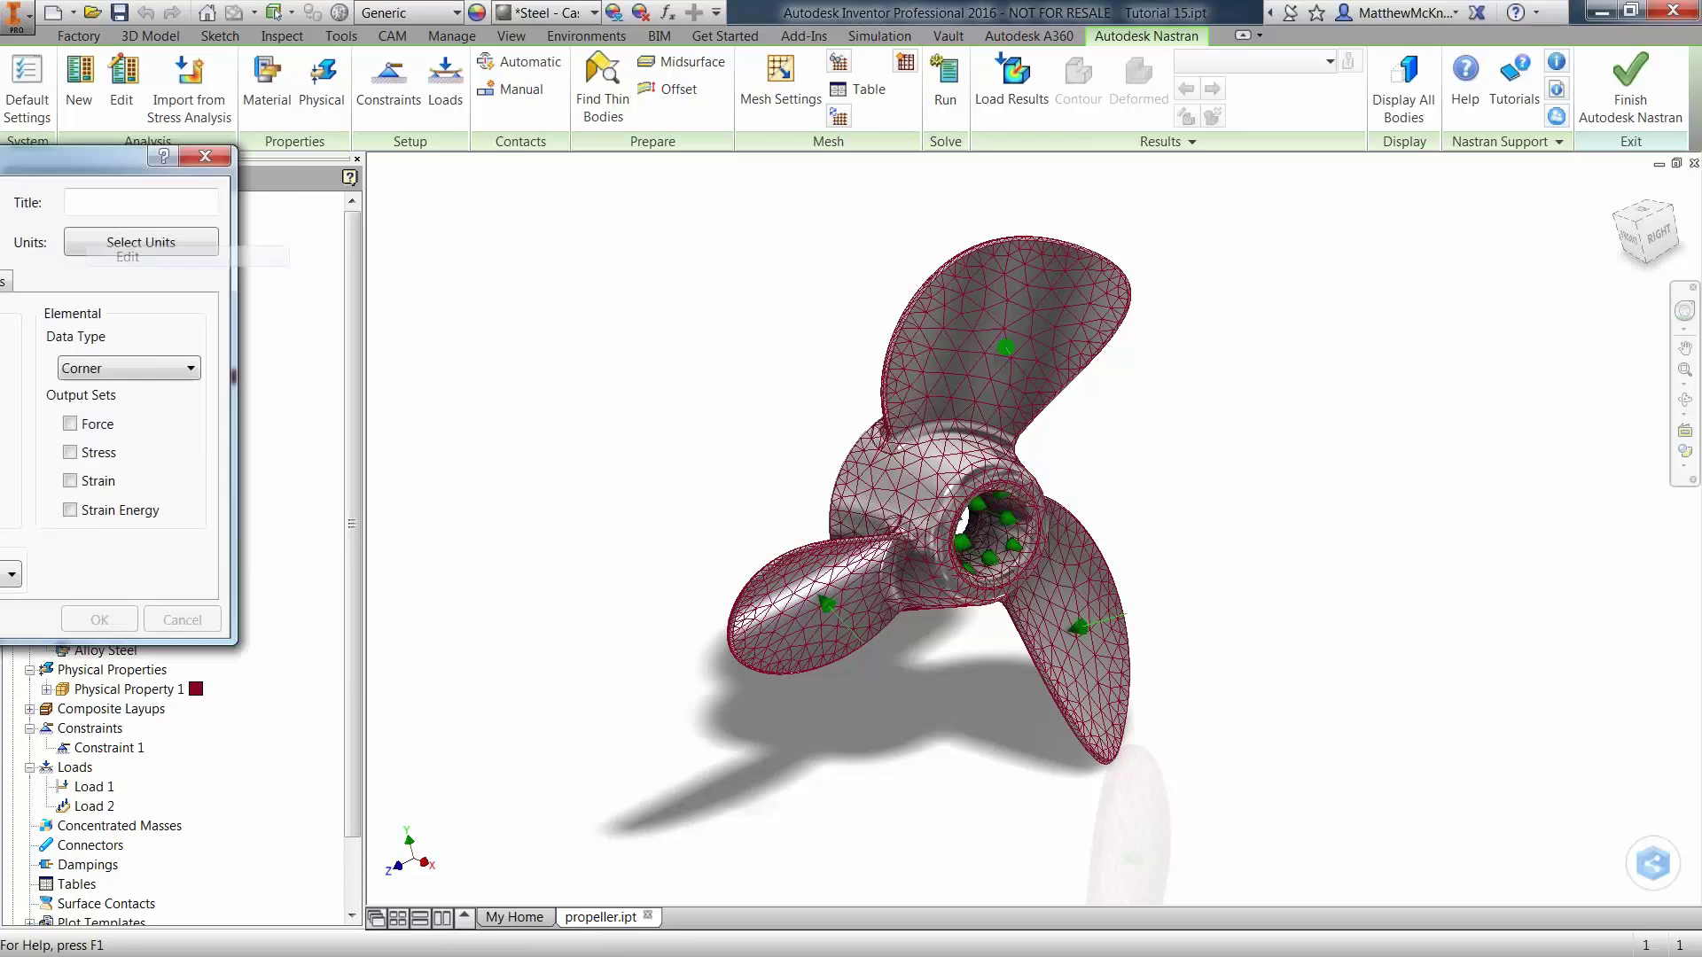
pyautogui.moveTo(85, 154); pyautogui.dragTo(594, 189)
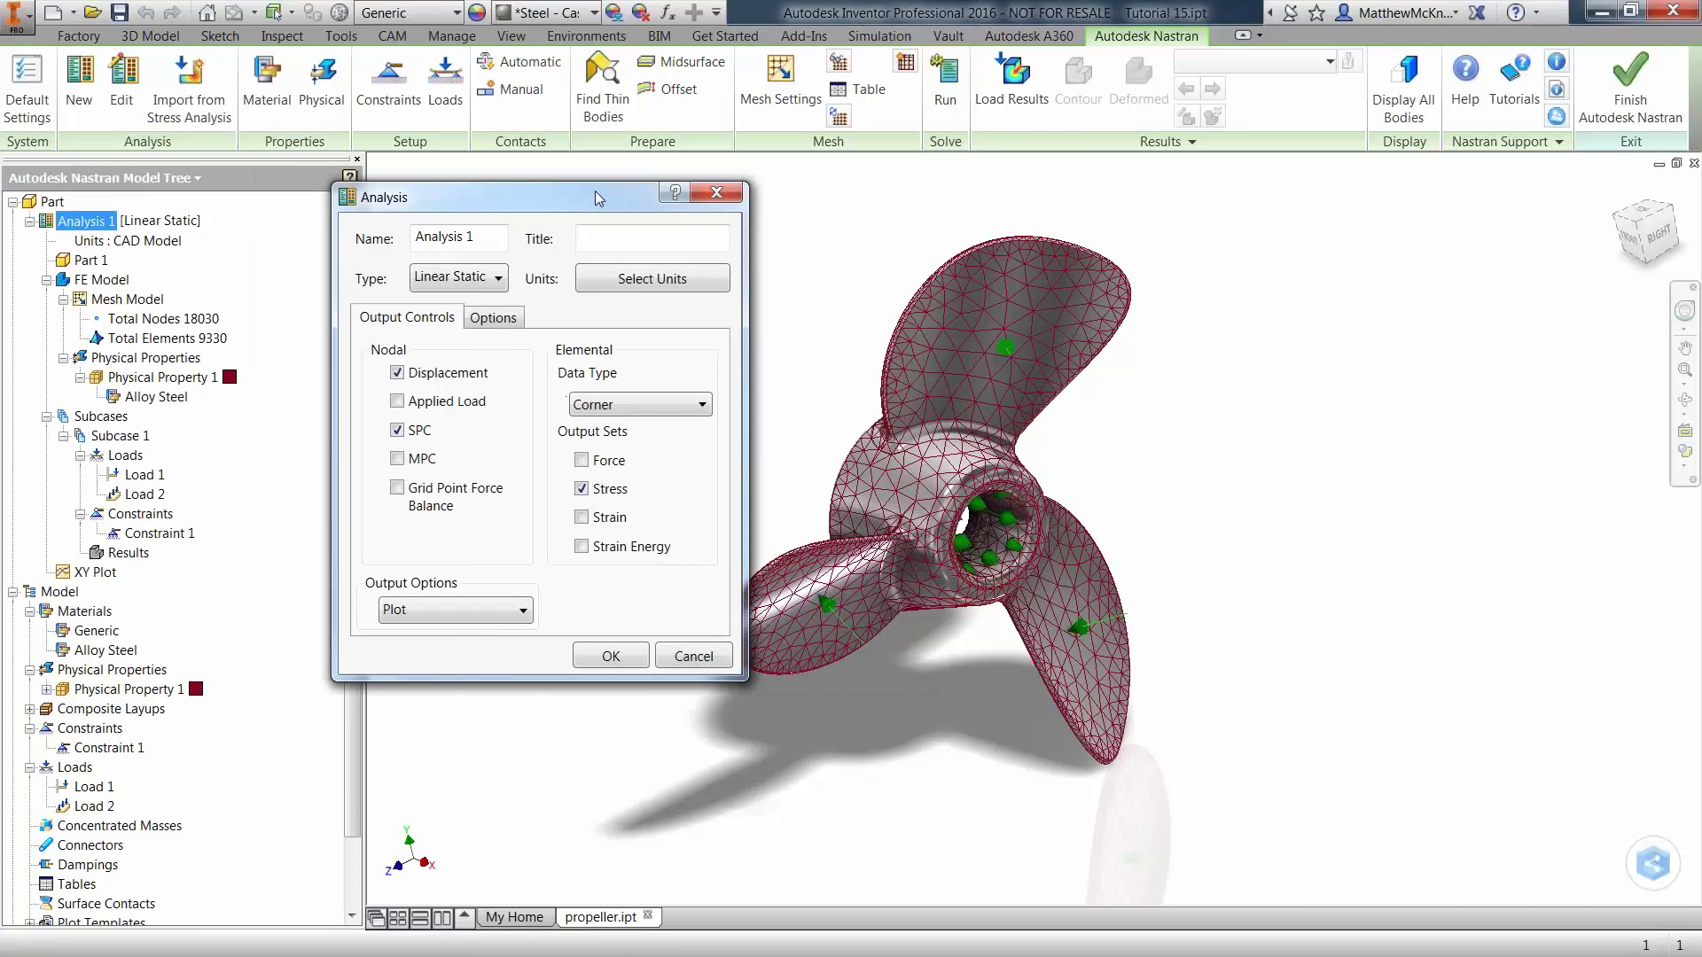
pyautogui.click(488, 280)
pyautogui.click(479, 312)
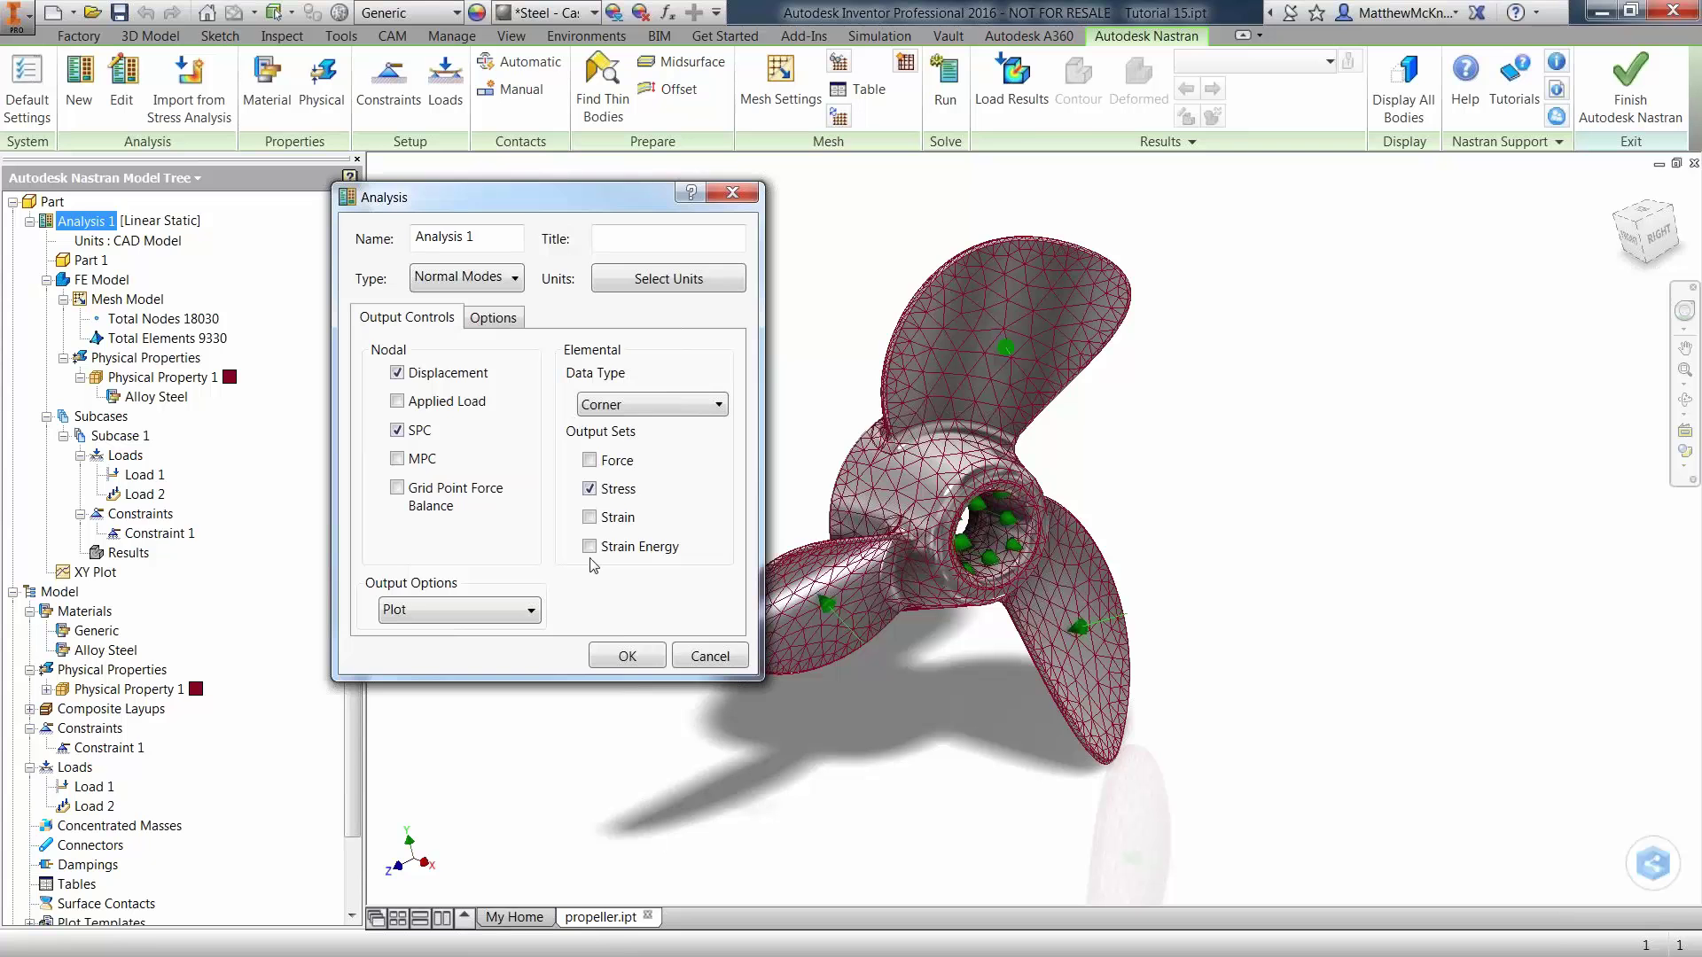
pyautogui.click(625, 657)
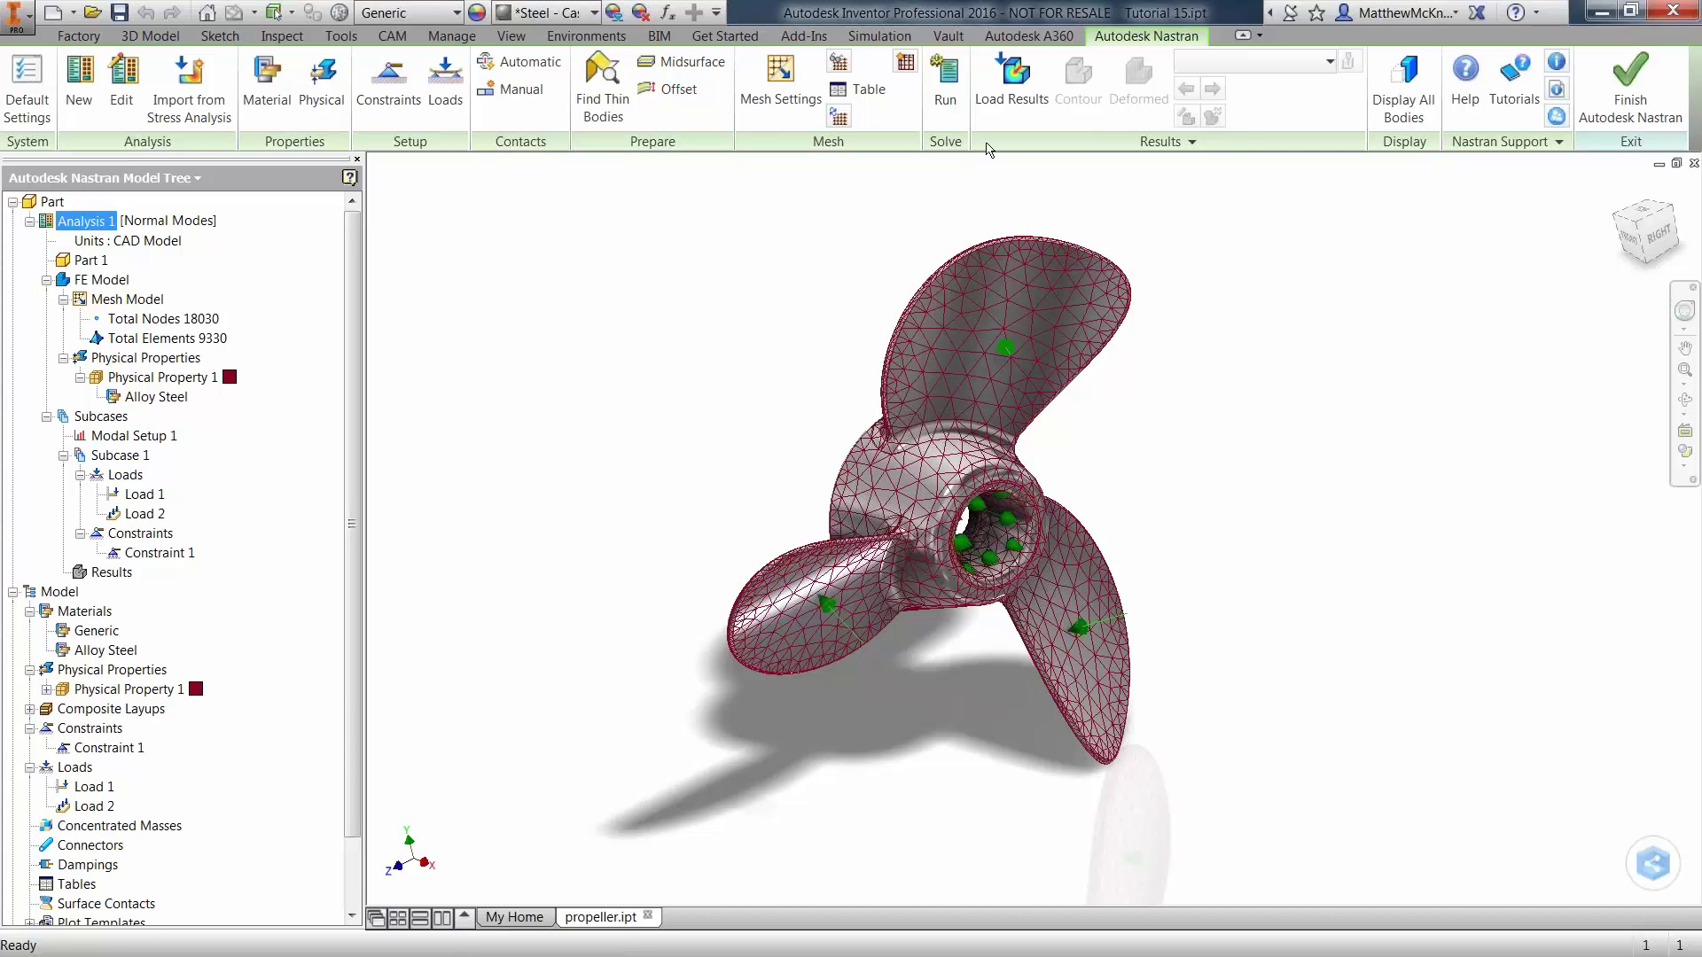
# Run the normal modes analysis and dismiss the solver's completion message.
pyautogui.click(945, 89)
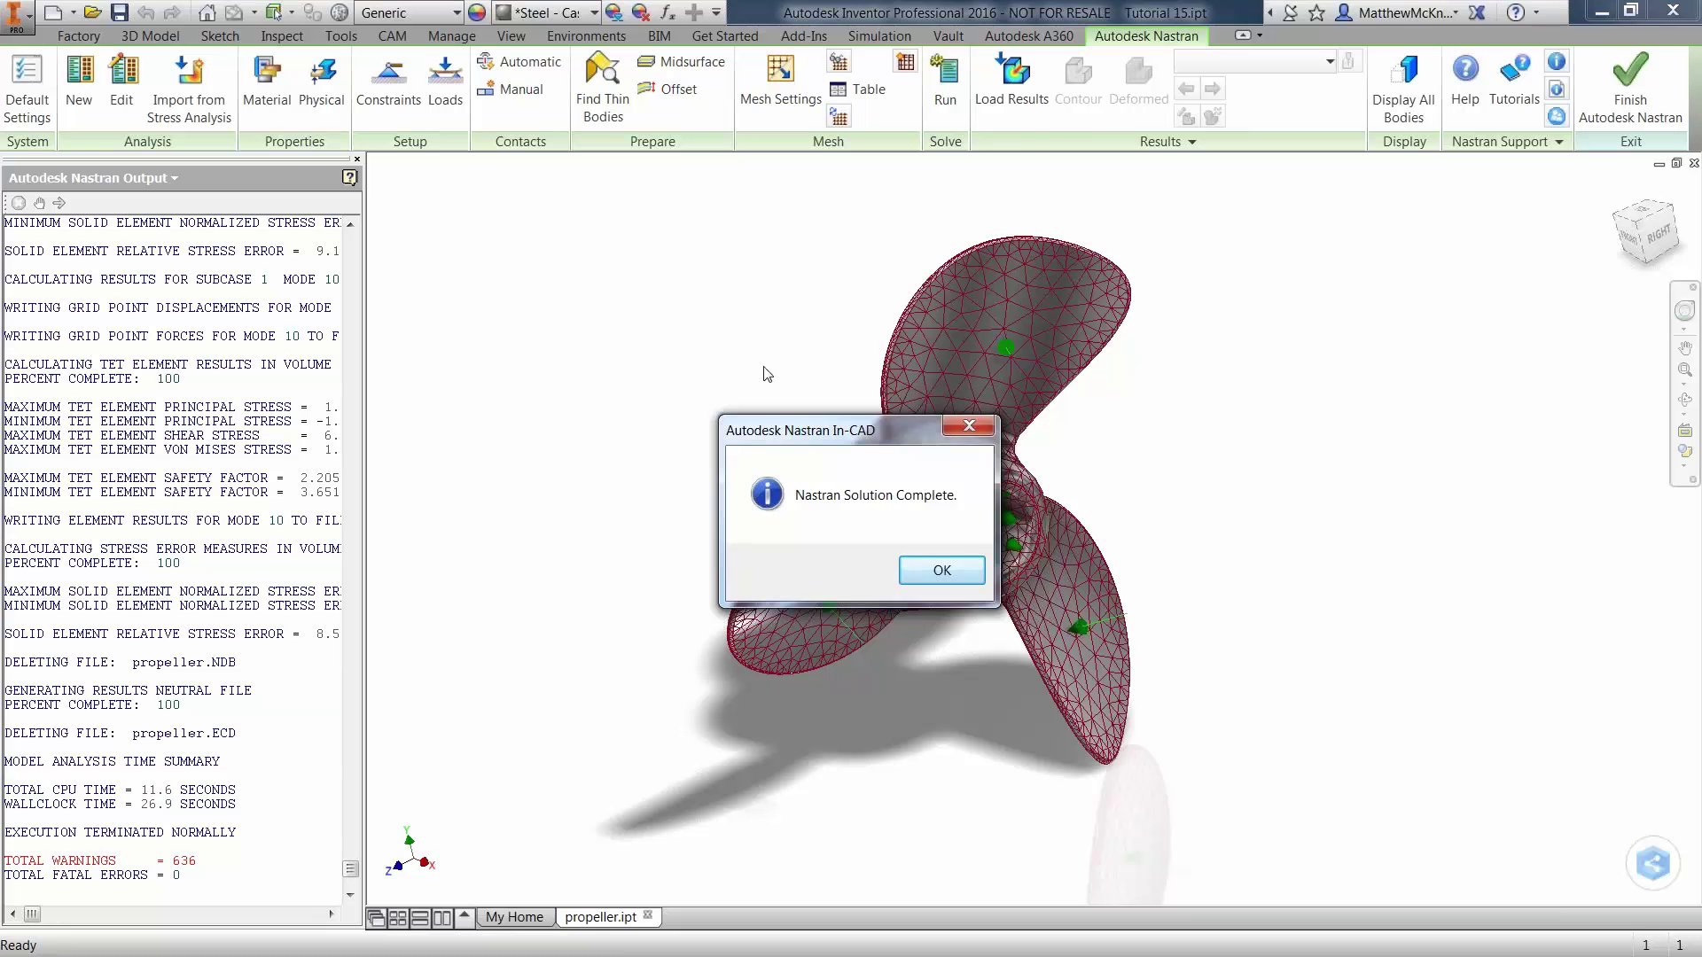
pyautogui.moveTo(845, 438); pyautogui.dragTo(467, 181)
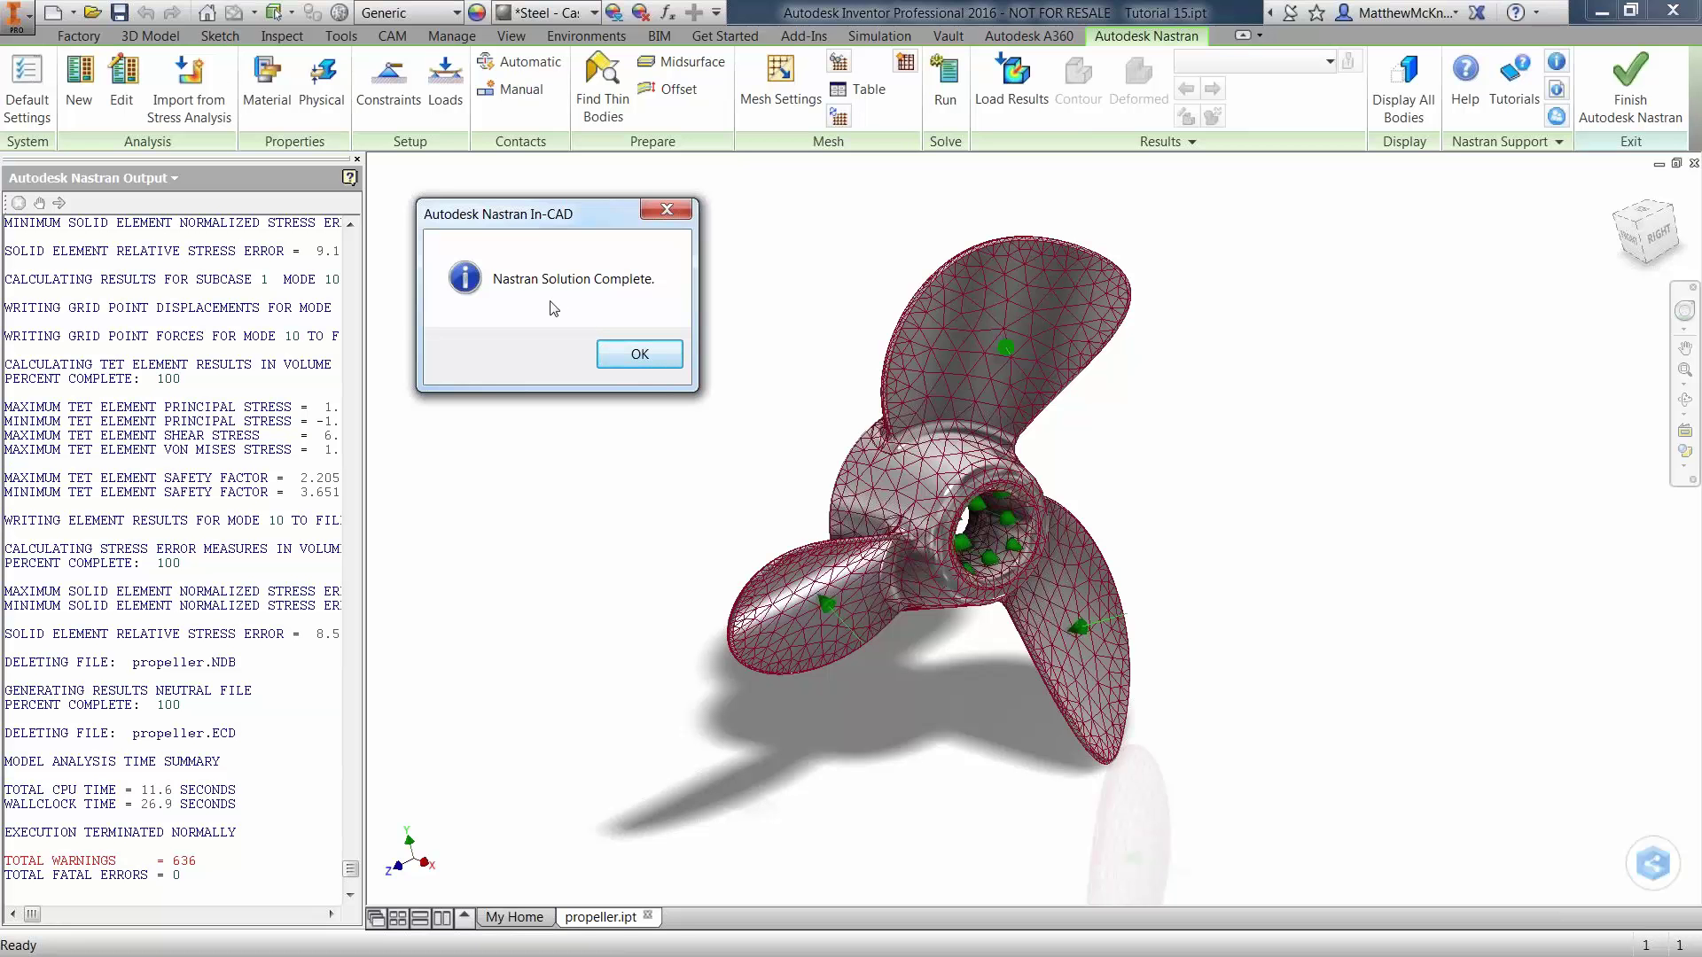
pyautogui.click(639, 354)
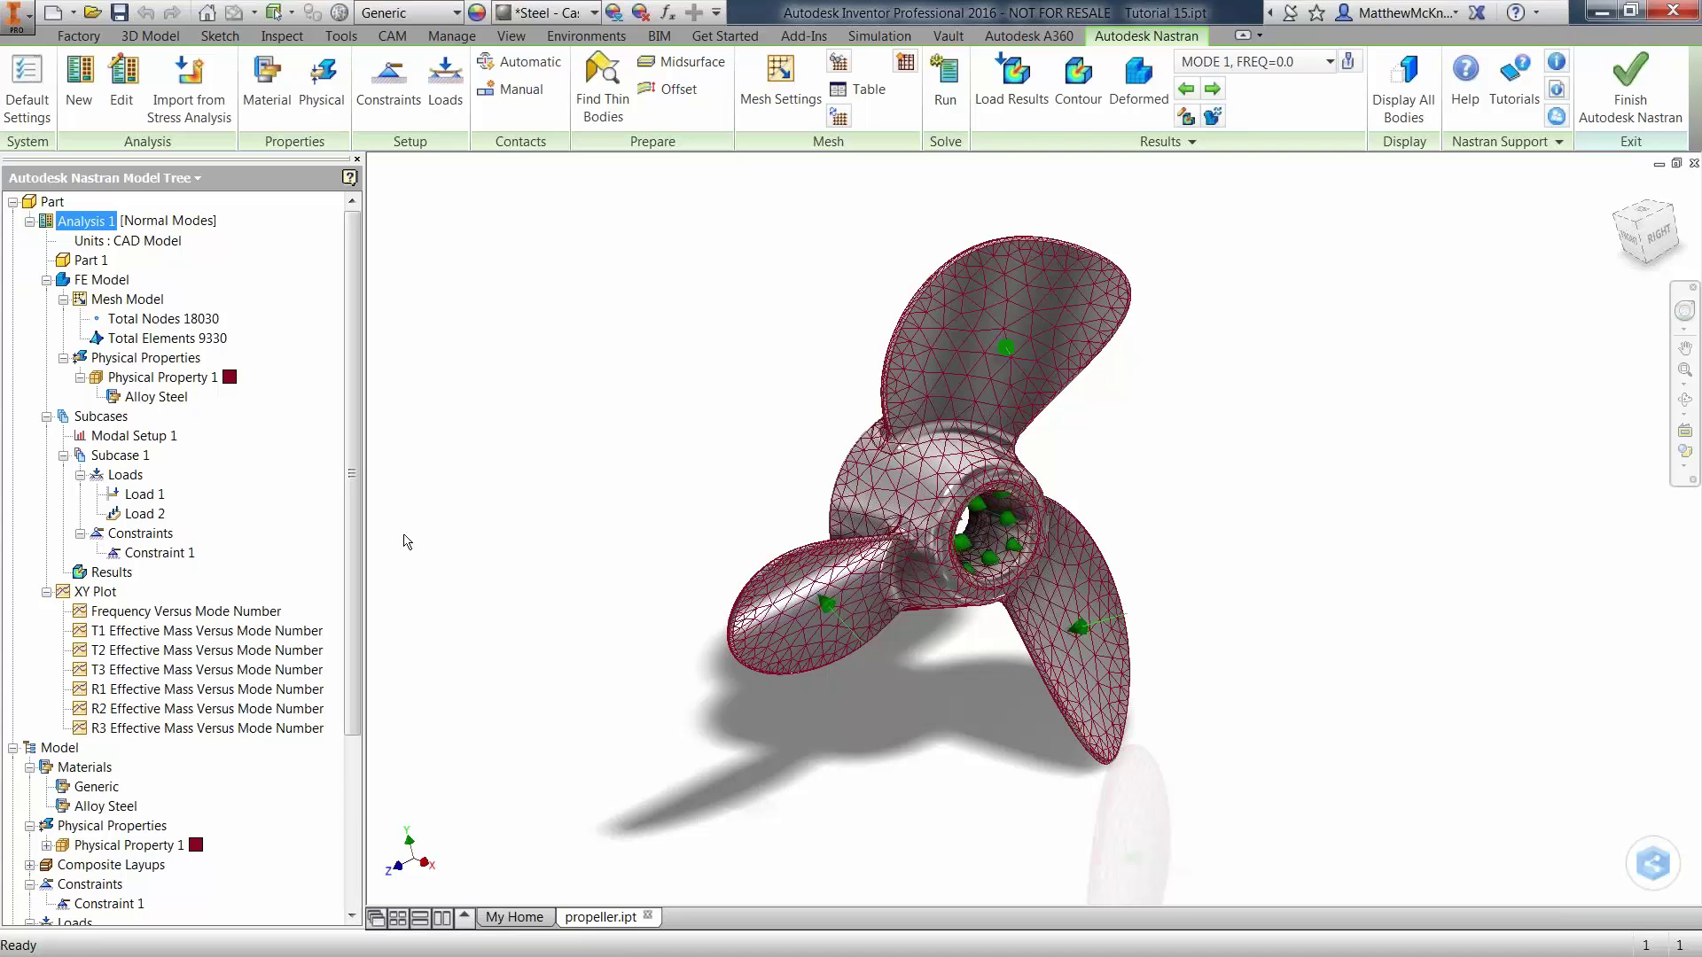
# Open the plot settings of the normal modes results and review the frequencies in the list of modes.
pyautogui.rightClick(116, 578)
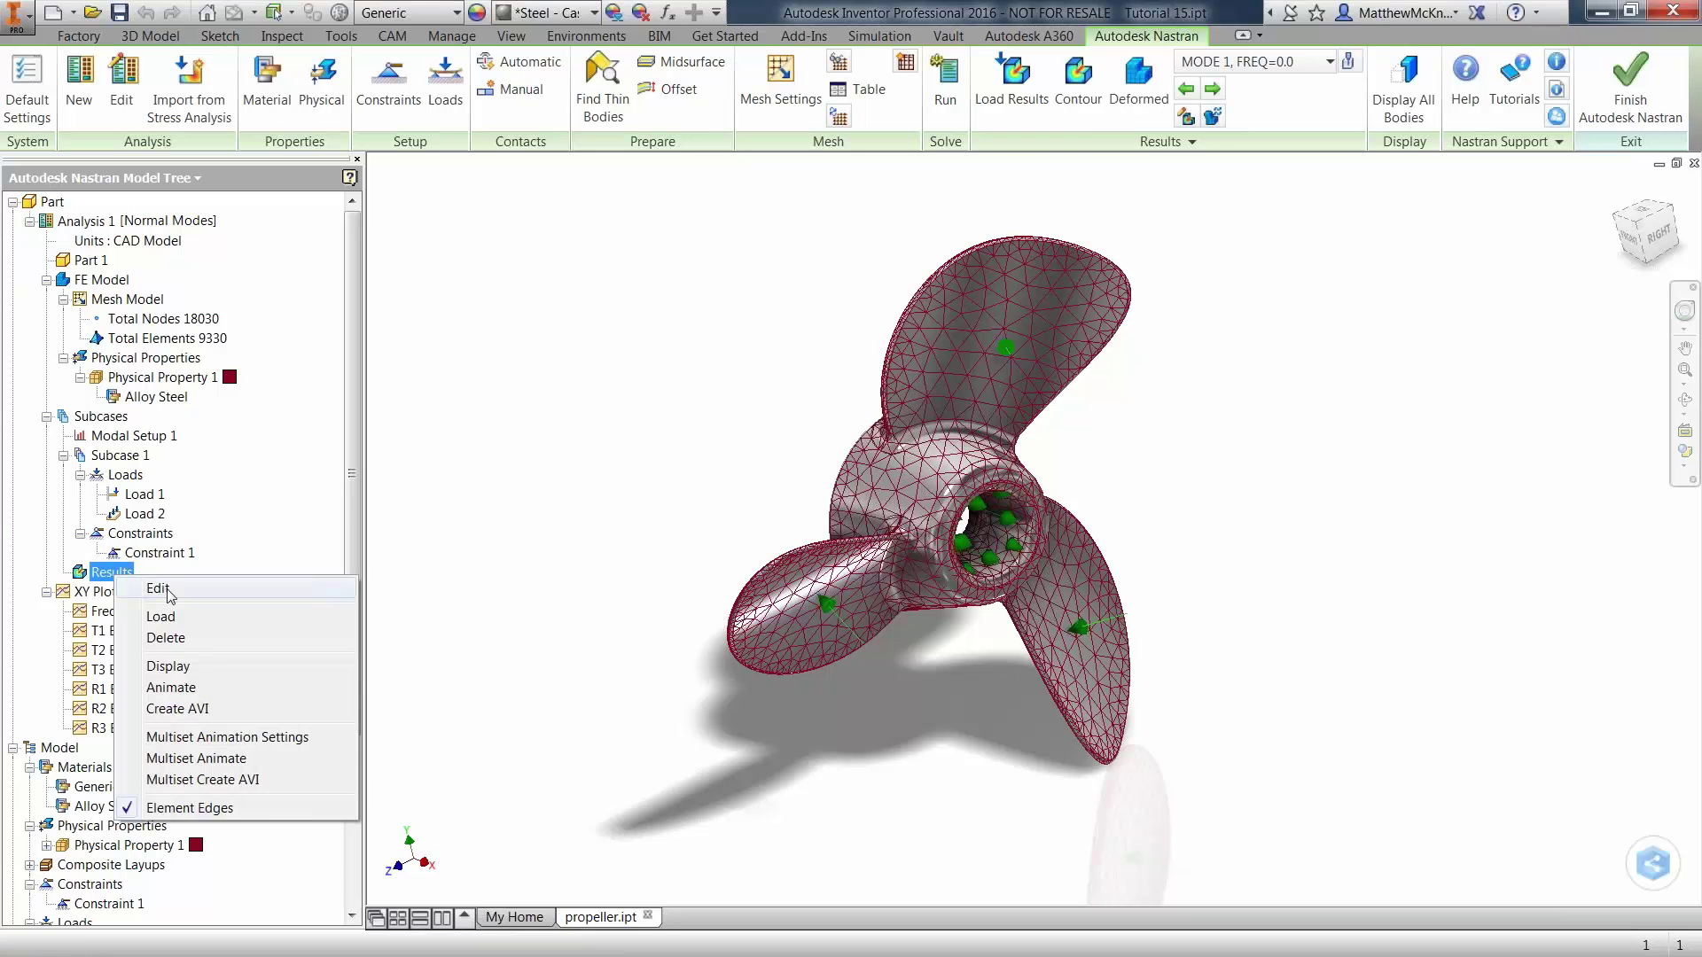
pyautogui.click(166, 589)
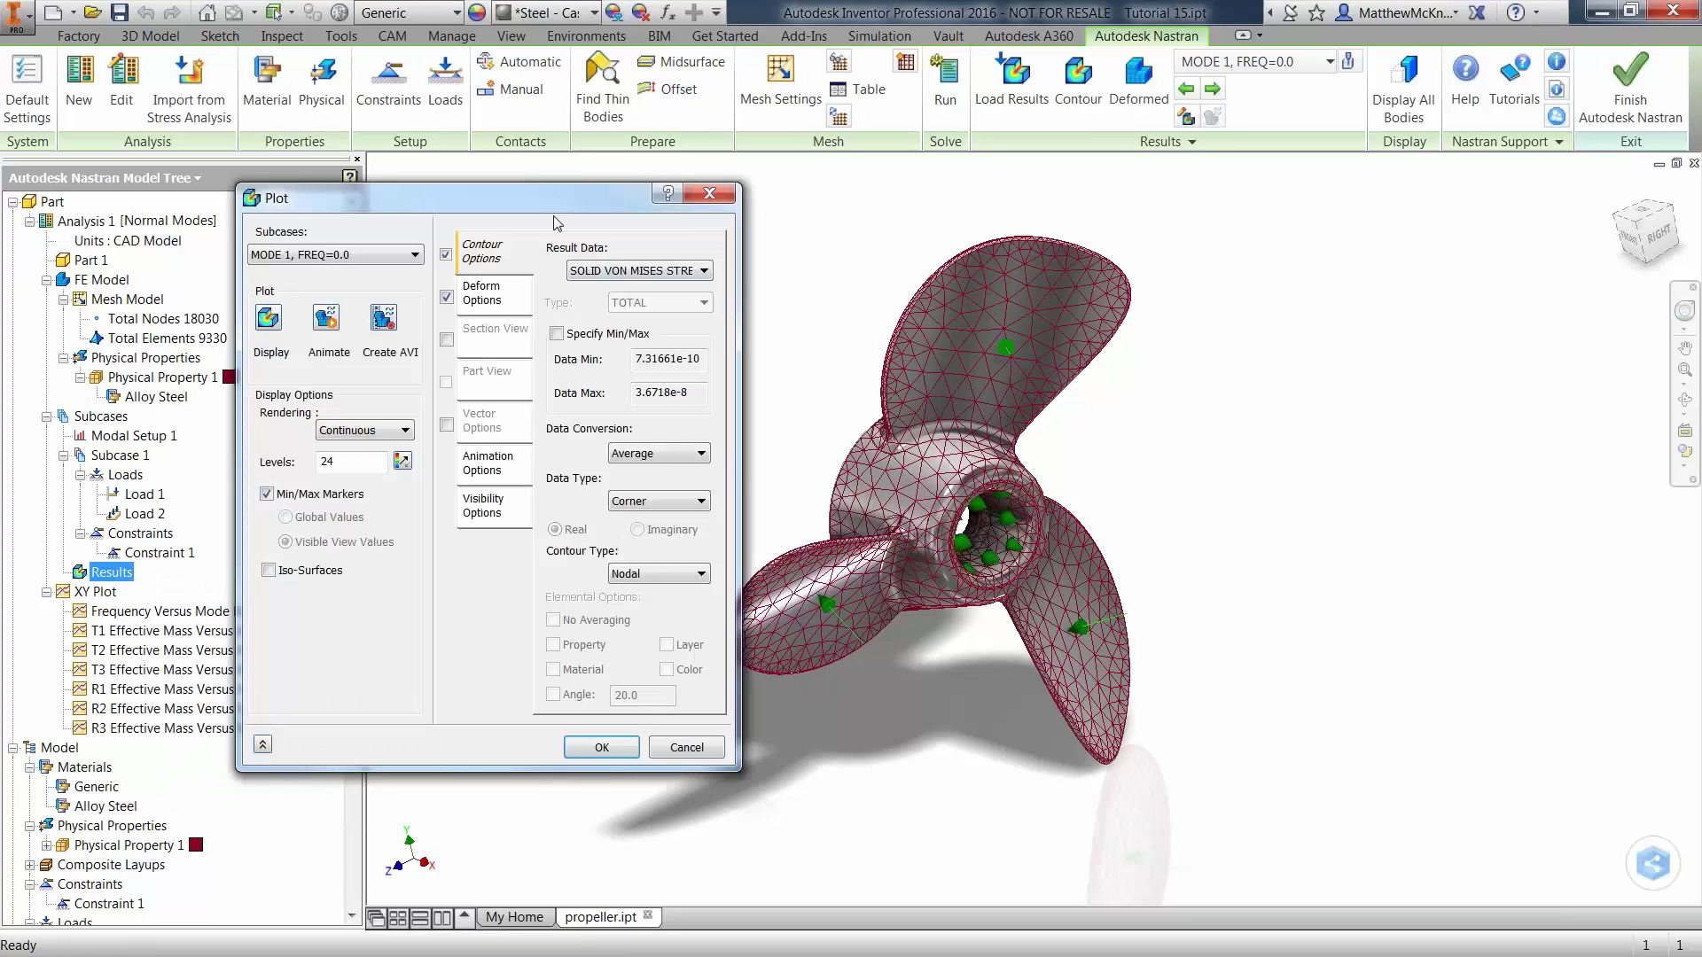
pyautogui.moveTo(555, 198); pyautogui.dragTo(1454, 243)
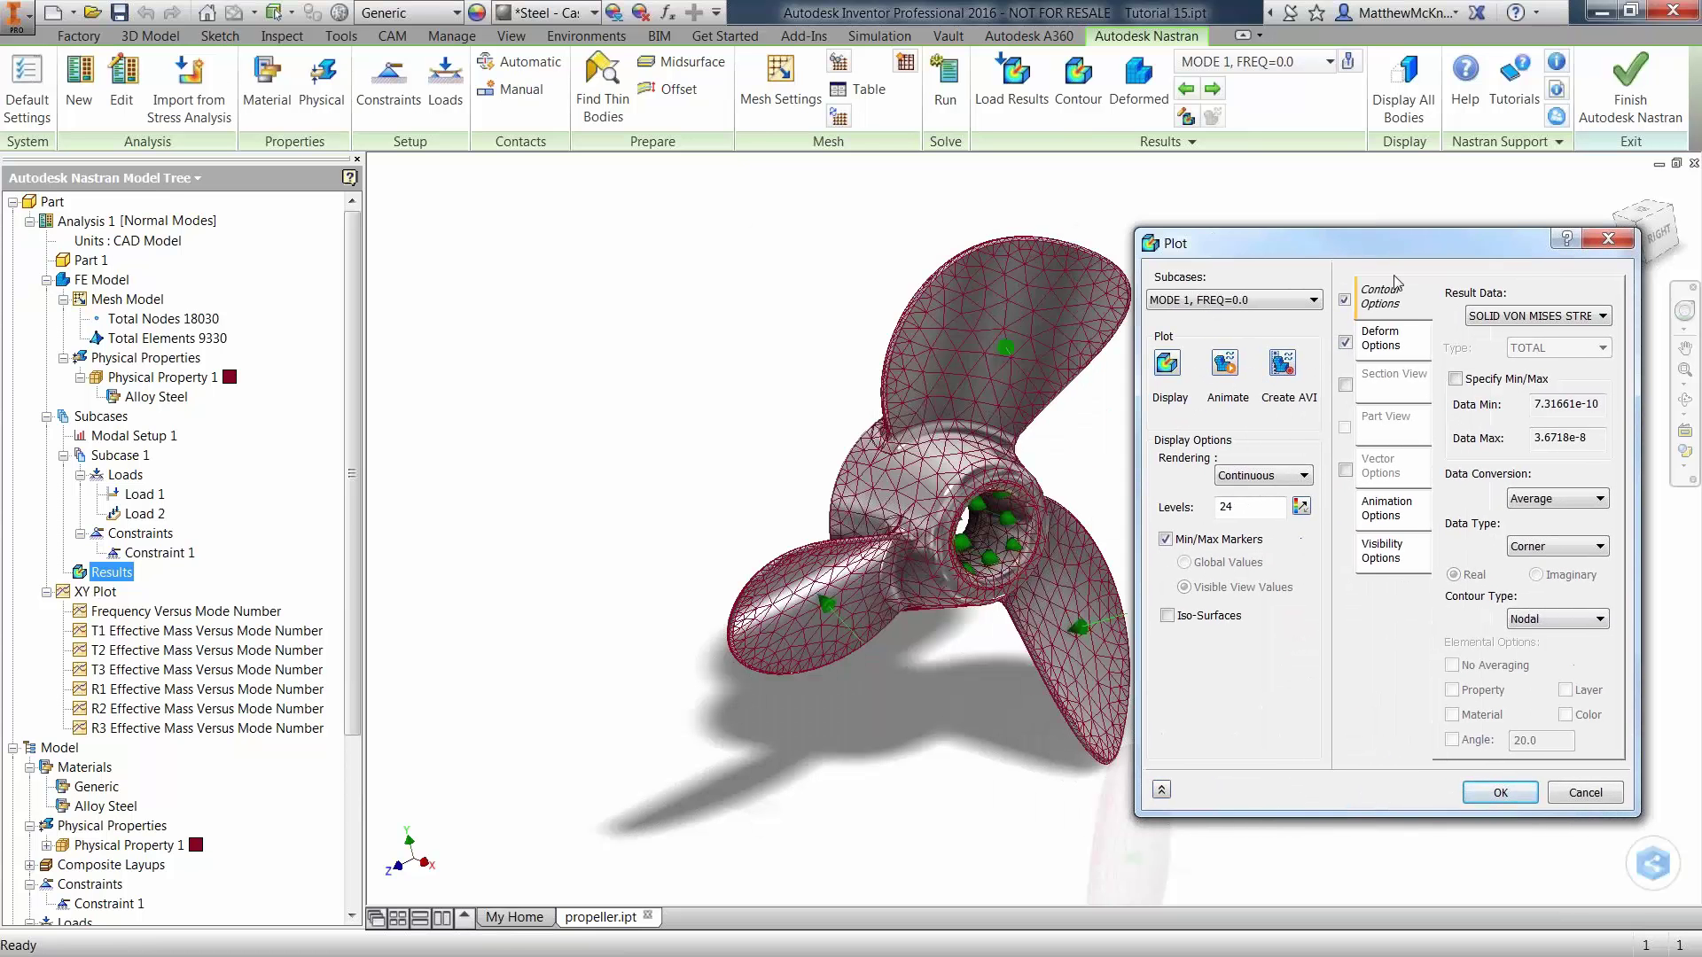
pyautogui.click(1265, 301)
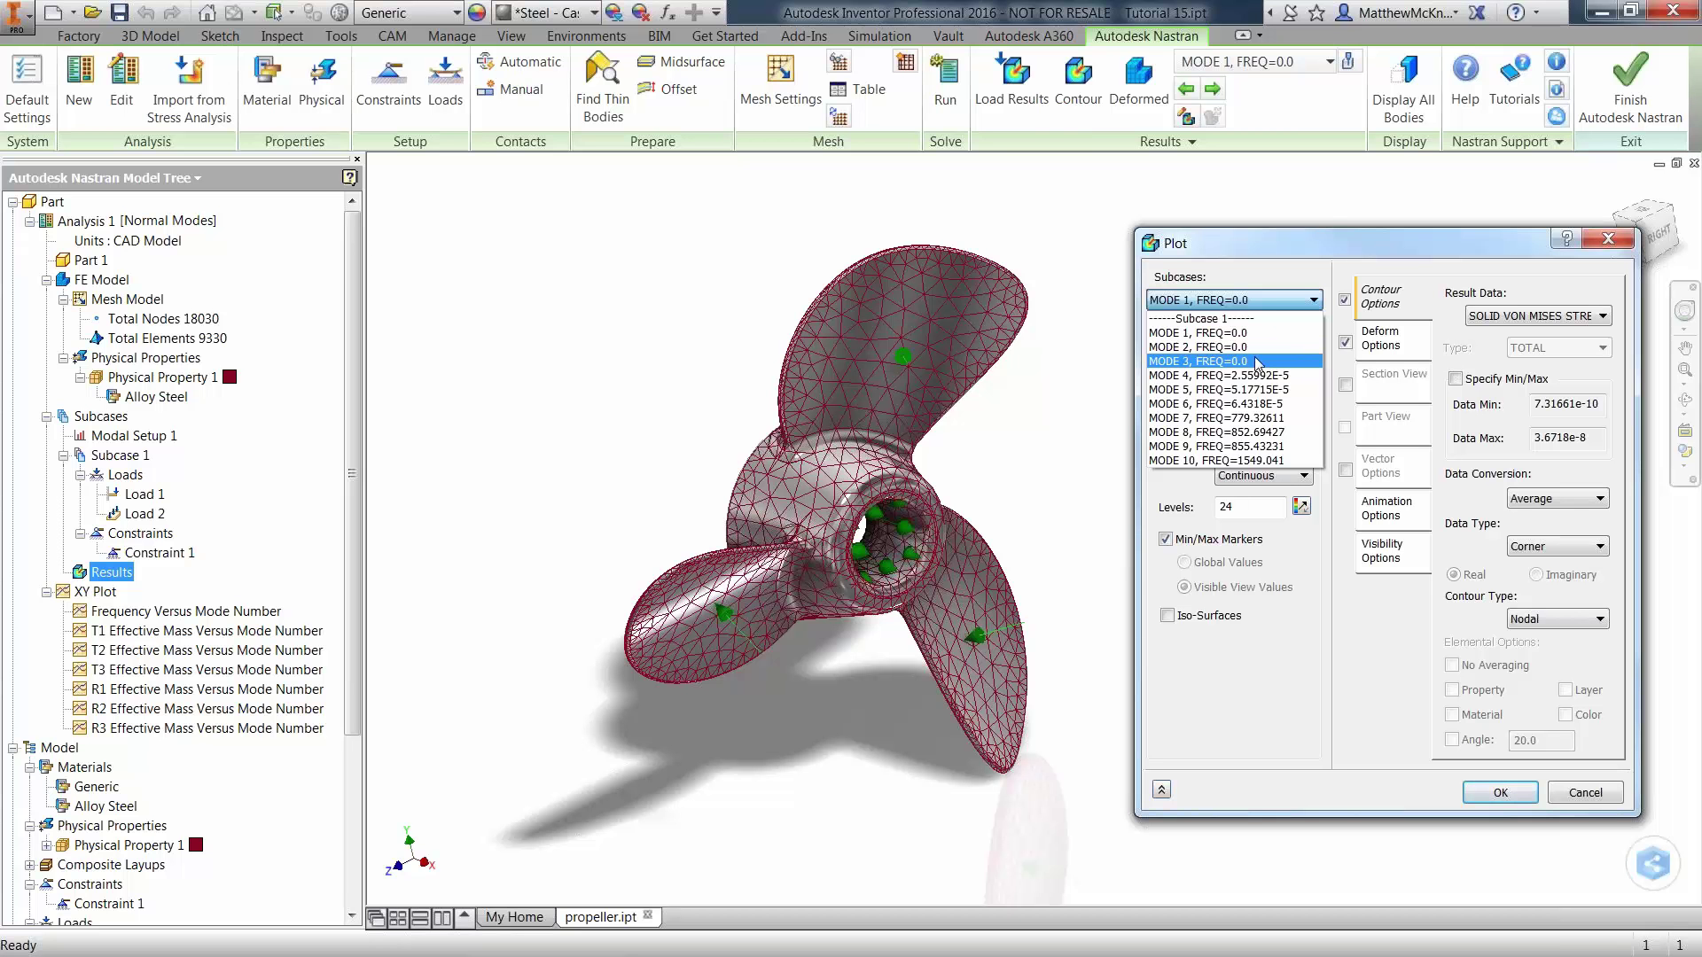
pyautogui.click(1270, 271)
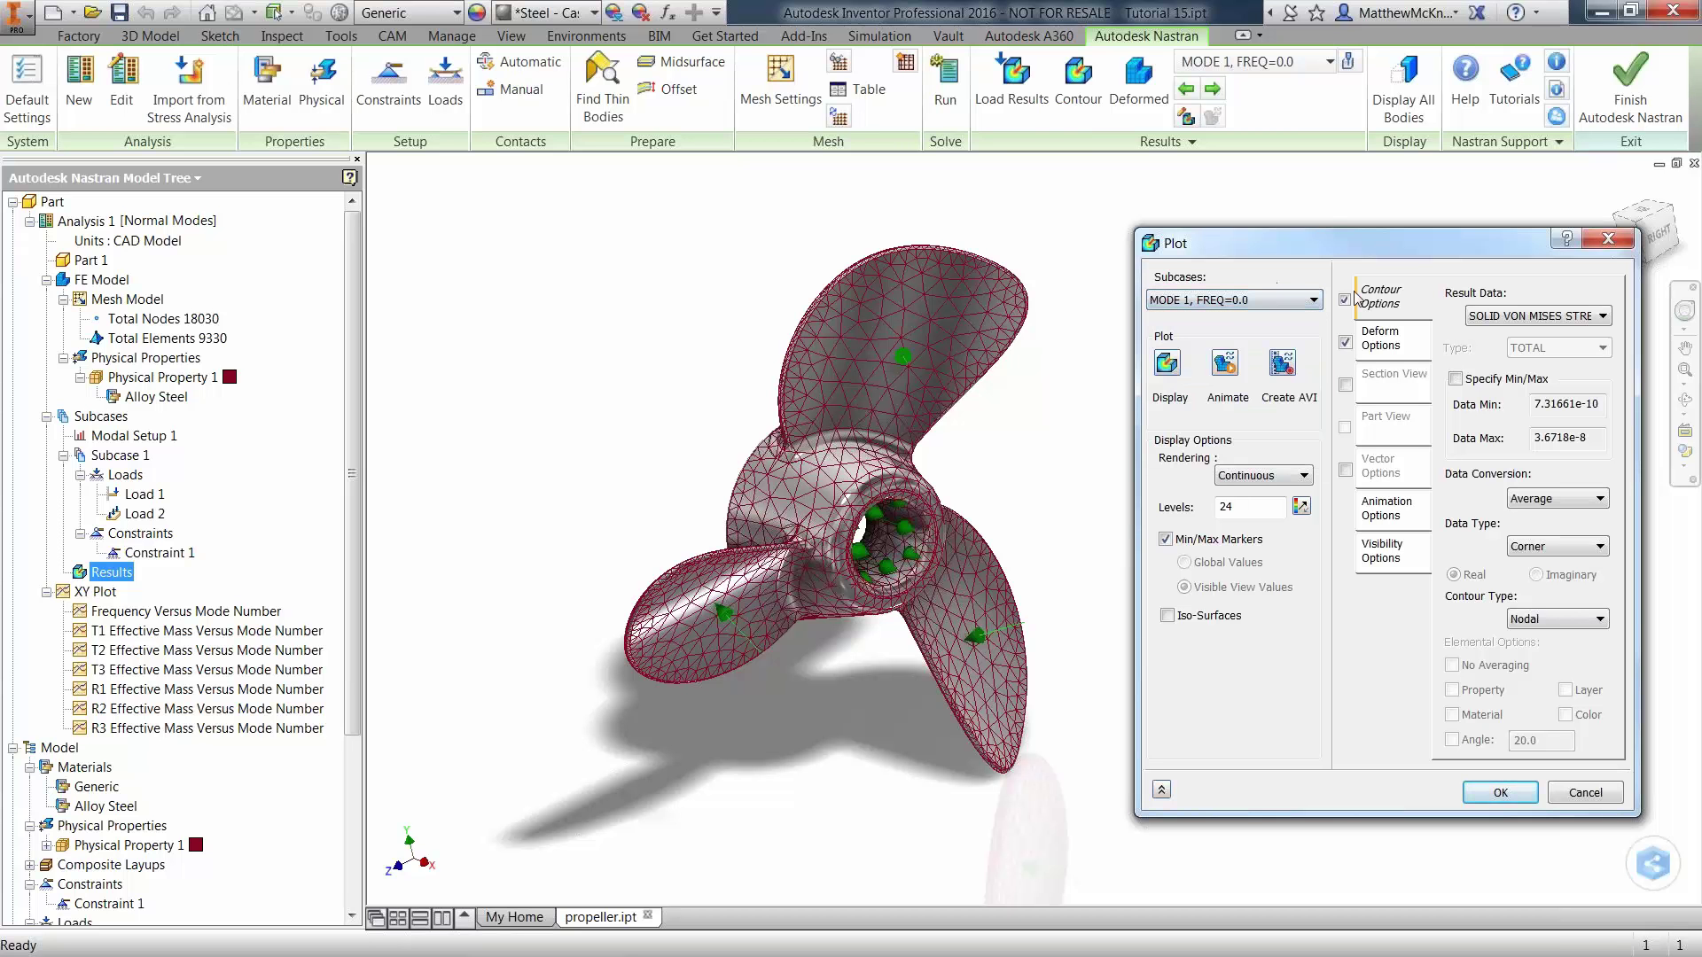
# Display the mode 1 results as a contour plot of total displacement.
pyautogui.click(1505, 318)
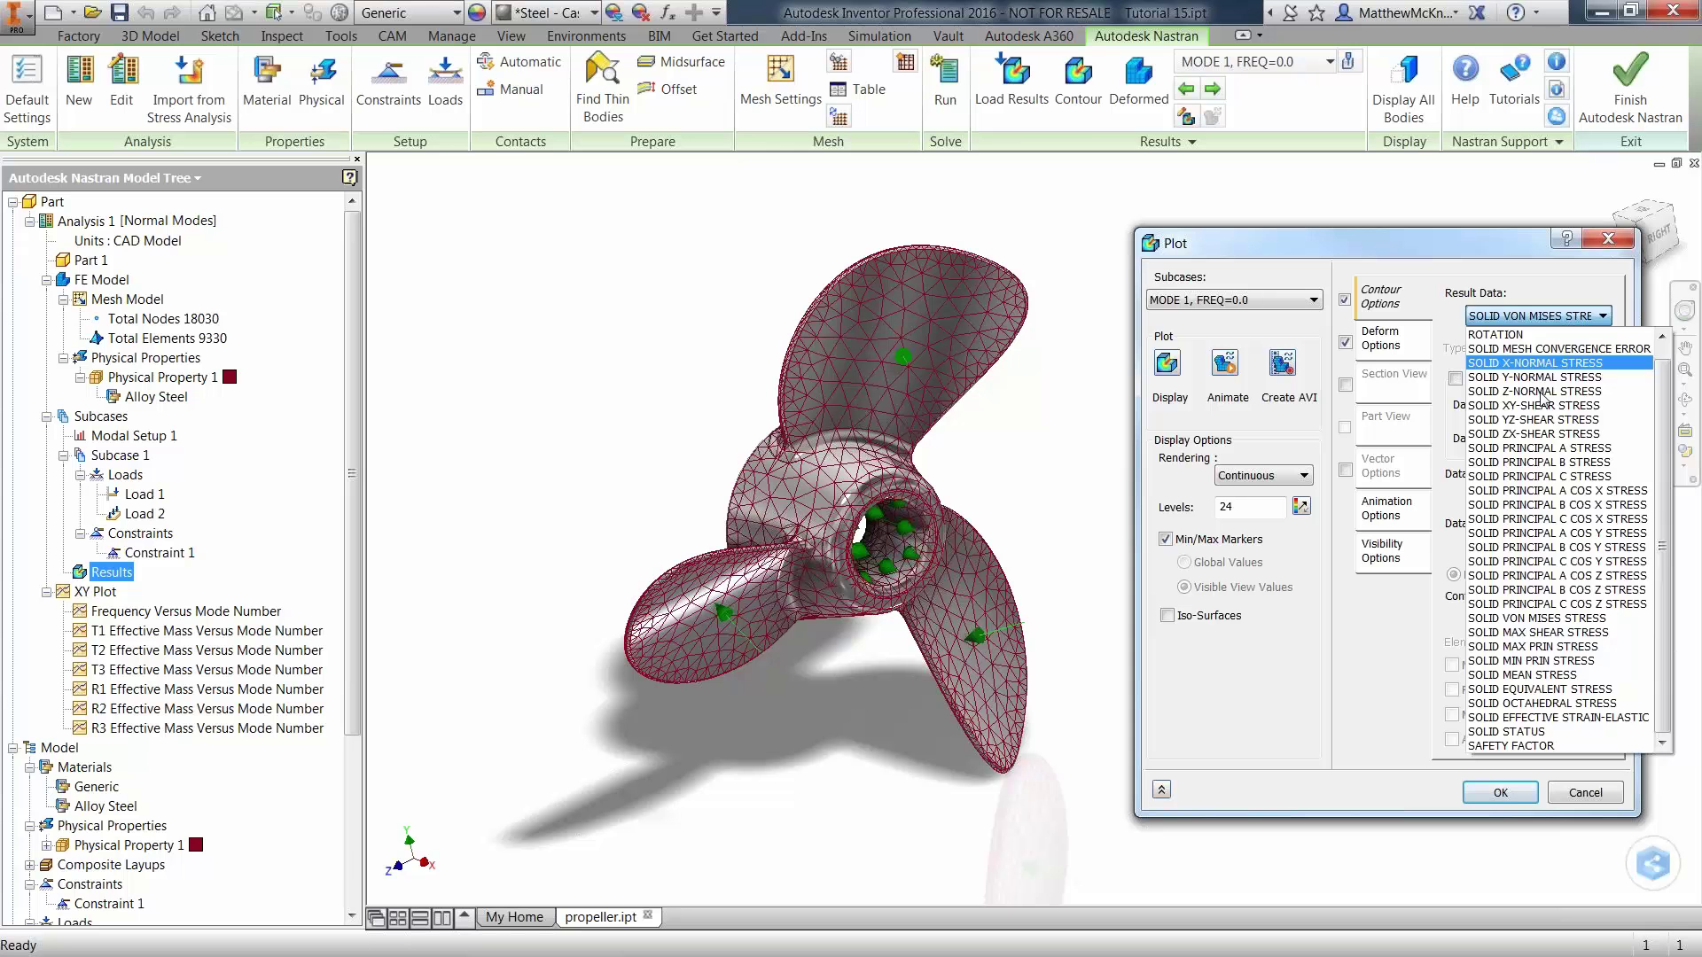
pyautogui.scroll(1, 1524, 341)
pyautogui.click(1507, 334)
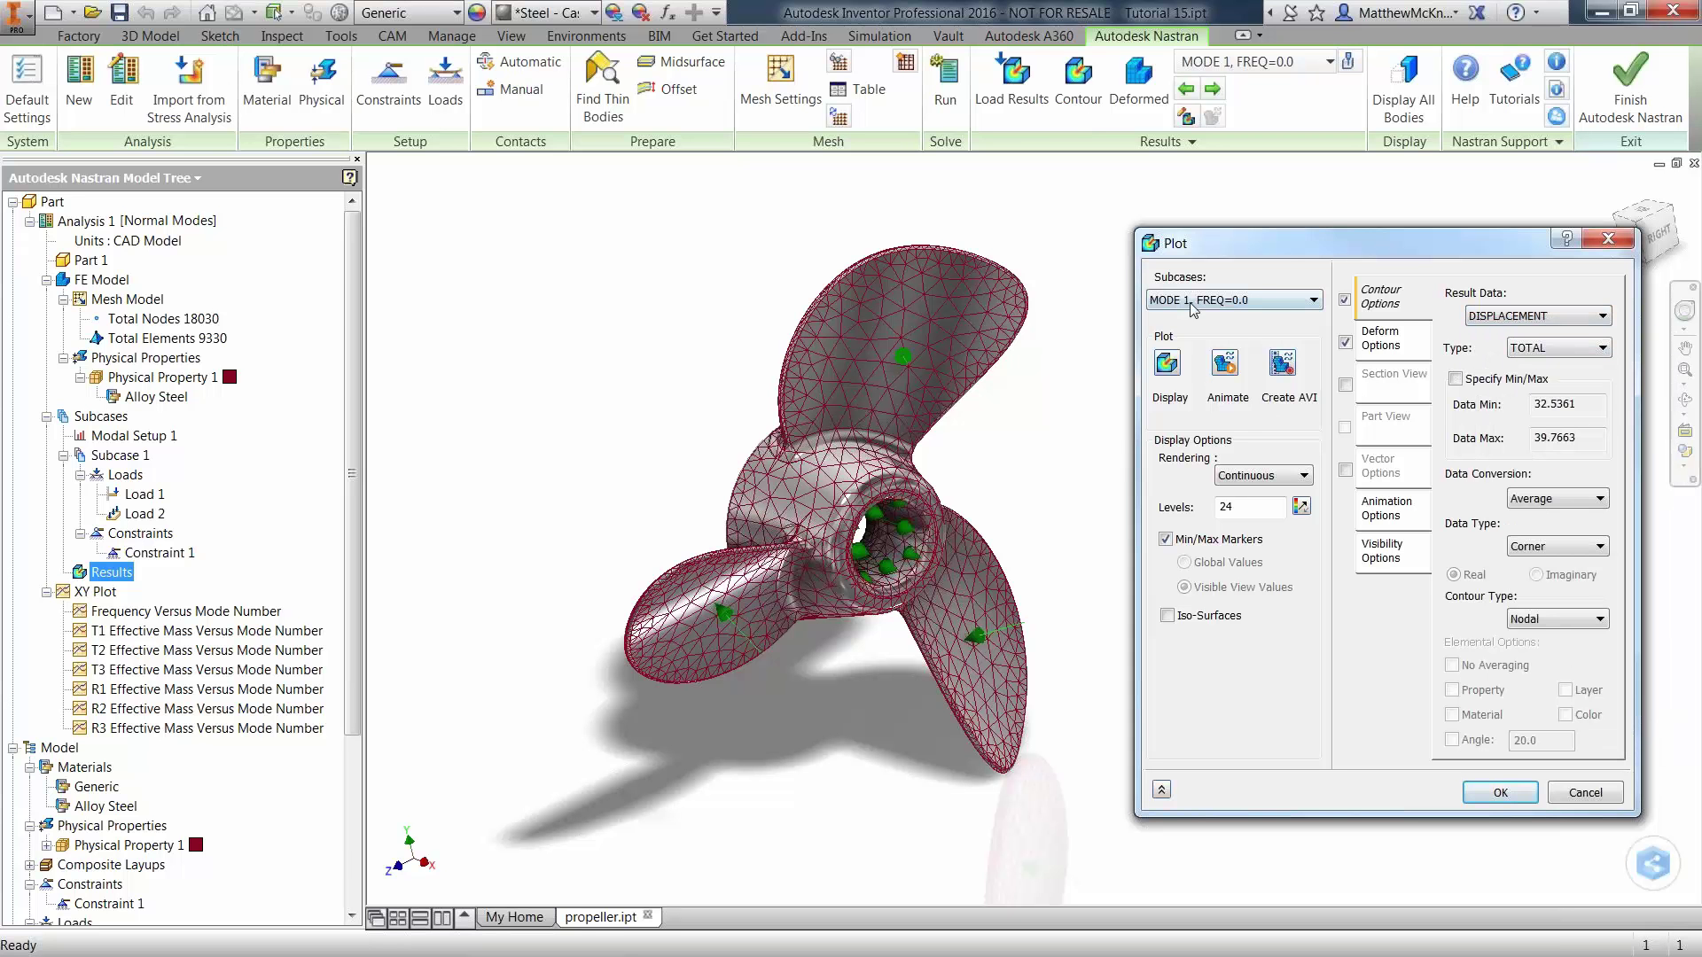
pyautogui.click(1169, 364)
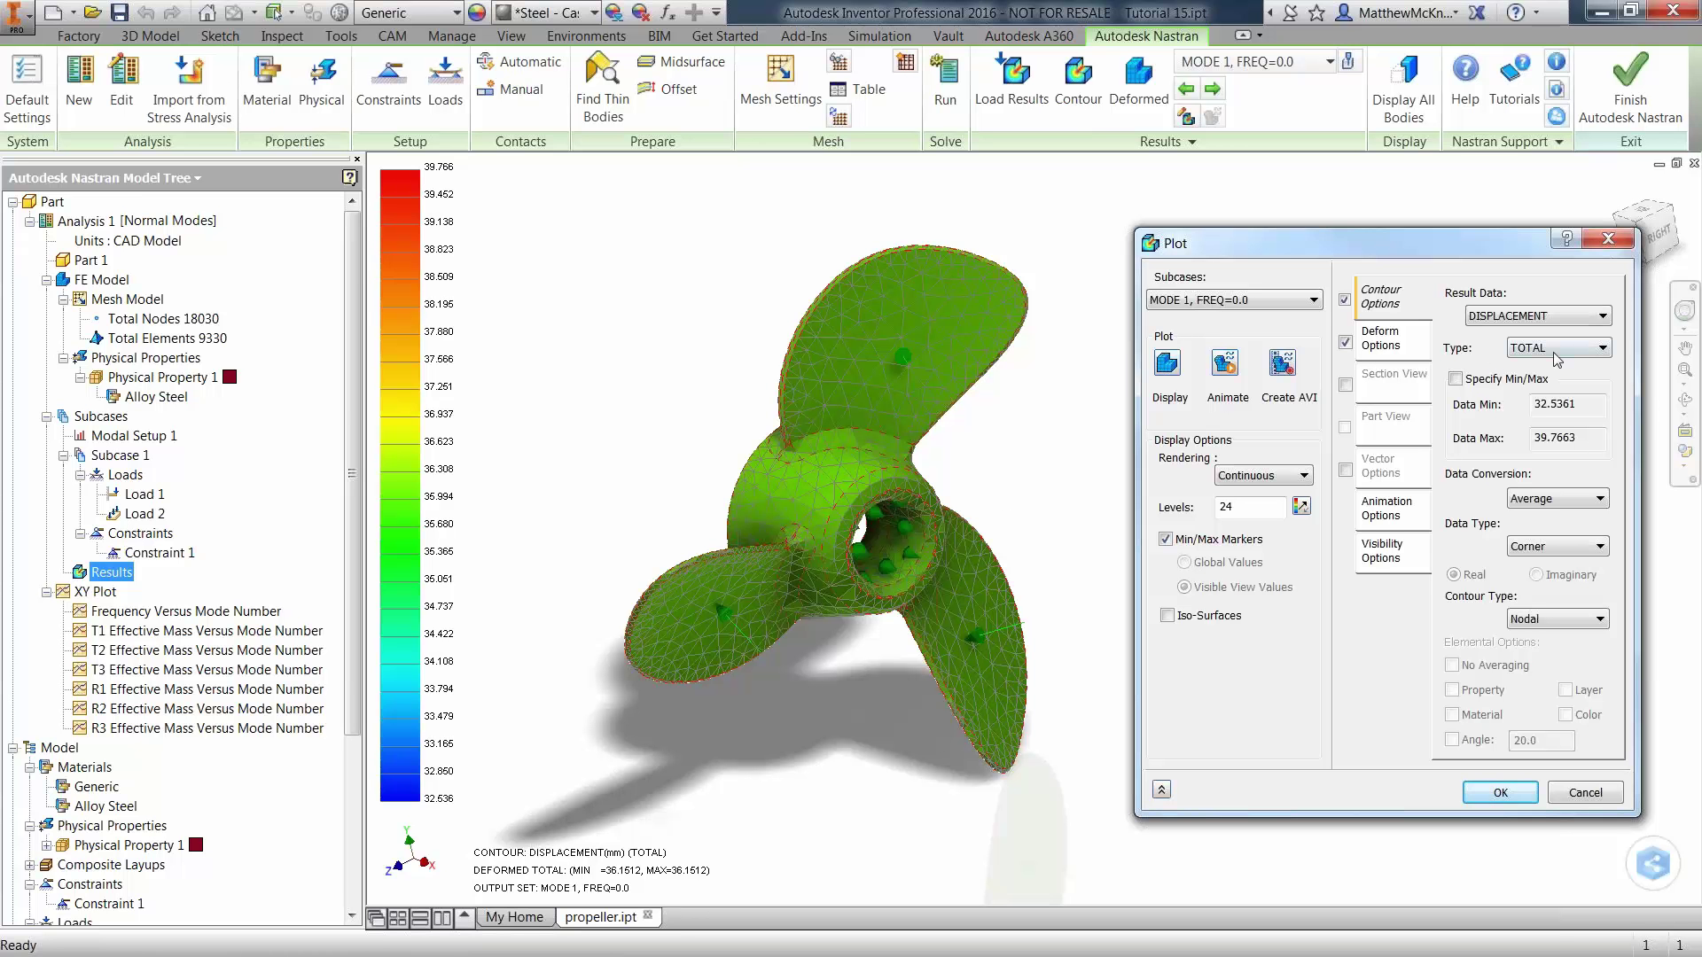
# Show the mode 1 displacement contour for the TZ component, with a specified minimum and maximum enabled.
pyautogui.moveTo(1475, 250); pyautogui.dragTo(1410, 247)
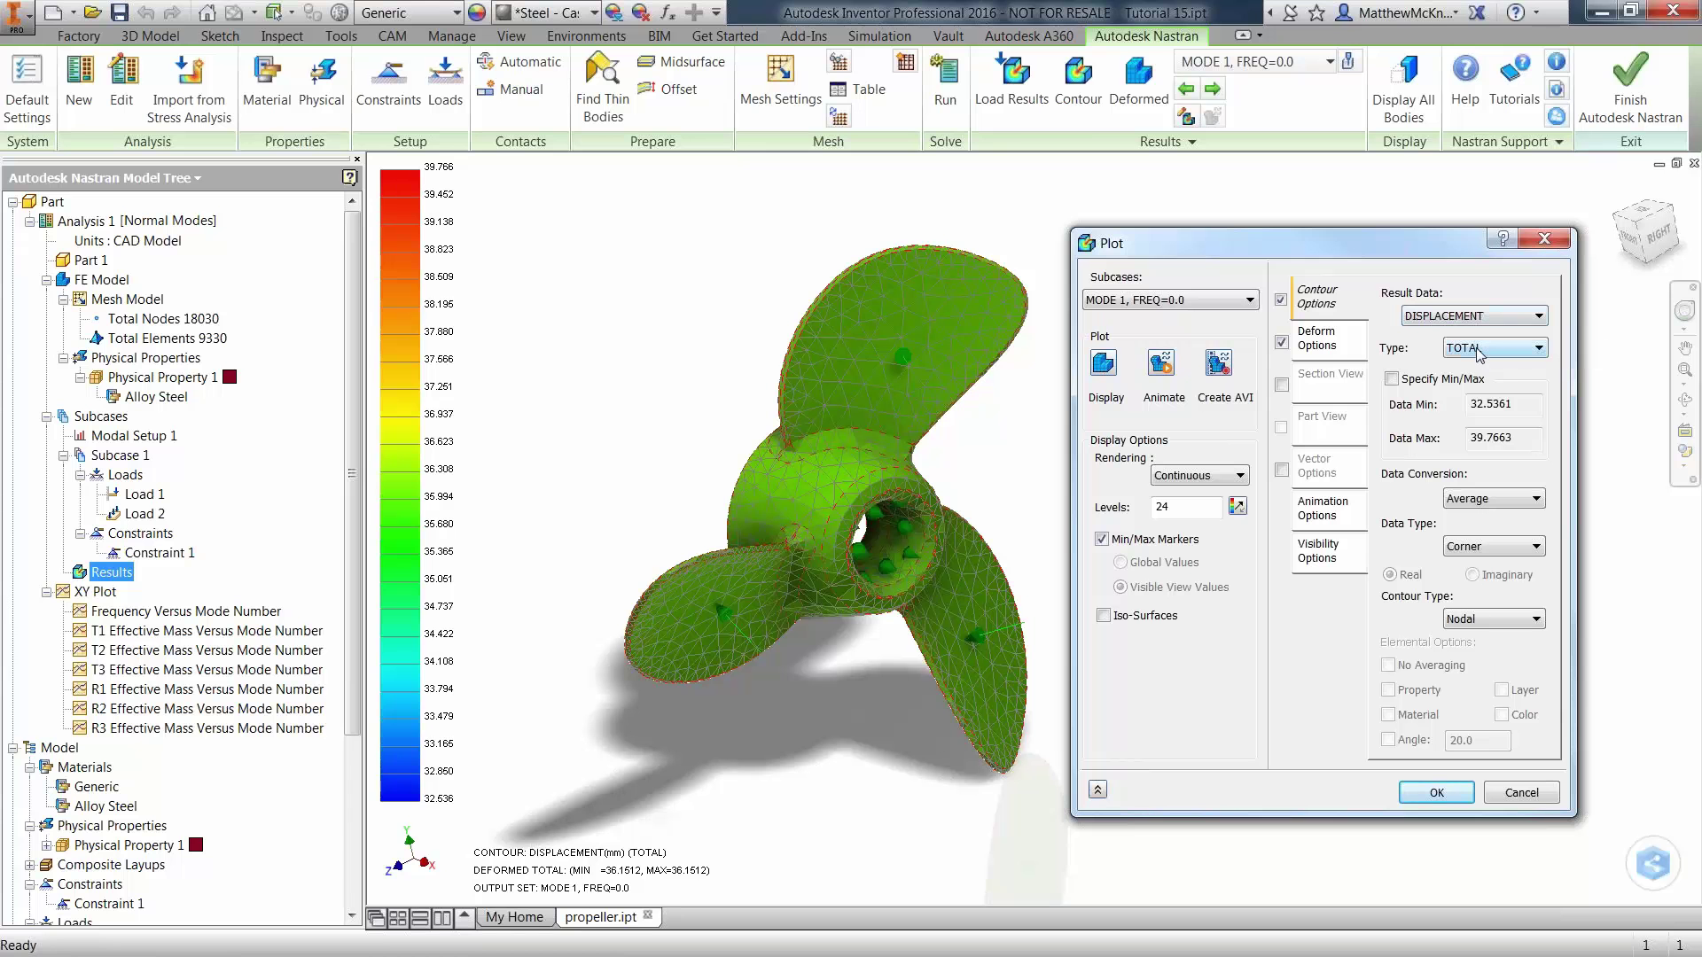
pyautogui.click(1480, 354)
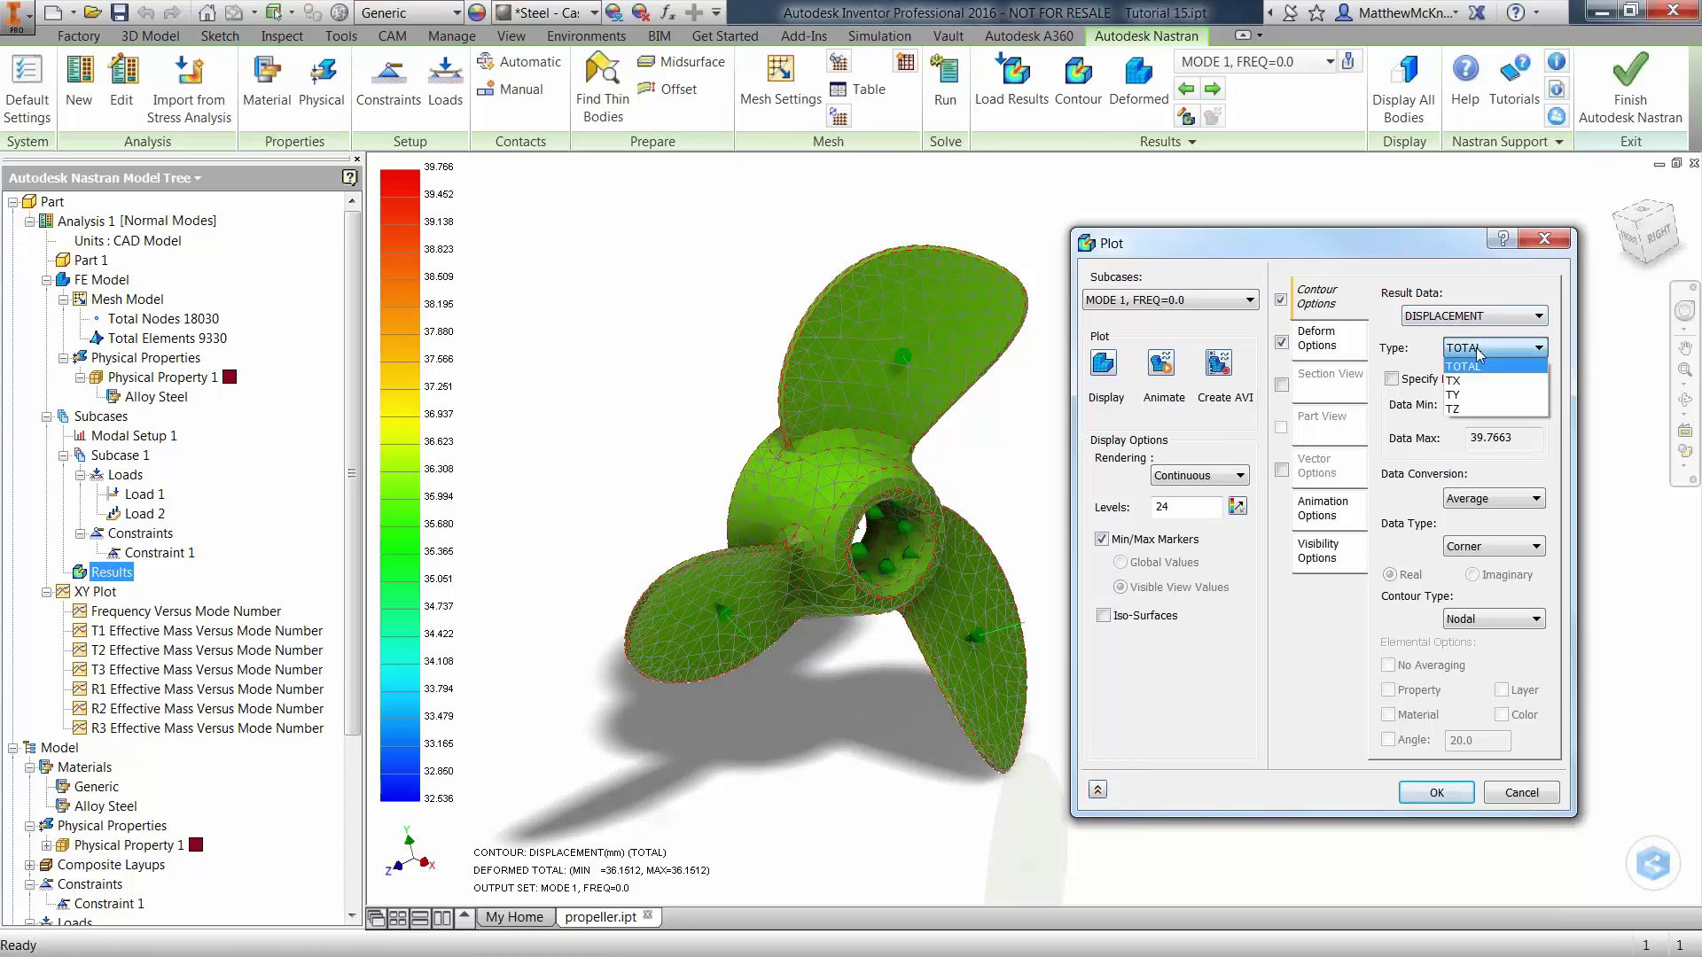
pyautogui.click(1483, 411)
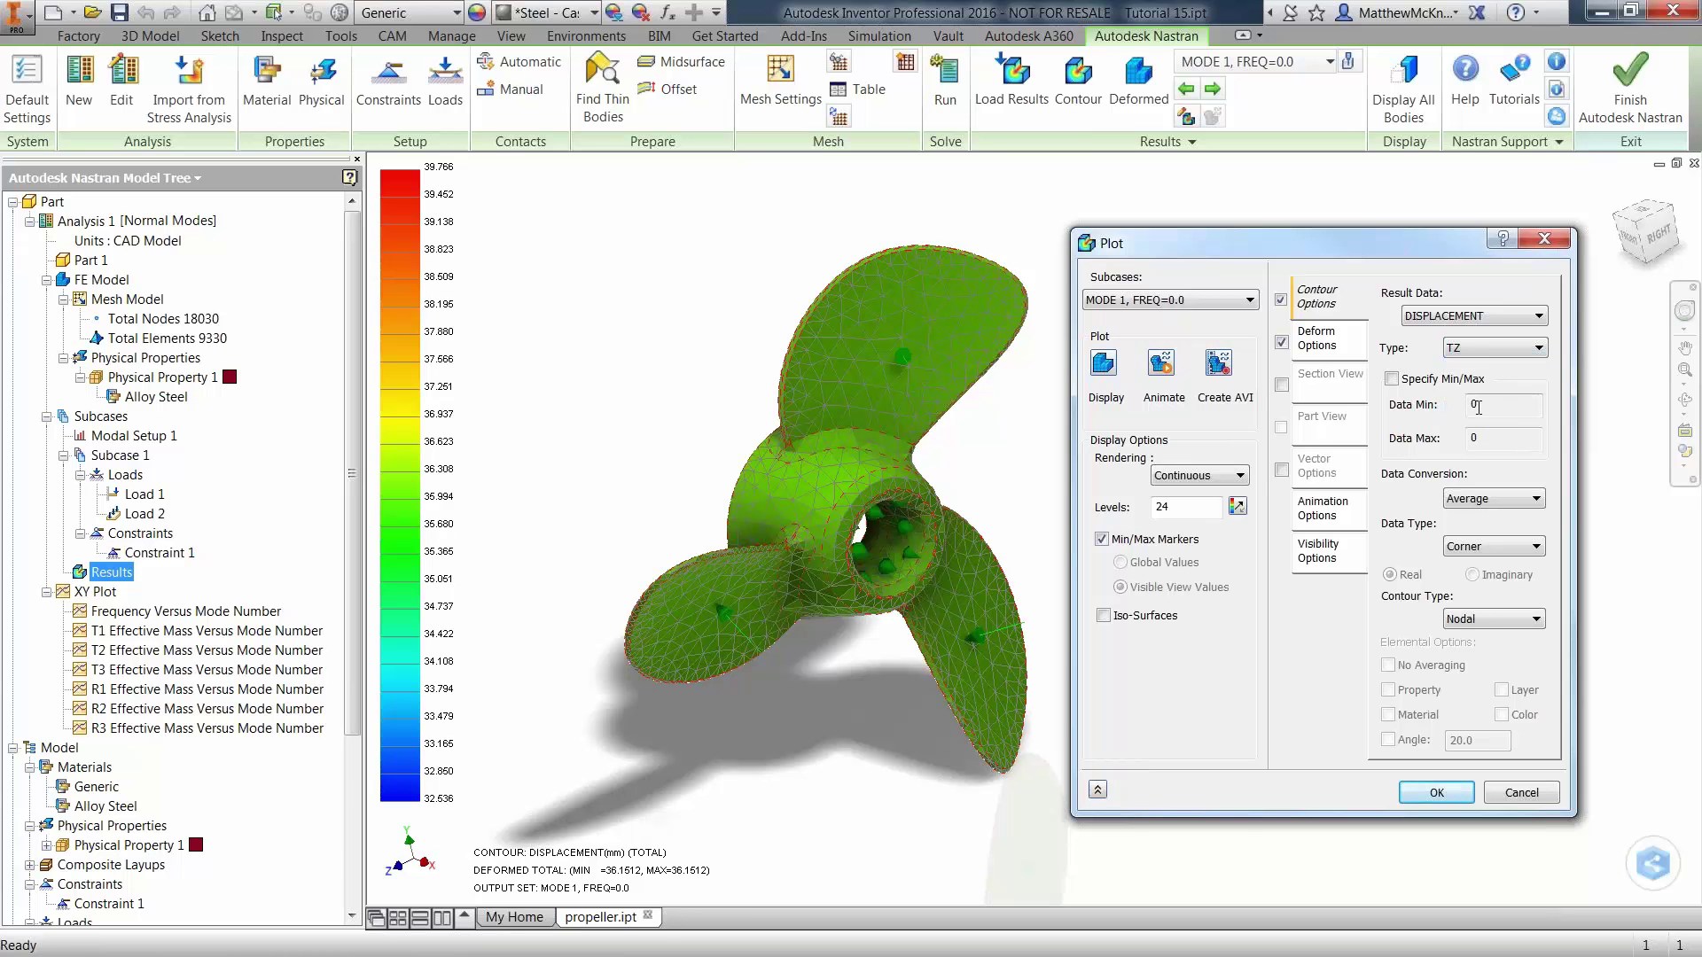
pyautogui.click(1434, 382)
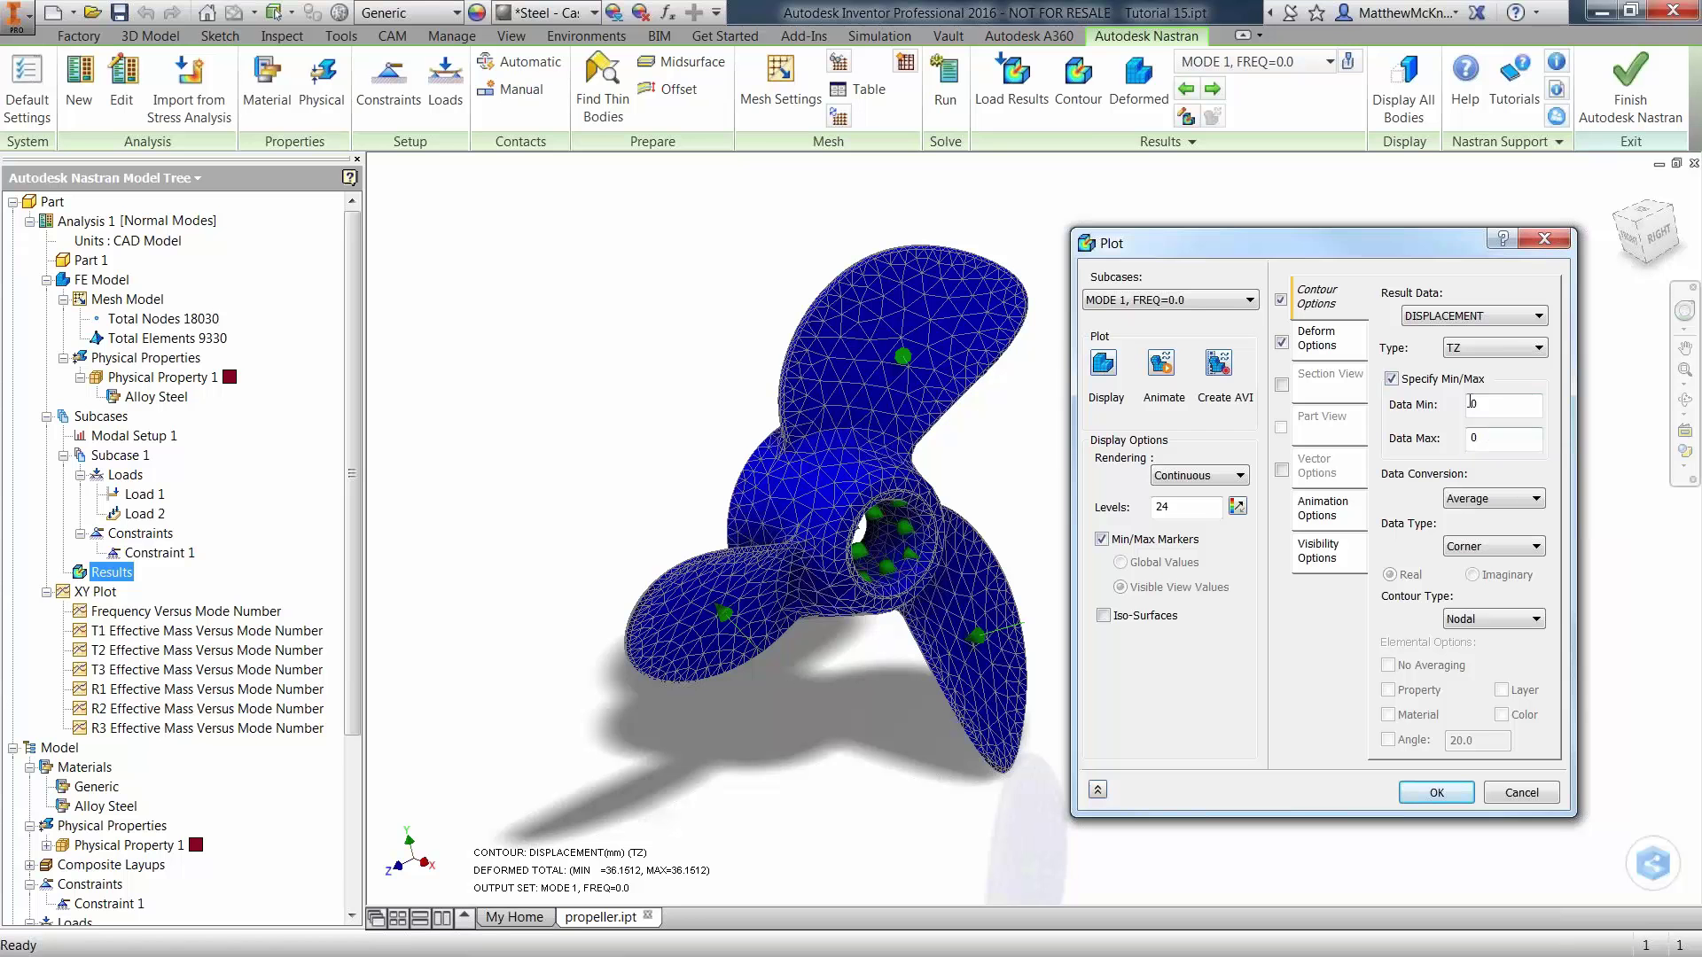
# Check the TY and TX displacement components for mode 1, and cancel the plot settings.
pyautogui.click(1475, 341)
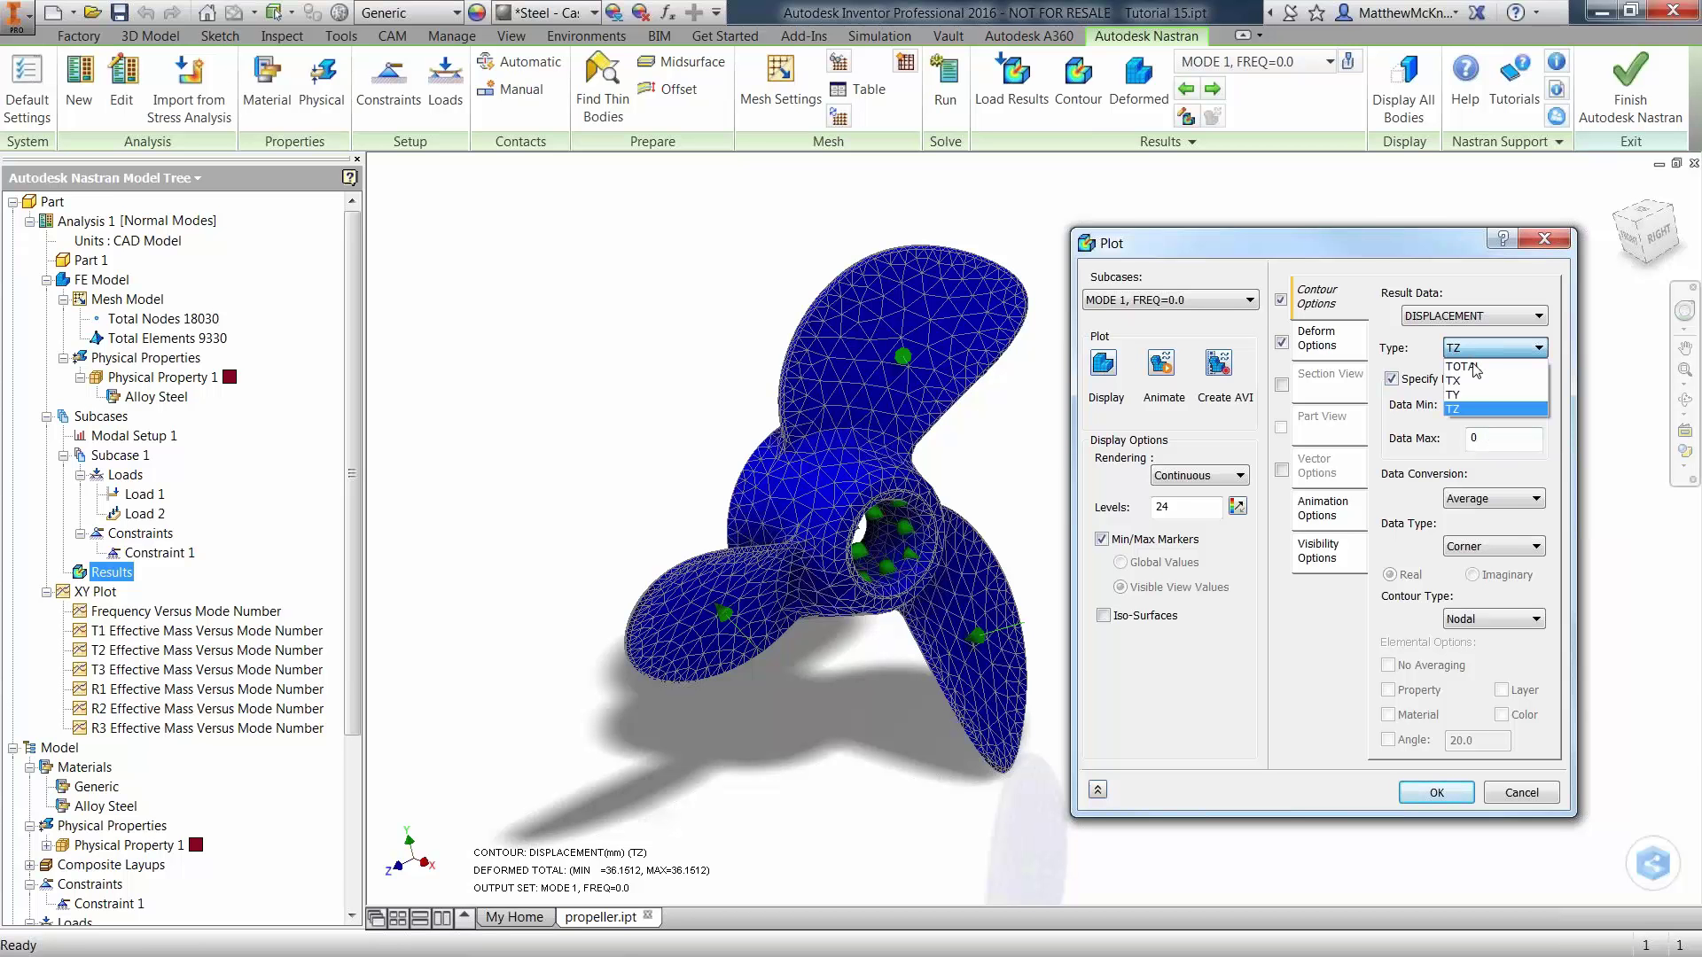
pyautogui.click(1482, 395)
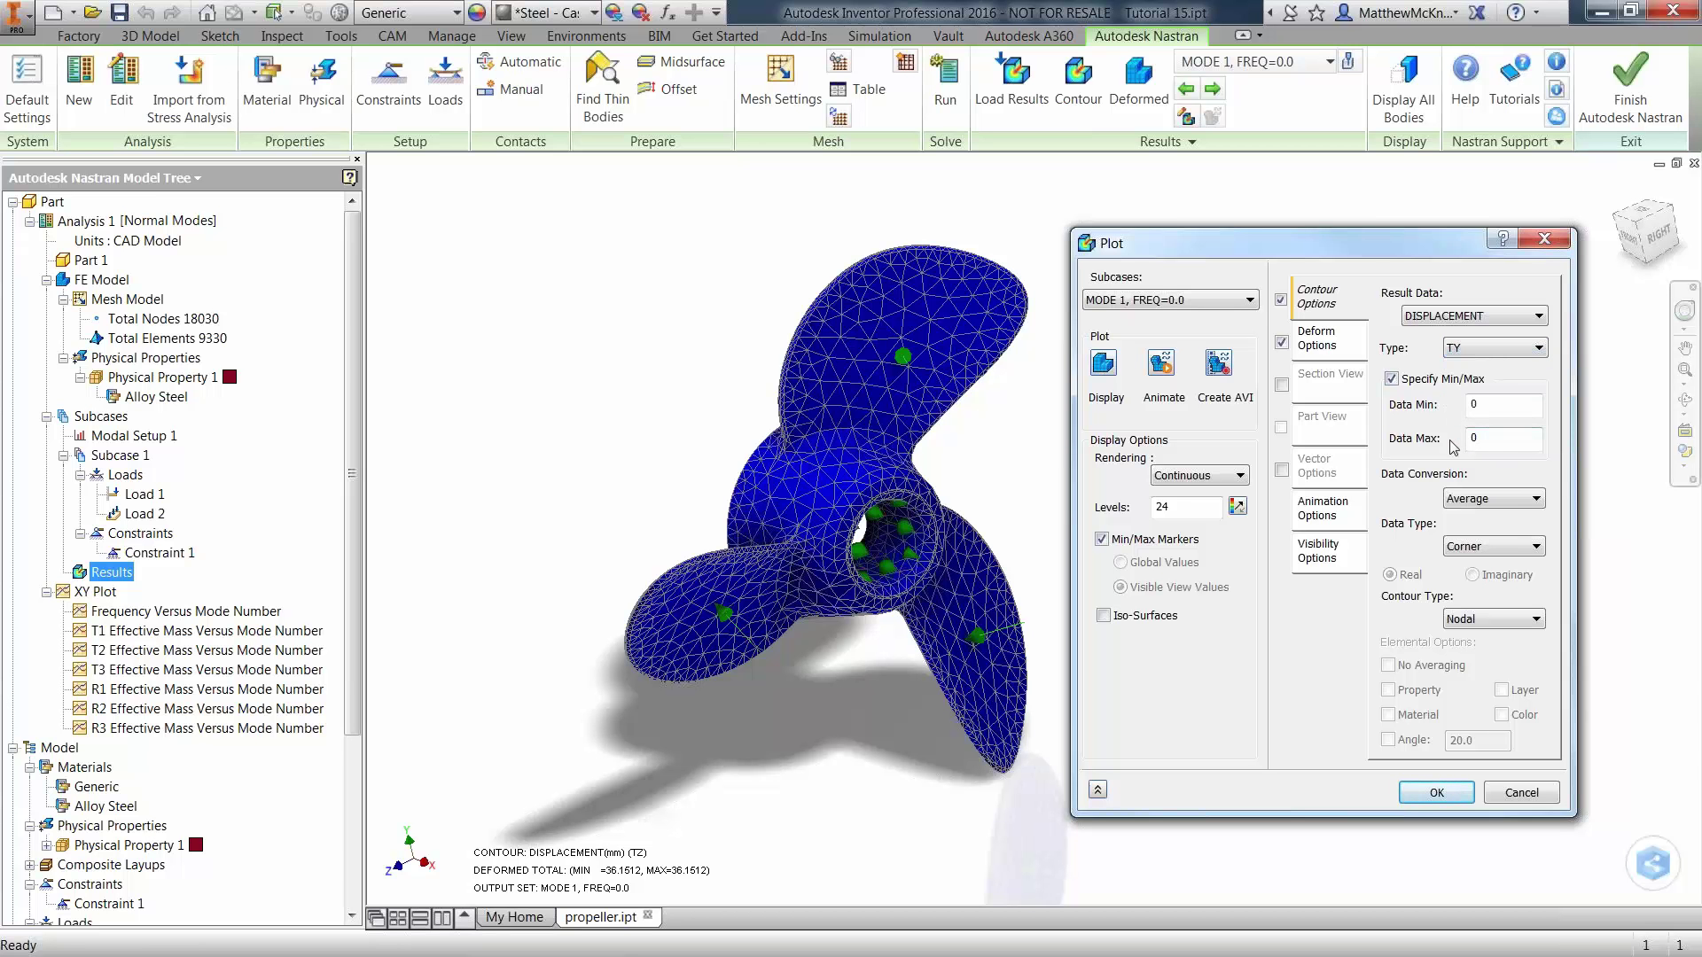
pyautogui.click(1474, 350)
pyautogui.click(1470, 381)
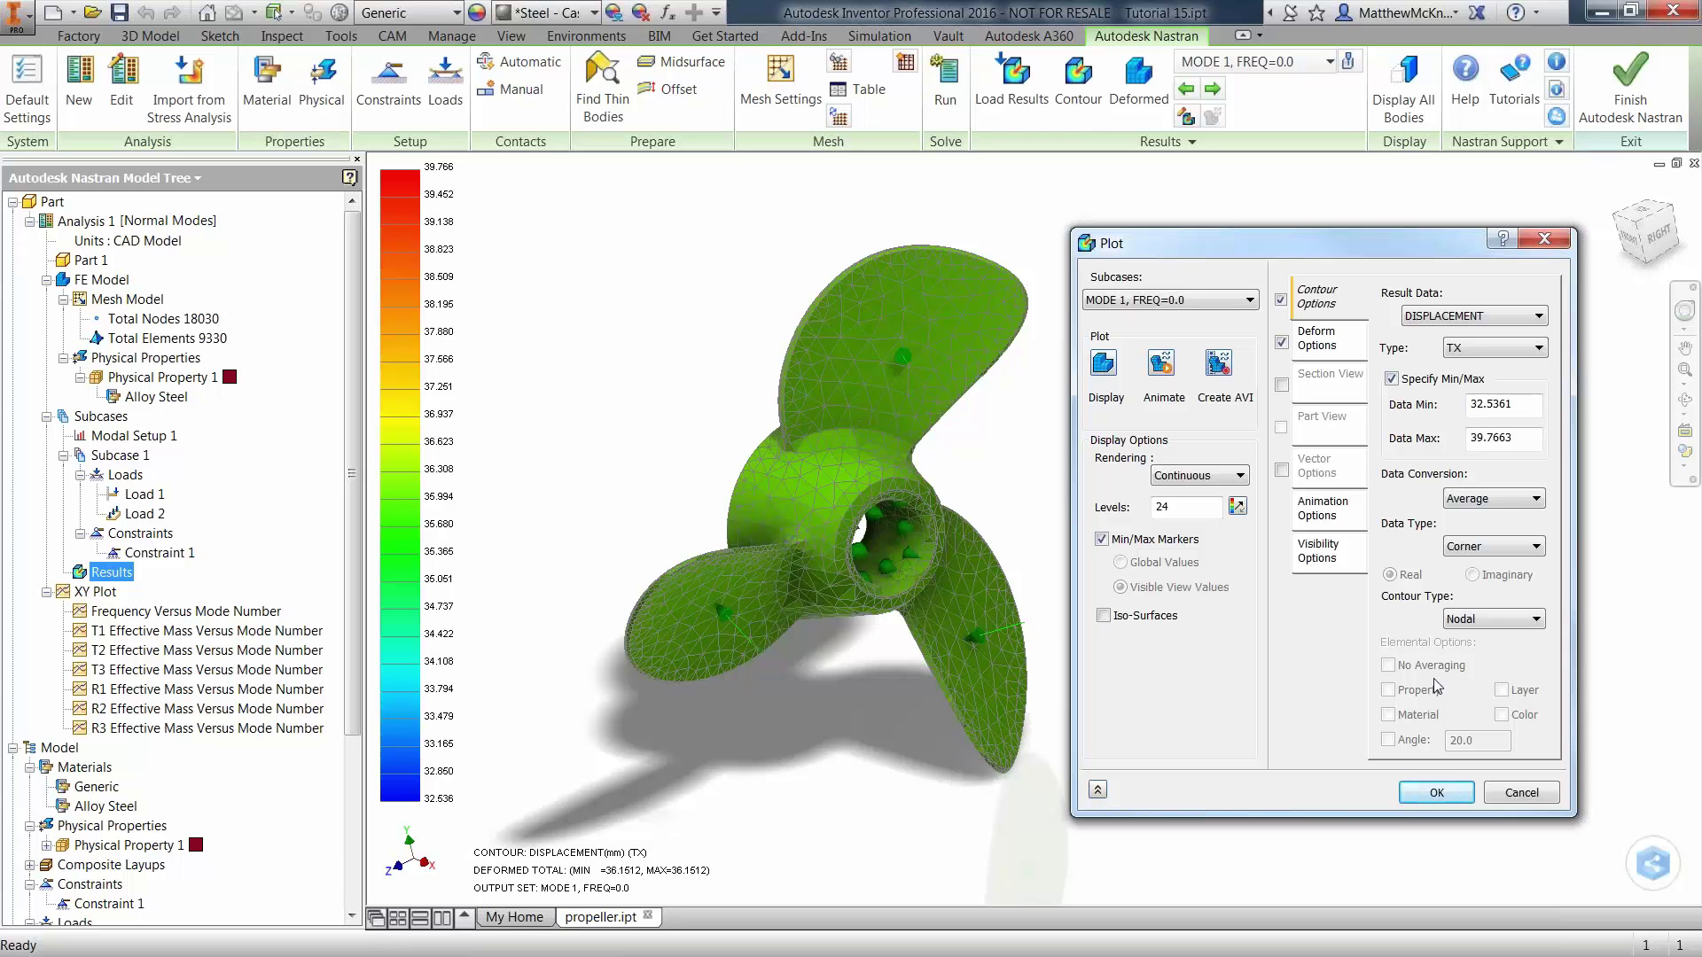
pyautogui.click(1518, 792)
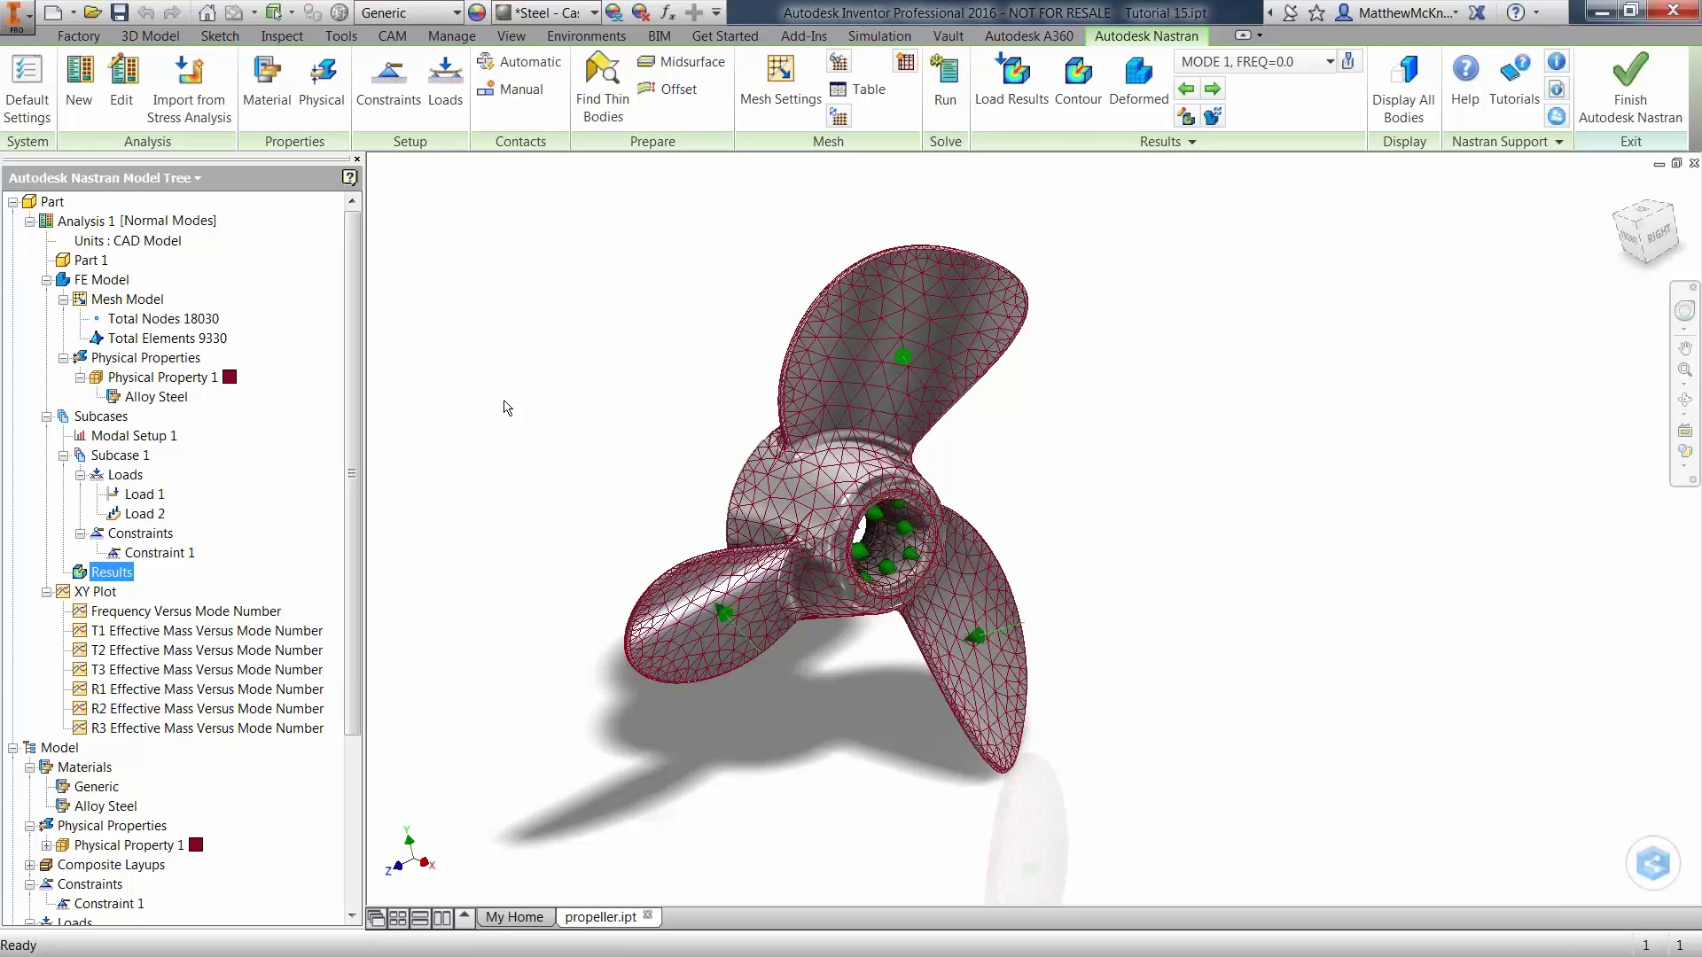
# Edit Analysis 1 and set its type back to Linear Static.
pyautogui.rightClick(92, 222)
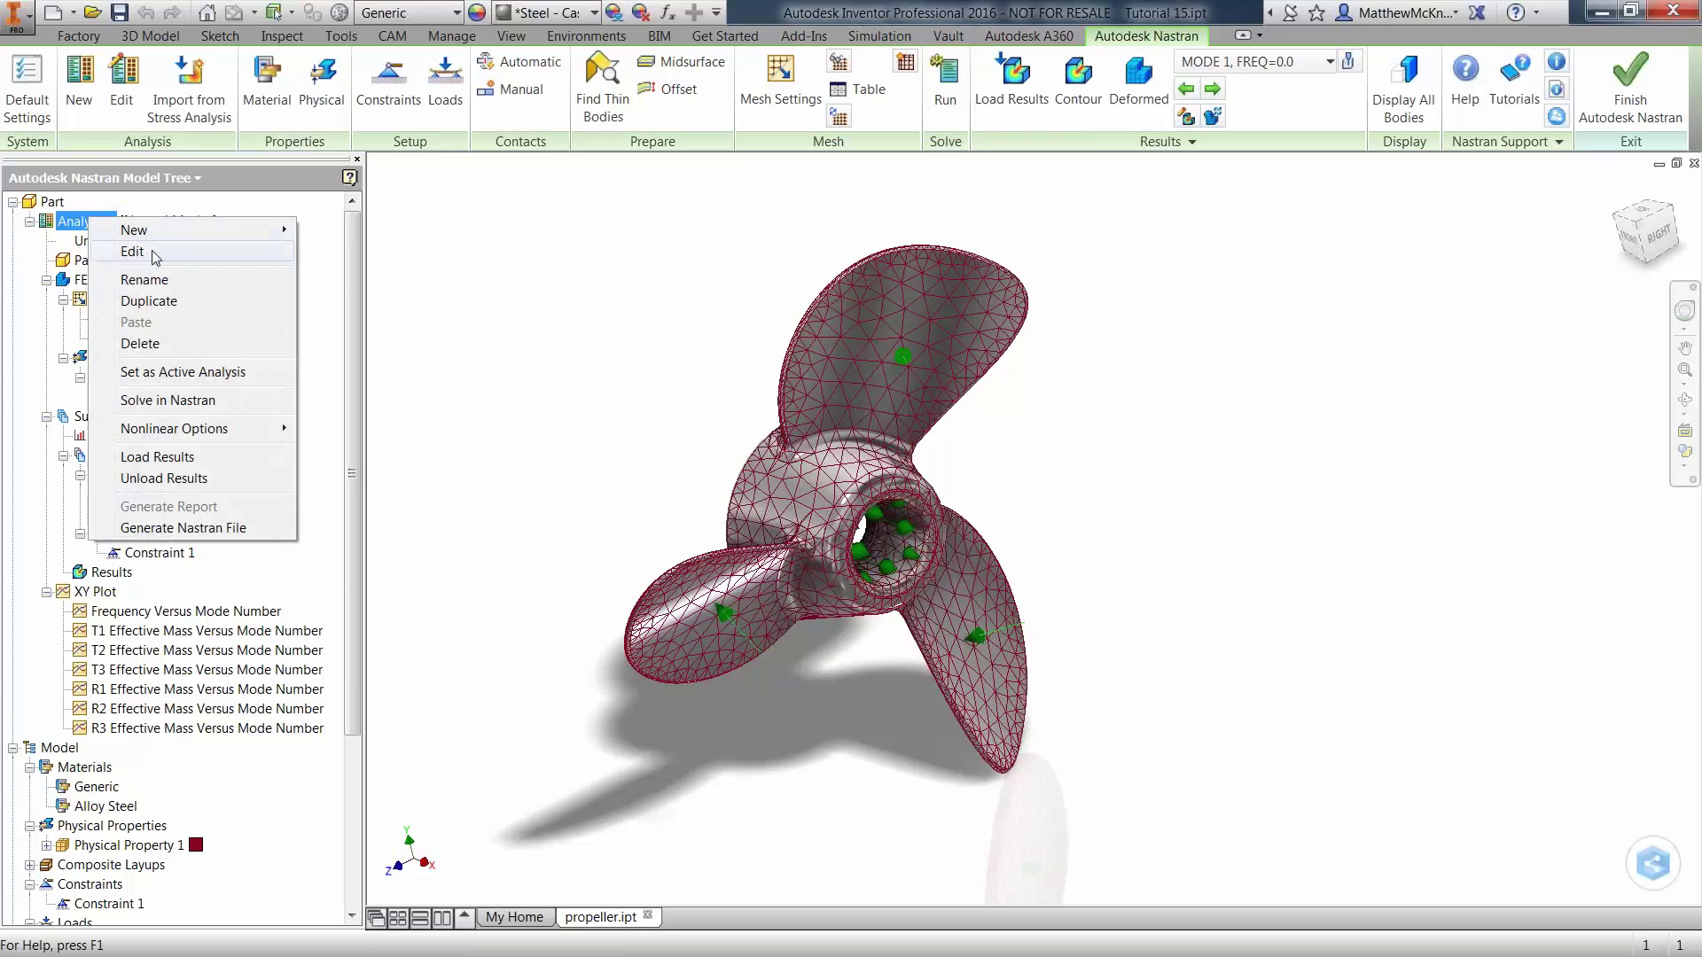
pyautogui.click(125, 254)
pyautogui.moveTo(20, 41); pyautogui.dragTo(489, 192)
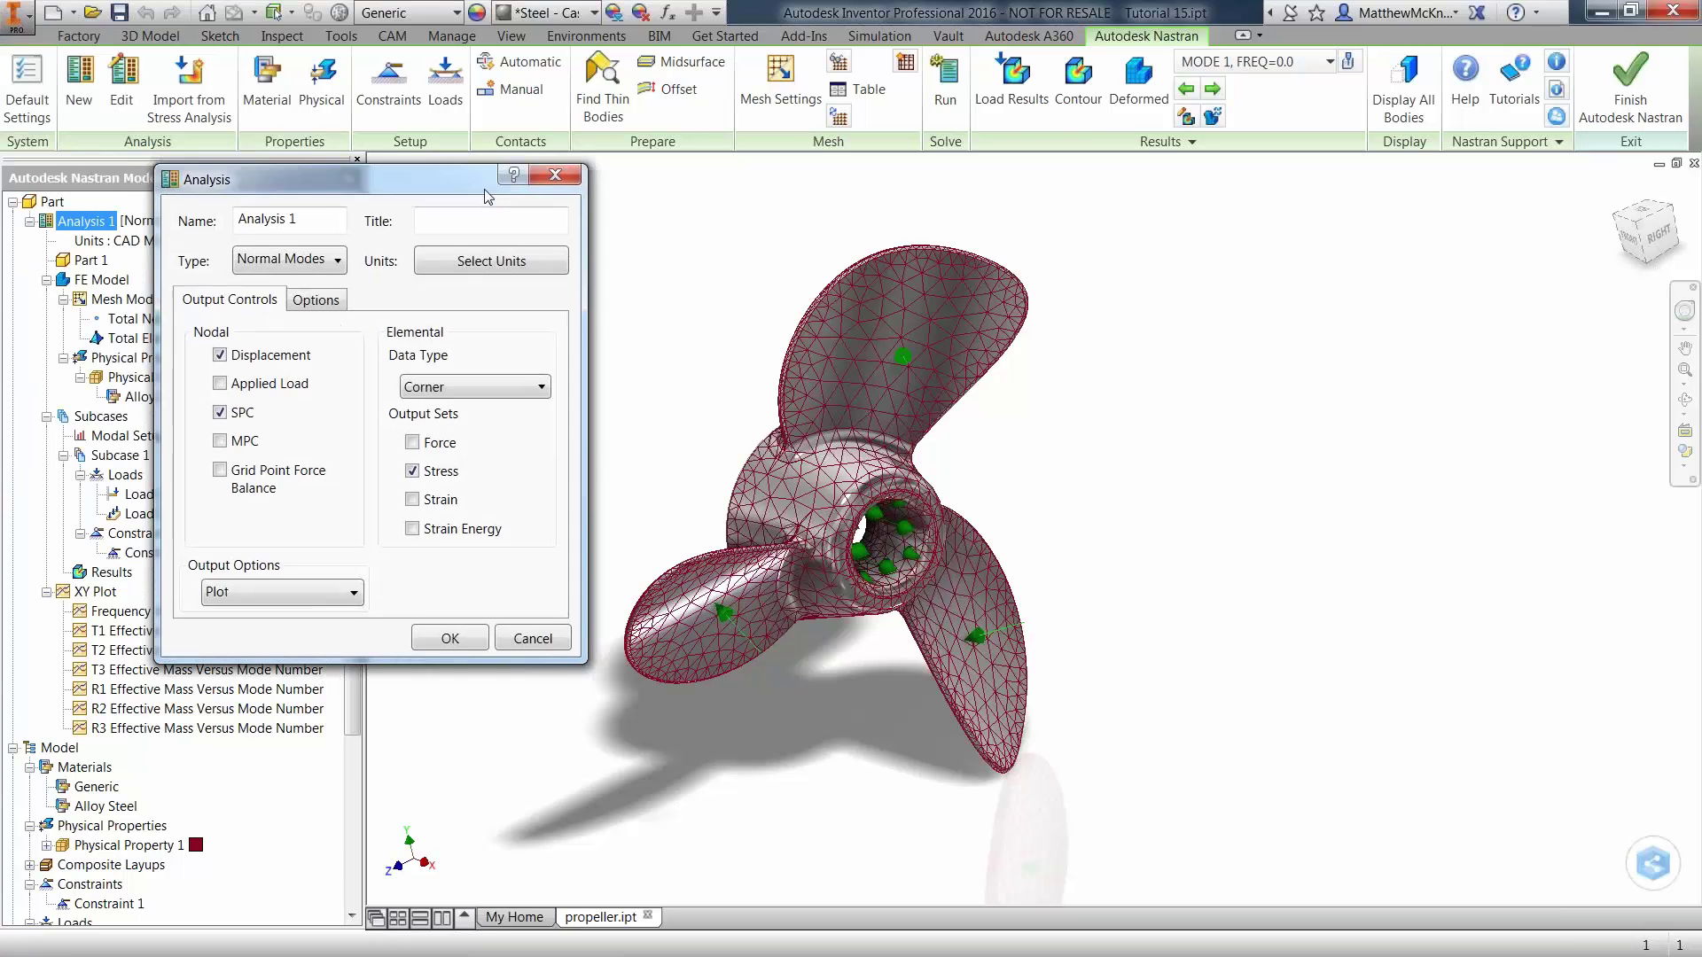
pyautogui.click(330, 260)
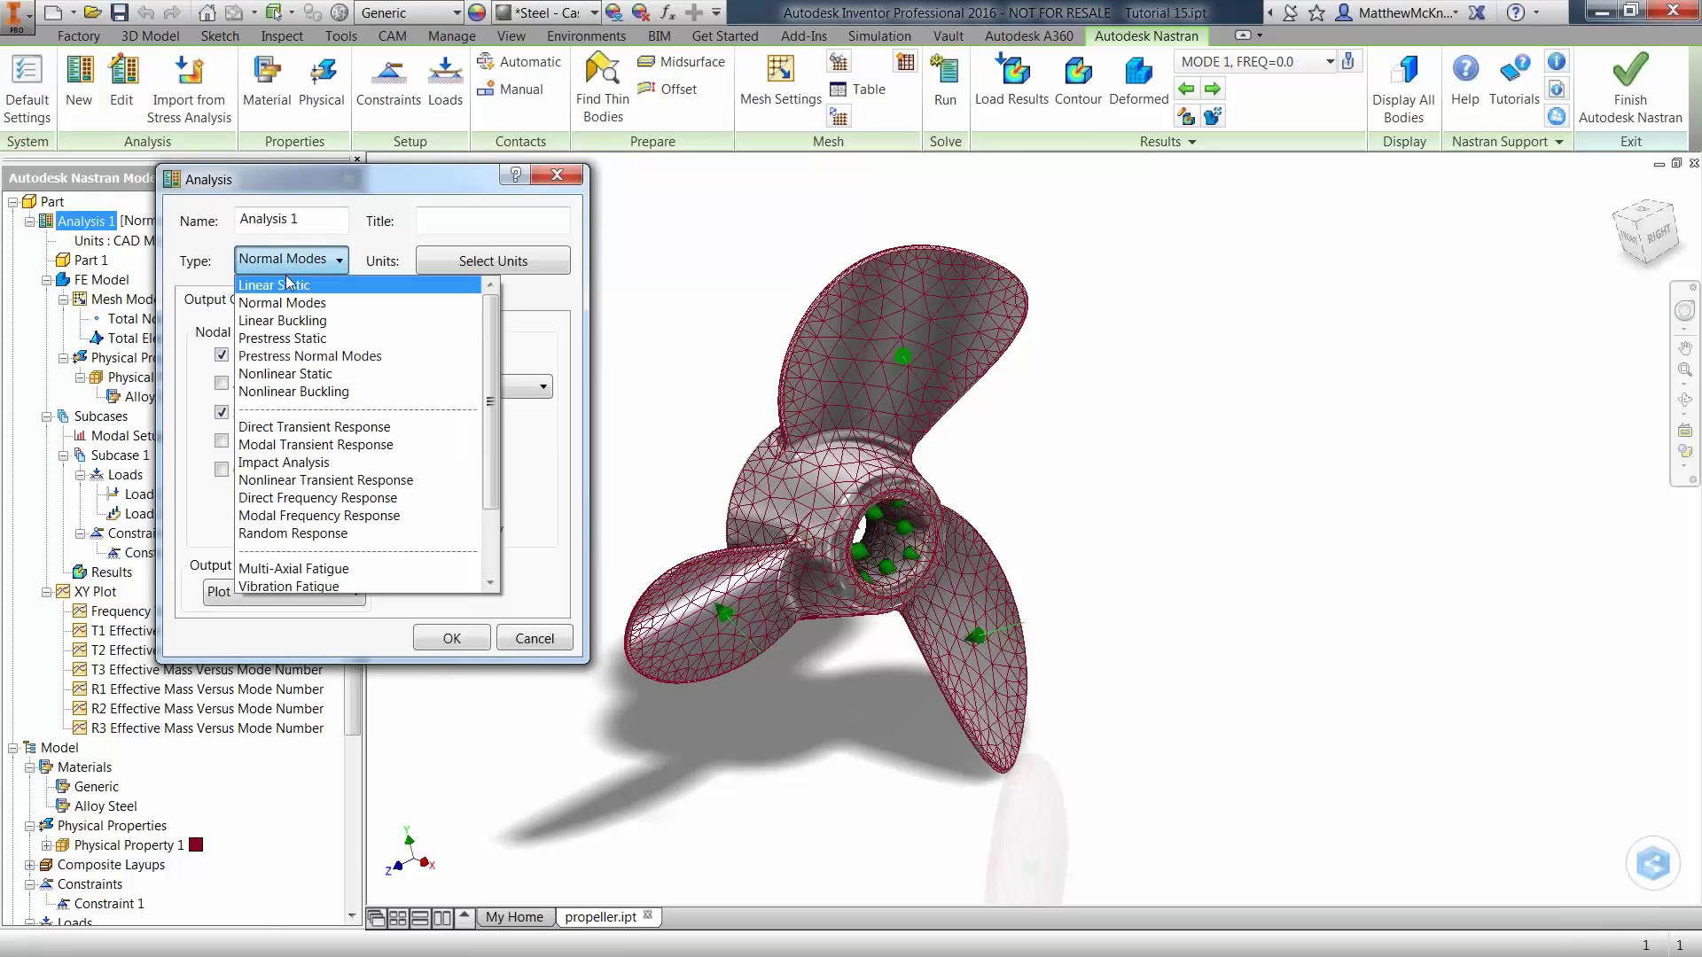
pyautogui.click(288, 282)
pyautogui.click(434, 638)
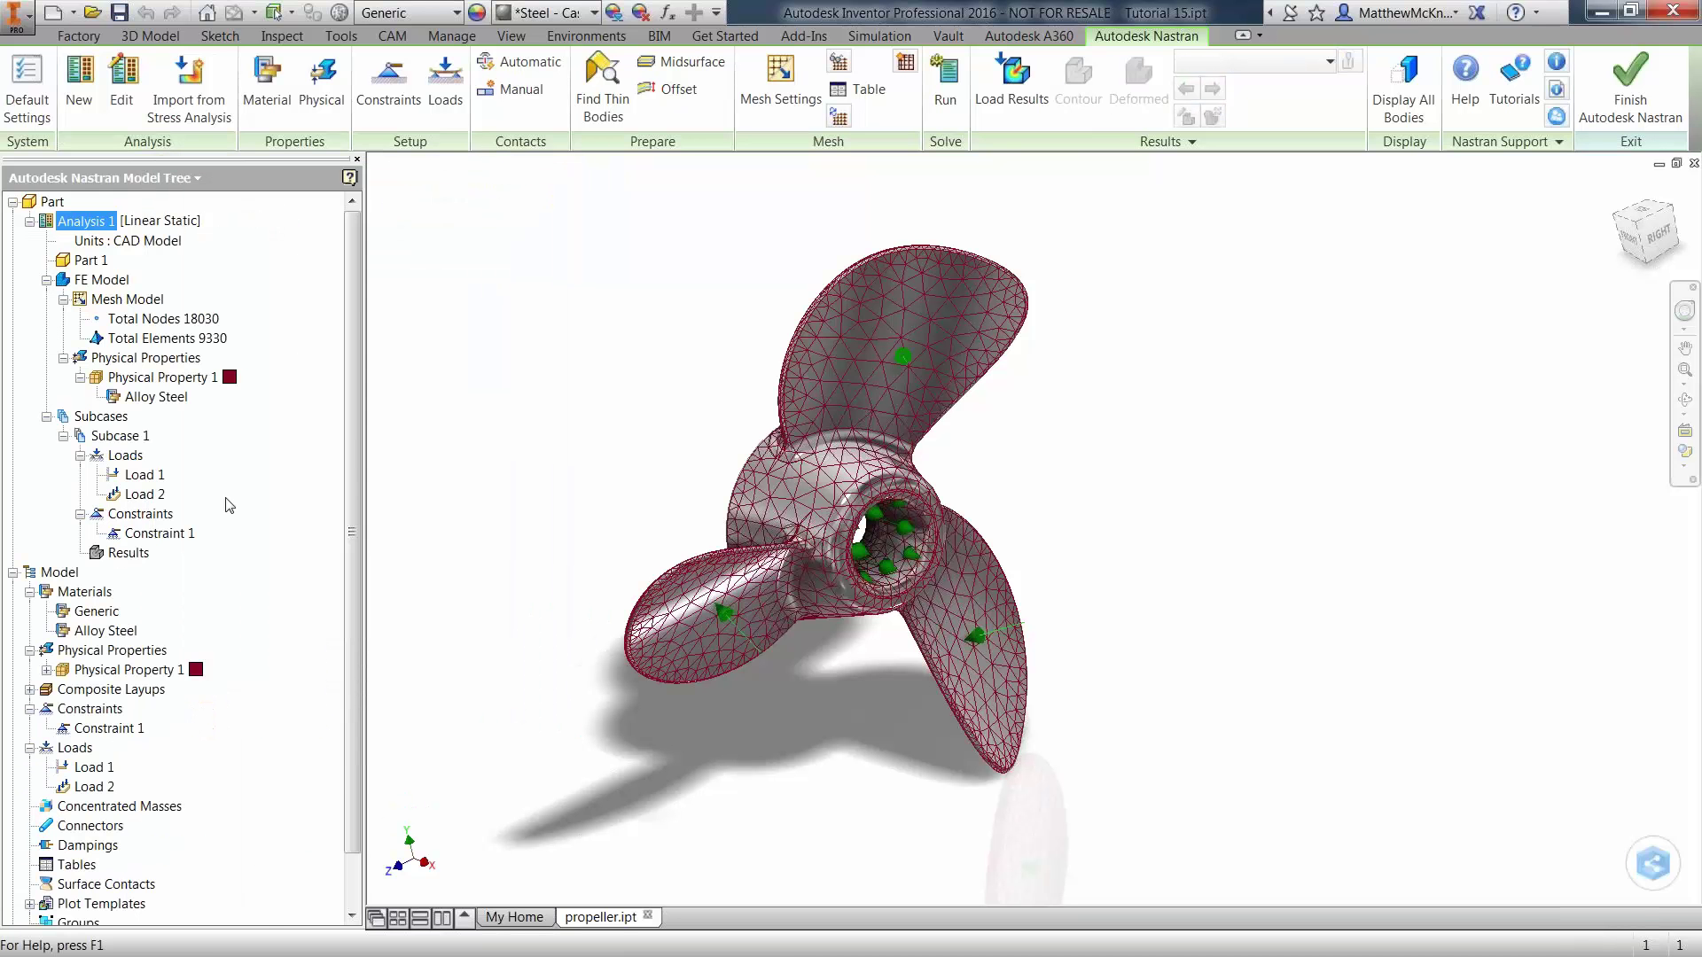
# Edit Constraint 1 on the hub's bore face so that the Tx and Ty translations are constrained.
pyautogui.rightClick(136, 535)
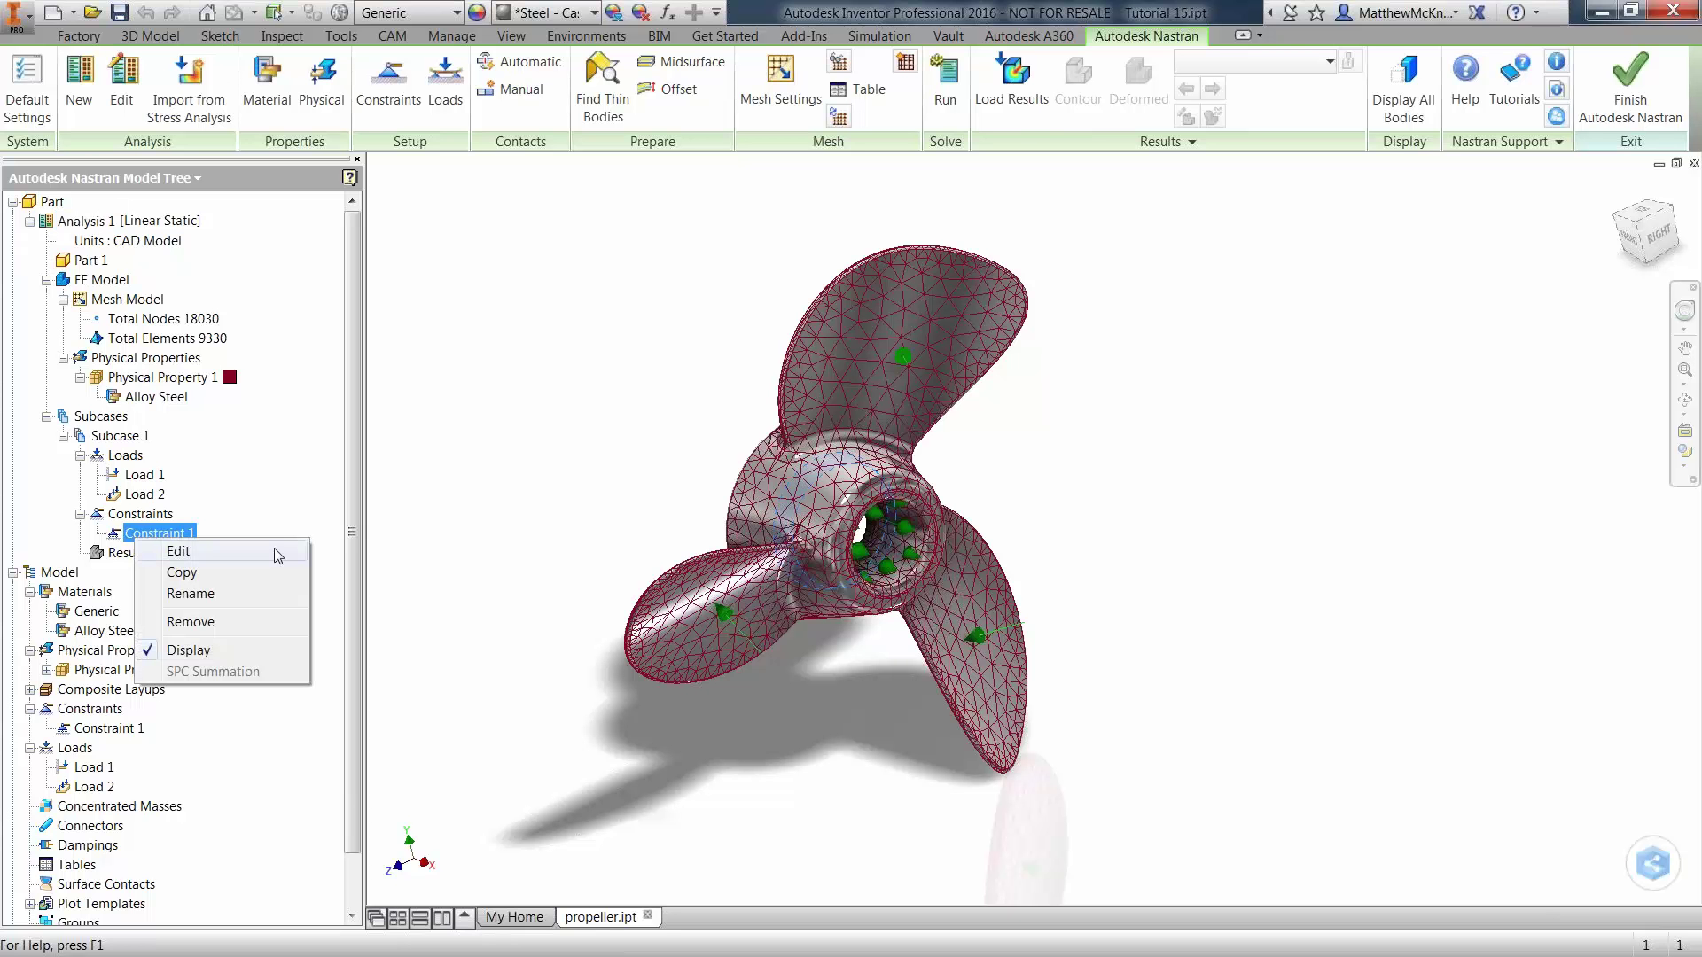
pyautogui.click(178, 550)
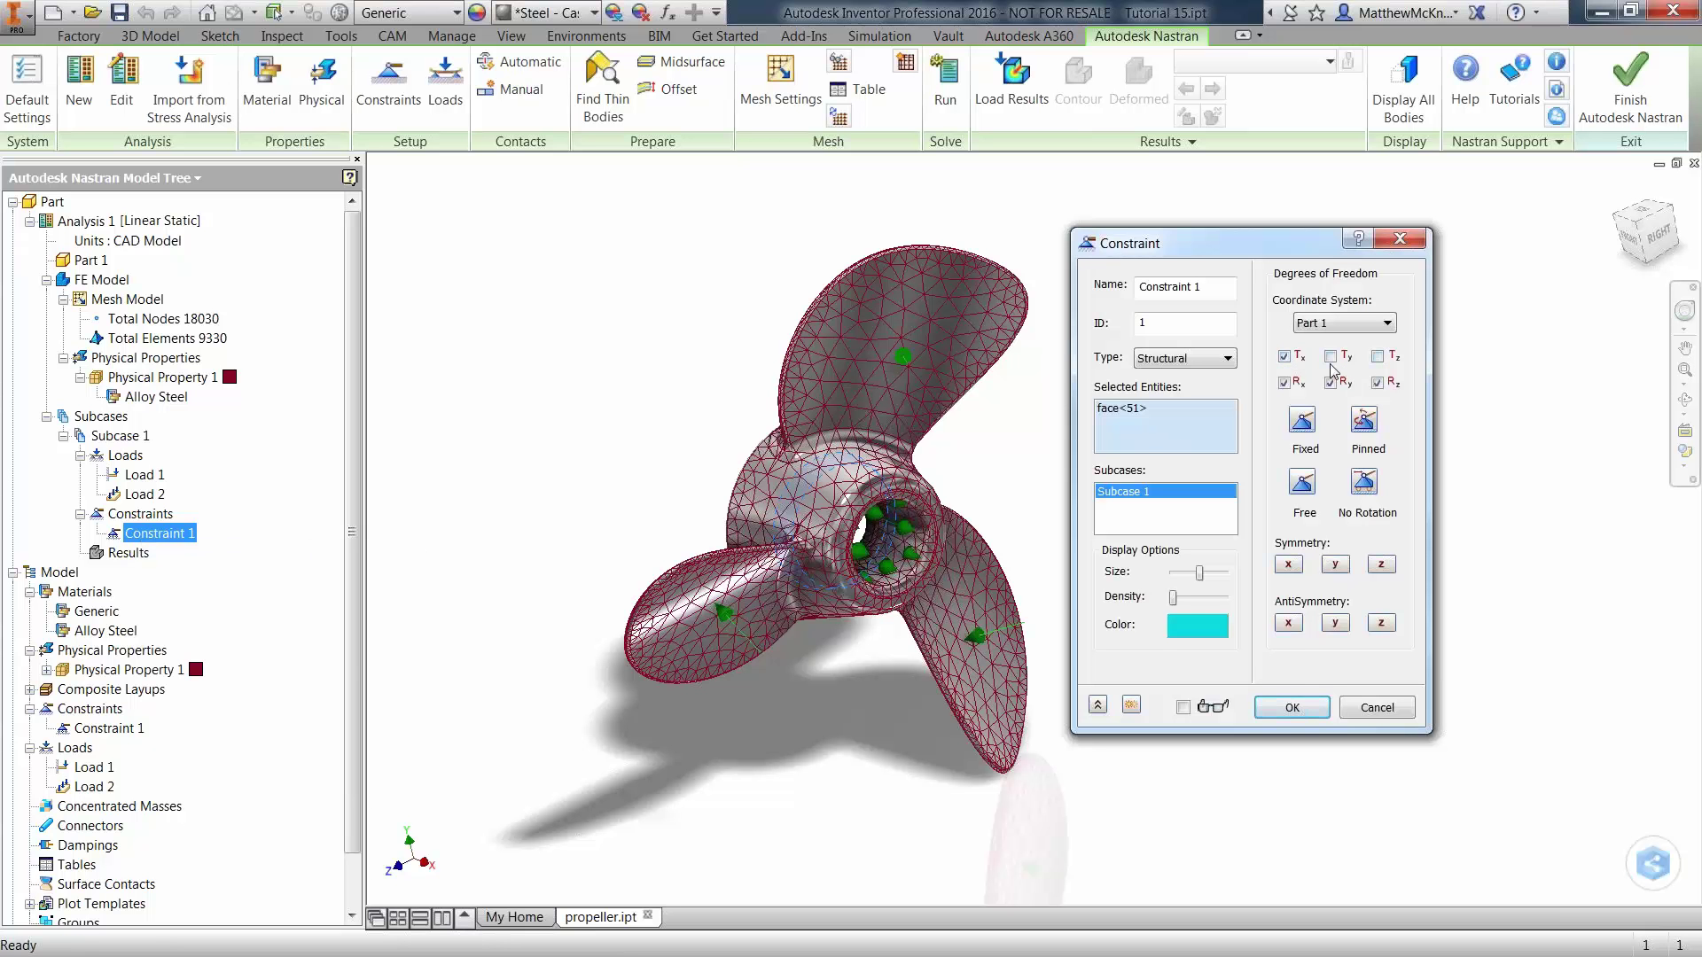
pyautogui.click(1331, 356)
pyautogui.click(1293, 707)
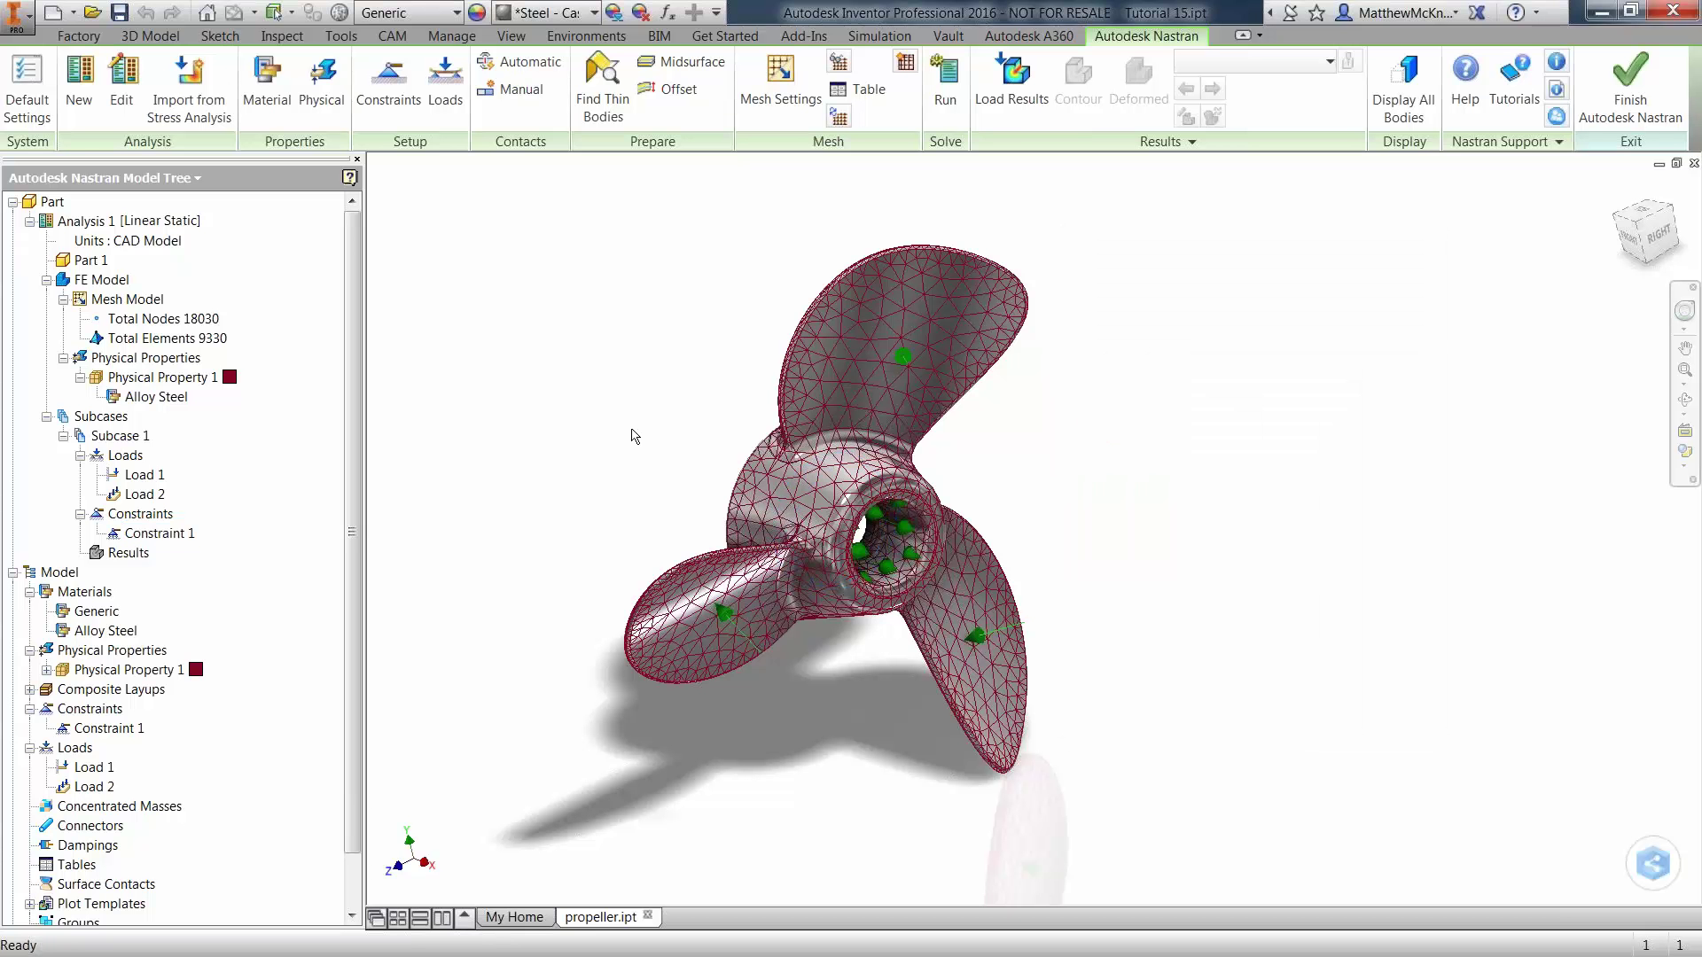